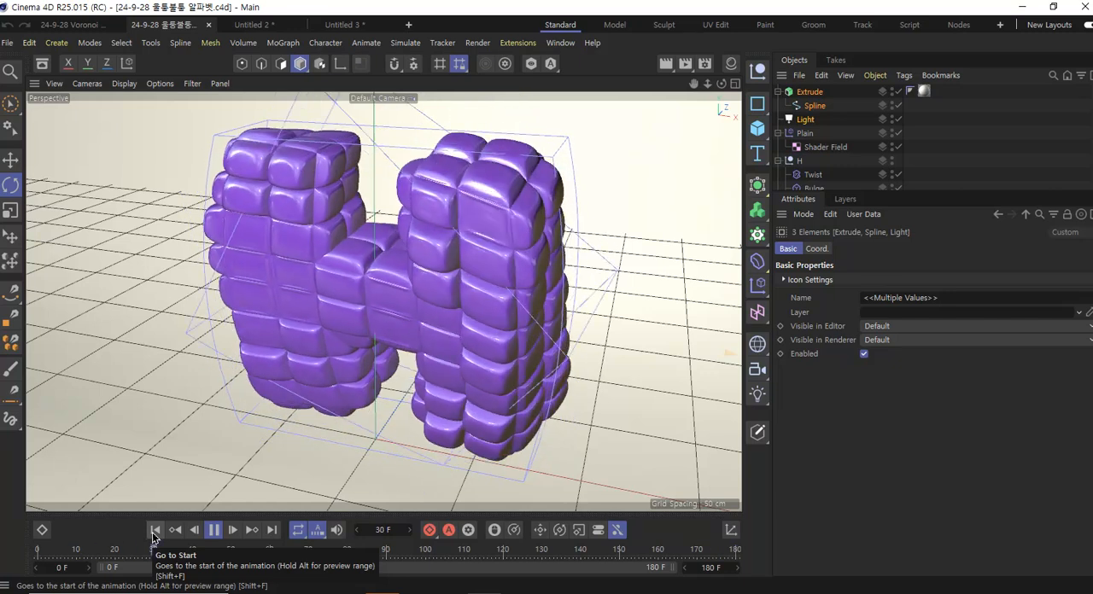
Stop the animation playback and create a new empty project.
{"action": "left_click", "coordinate": [213, 529]}
{"action": "left_click_drag", "start_coordinate": [249, 273], "coordinate": [356, 305], "text": "alt"}
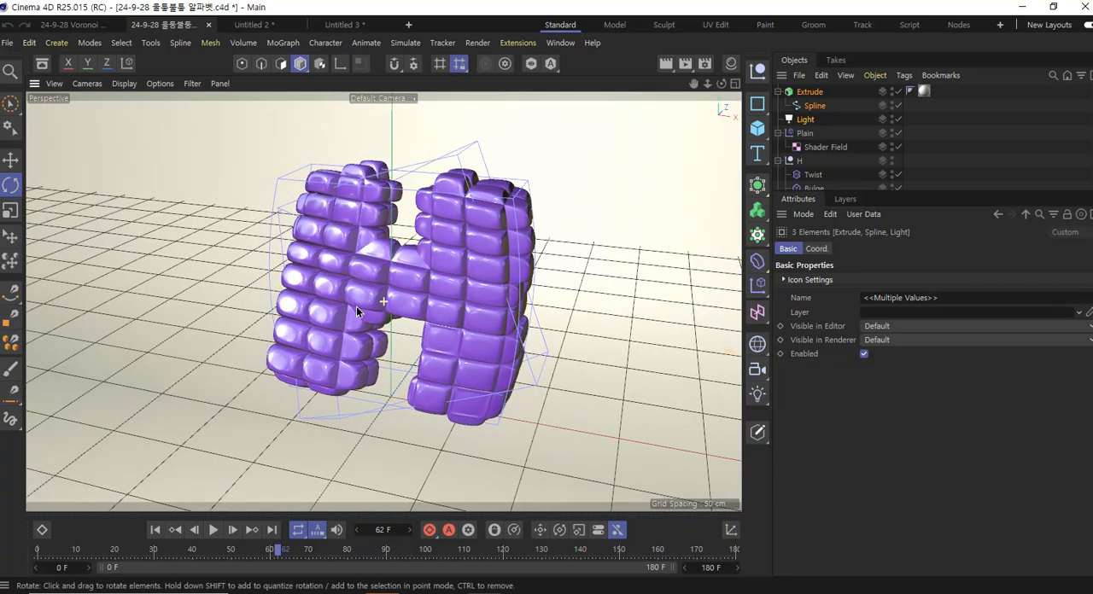
{"action": "left_click", "coordinate": [8, 42]}
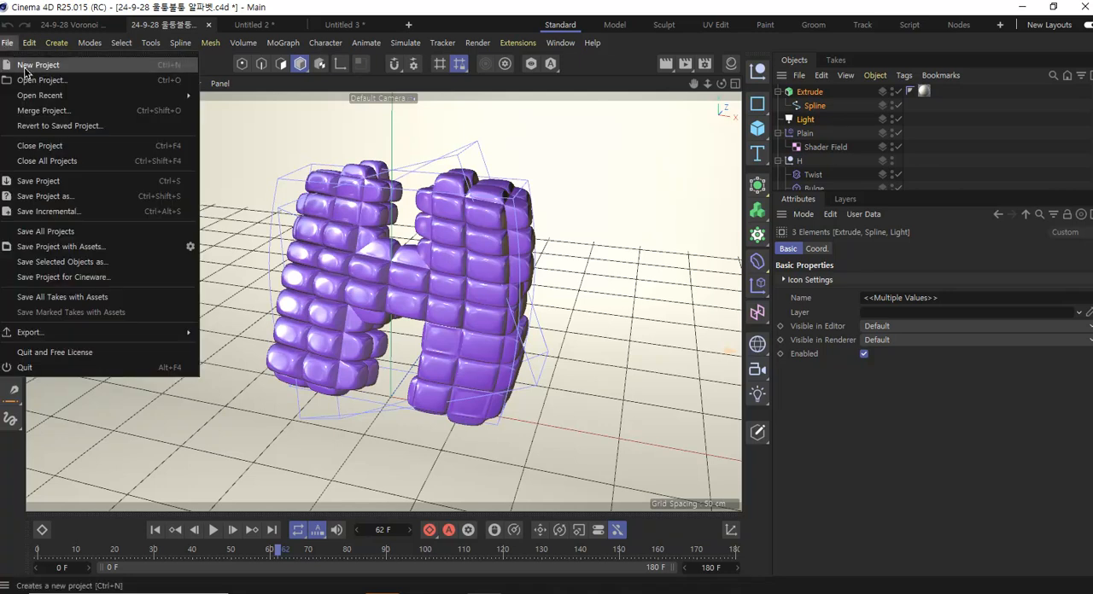
{"action": "left_click", "coordinate": [37, 65]}
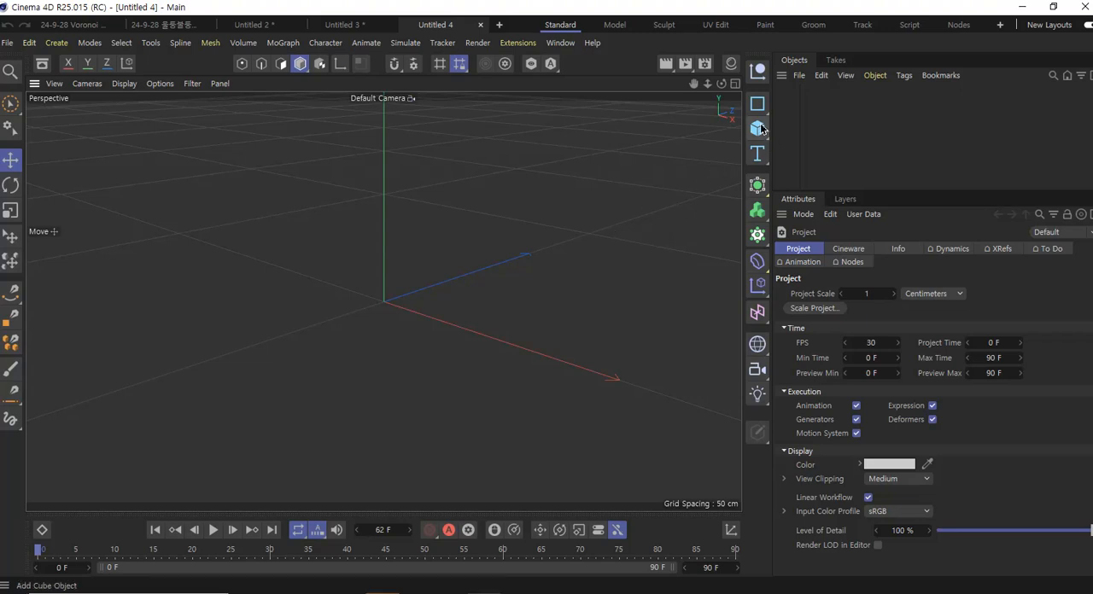
Add a text spline reading "H" and set its alignment to Middle.
{"action": "mouse_move", "coordinate": [759, 159]}
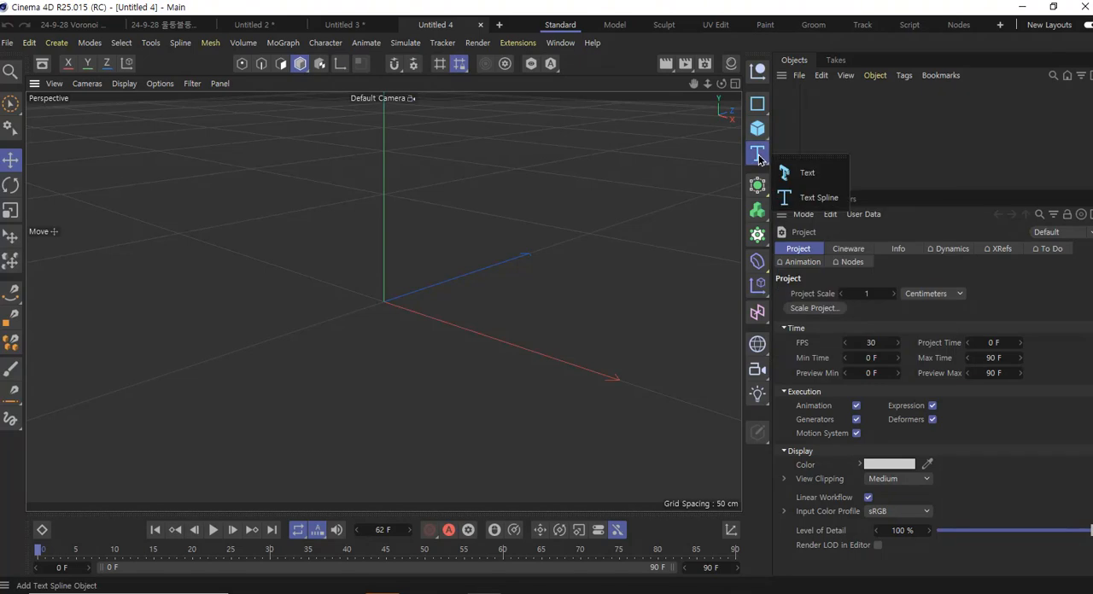
{"action": "left_click", "coordinate": [820, 198]}
{"action": "left_click_drag", "start_coordinate": [907, 284], "coordinate": [817, 285]}
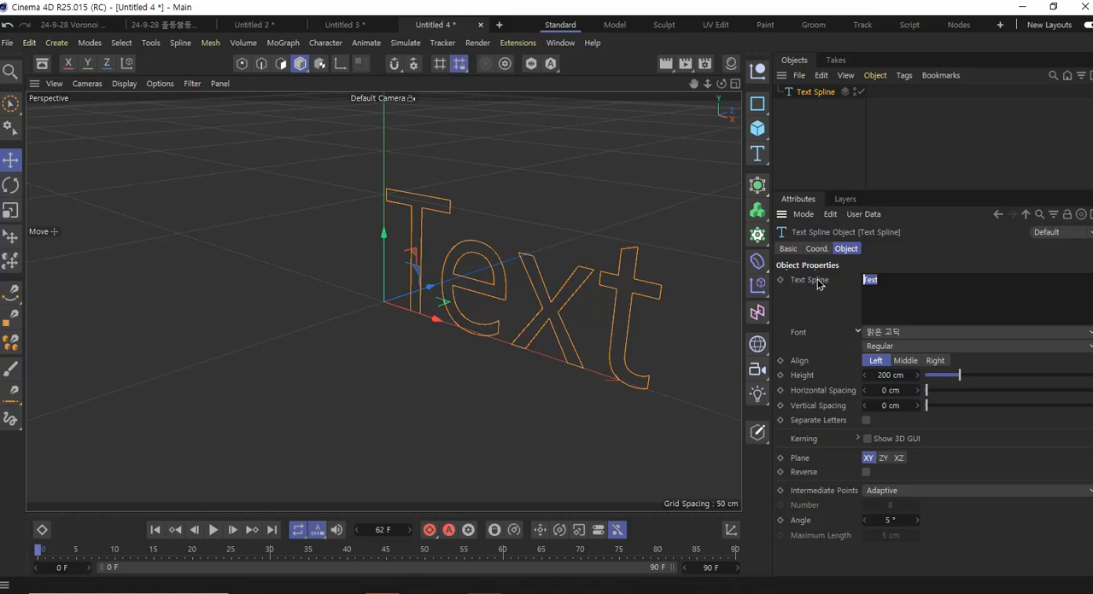
{"action": "type", "text": "H"}
{"action": "left_click", "coordinate": [818, 310]}
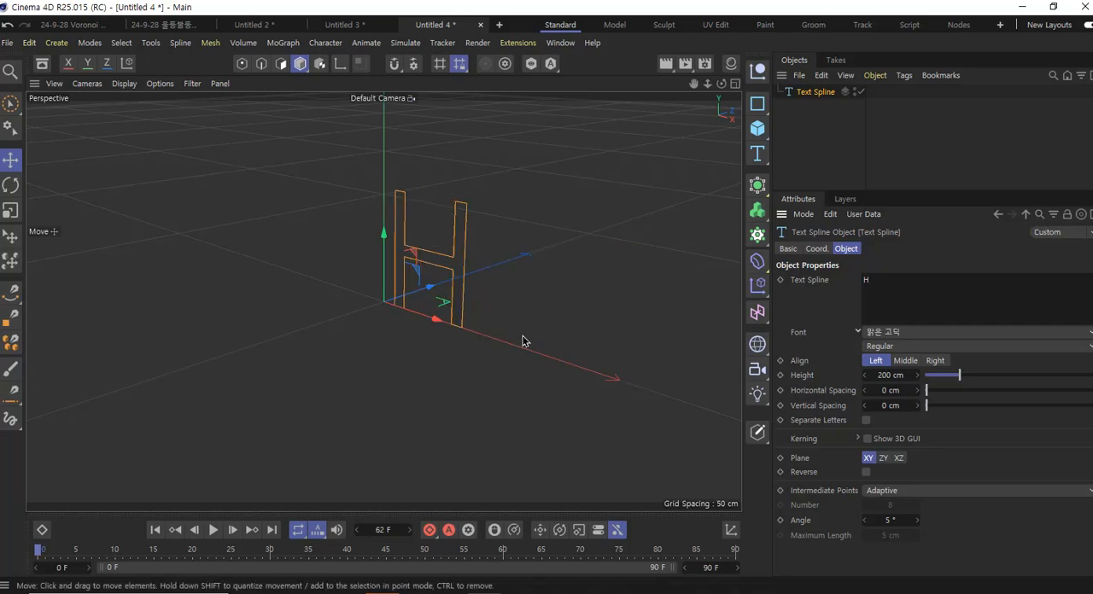
{"action": "left_click", "coordinate": [906, 361]}
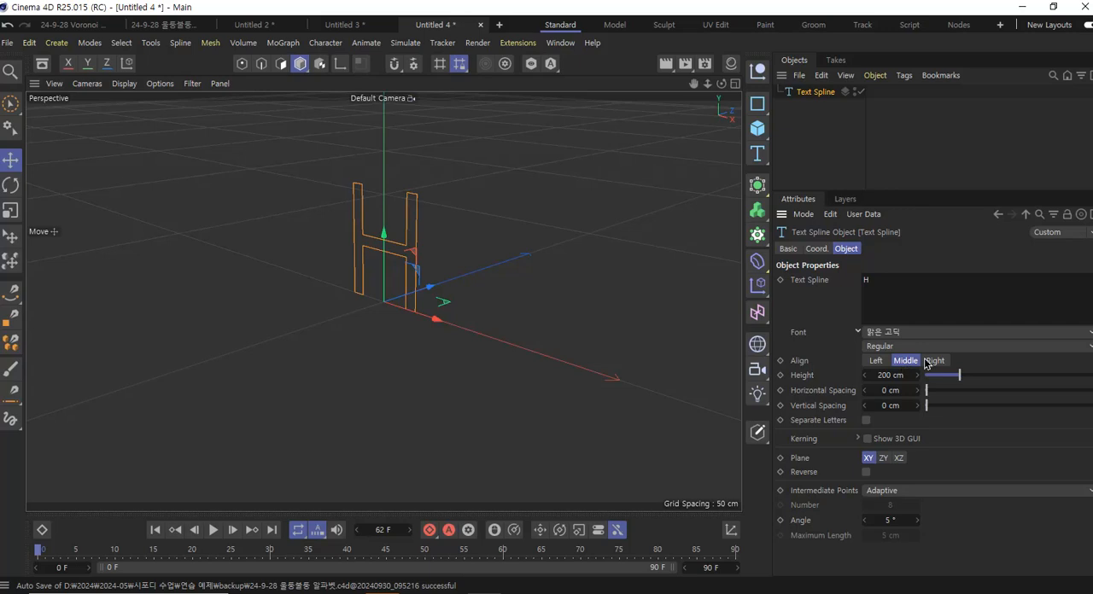
Set the H text spline's font to Arial Black.
{"action": "left_click", "coordinate": [1089, 338]}
{"action": "left_click", "coordinate": [1091, 337]}
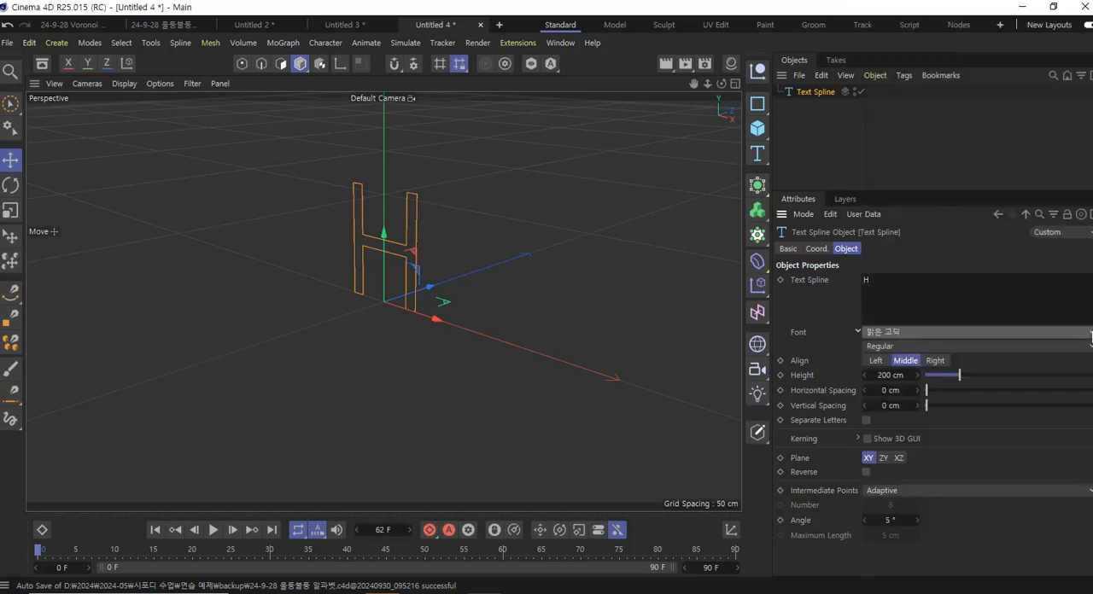
{"action": "left_click", "coordinate": [1090, 337]}
{"action": "left_click", "coordinate": [1090, 336]}
{"action": "left_click", "coordinate": [1091, 336]}
{"action": "left_click", "coordinate": [1074, 299]}
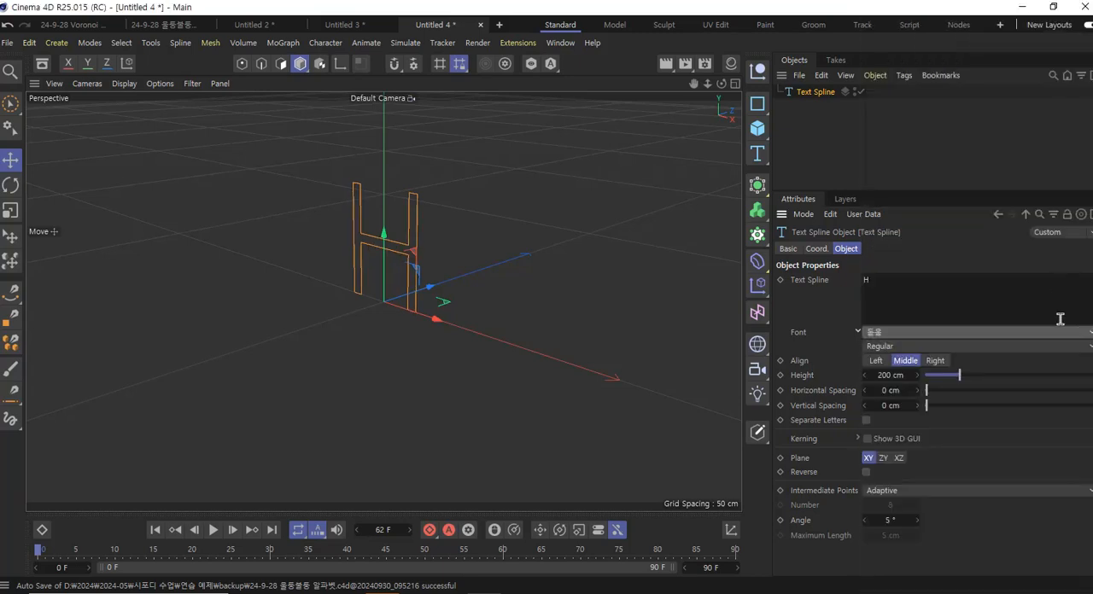
{"action": "left_click", "coordinate": [1089, 334]}
{"action": "scroll", "coordinate": [1077, 336], "scroll_direction": "up", "scroll_amount": 12}
{"action": "scroll", "coordinate": [1074, 336], "scroll_direction": "up", "scroll_amount": 15}
{"action": "scroll", "coordinate": [1022, 330], "scroll_direction": "up", "scroll_amount": 20}
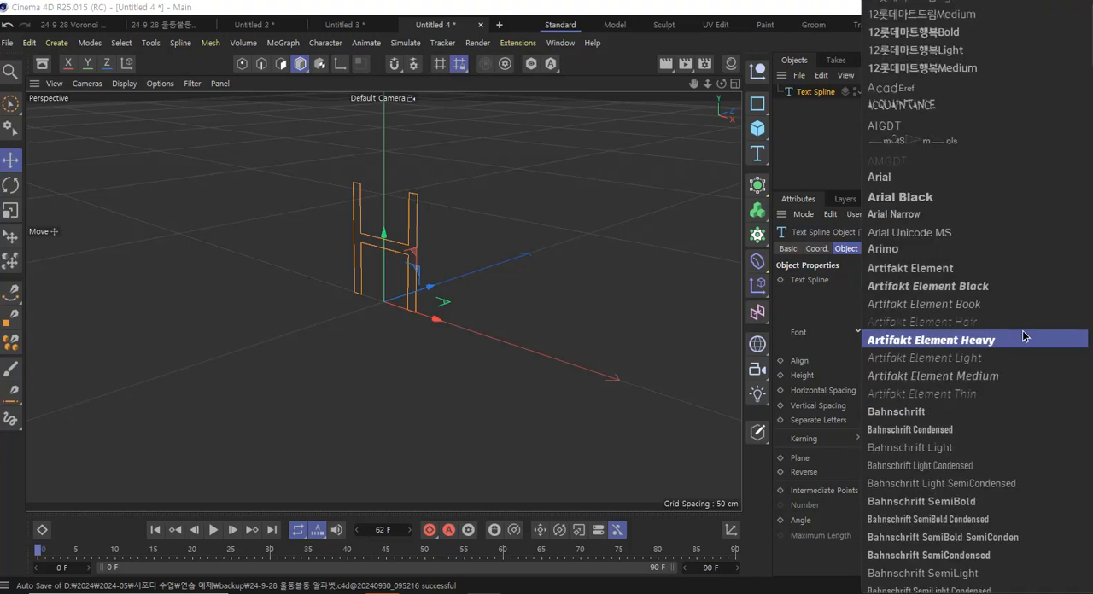
{"action": "left_click", "coordinate": [993, 202]}
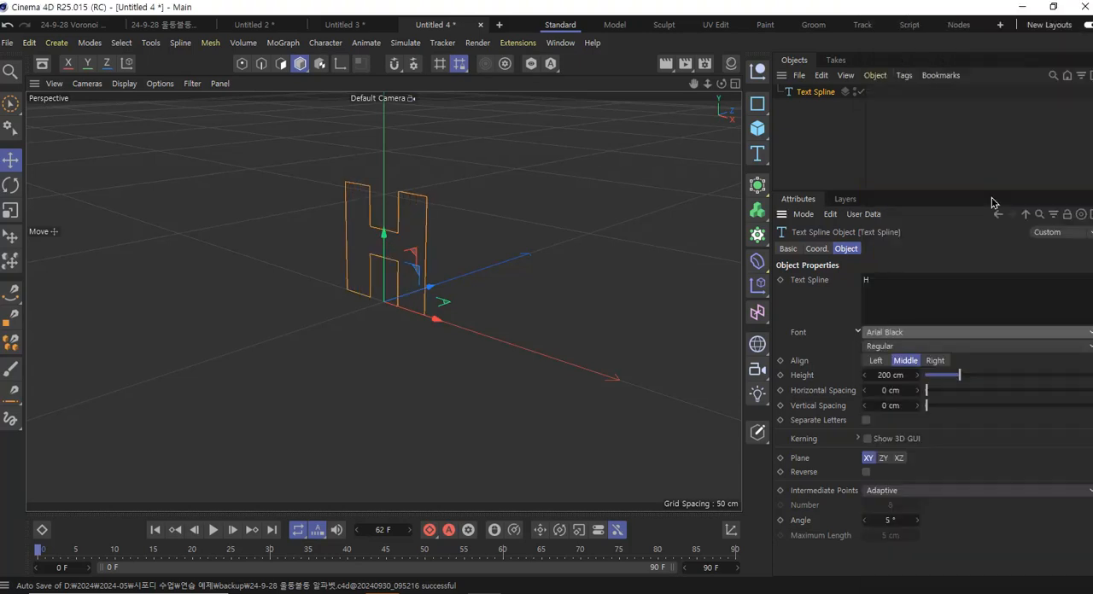
{"action": "left_click", "coordinate": [1089, 334]}
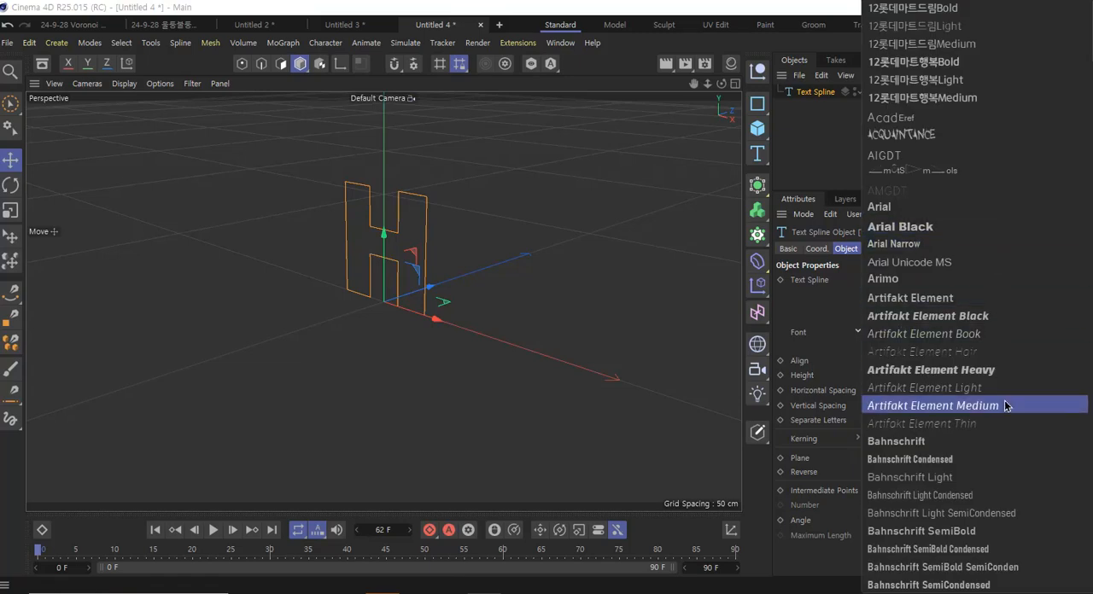
{"action": "left_click", "coordinate": [828, 148]}
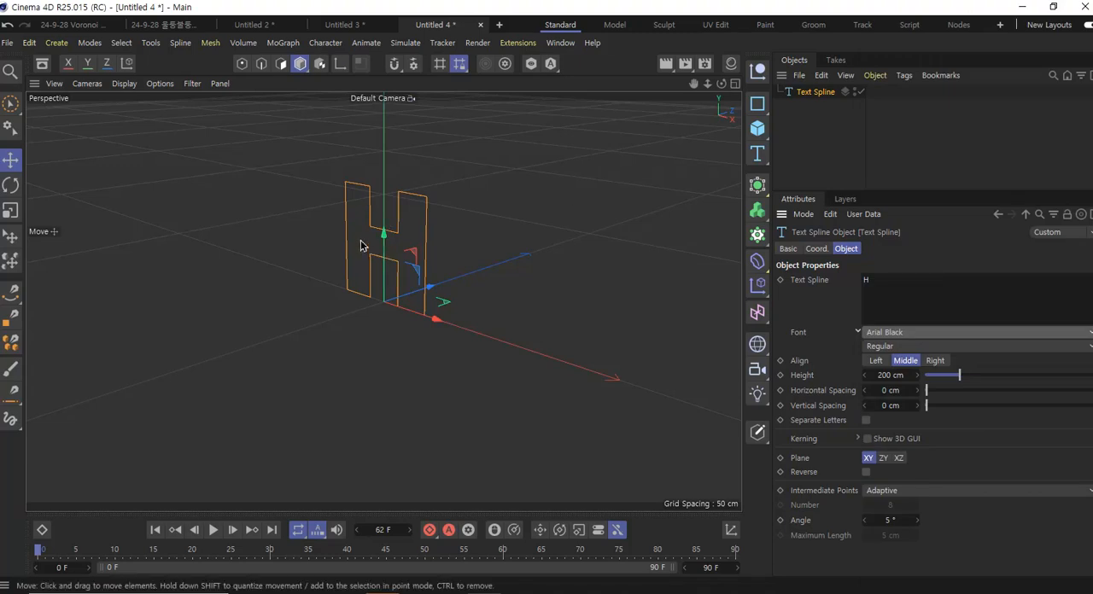
{"action": "scroll", "coordinate": [367, 237], "scroll_direction": "up", "scroll_amount": 5}
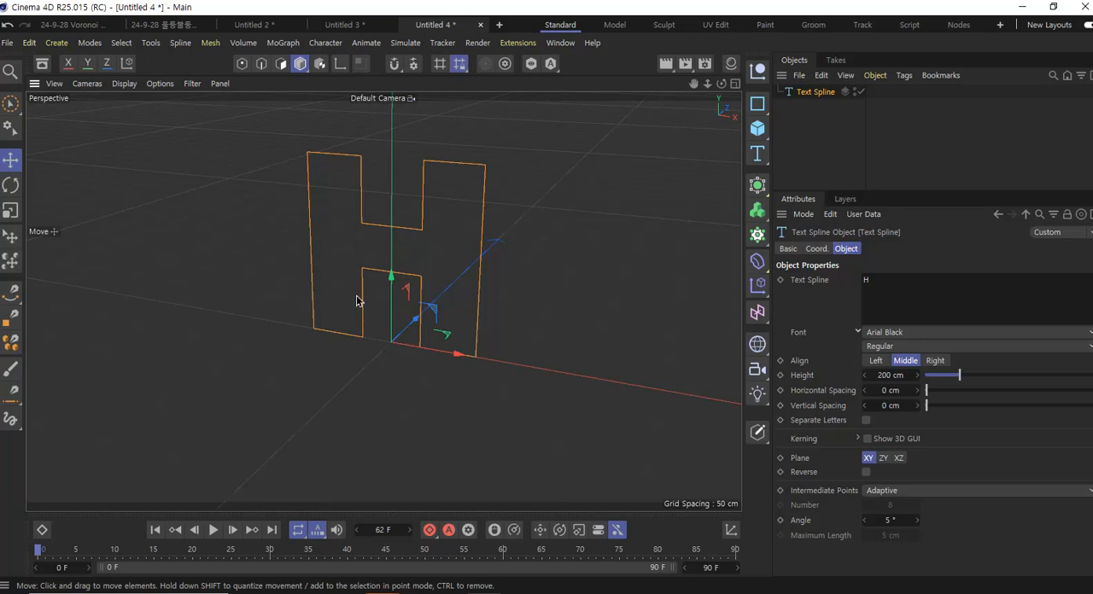
{"action": "left_click_drag", "start_coordinate": [408, 231], "coordinate": [447, 205], "text": "alt"}
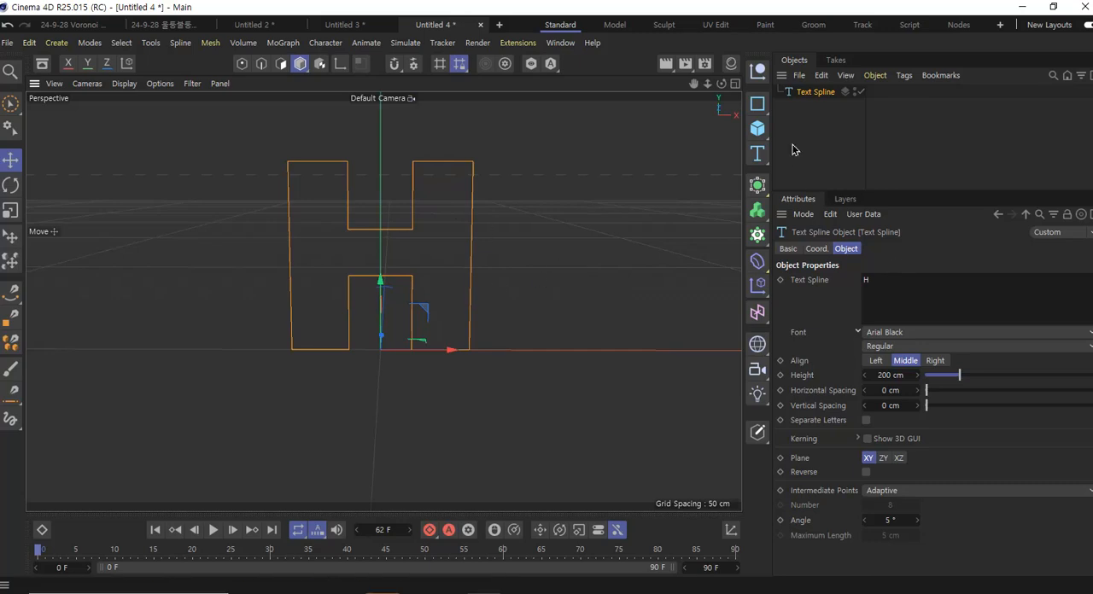
{"action": "left_click", "coordinate": [755, 189]}
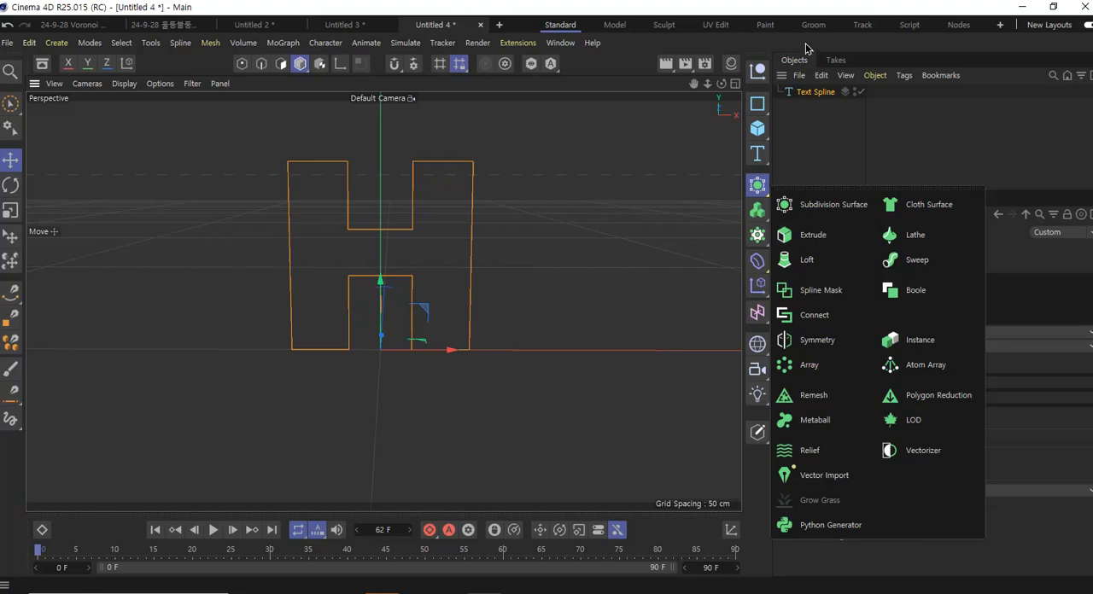
{"action": "right_click", "coordinate": [590, 198]}
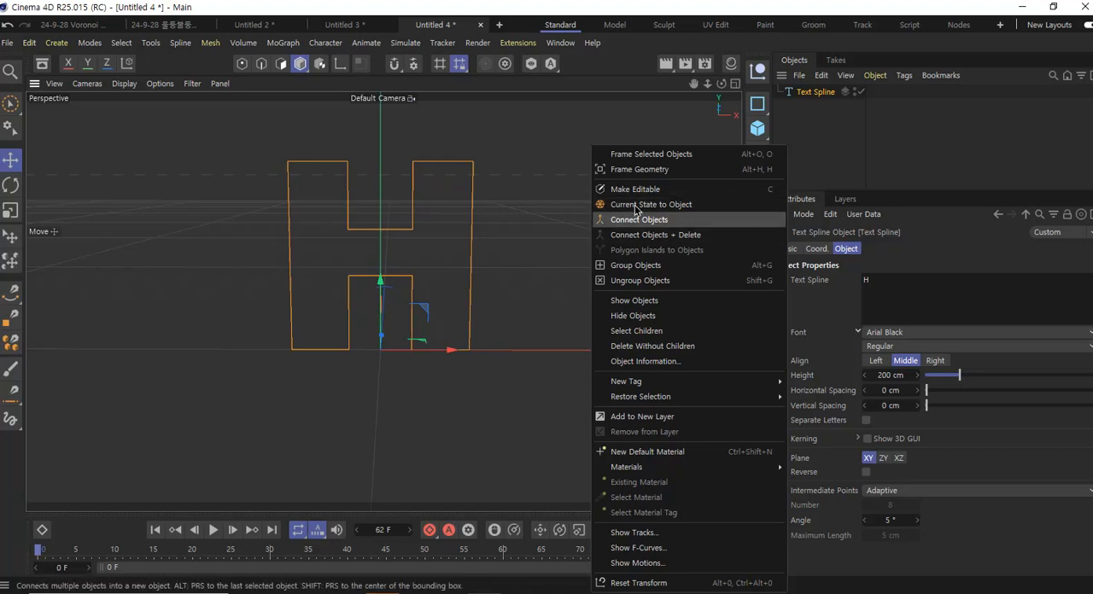
{"action": "left_click", "coordinate": [630, 58]}
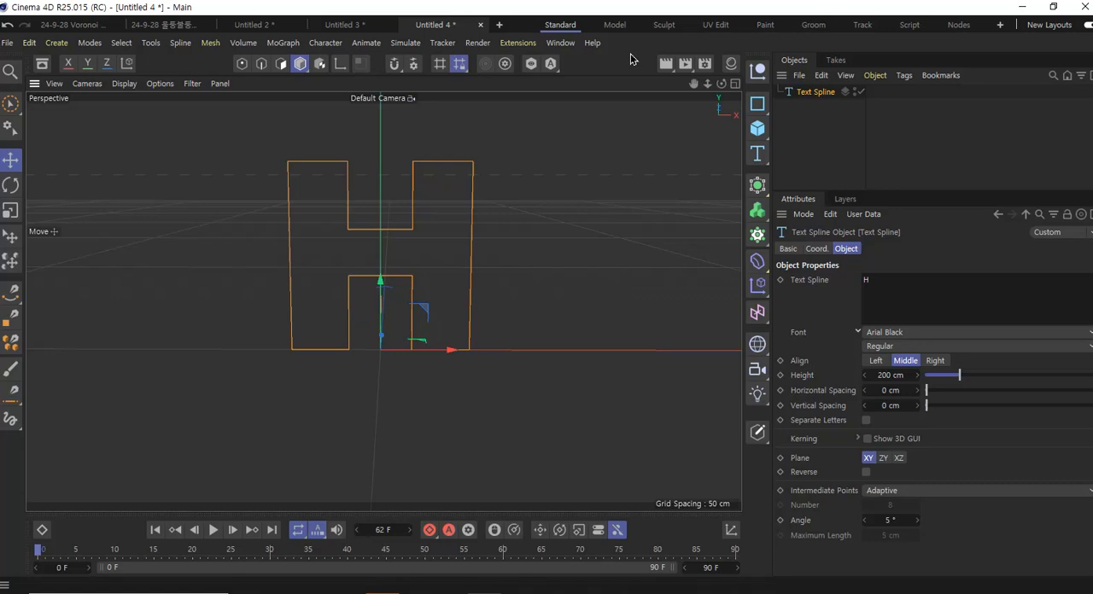
Add a Polygon primitive and set its orientation to +Z so it faces the same way as the H.
{"action": "left_click", "coordinate": [757, 128]}
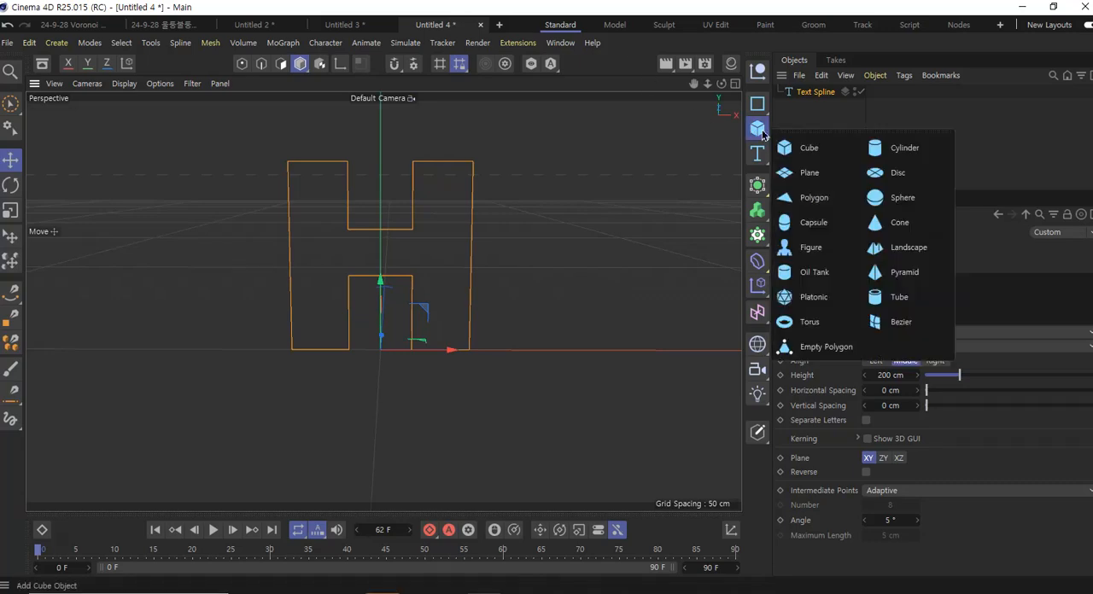
{"action": "left_click", "coordinate": [813, 204]}
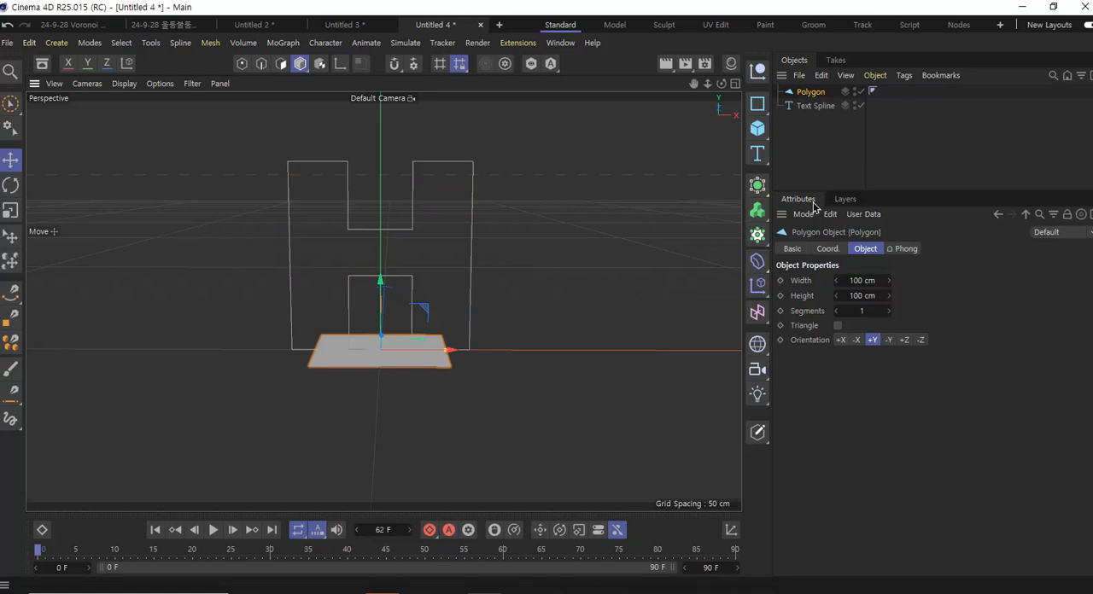
{"action": "left_click", "coordinate": [757, 127]}
{"action": "left_click", "coordinate": [904, 340]}
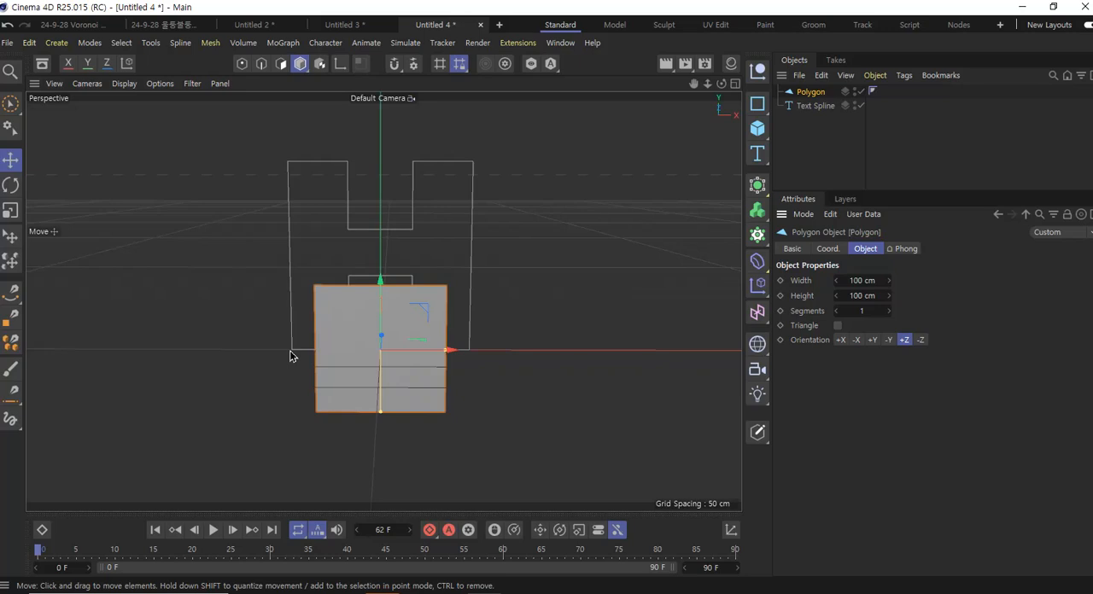
In the front view, move the polygon up until its lower edge lies on the base of the H.
{"action": "key", "text": "F4"}
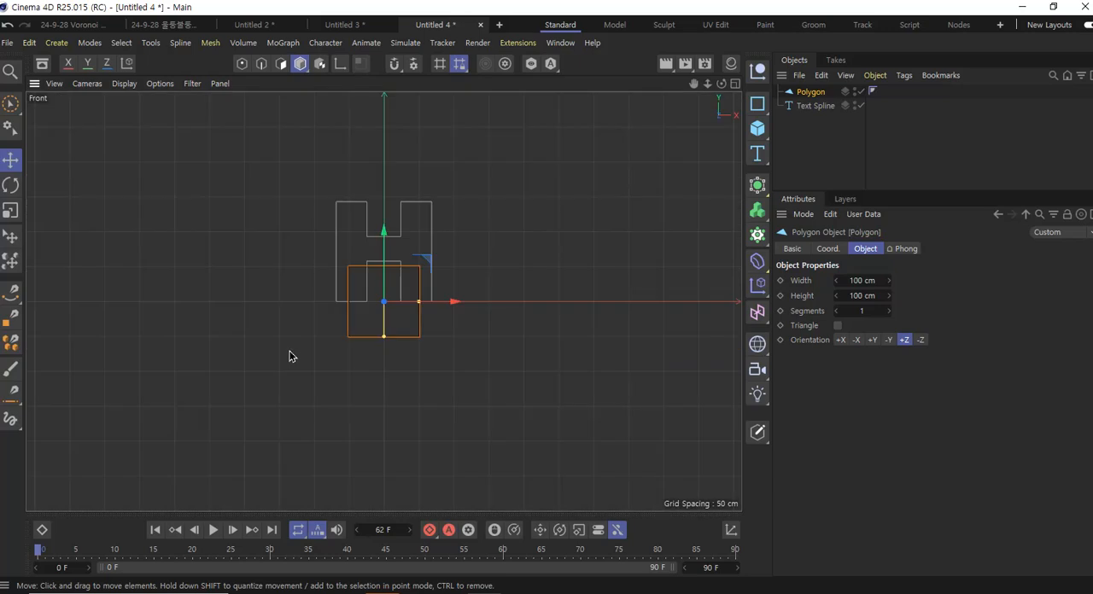
{"action": "scroll", "coordinate": [322, 276], "scroll_direction": "up", "scroll_amount": 2}
{"action": "scroll", "coordinate": [361, 273], "scroll_direction": "up", "scroll_amount": 2}
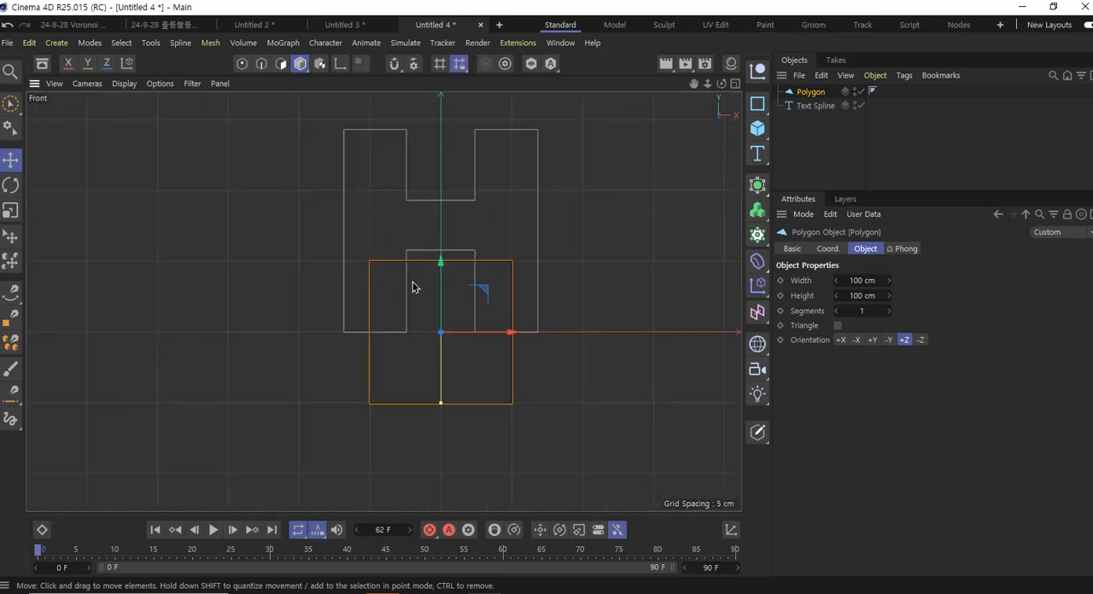
{"action": "middle_click_drag", "start_coordinate": [432, 285], "coordinate": [378, 317], "text": "alt"}
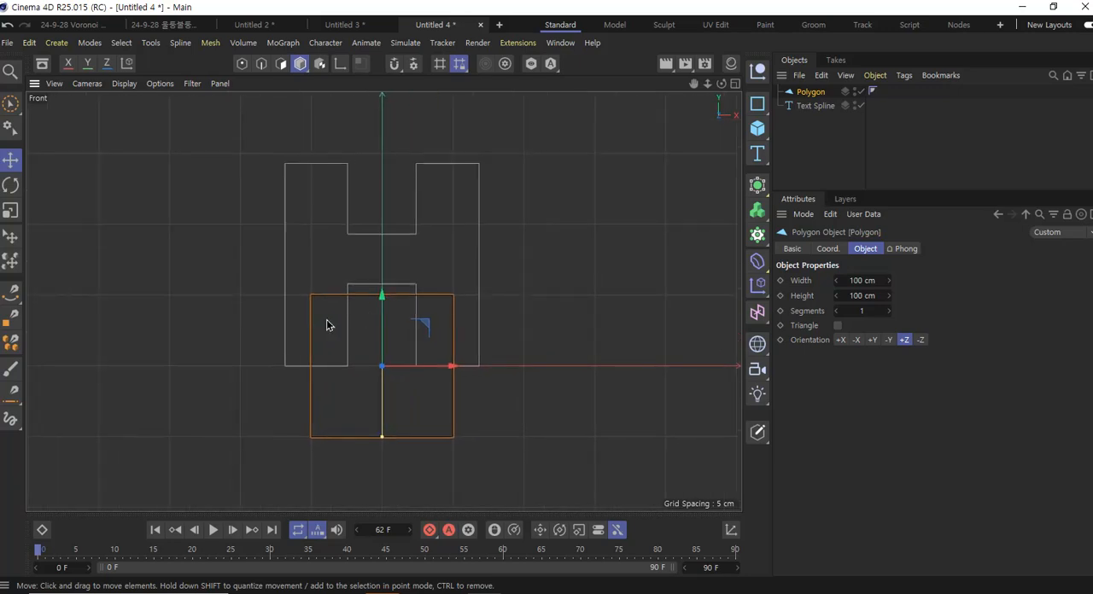
{"action": "left_click_drag", "start_coordinate": [383, 298], "coordinate": [396, 224]}
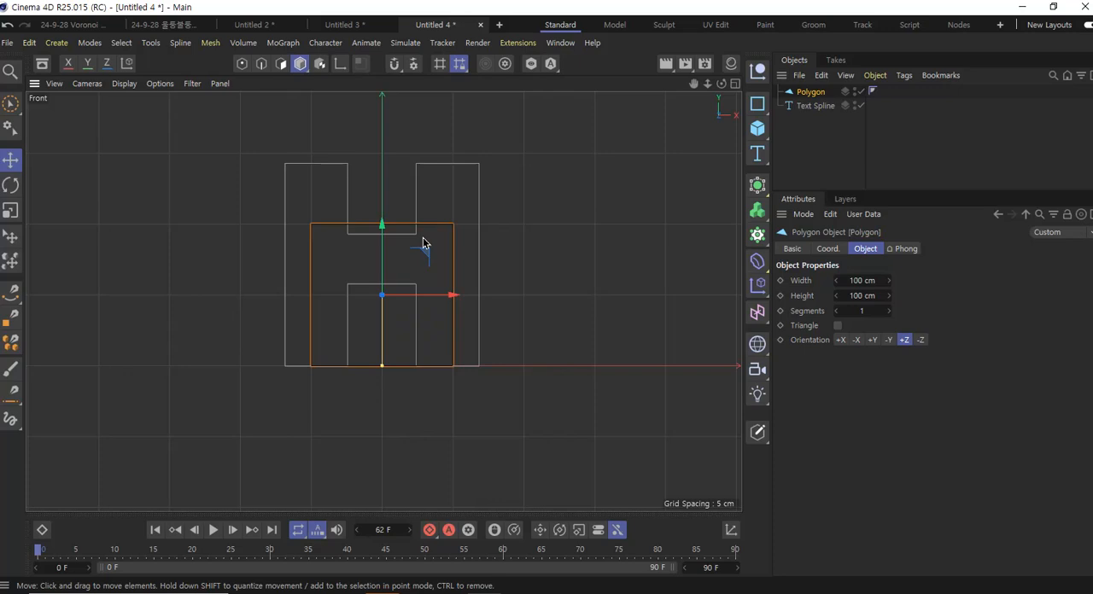
{"action": "scroll", "coordinate": [374, 373], "scroll_direction": "up", "scroll_amount": 3}
{"action": "scroll", "coordinate": [374, 372], "scroll_direction": "up", "scroll_amount": 1}
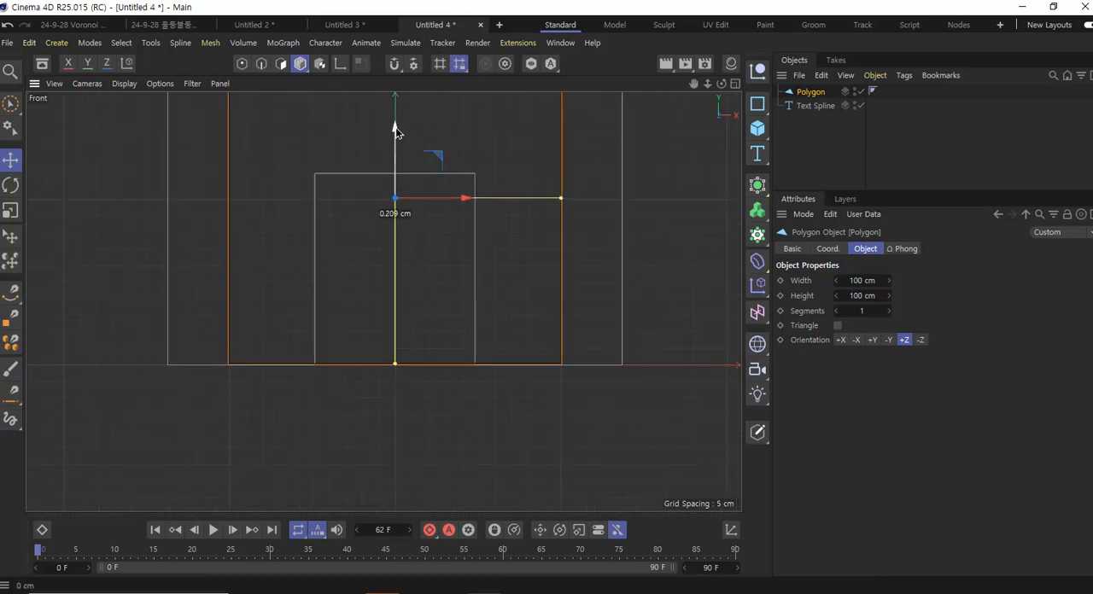
{"action": "scroll", "coordinate": [413, 141], "scroll_direction": "down", "scroll_amount": 3}
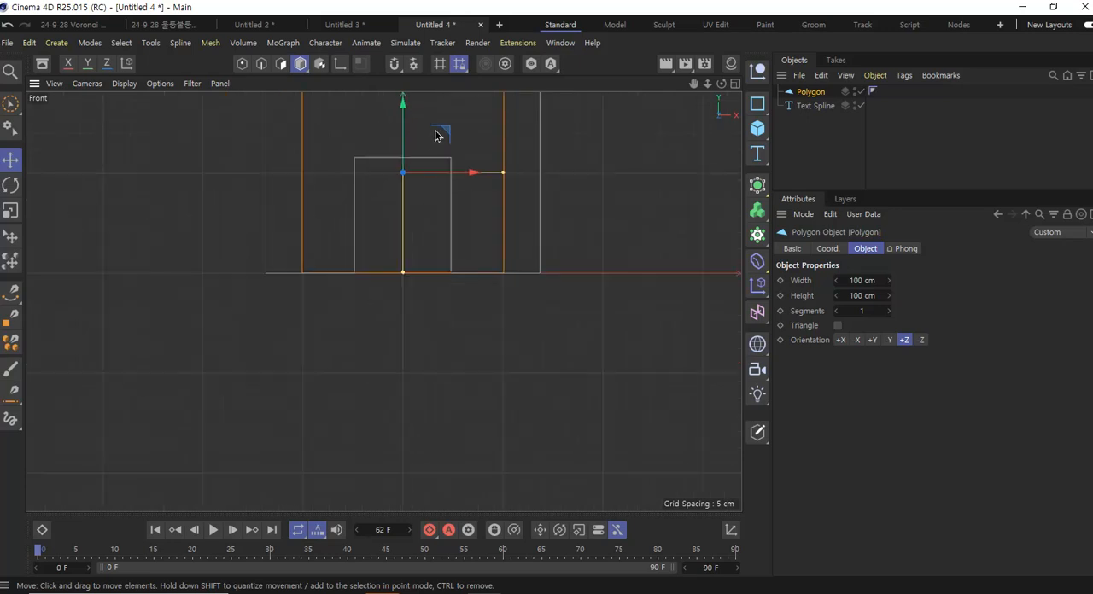
{"action": "middle_click_drag", "start_coordinate": [416, 221], "coordinate": [413, 228], "text": "alt"}
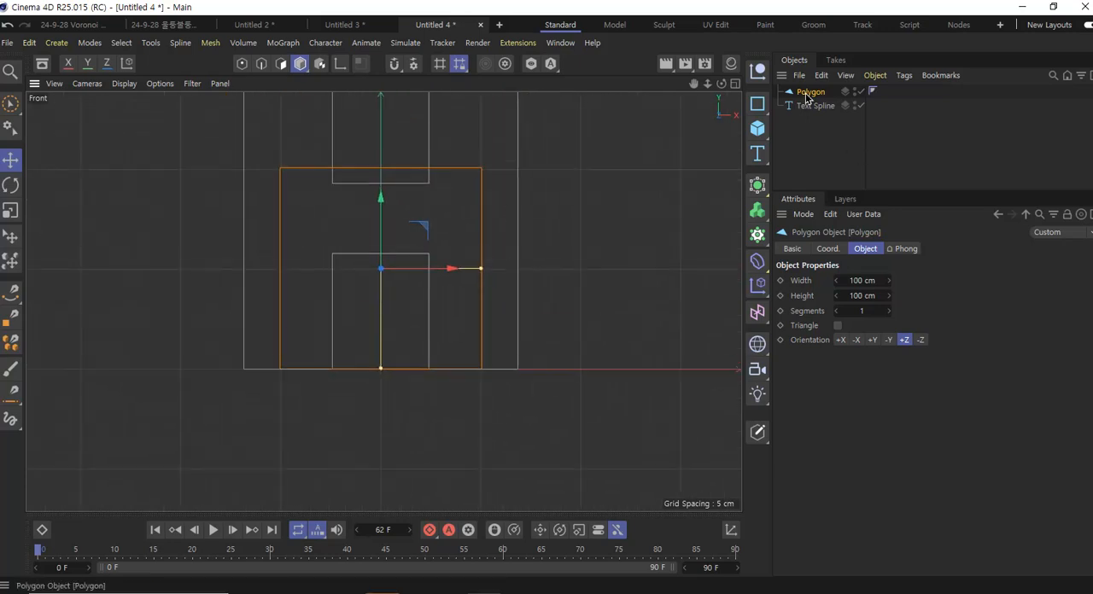
Make the polygon editable and raise its two upper points to the top edge of the H.
{"action": "left_click", "coordinate": [753, 434]}
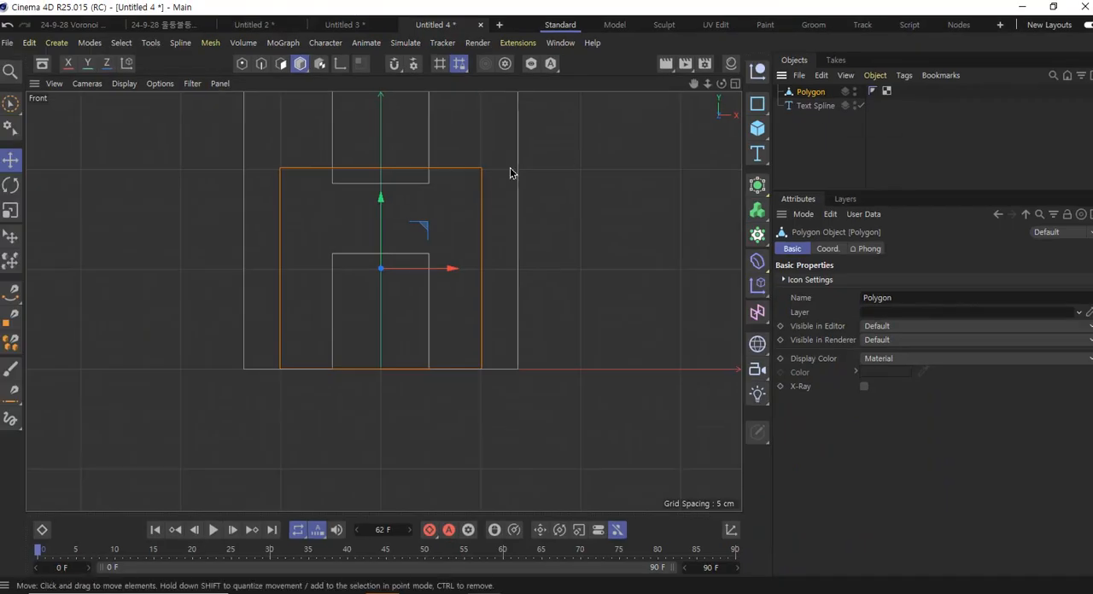
{"action": "middle_click_drag", "start_coordinate": [414, 179], "coordinate": [409, 256], "text": "alt"}
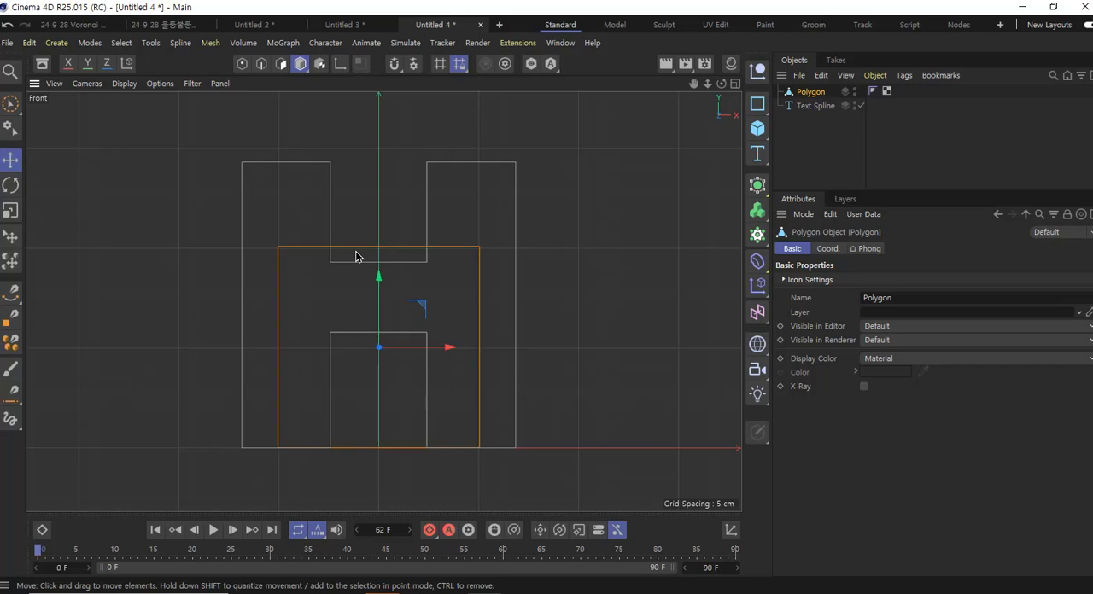
{"action": "left_click", "coordinate": [243, 65]}
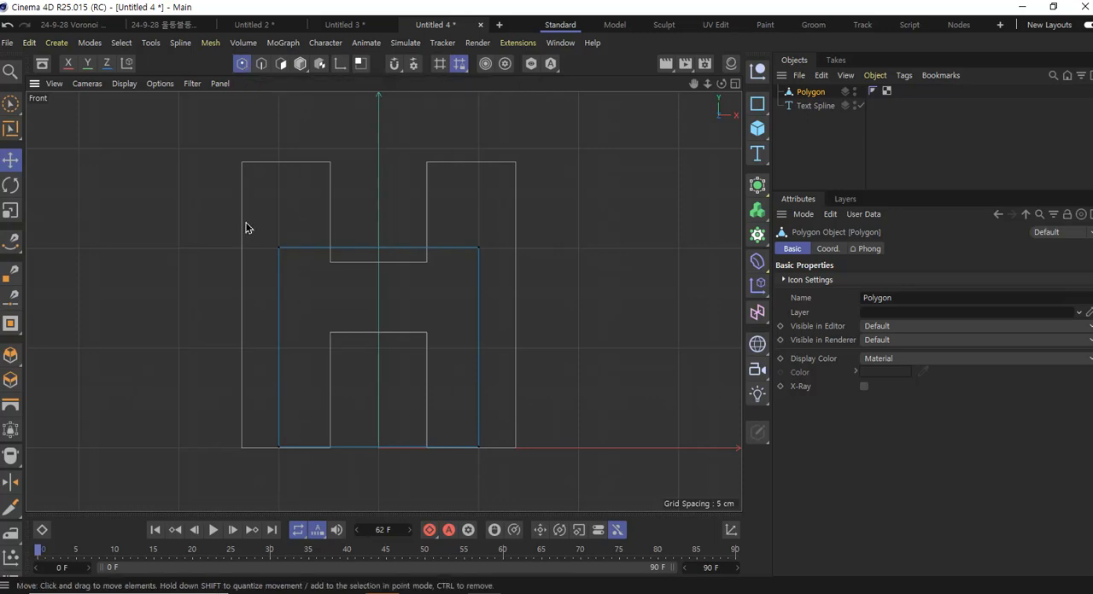
{"action": "left_click_drag", "start_coordinate": [10, 104], "coordinate": [78, 153]}
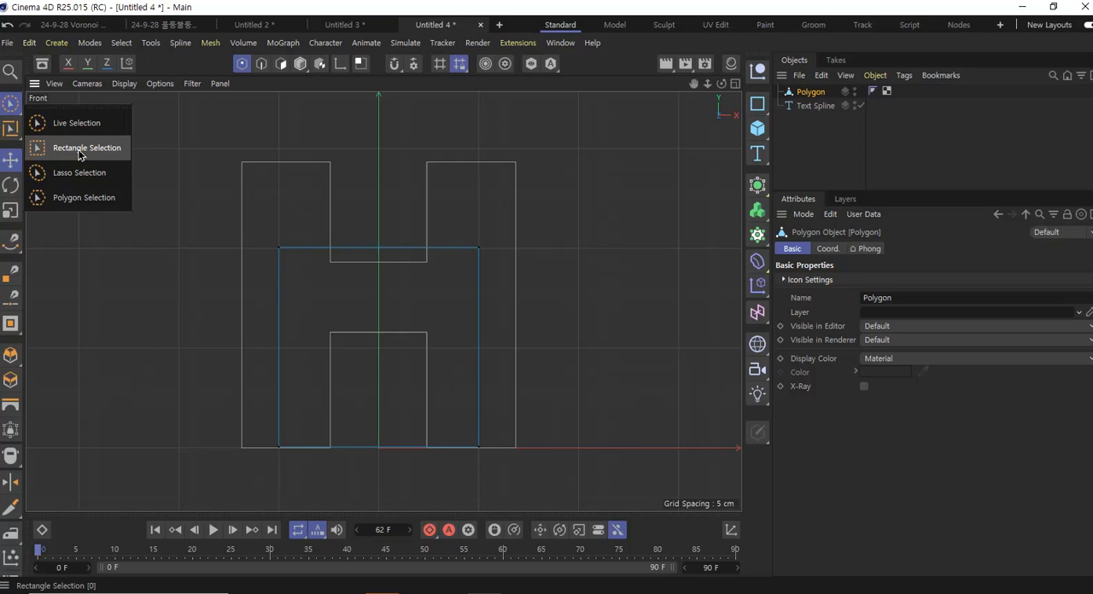
{"action": "left_click_drag", "start_coordinate": [79, 154], "coordinate": [78, 154]}
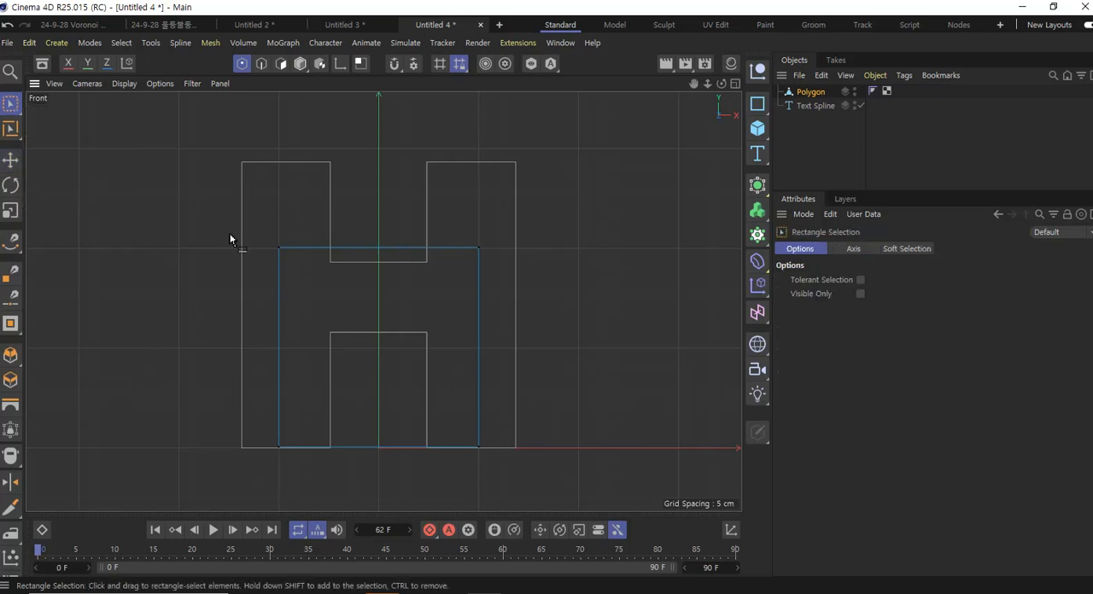
{"action": "left_click_drag", "start_coordinate": [278, 247], "coordinate": [519, 270]}
{"action": "left_click_drag", "start_coordinate": [378, 177], "coordinate": [381, 95]}
Move the polygon's left and right point pairs out to the outer sides of the H, then switch to edge mode.
{"action": "left_click_drag", "start_coordinate": [263, 132], "coordinate": [303, 482]}
{"action": "left_click_drag", "start_coordinate": [352, 305], "coordinate": [314, 305]}
{"action": "left_click_drag", "start_coordinate": [524, 128], "coordinate": [447, 510]}
{"action": "left_click_drag", "start_coordinate": [551, 306], "coordinate": [587, 320]}
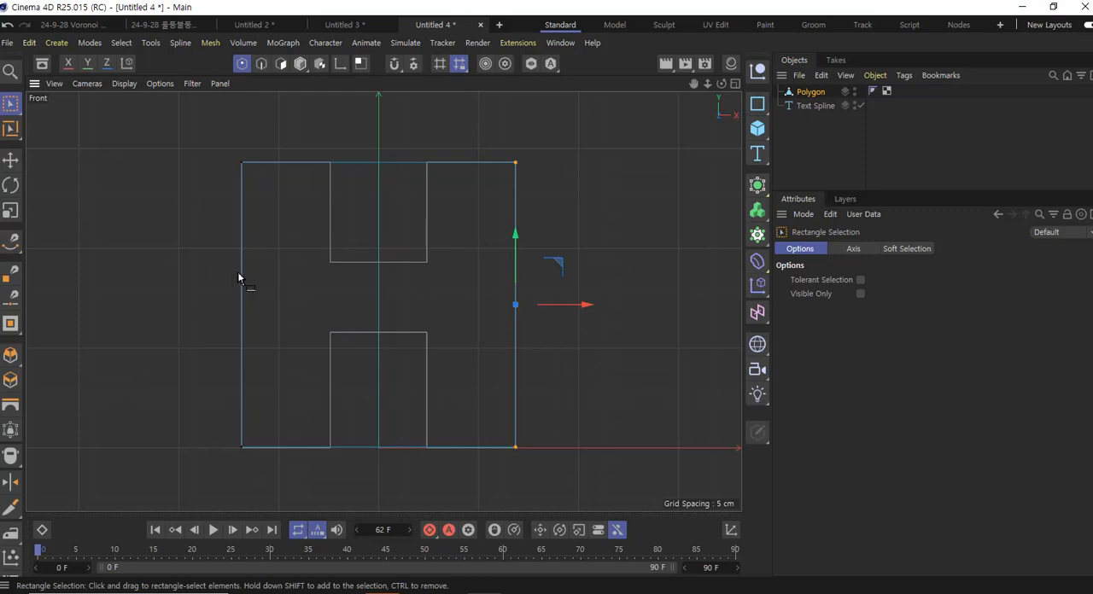
{"action": "left_click", "coordinate": [261, 64]}
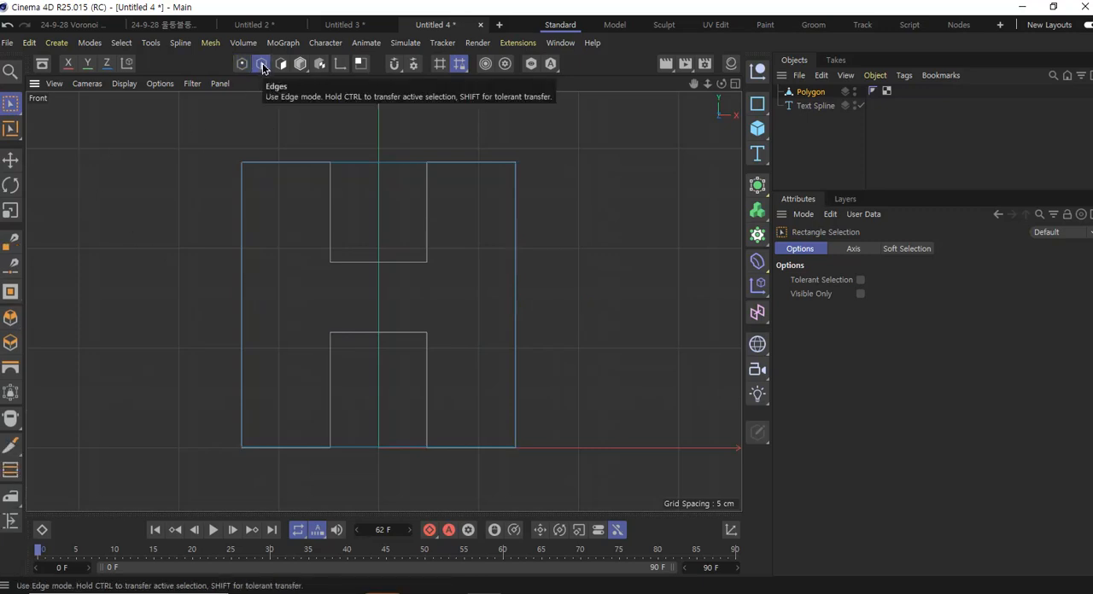
Line-cut the polygon's edges horizontally across its full width, along the upper and lower edges of the H's crossbar.
{"action": "right_click", "coordinate": [193, 173]}
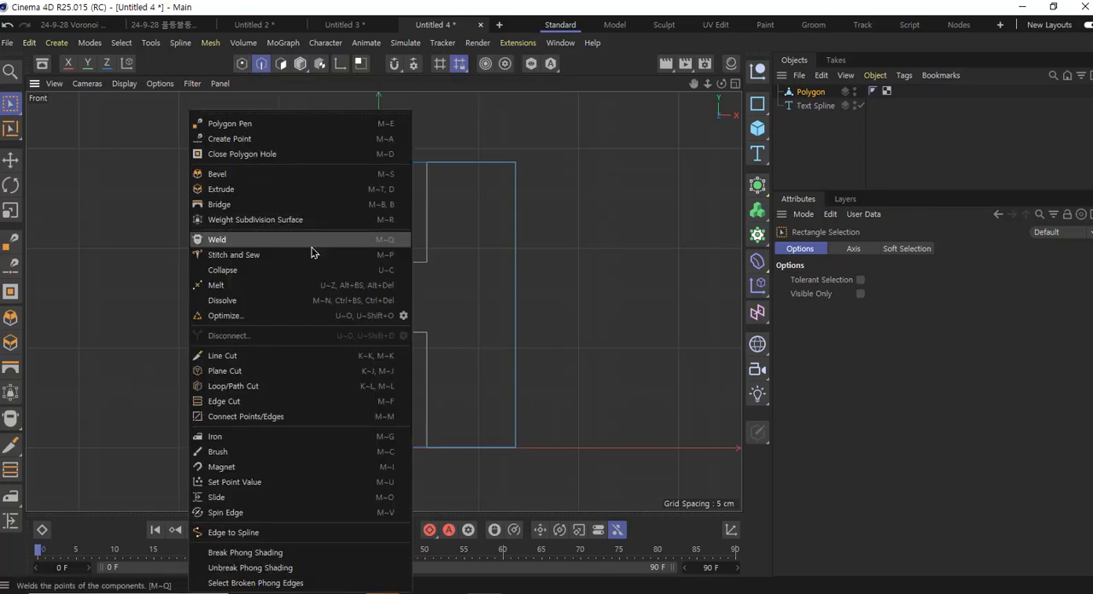
{"action": "left_click", "coordinate": [295, 356]}
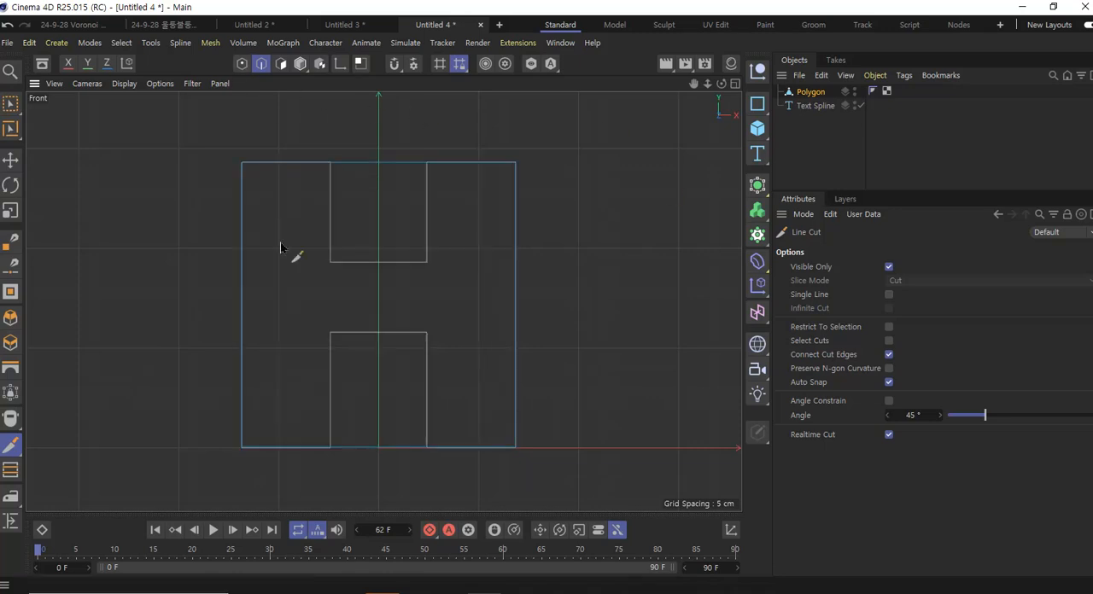
{"action": "left_click", "coordinate": [242, 63]}
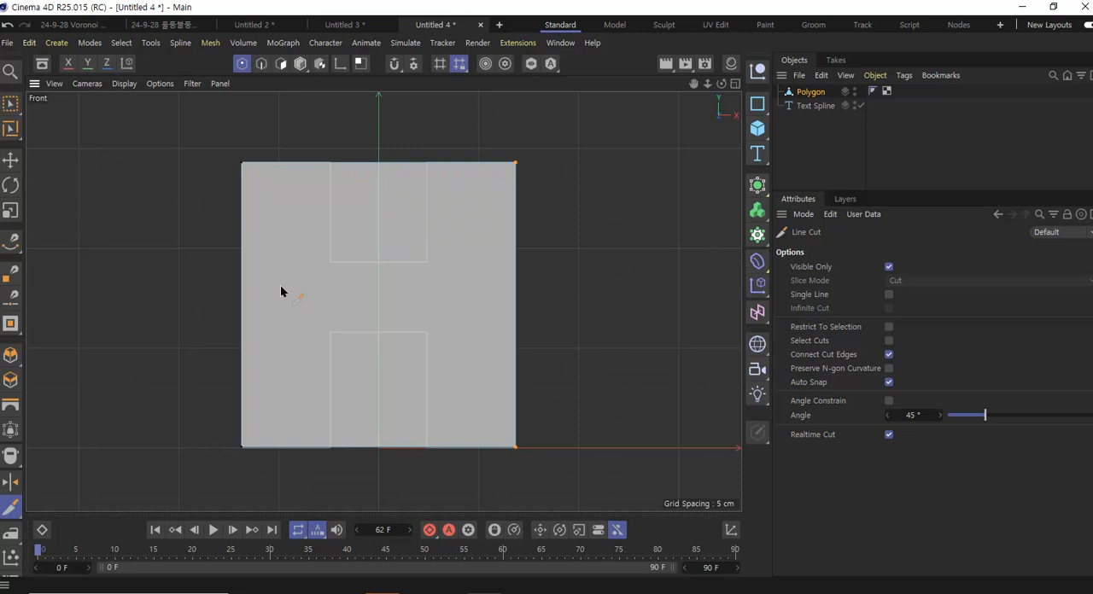
{"action": "left_click", "coordinate": [262, 64]}
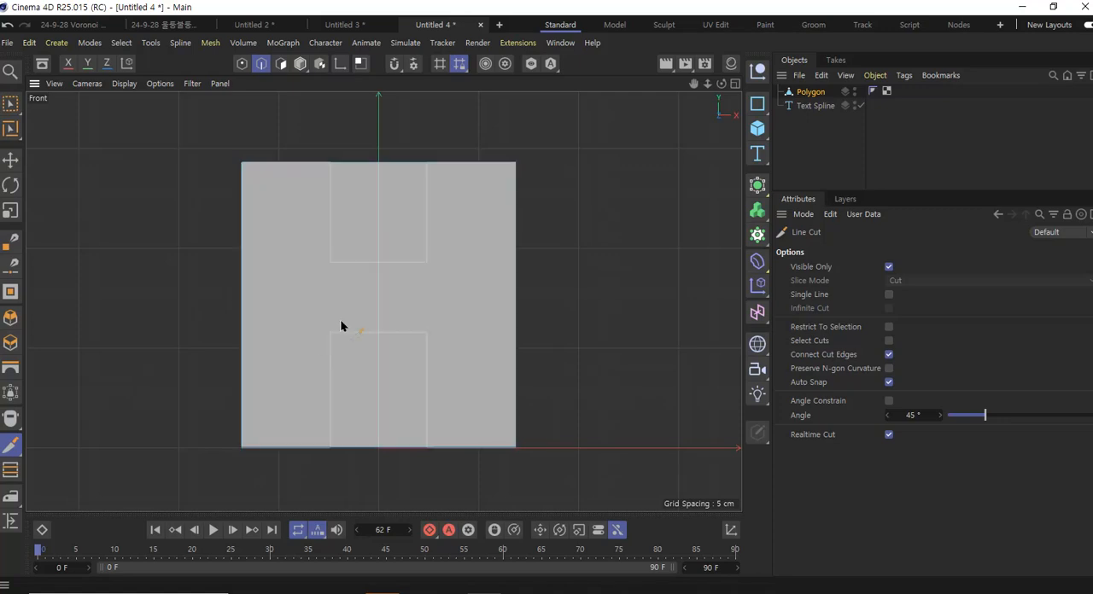
{"action": "scroll", "coordinate": [342, 325], "scroll_direction": "up", "scroll_amount": 3}
{"action": "scroll", "coordinate": [223, 346], "scroll_direction": "down", "scroll_amount": 2}
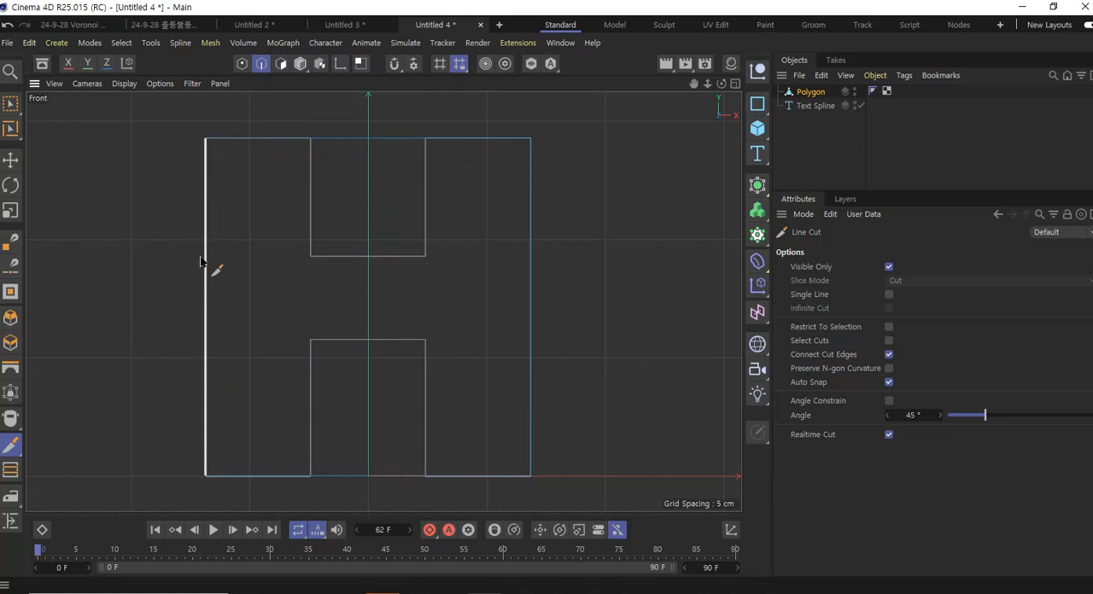
{"action": "left_click", "coordinate": [205, 255]}
{"action": "left_click", "coordinate": [542, 255]}
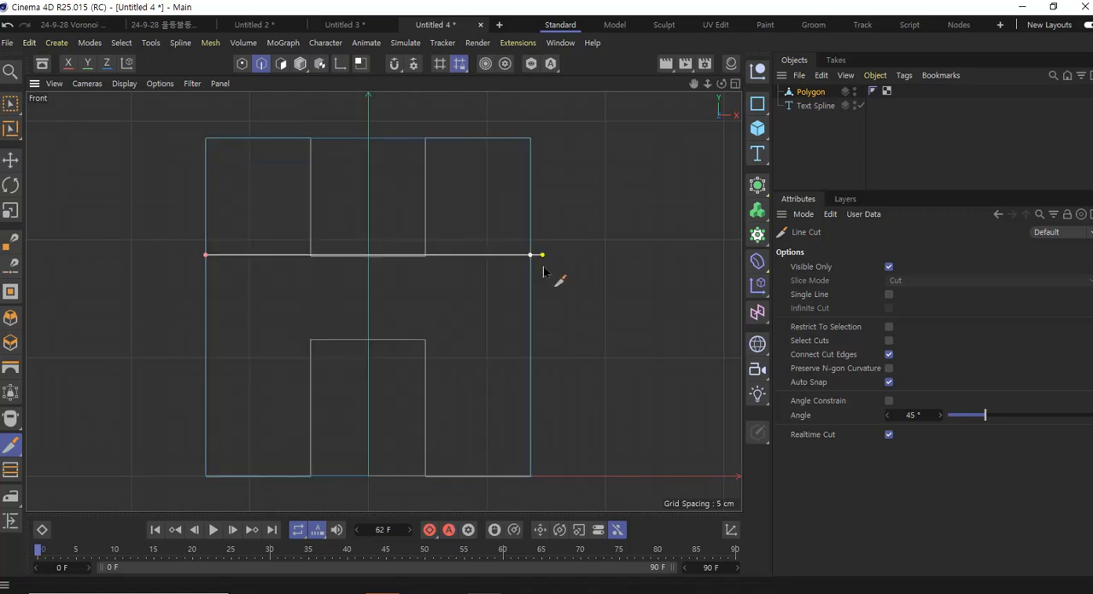
{"action": "key", "text": "Escape"}
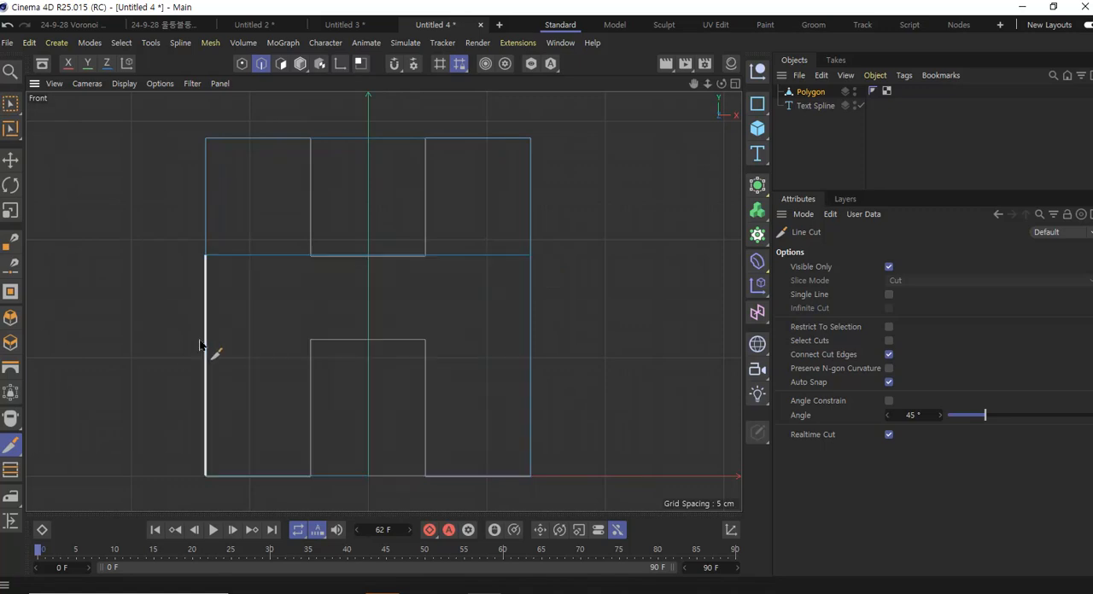
{"action": "left_click_drag", "start_coordinate": [203, 342], "coordinate": [543, 340]}
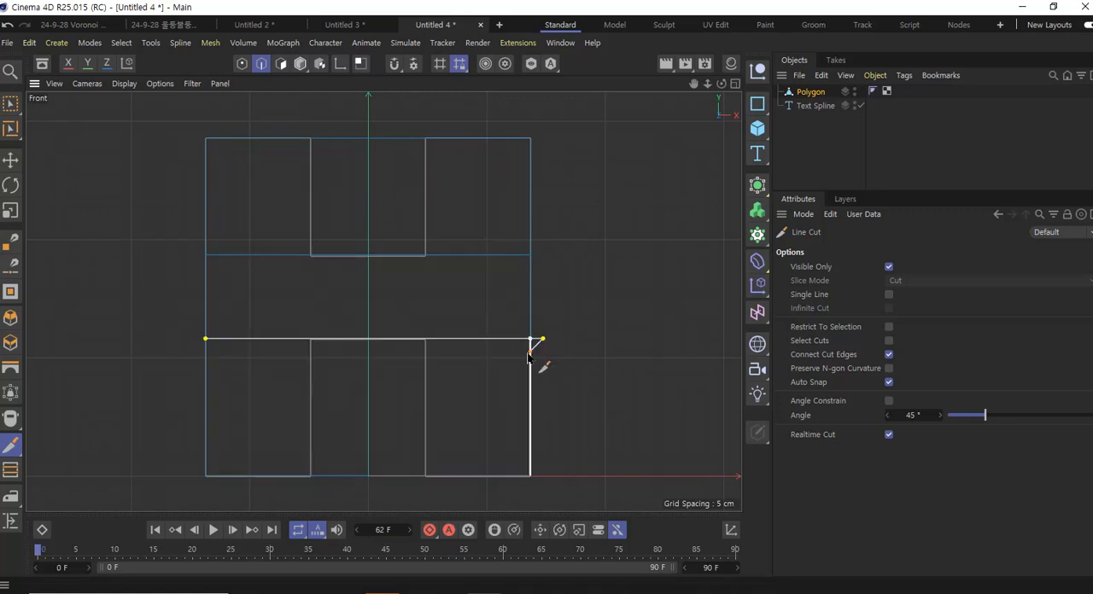
{"action": "key", "text": "Escape"}
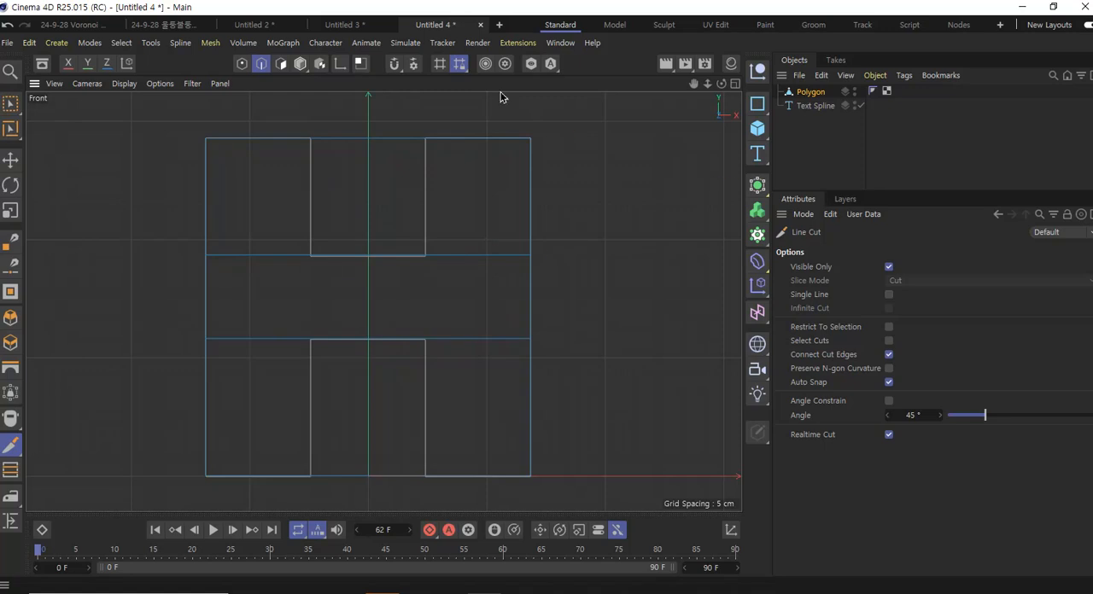
Cut the polygon vertically over its full height along the inner sides of the H's left and right stems.
{"action": "left_click", "coordinate": [310, 127]}
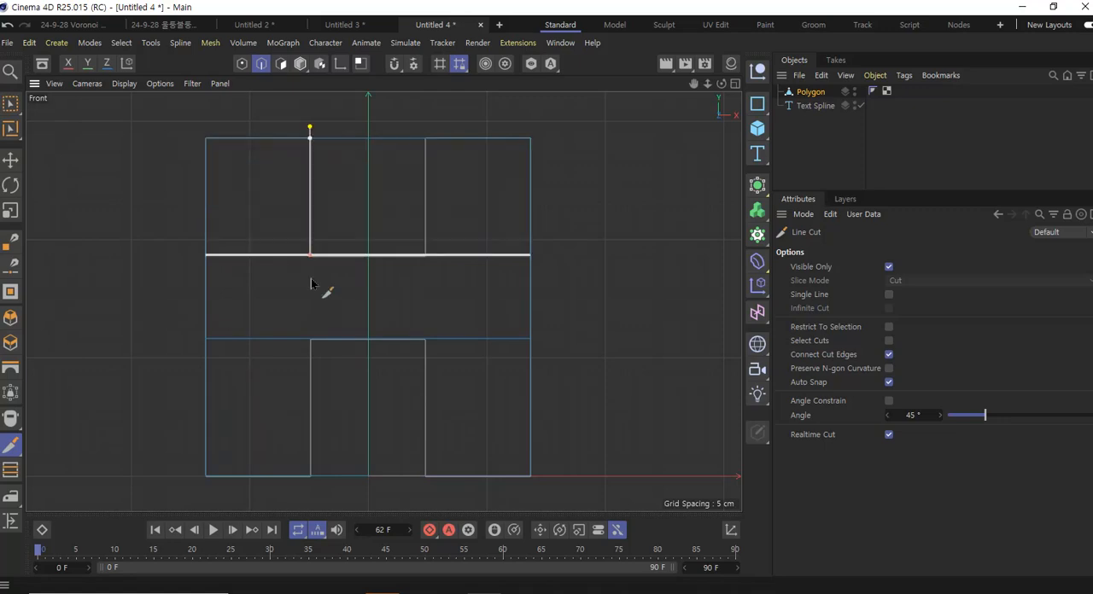
{"action": "left_click", "coordinate": [310, 490]}
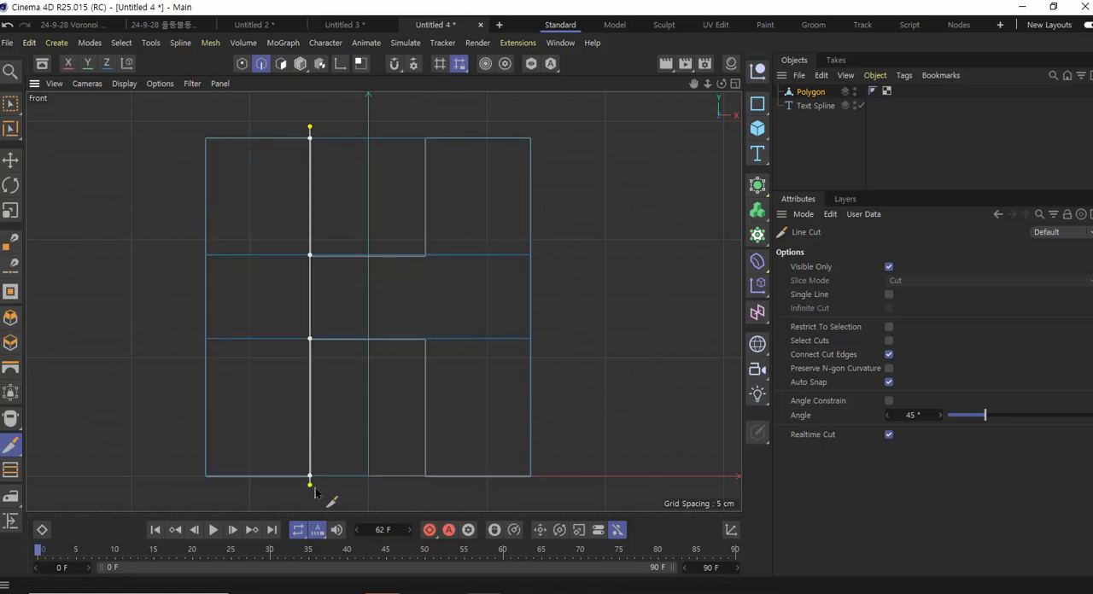
{"action": "key", "text": "Escape"}
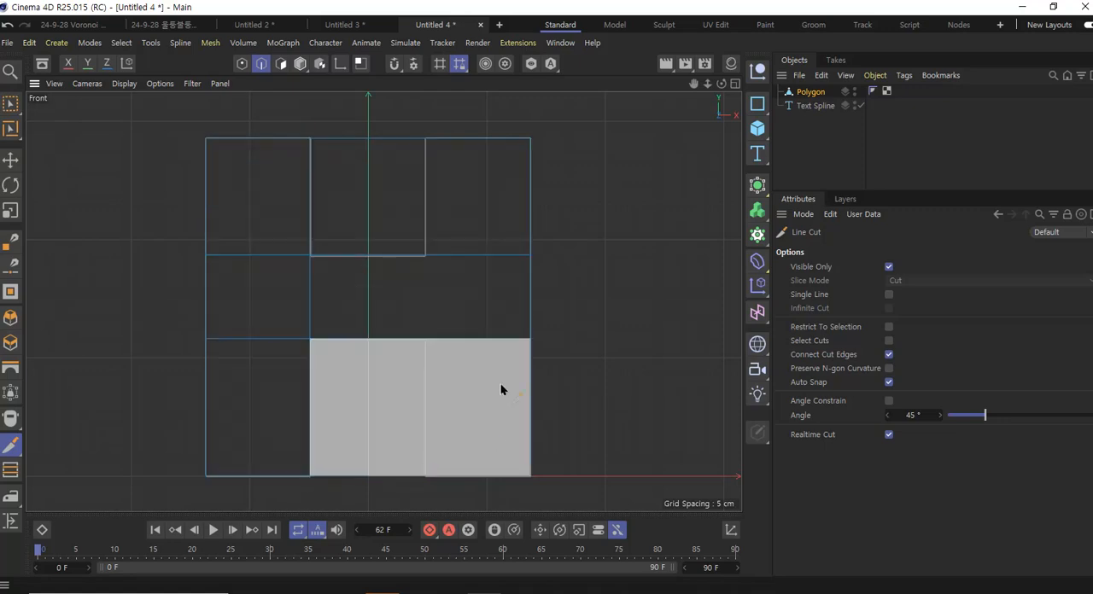
{"action": "left_click", "coordinate": [424, 128]}
{"action": "left_click", "coordinate": [424, 490]}
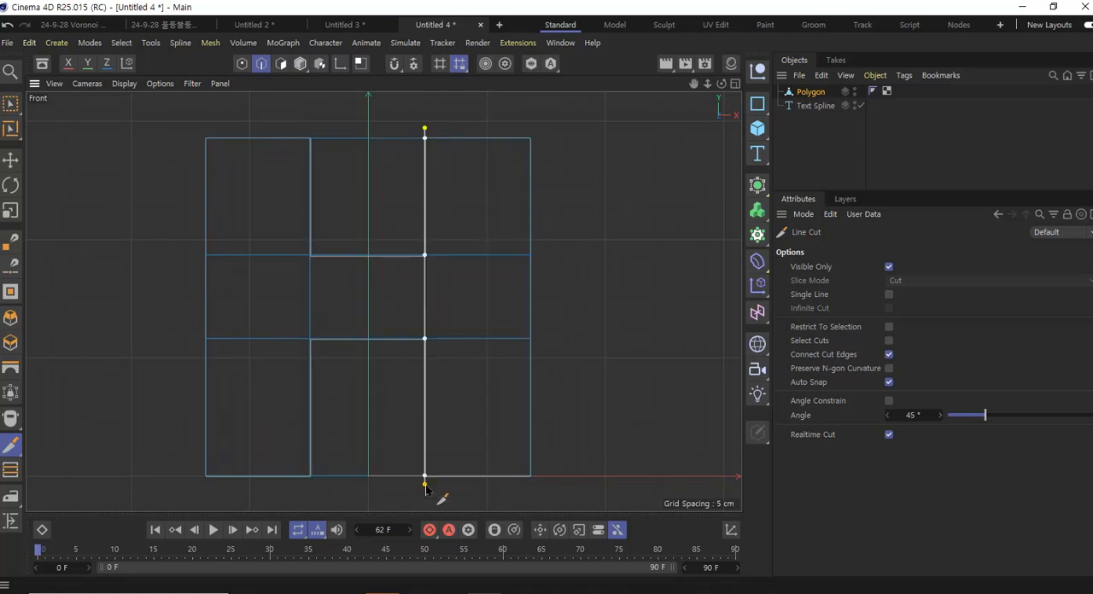
{"action": "key", "text": "Escape"}
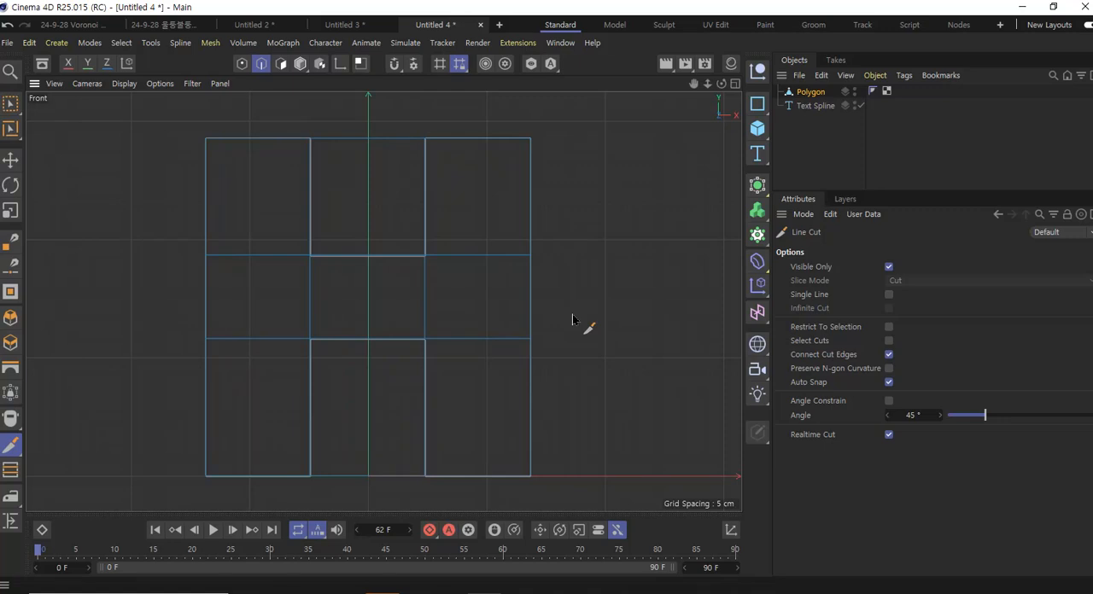
In the perspective view, delete the middle polygons above and below the crossbar to leave an H shape.
{"action": "key", "text": "F1"}
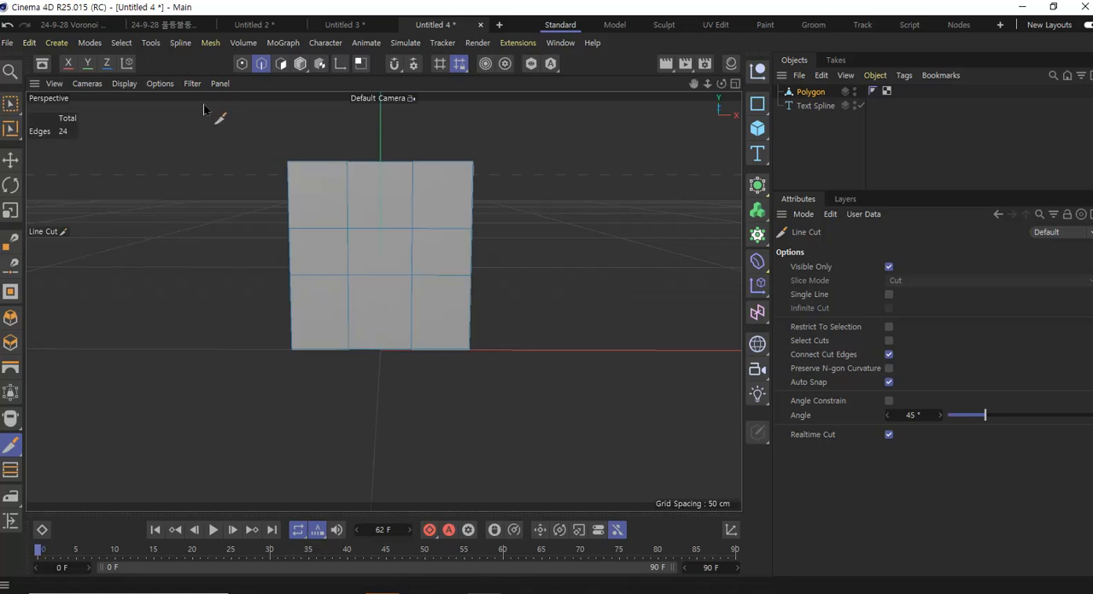
{"action": "left_click", "coordinate": [281, 63]}
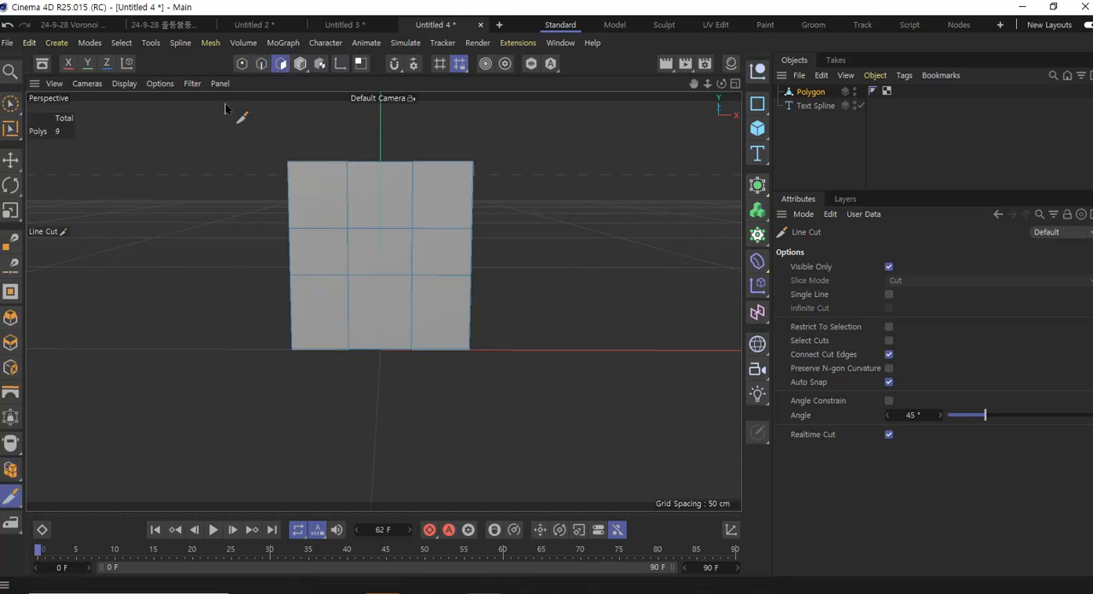
{"action": "left_click", "coordinate": [10, 161]}
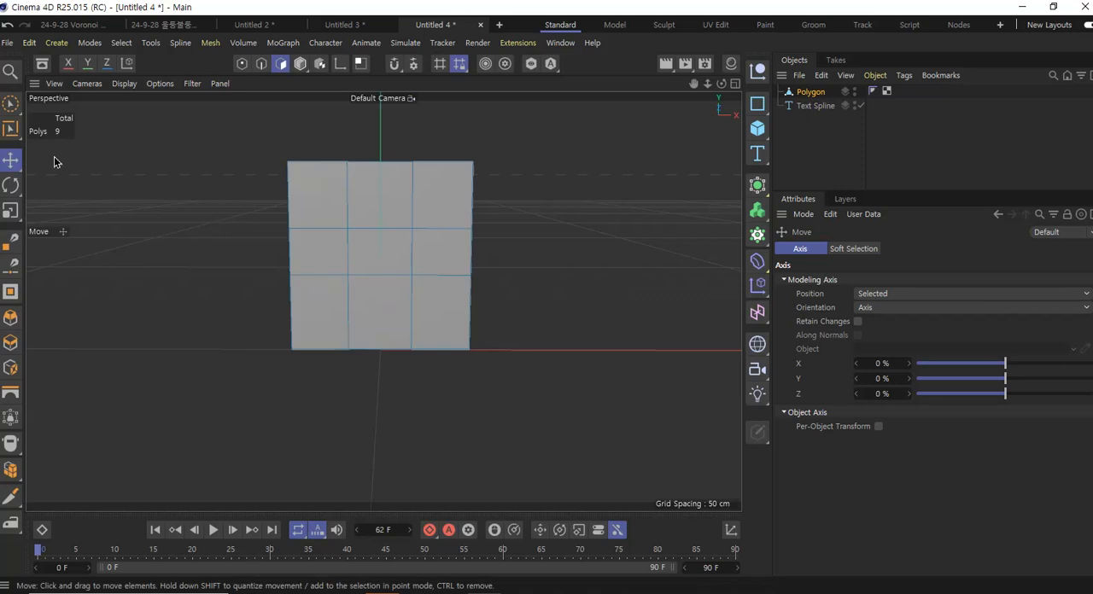
{"action": "left_click", "coordinate": [379, 197]}
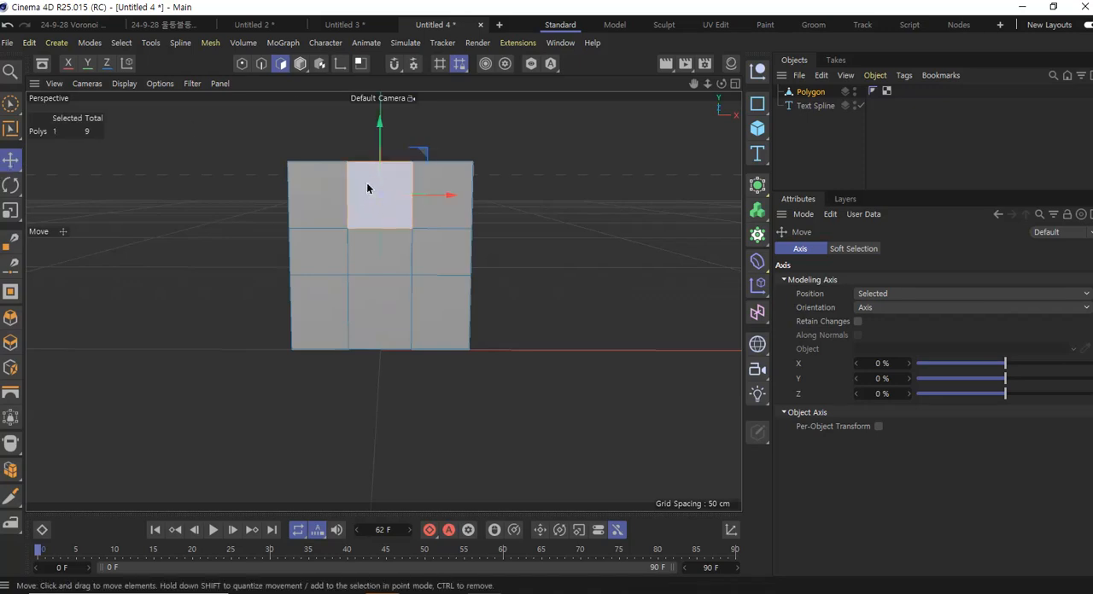
{"action": "key", "text": "Delete"}
{"action": "left_click", "coordinate": [378, 317]}
{"action": "key", "text": "Delete"}
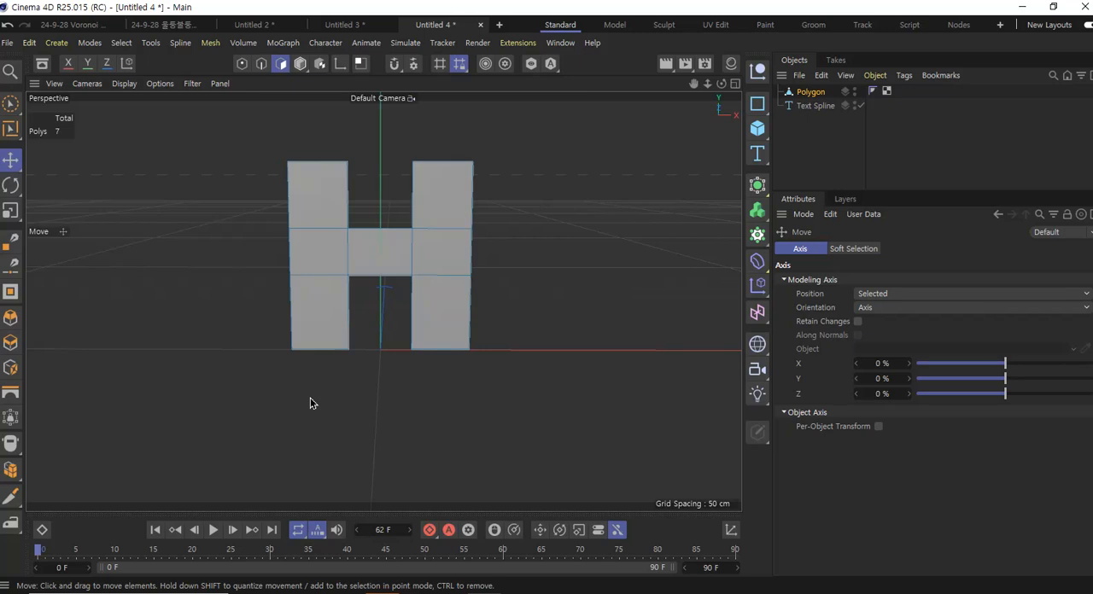
In the front view, line-cut two evenly spaced horizontal edges across both stems above the crossbar.
{"action": "key", "text": "F4"}
{"action": "left_click", "coordinate": [245, 176]}
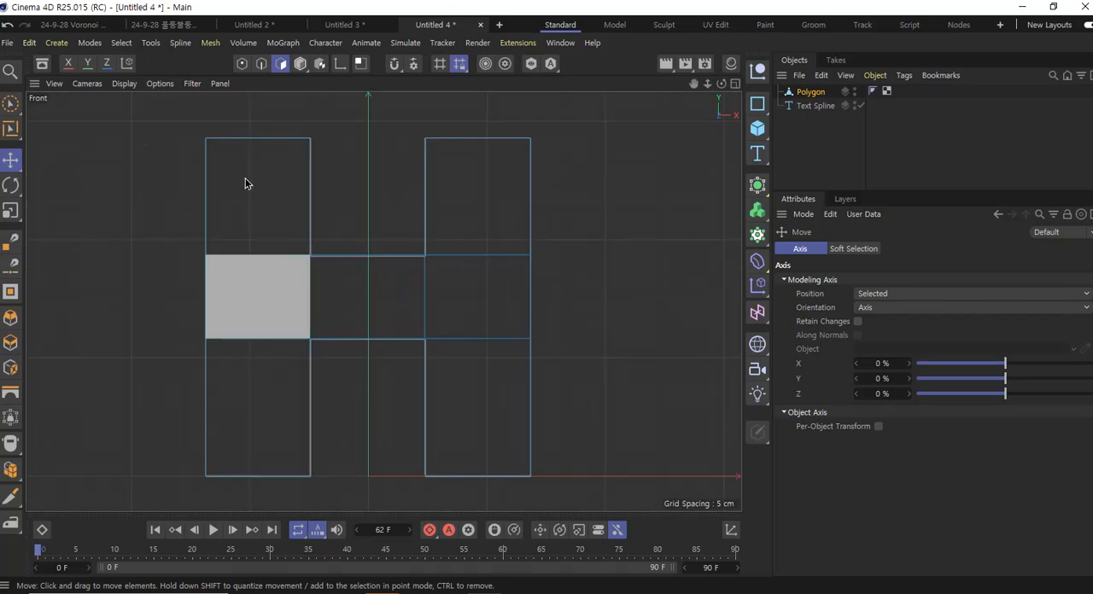
{"action": "left_click", "coordinate": [34, 180]}
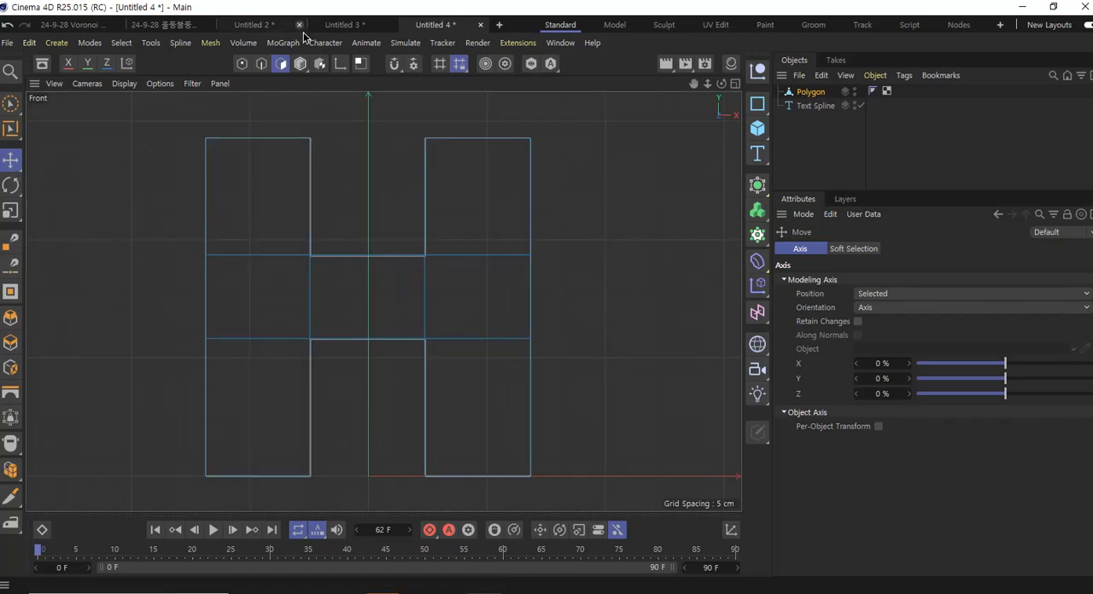
{"action": "left_click", "coordinate": [261, 63]}
{"action": "right_click", "coordinate": [147, 214]}
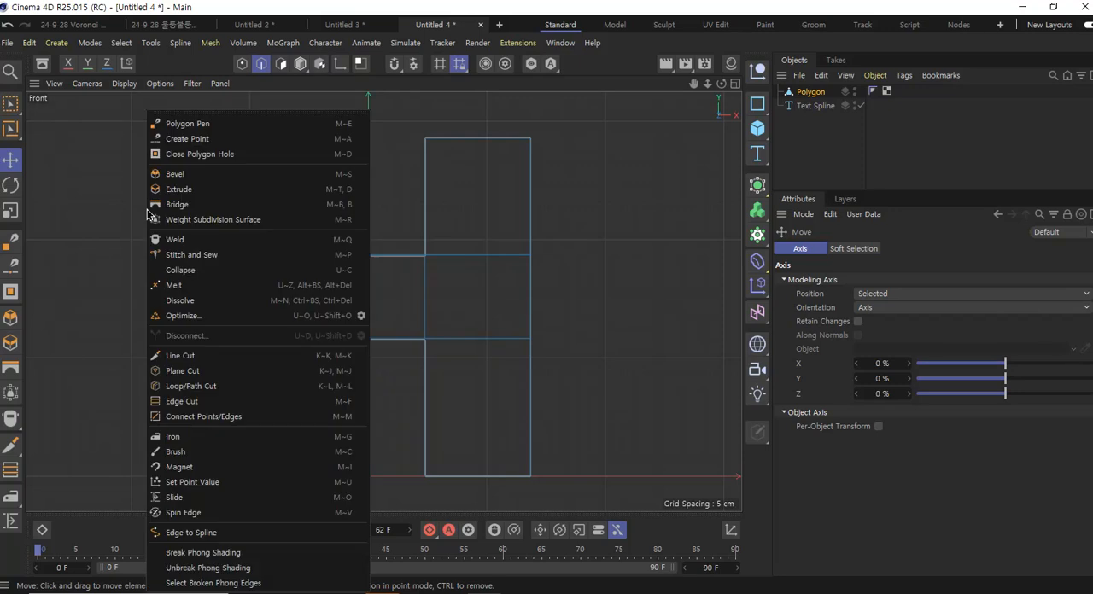
{"action": "left_click", "coordinate": [219, 356]}
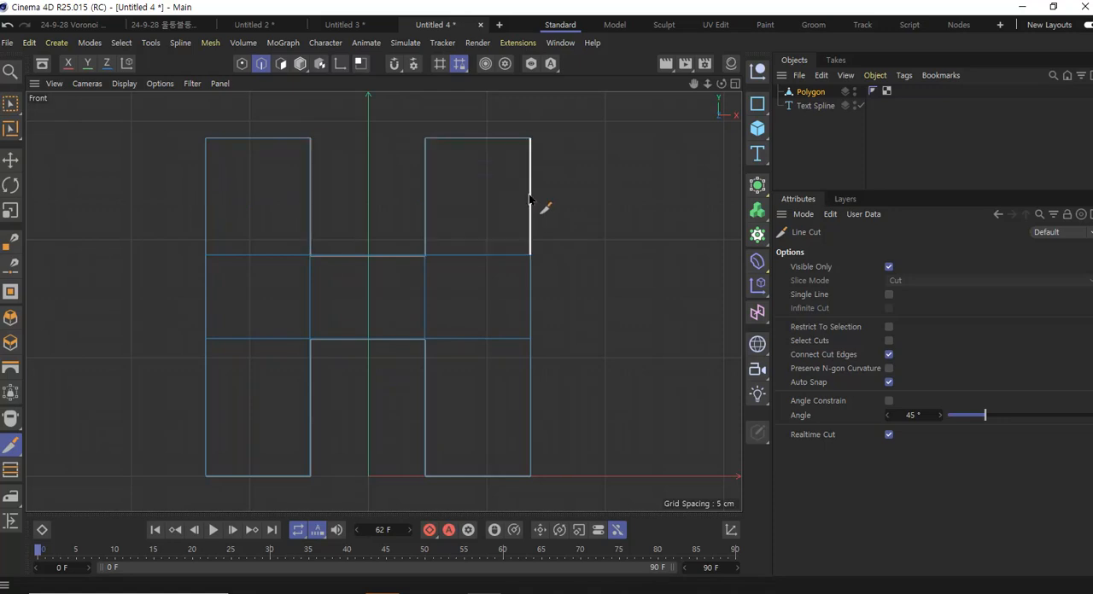
{"action": "left_click", "coordinate": [191, 171]}
{"action": "left_click", "coordinate": [551, 171]}
{"action": "key", "text": "Escape"}
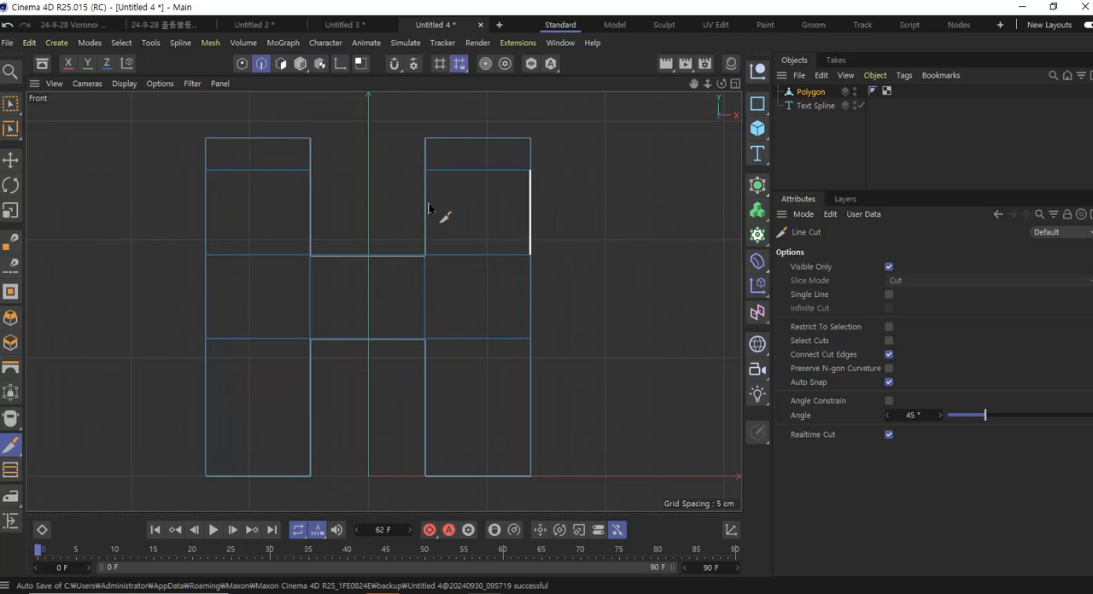
{"action": "left_click", "coordinate": [195, 208]}
{"action": "left_click", "coordinate": [547, 209]}
{"action": "key", "text": "Escape"}
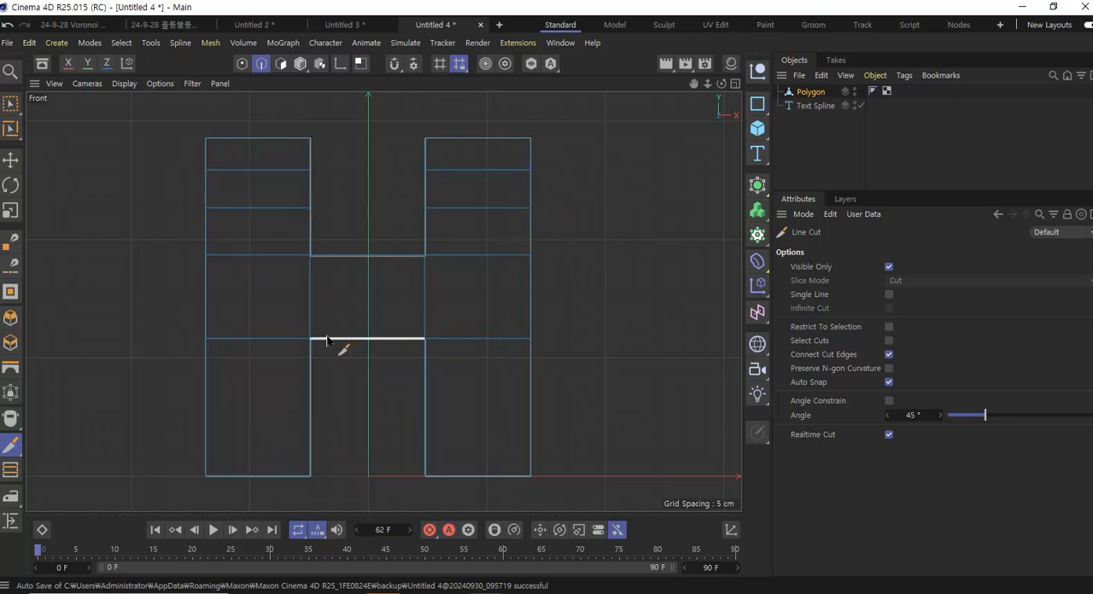
Cut the H horizontally through the middle of the crossbar and at two evenly spaced heights across the lower stems.
{"action": "left_click", "coordinate": [195, 292]}
{"action": "left_click", "coordinate": [544, 292]}
{"action": "key", "text": "Escape"}
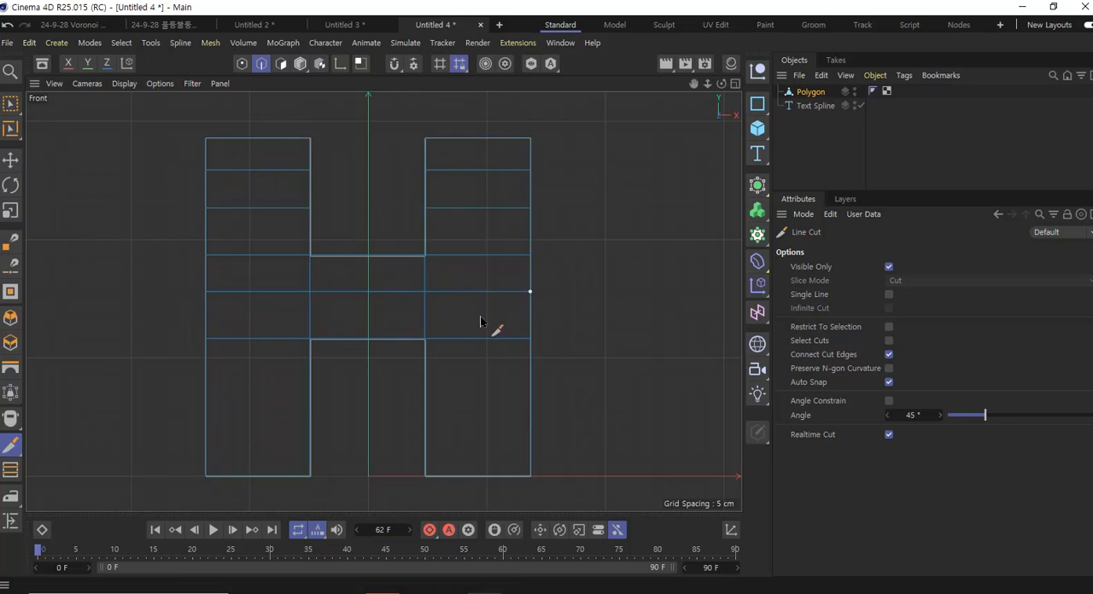
{"action": "left_click", "coordinate": [195, 383]}
{"action": "left_click", "coordinate": [544, 382]}
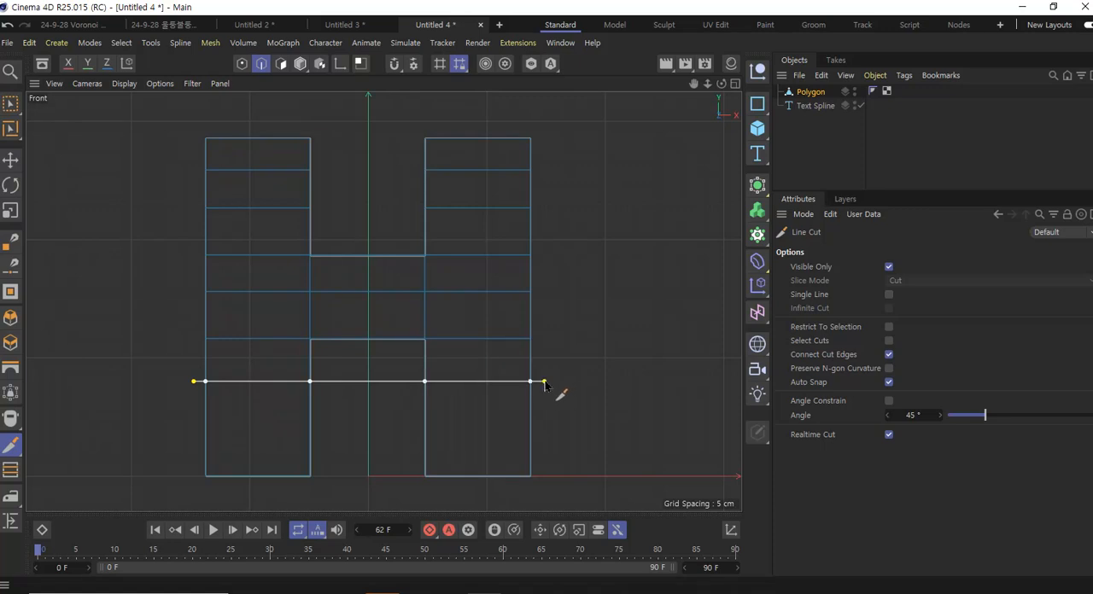
{"action": "key", "text": "Escape"}
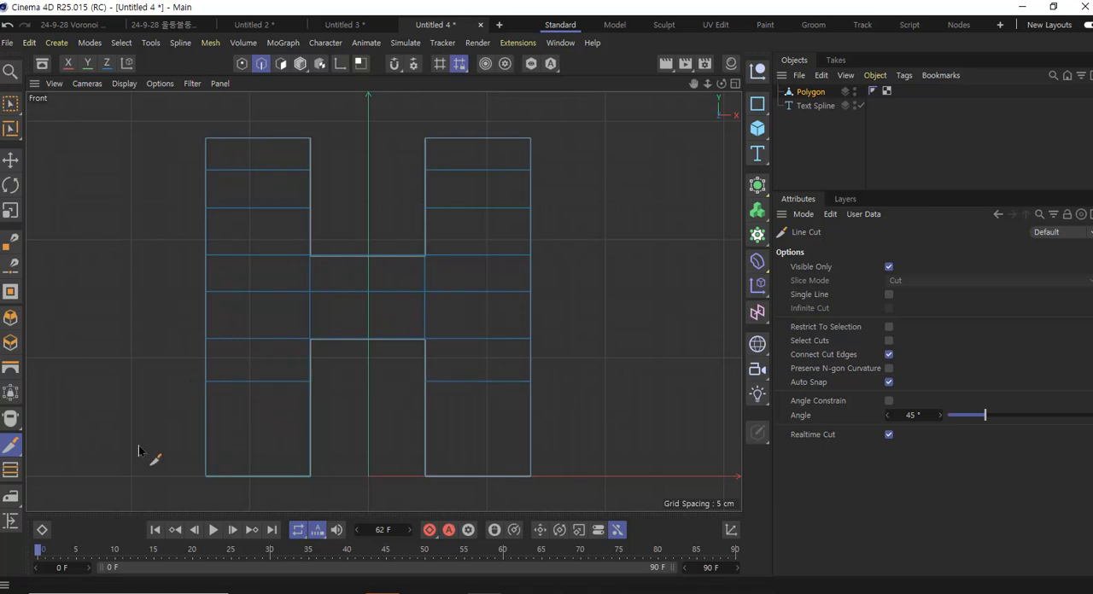
{"action": "left_click", "coordinate": [194, 427]}
{"action": "left_click", "coordinate": [548, 427]}
{"action": "key", "text": "Escape"}
Cut the H vertically down the middle of the left stem, the crossbar and the right stem.
{"action": "left_click_drag", "start_coordinate": [261, 134], "coordinate": [261, 497]}
{"action": "key", "text": "Escape"}
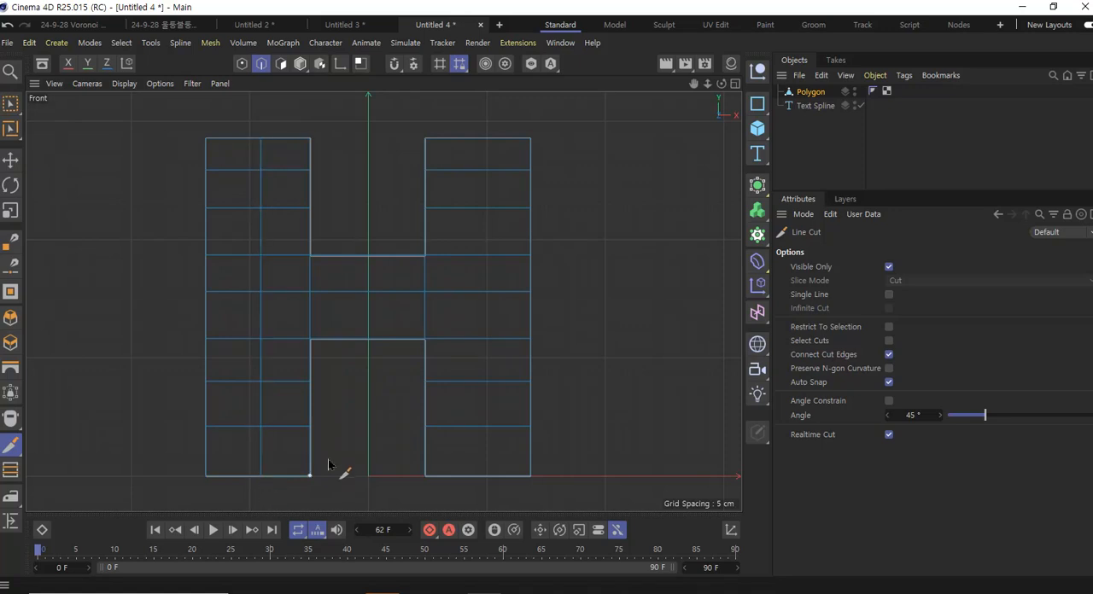
{"action": "left_click_drag", "start_coordinate": [369, 247], "coordinate": [369, 370]}
{"action": "key", "text": "Escape"}
{"action": "left_click_drag", "start_coordinate": [479, 130], "coordinate": [479, 494]}
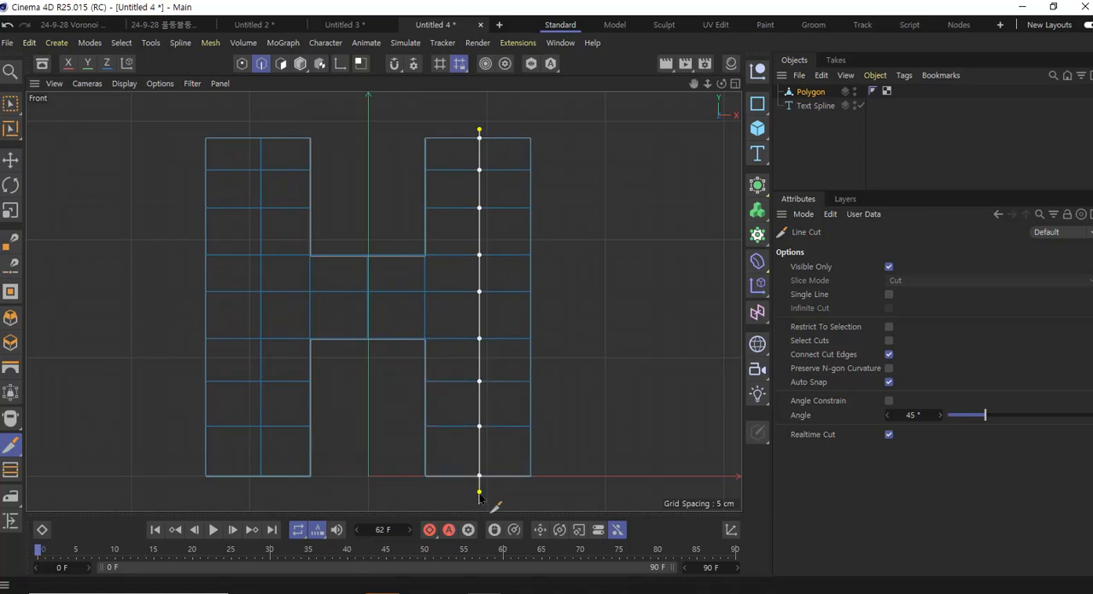
{"action": "left_click", "coordinate": [687, 401]}
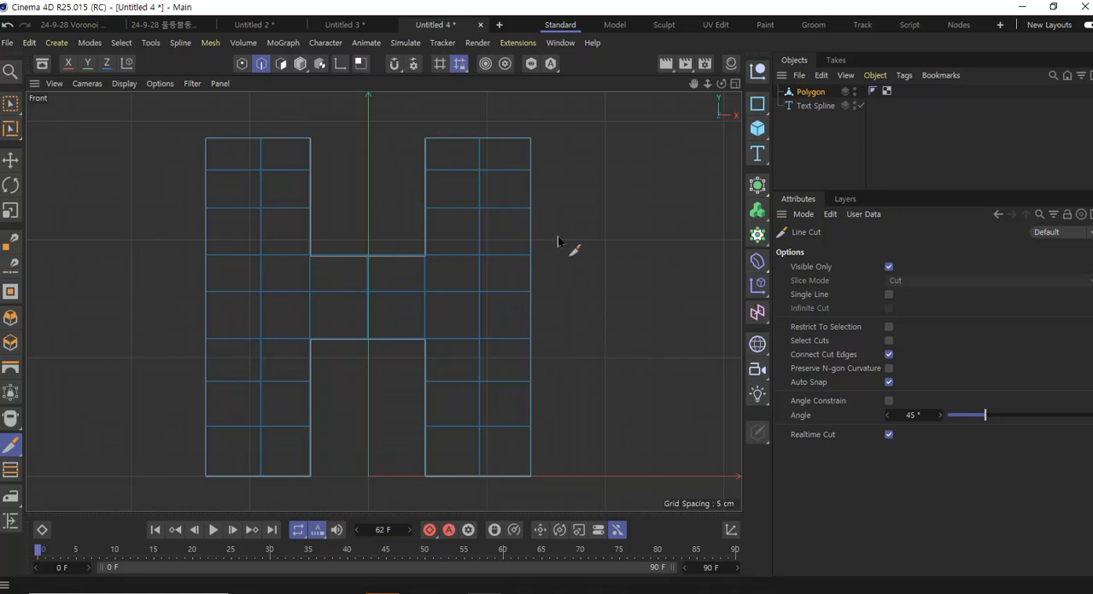
Return to an angled perspective view, disable the Text Spline guide and switch to polygon mode.
{"action": "key", "text": "F1"}
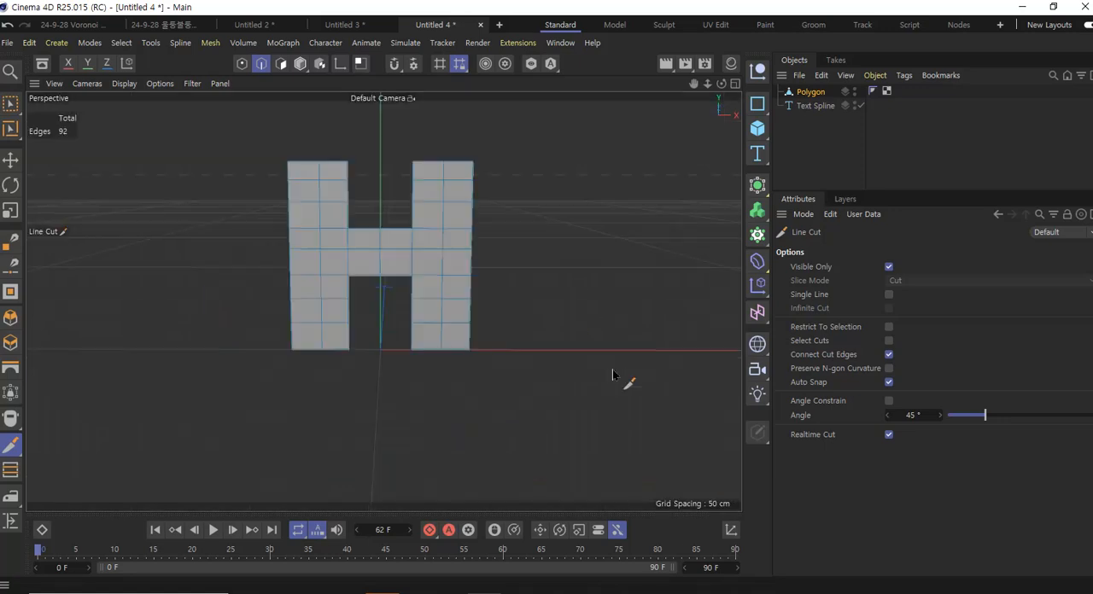
{"action": "left_click_drag", "start_coordinate": [555, 298], "coordinate": [495, 351], "text": "alt"}
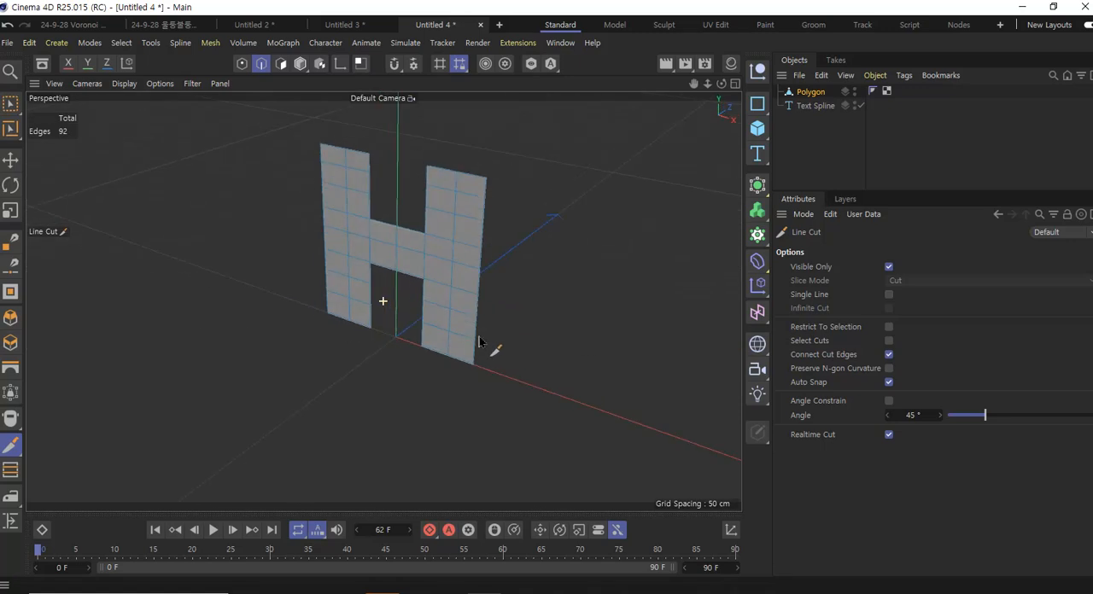
{"action": "left_click", "coordinate": [861, 106]}
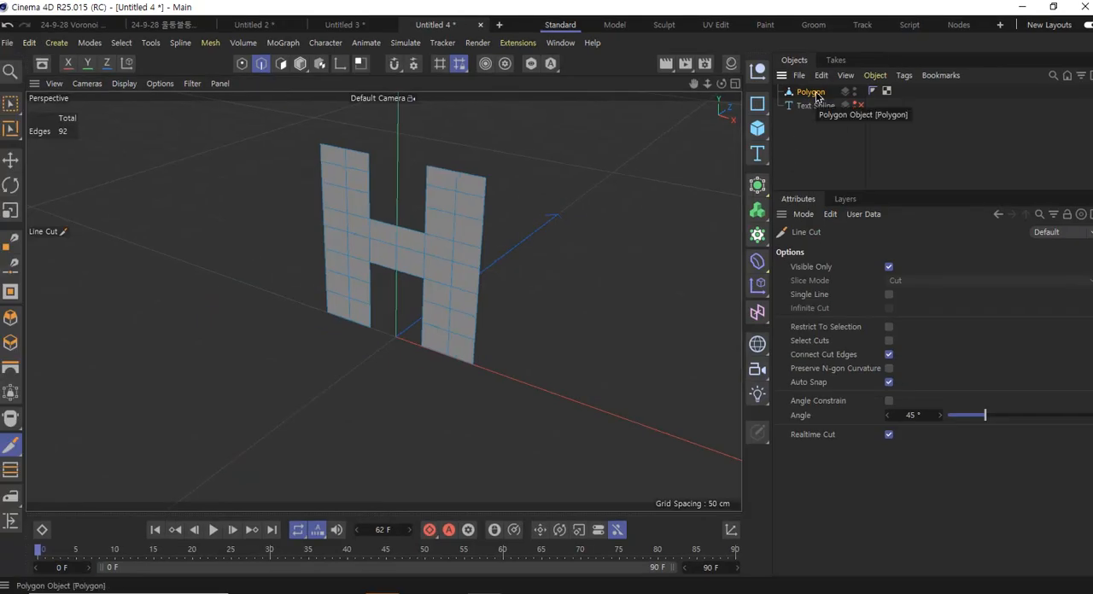
{"action": "left_click", "coordinate": [283, 65]}
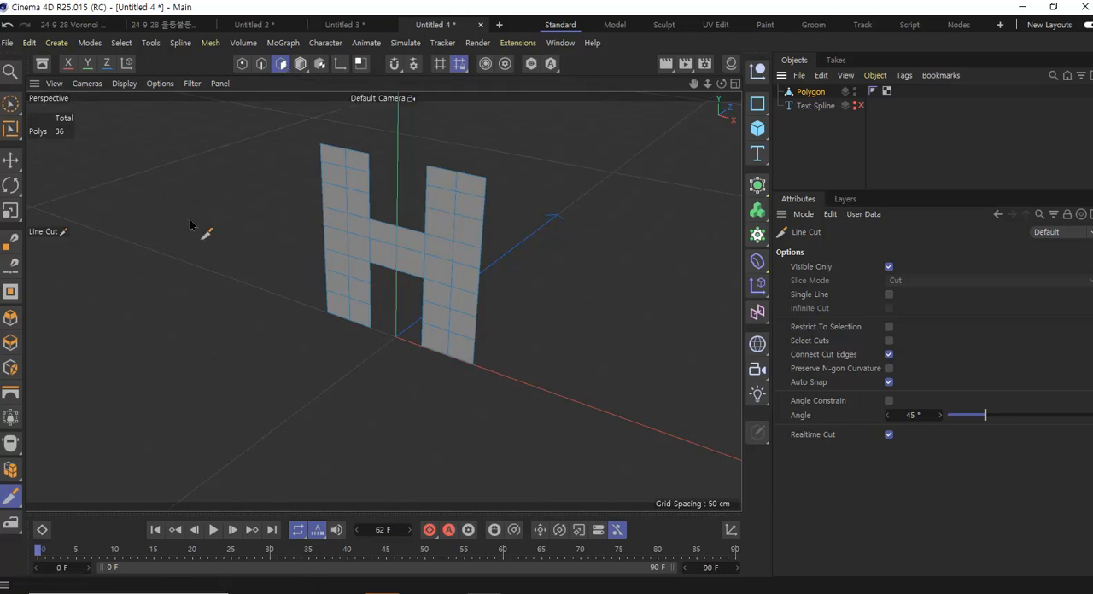
Select all polygons of the flat H and extrude them with an offset of 40 cm.
{"action": "key", "text": "ctrl+a"}
{"action": "key", "text": "m"}
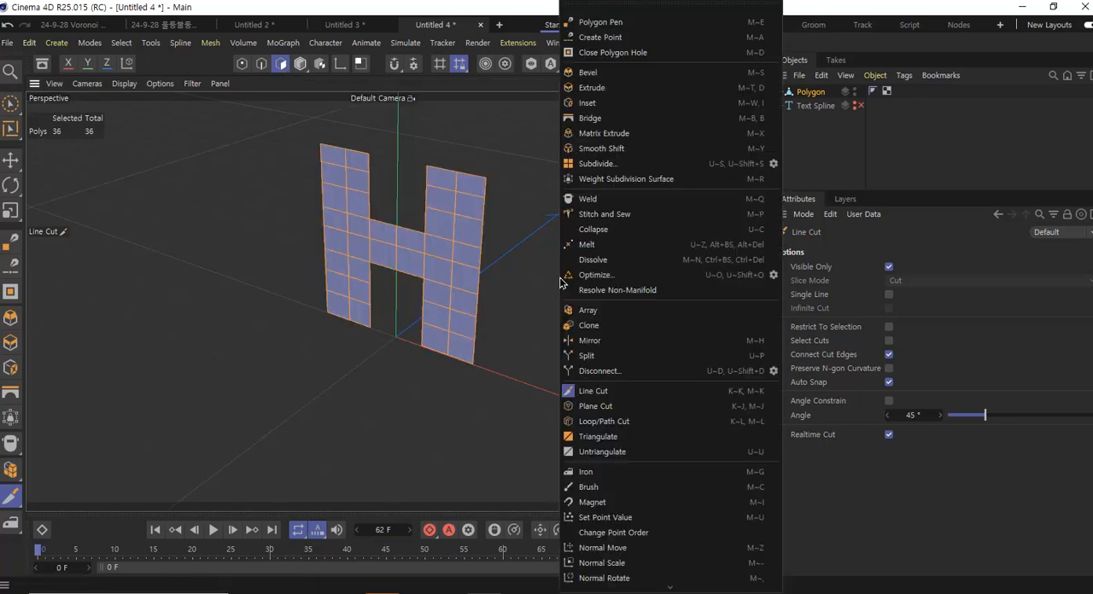
{"action": "left_click", "coordinate": [613, 90]}
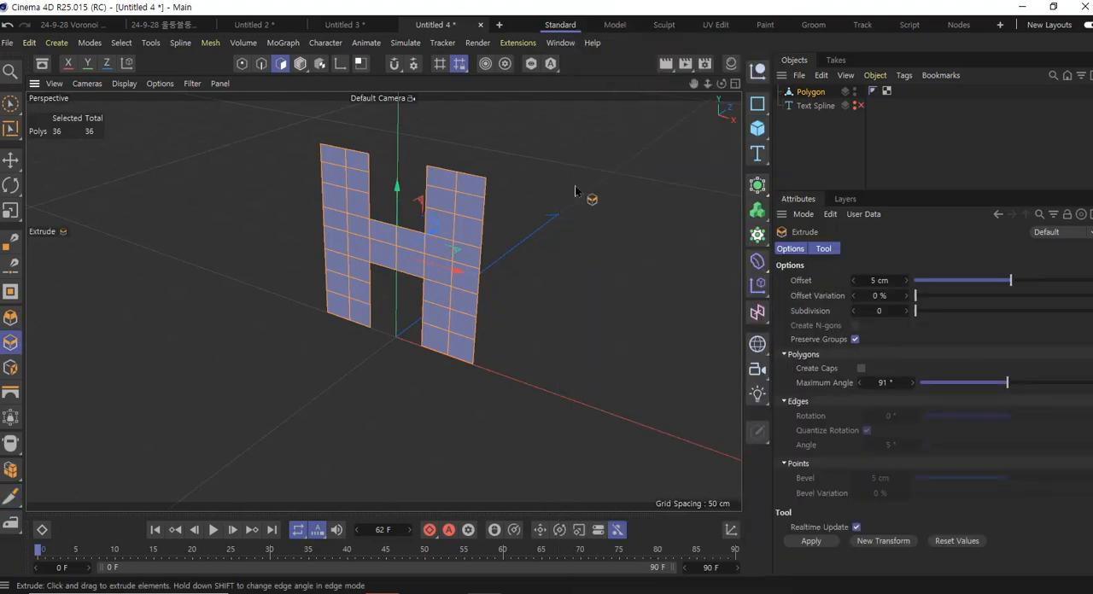
{"action": "left_click_drag", "start_coordinate": [587, 241], "coordinate": [722, 241]}
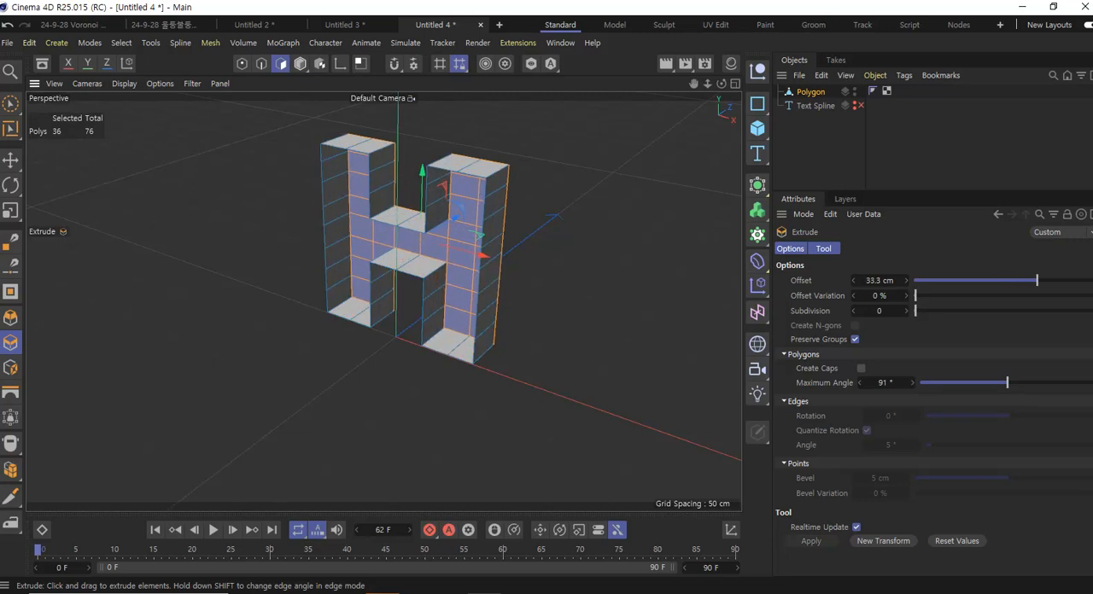
{"action": "left_click", "coordinate": [878, 280]}
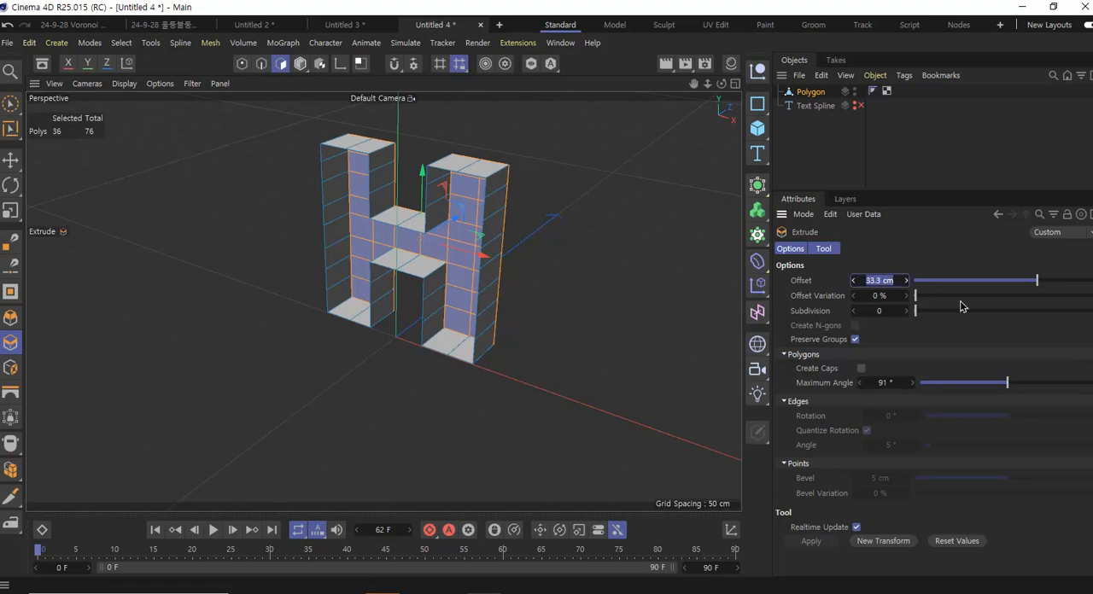
{"action": "type", "text": "40"}
{"action": "key", "text": "Return"}
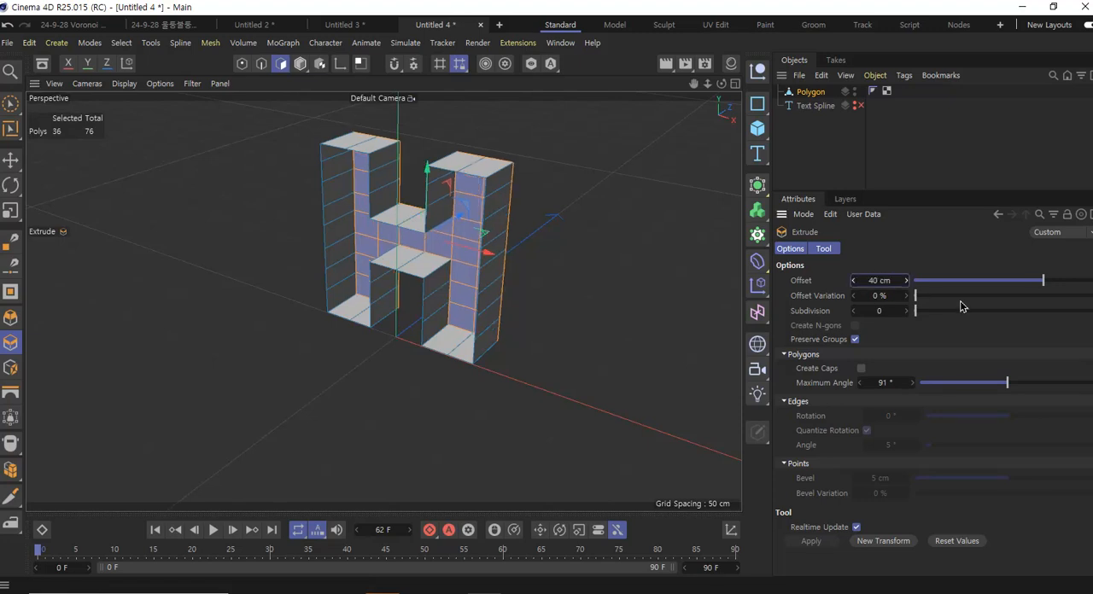
Enable caps on the H's extrusion and set its subdivision to 1.
{"action": "left_click", "coordinate": [860, 369]}
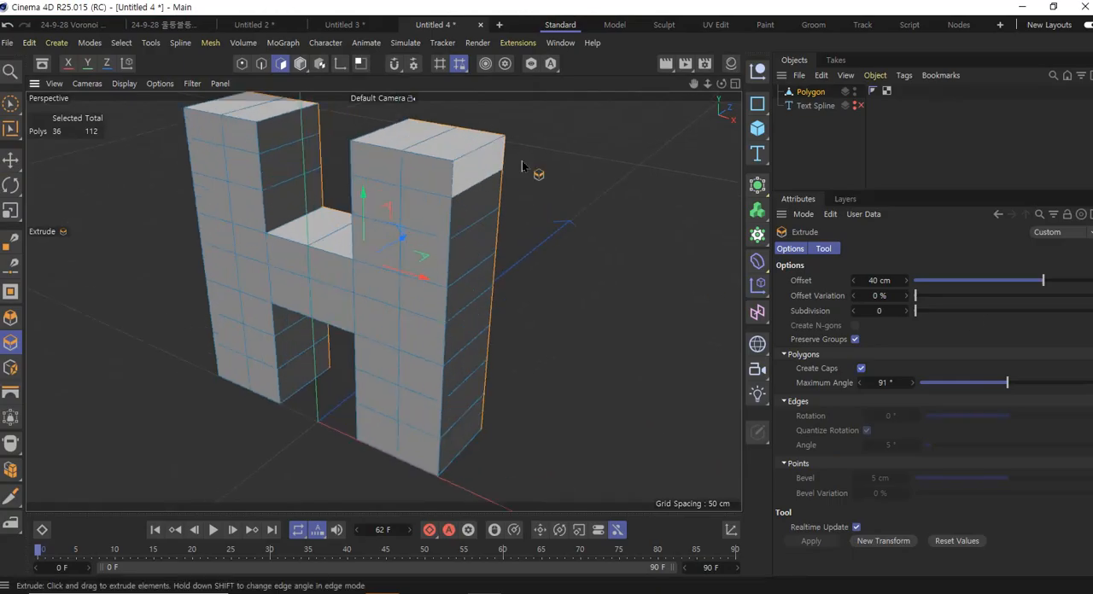
{"action": "left_click", "coordinate": [906, 312]}
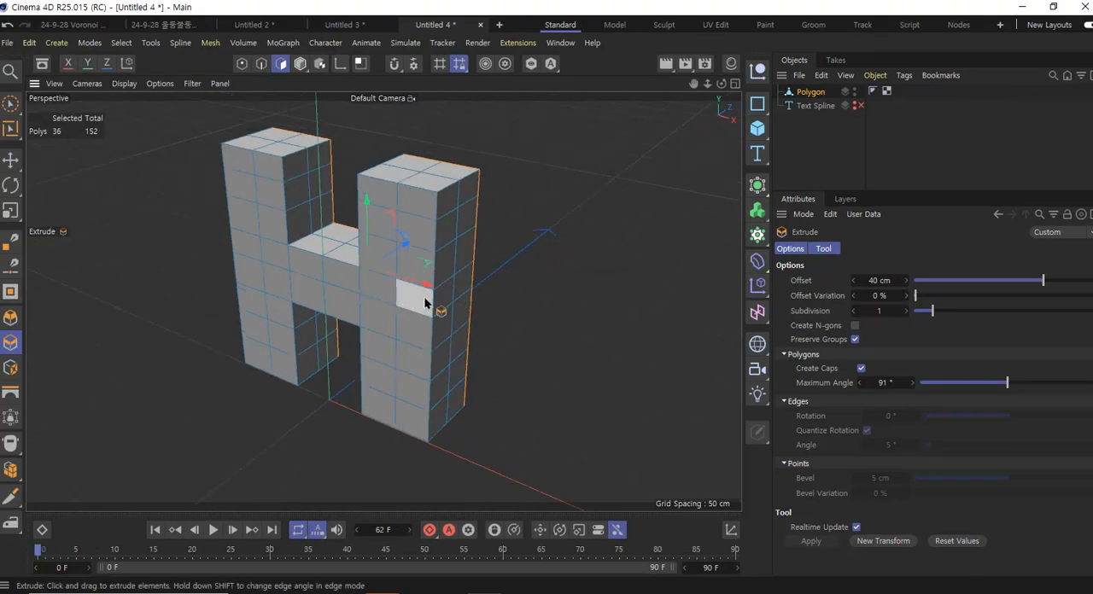
{"action": "left_click_drag", "start_coordinate": [424, 304], "coordinate": [526, 254], "text": "alt"}
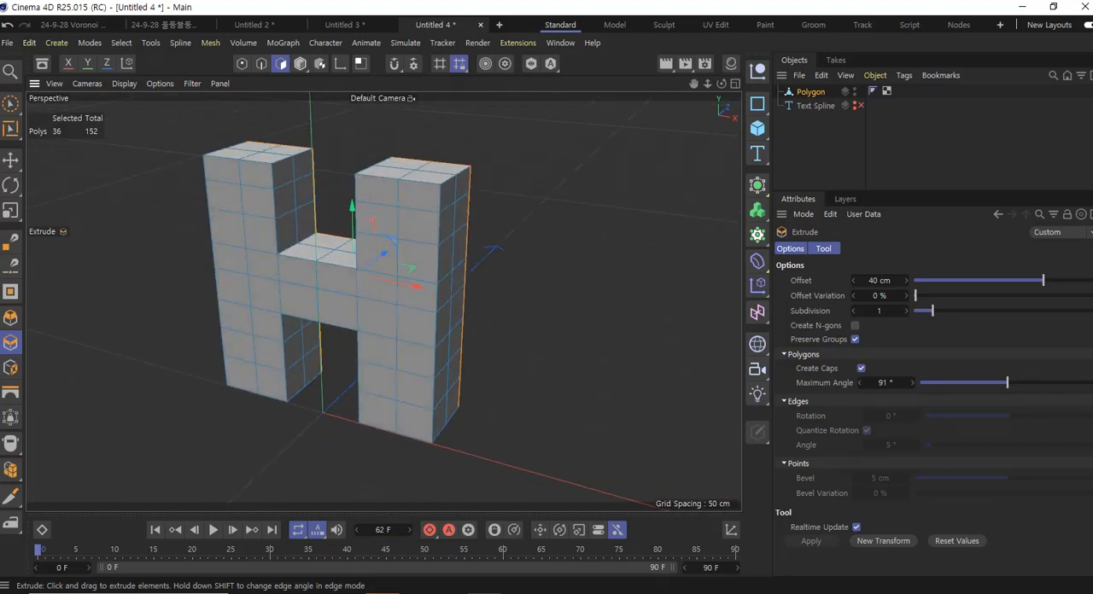
Save the project as "9-30 울퉁불퉁 알파벳" in the Cinema 4D folder inside 2024-05 > 0930_멀티미디어.
{"action": "left_click", "coordinate": [7, 42]}
{"action": "left_click", "coordinate": [36, 182]}
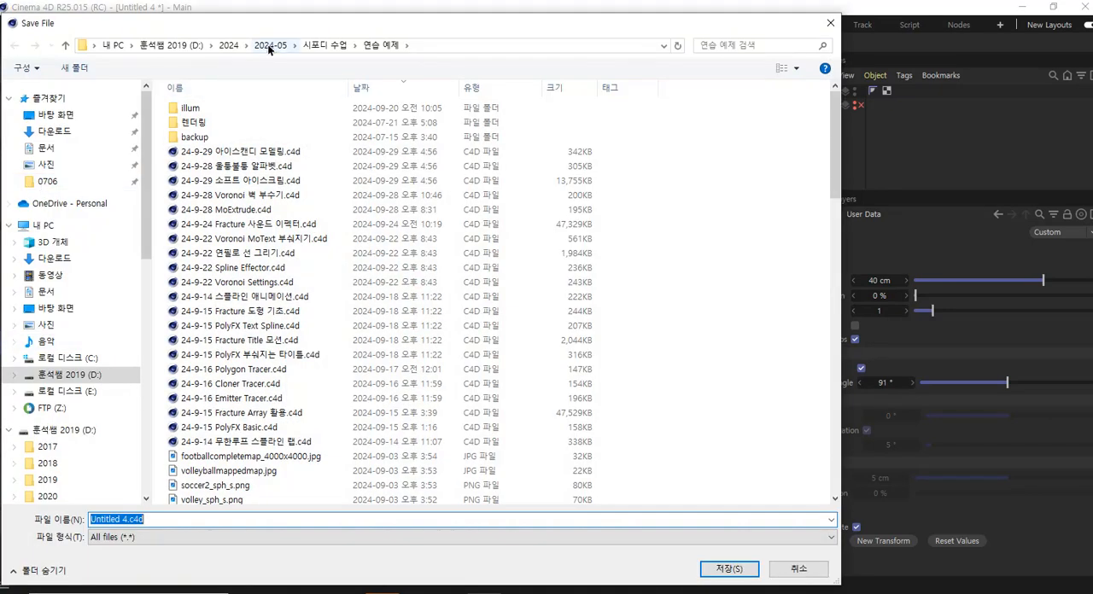
{"action": "left_click", "coordinate": [270, 46]}
{"action": "double_click", "coordinate": [214, 108]}
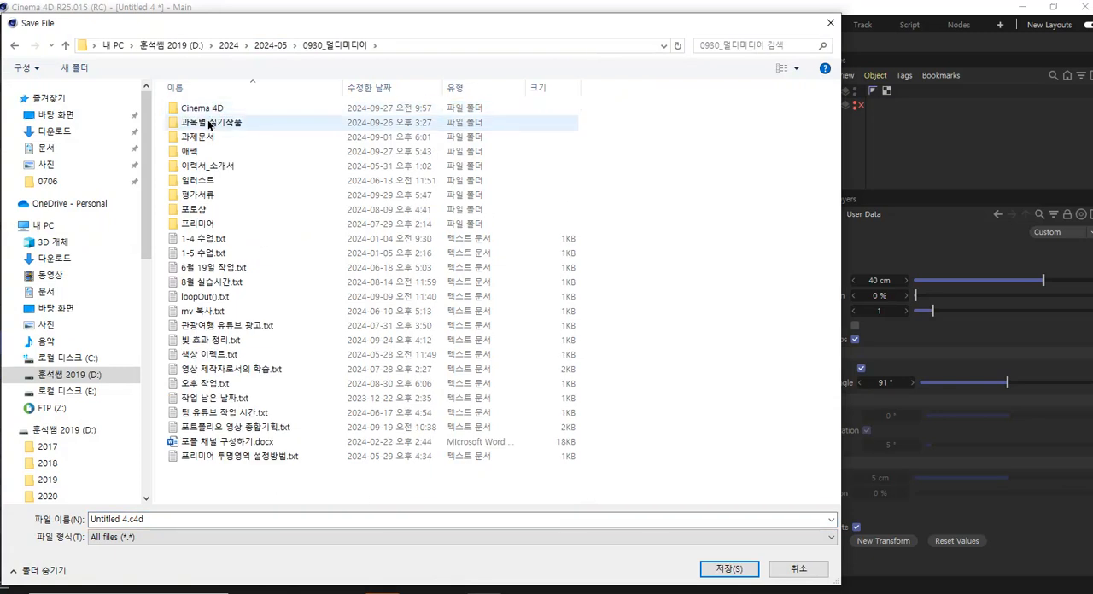
{"action": "double_click", "coordinate": [202, 108]}
{"action": "left_click", "coordinate": [180, 519]}
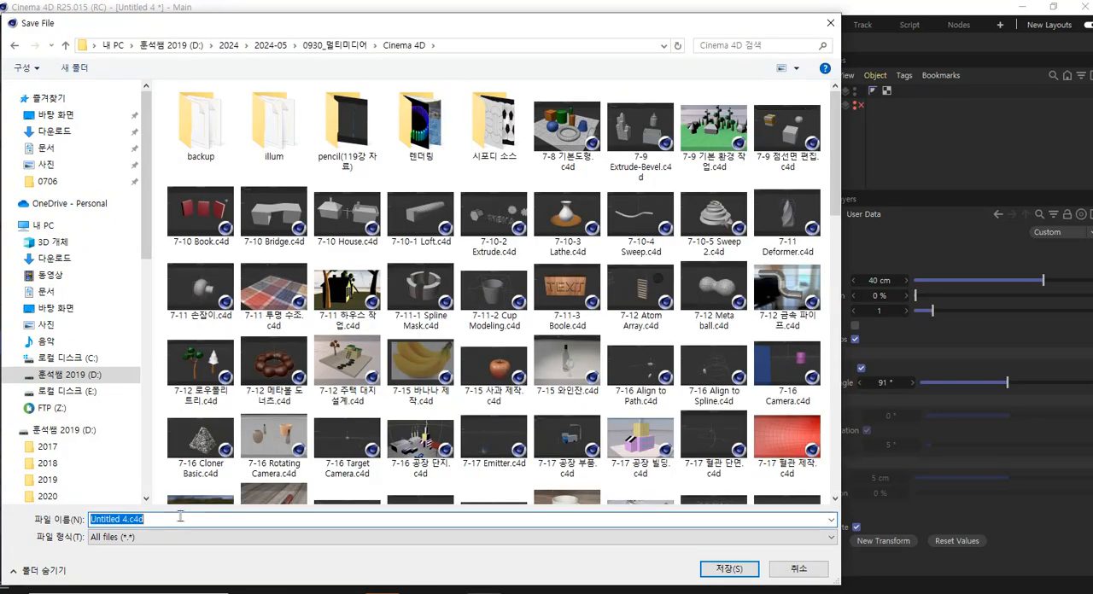
{"action": "type", "text": "9-30"}
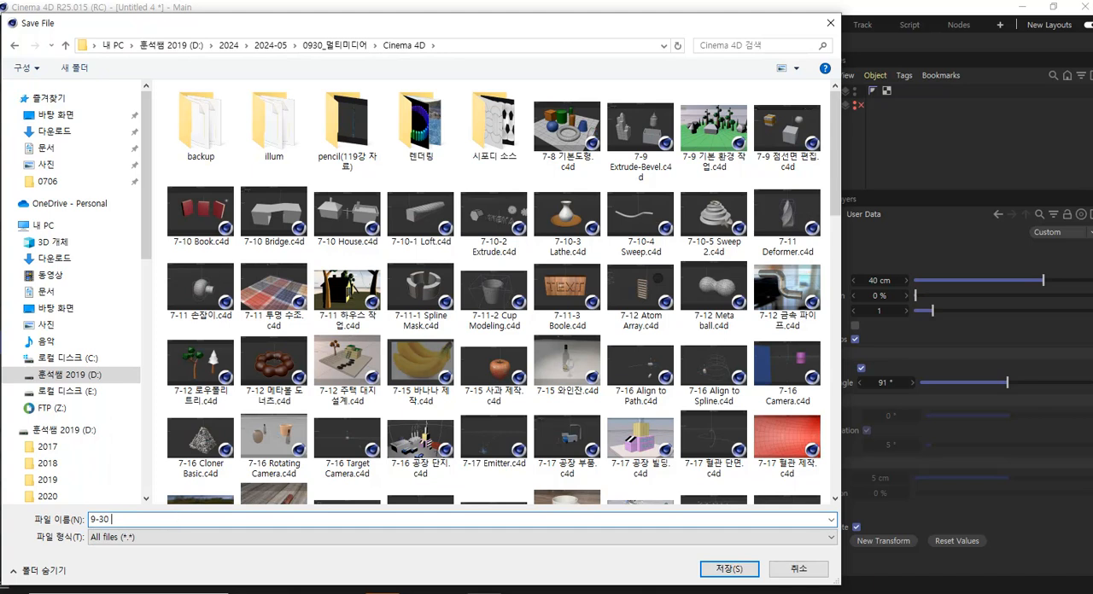
{"action": "type", "text": " 홀"}
{"action": "type", "text": "퉁불퉁 알"}
{"action": "type", "text": "파벳"}
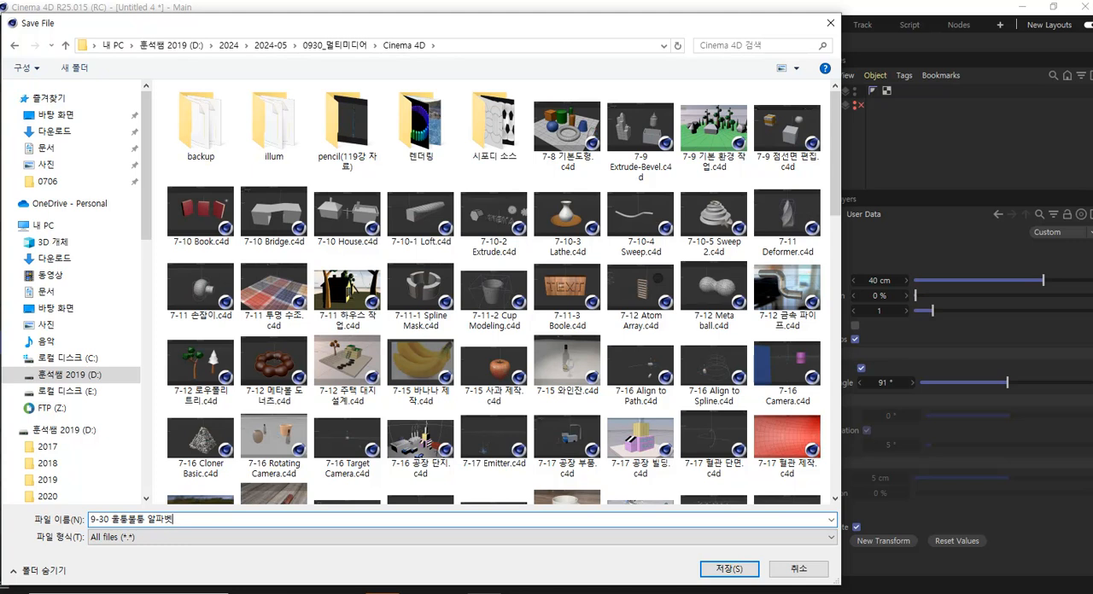
{"action": "key", "text": "Return"}
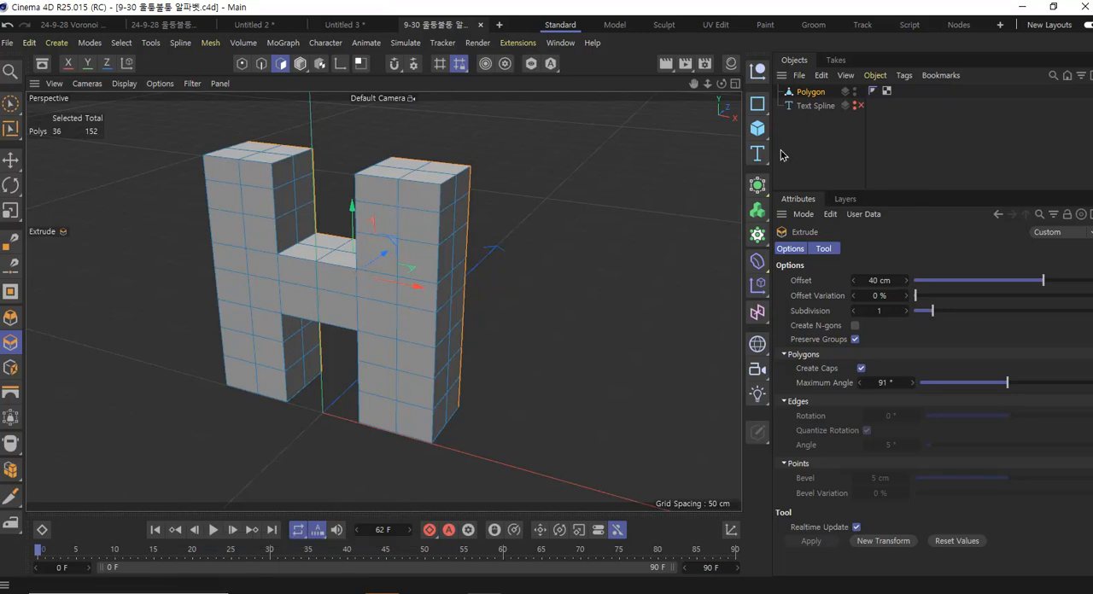
Add a MoExtrude deformer and make it a child of the Polygon object.
{"action": "left_click", "coordinate": [757, 235]}
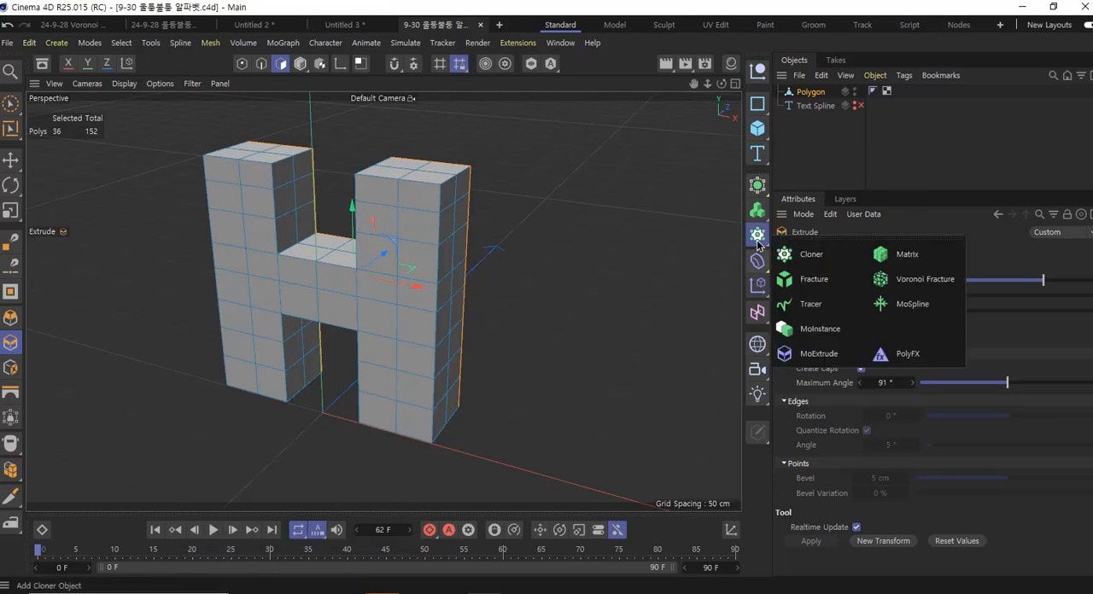
{"action": "left_click", "coordinate": [829, 356]}
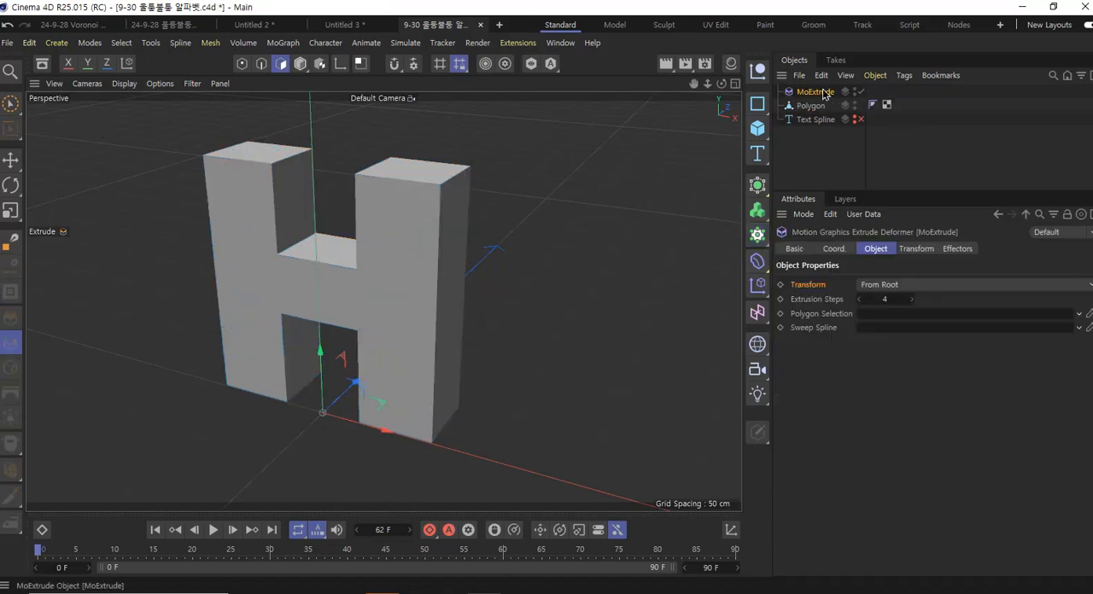
{"action": "left_click_drag", "start_coordinate": [812, 105], "coordinate": [815, 107]}
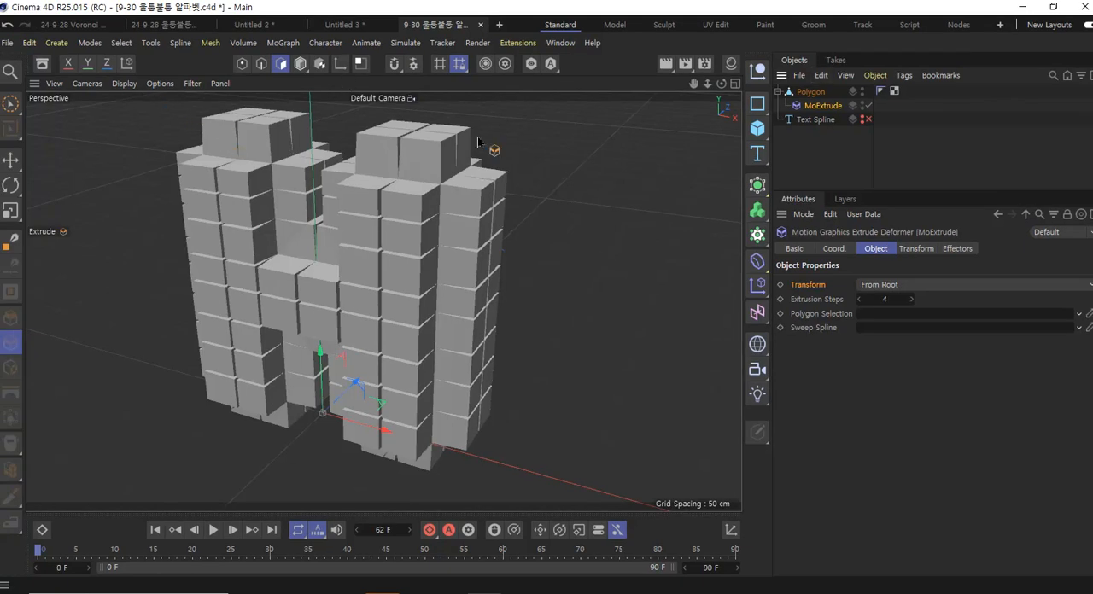
Switch the perspective viewport's display to Gouraud Shading (Lines).
{"action": "left_click", "coordinate": [125, 85]}
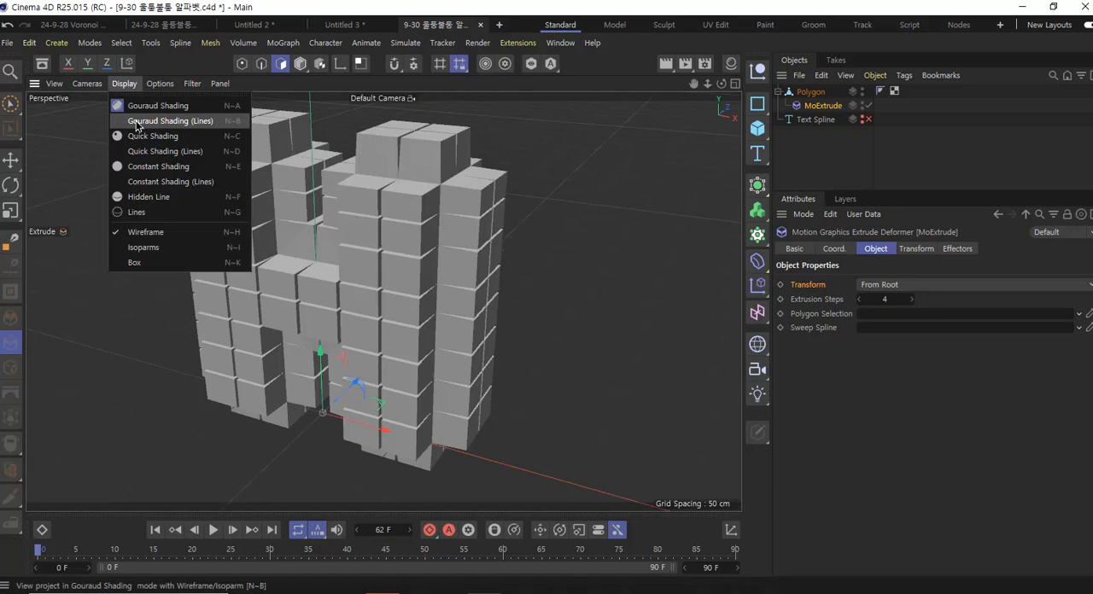
{"action": "left_click", "coordinate": [136, 125]}
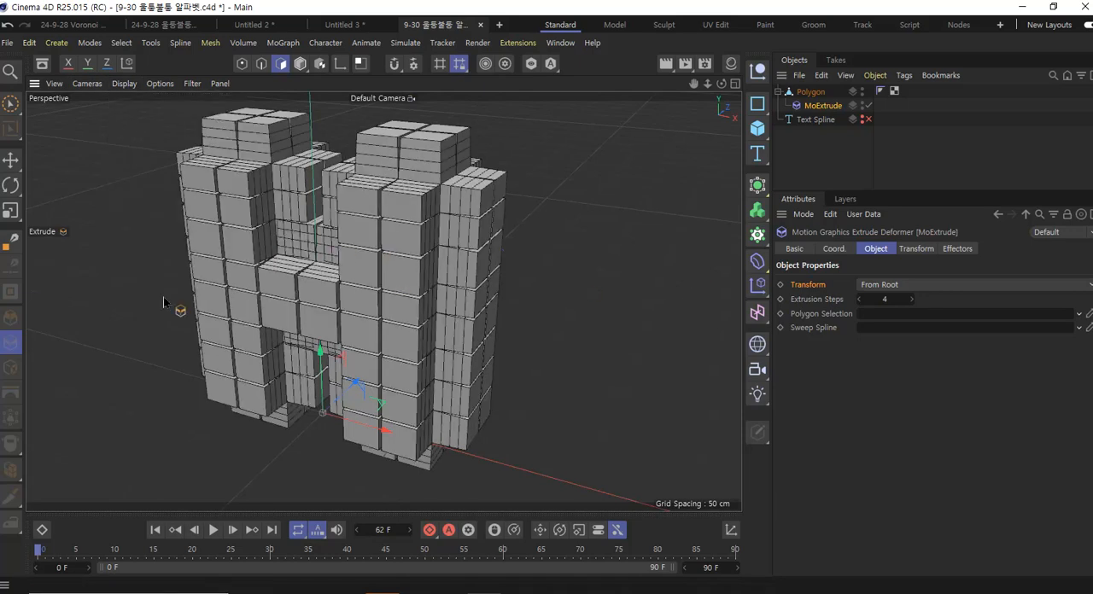
{"action": "left_click_drag", "start_coordinate": [220, 258], "coordinate": [404, 298], "text": "alt"}
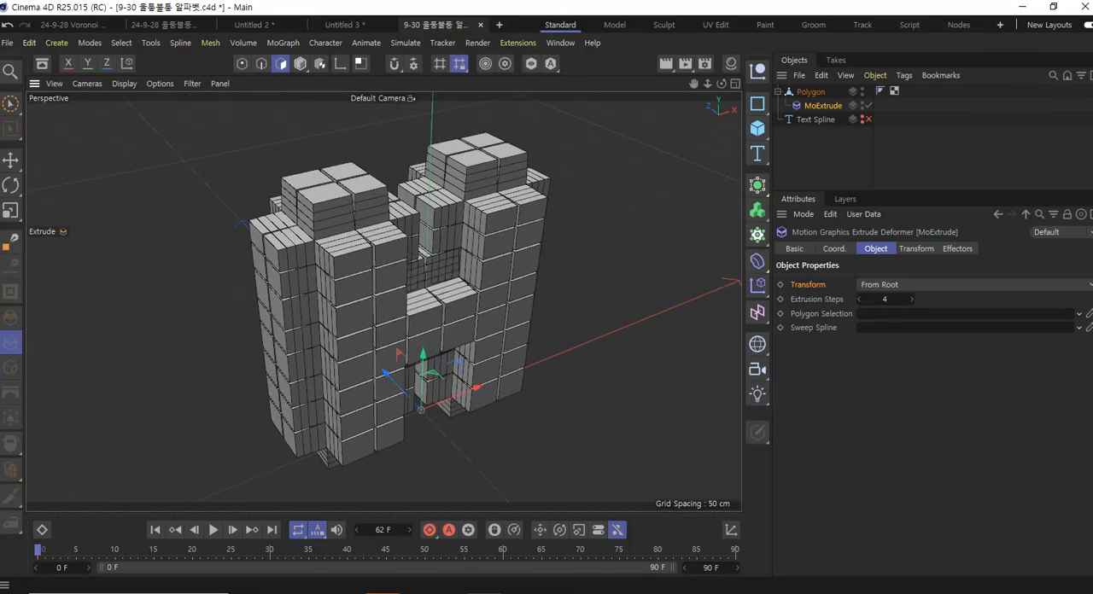
Set the MoExtrude deformer's extrusion steps to 1.
{"action": "left_click", "coordinate": [859, 300]}
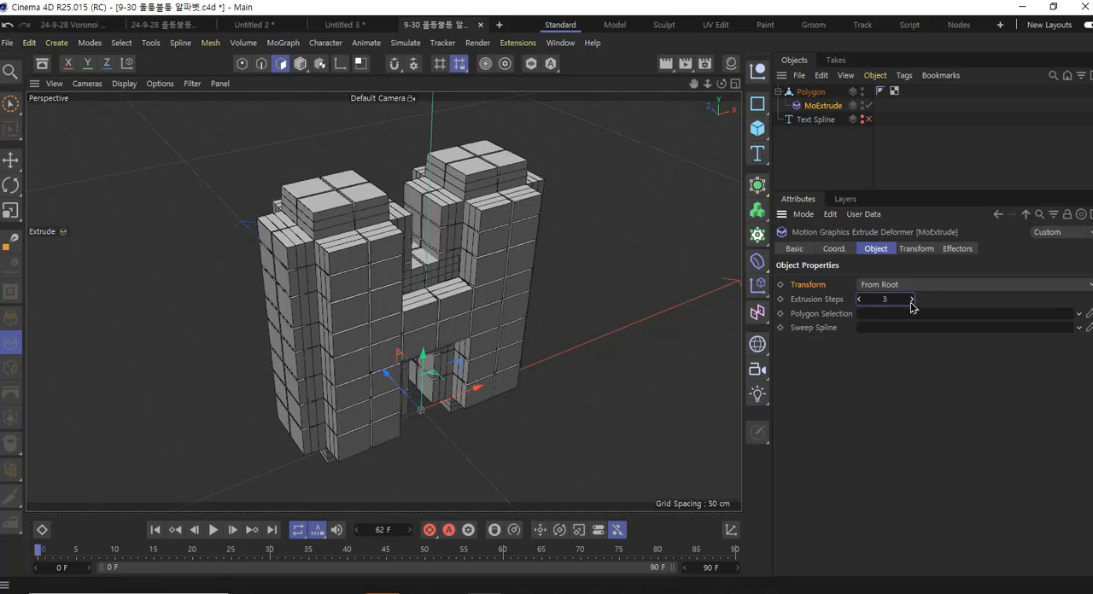
{"action": "left_click", "coordinate": [867, 300]}
{"action": "type", "text": "1"}
{"action": "key", "text": "Return"}
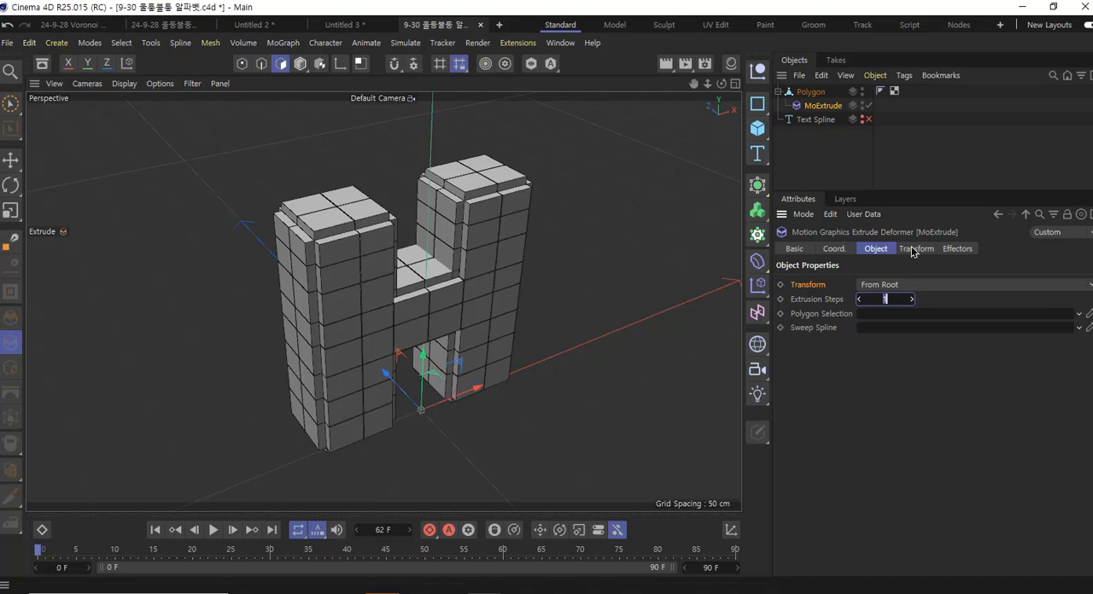
Set the MoExtrude transform's Z position to 12 cm.
{"action": "left_click", "coordinate": [911, 249]}
{"action": "left_click", "coordinate": [839, 316]}
{"action": "type", "text": "12"}
{"action": "key", "text": "Return"}
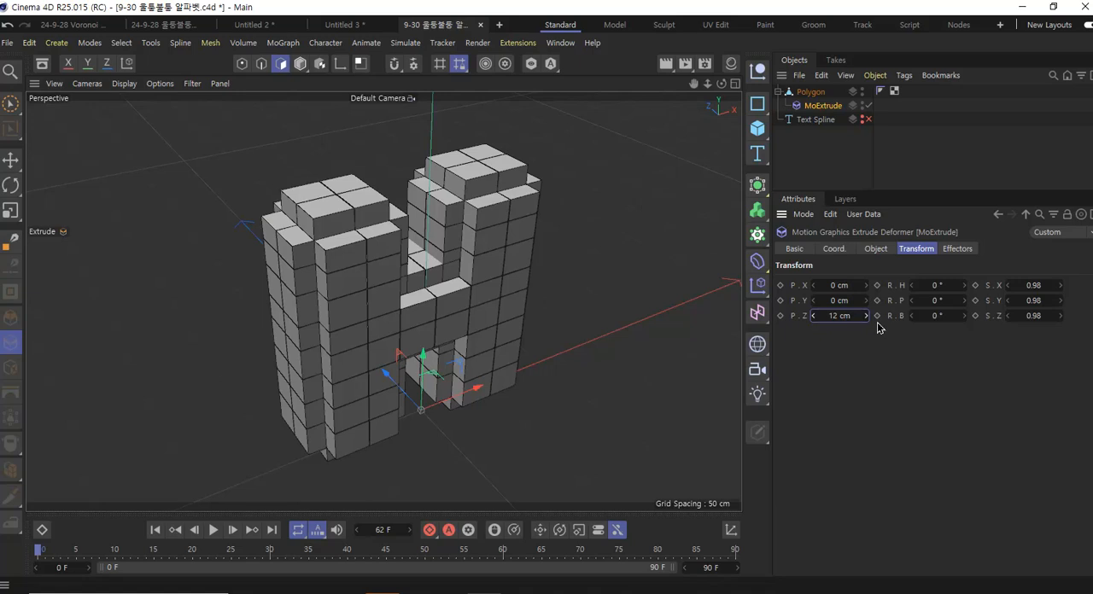
Set the MoExtrude transform's X, Y and Z scale to 0.8 each.
{"action": "left_click", "coordinate": [1033, 285]}
{"action": "type", "text": "0.8"}
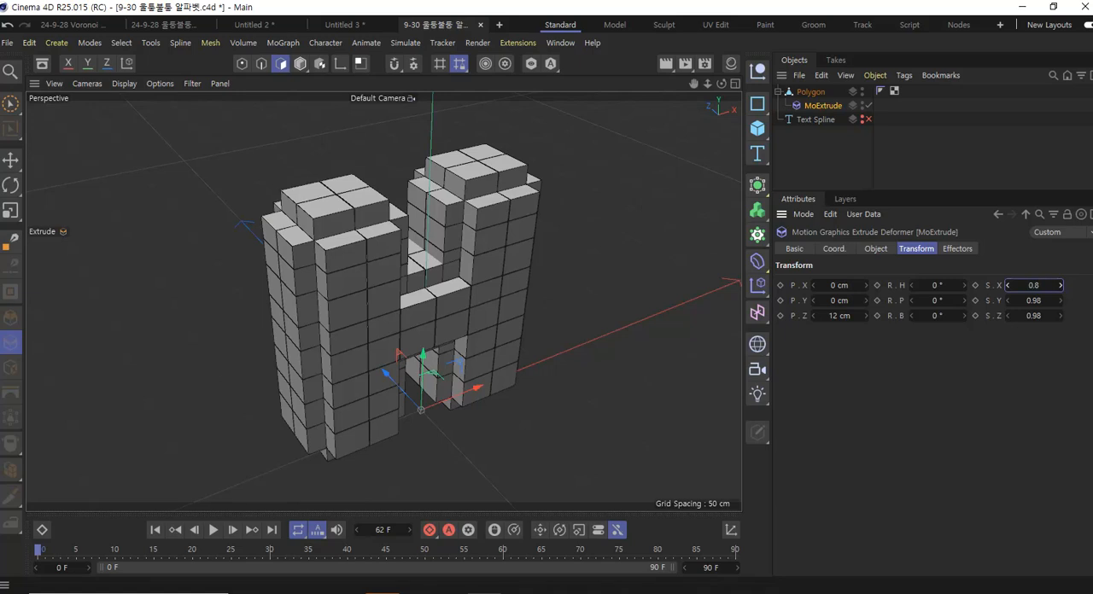
{"action": "key", "text": "Tab"}
{"action": "type", "text": "0.8"}
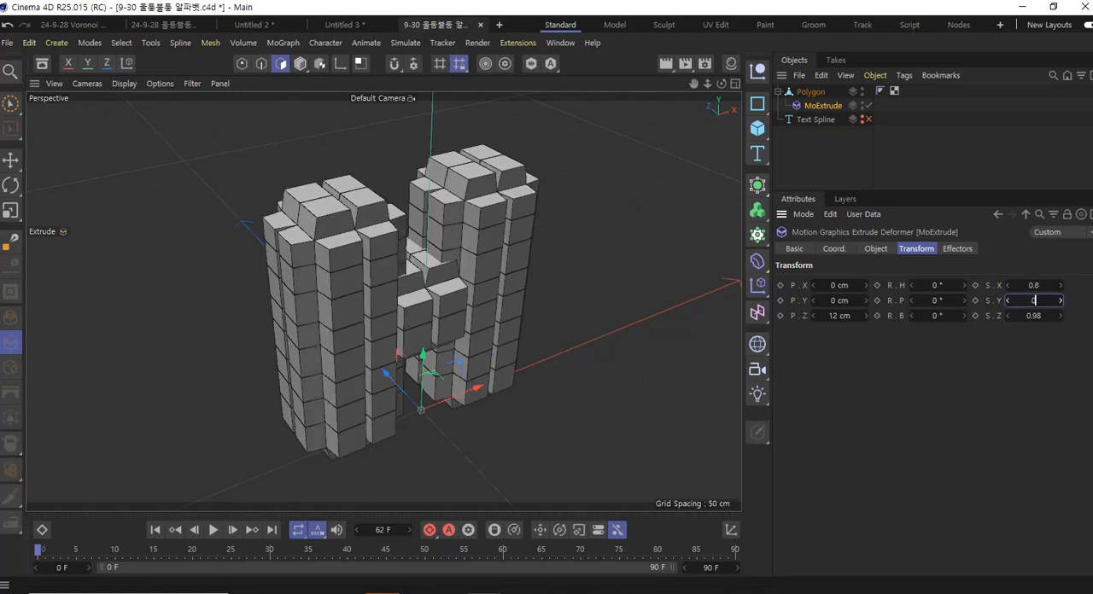
{"action": "key", "text": "Tab"}
{"action": "type", "text": "0.8"}
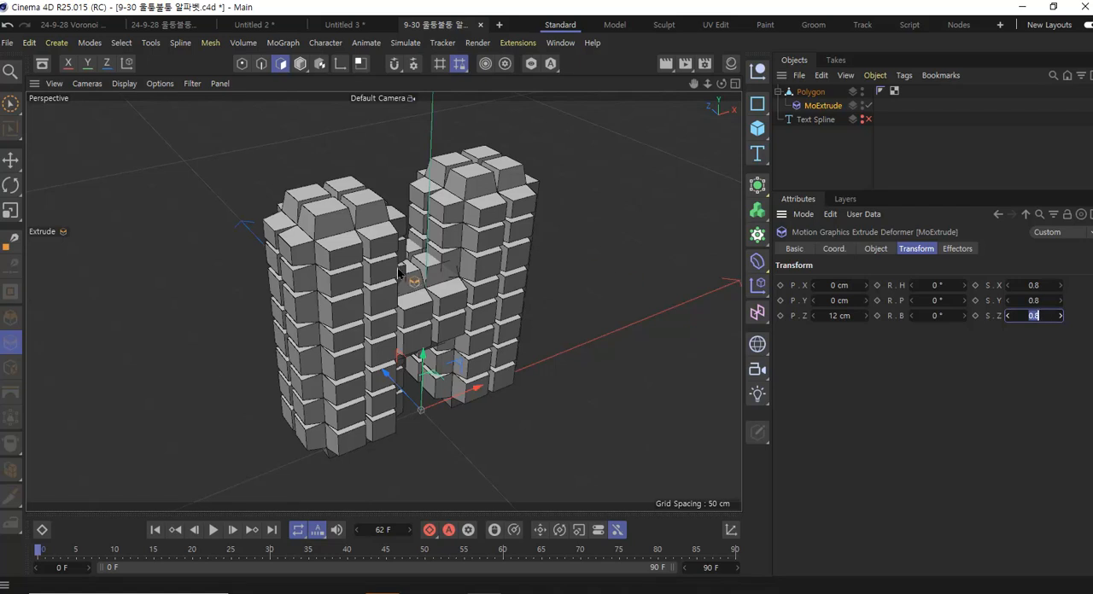
Add a Subdivision Surface and make the Polygon object with its MoExtrude deformer a child of it.
{"action": "left_click", "coordinate": [756, 196]}
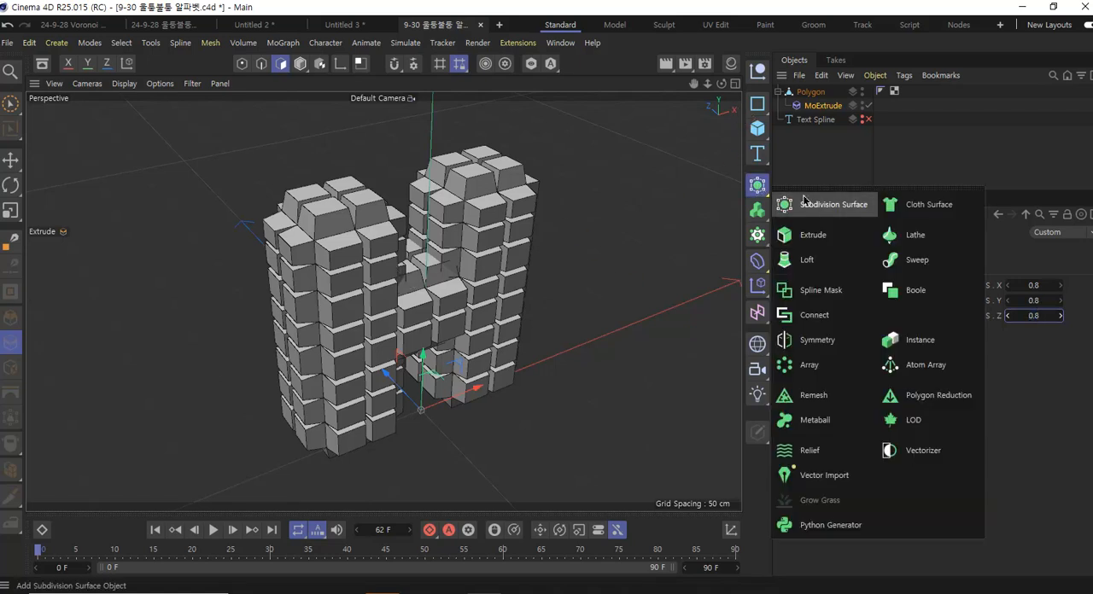
{"action": "left_click", "coordinate": [824, 205]}
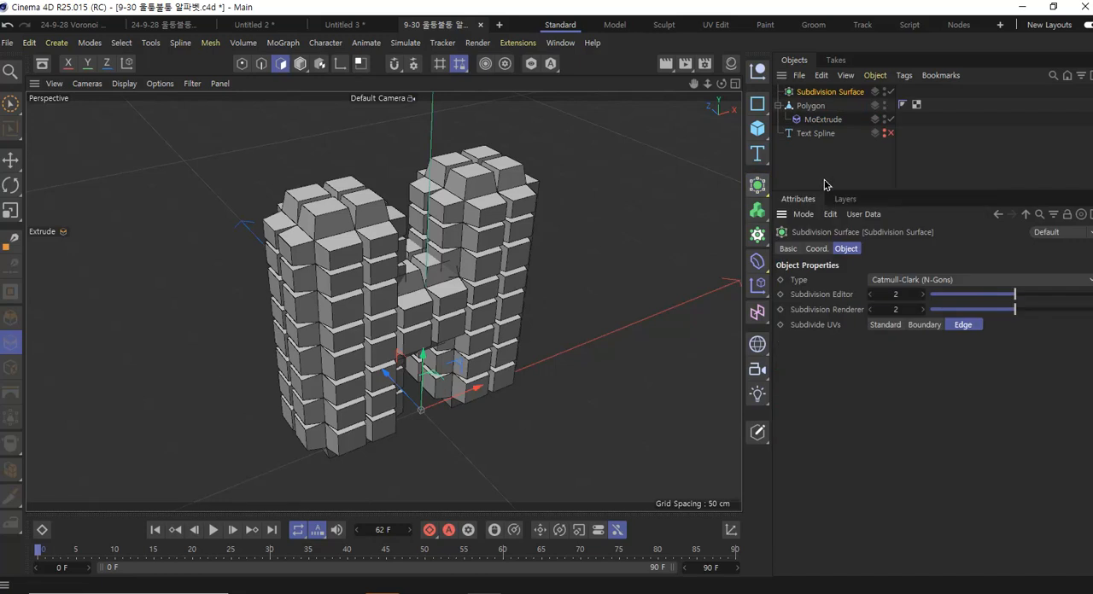
{"action": "left_click_drag", "start_coordinate": [811, 106], "coordinate": [826, 92]}
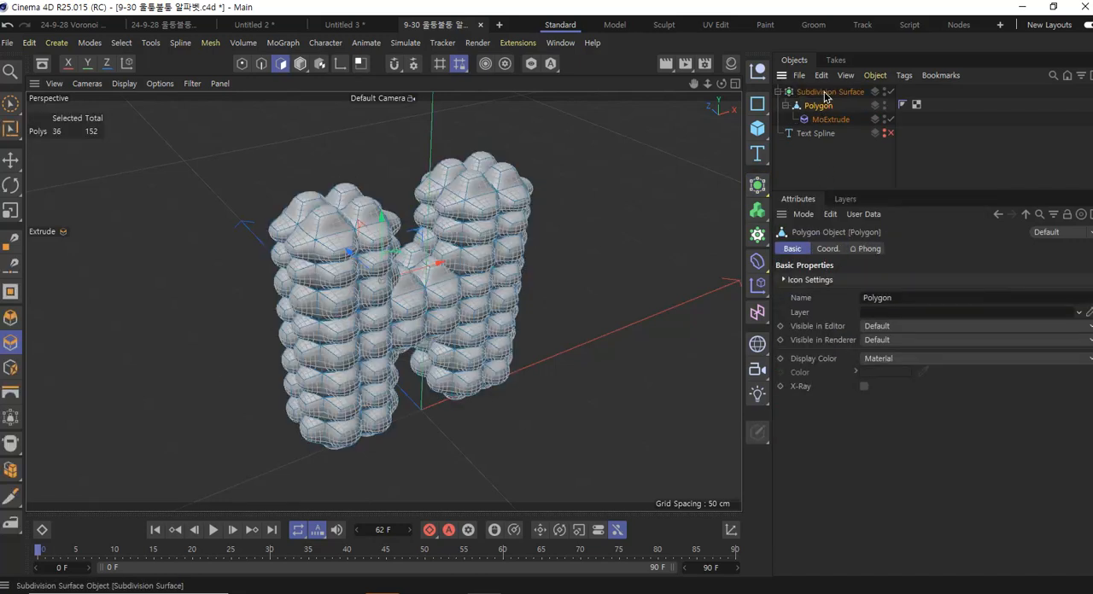
Render the smoothed H in the current view and compare its bumps with the finished purple H in the 24-9-28 project.
{"action": "scroll", "coordinate": [402, 281], "scroll_direction": "up", "scroll_amount": 2}
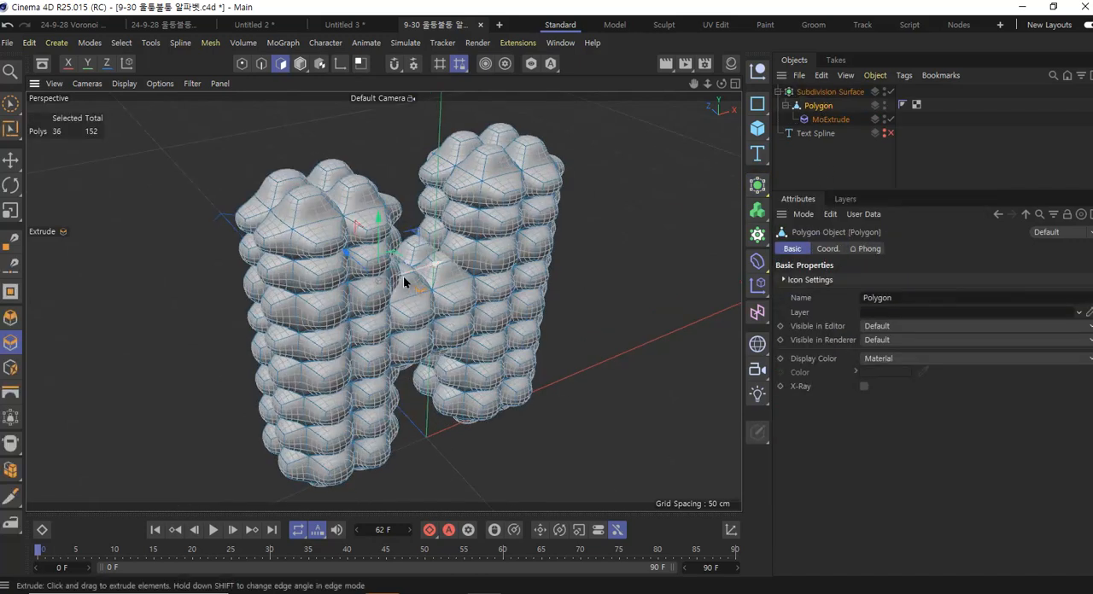
{"action": "left_click", "coordinate": [666, 68]}
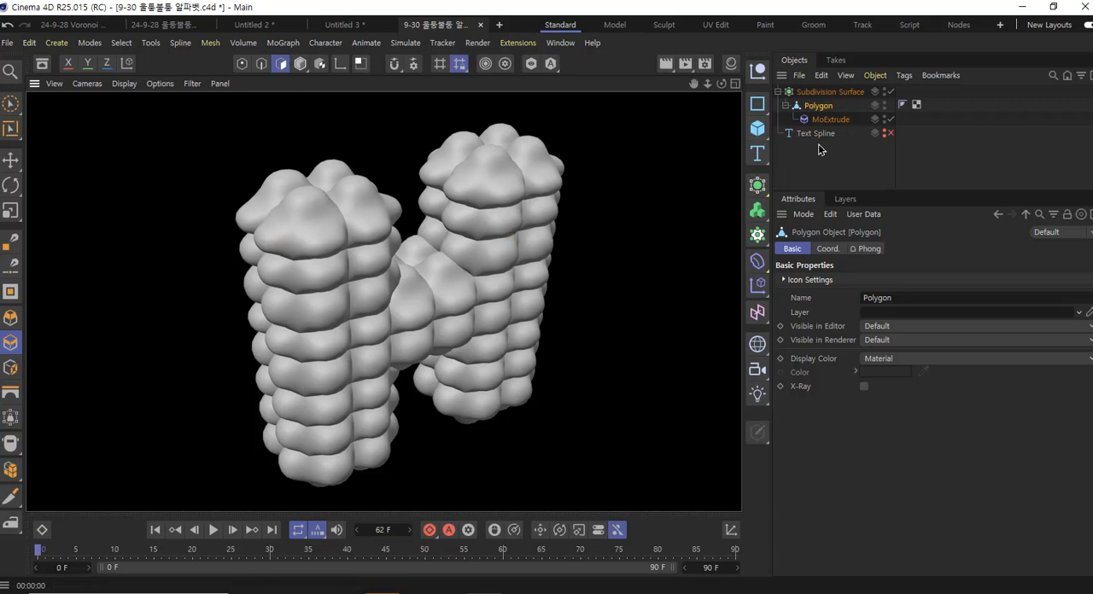
{"action": "left_click", "coordinate": [169, 27]}
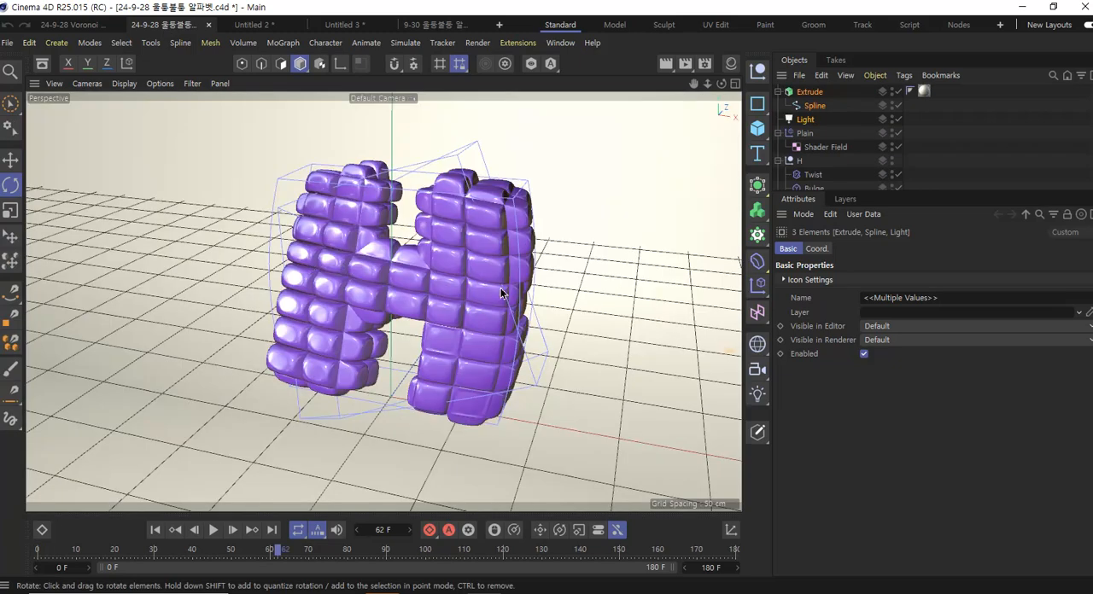
{"action": "scroll", "coordinate": [491, 291], "scroll_direction": "up", "scroll_amount": 3}
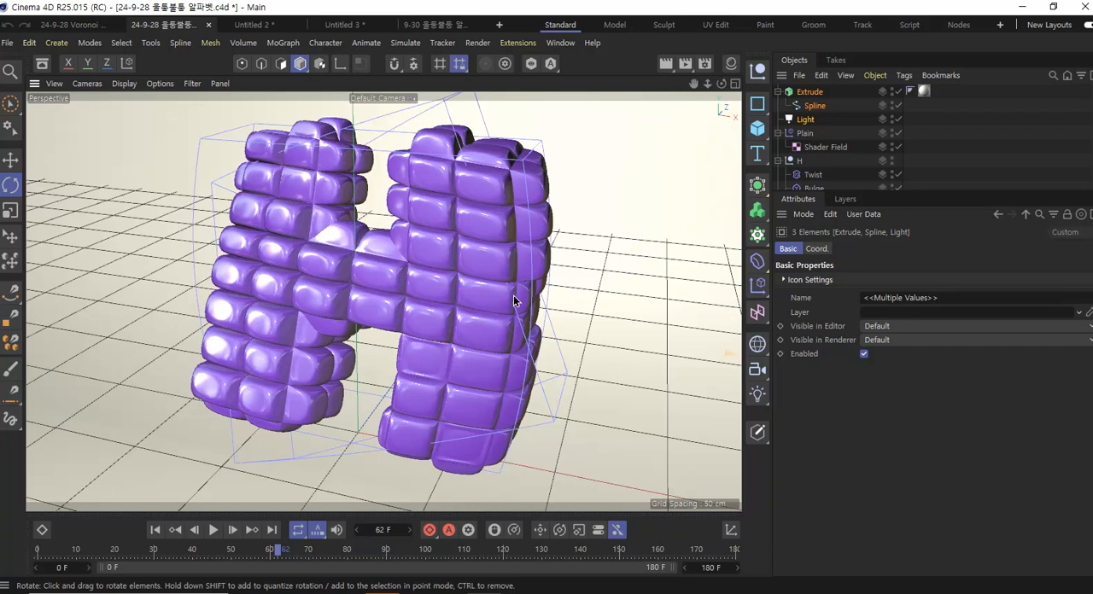
Return to the 9-30 울퉁불퉁 알파벳 project and disable the Subdivision Surface.
{"action": "left_click", "coordinate": [433, 26]}
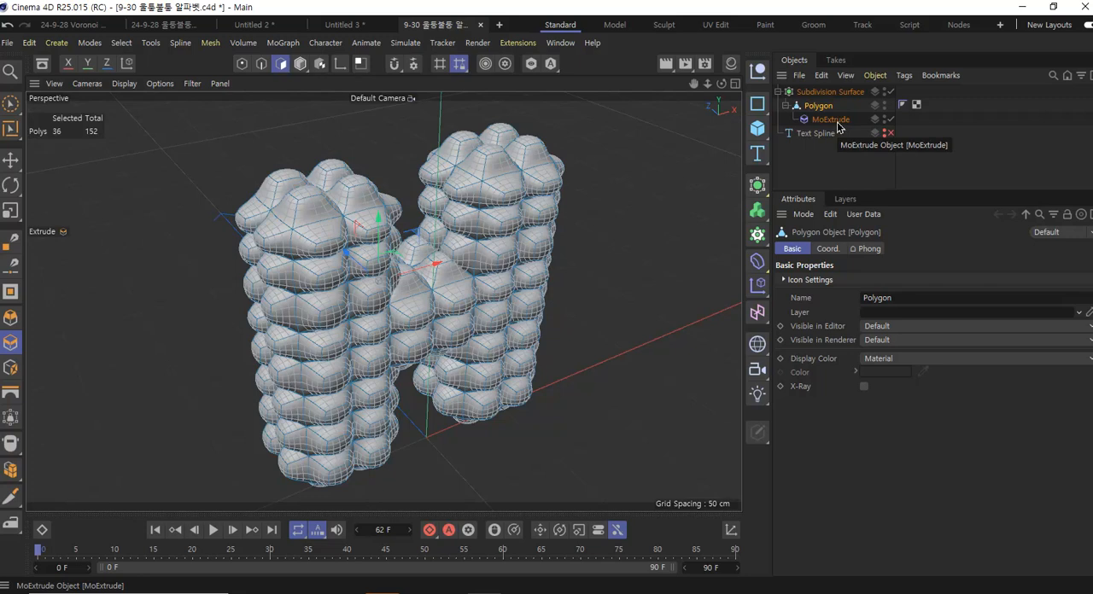
{"action": "left_click", "coordinate": [891, 93]}
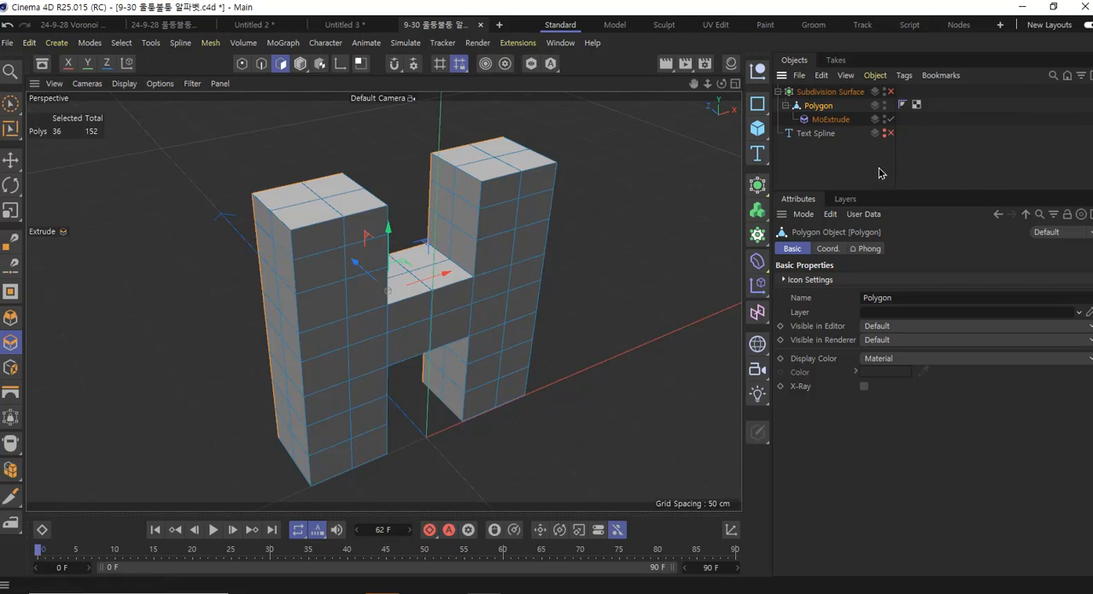
Duplicate the MoExtrude deformer under the Polygon object and set the copy's Z position to 0.5 cm.
{"action": "left_click", "coordinate": [835, 120]}
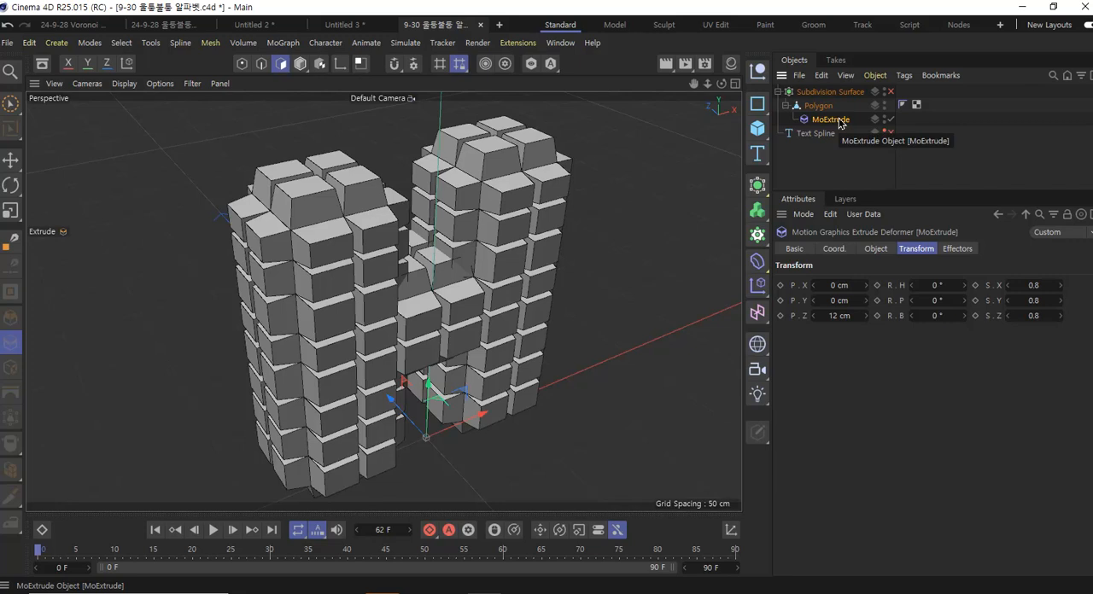
{"action": "left_click_drag", "start_coordinate": [839, 123], "coordinate": [848, 136], "text": "ctrl"}
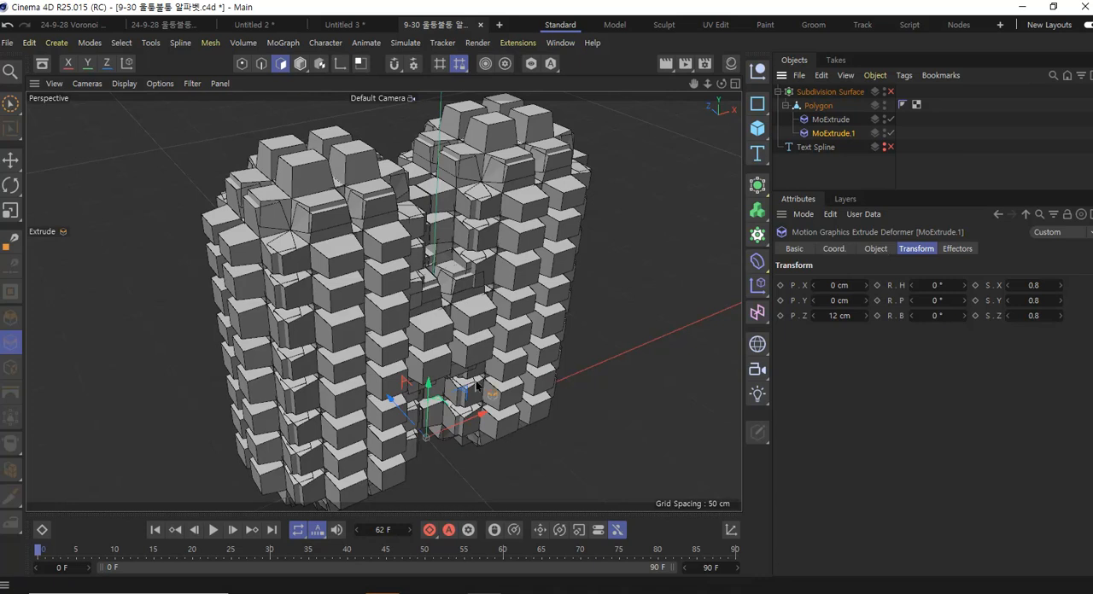
{"action": "left_click", "coordinate": [841, 315]}
{"action": "type", "text": "0.5"}
{"action": "key", "text": "Return"}
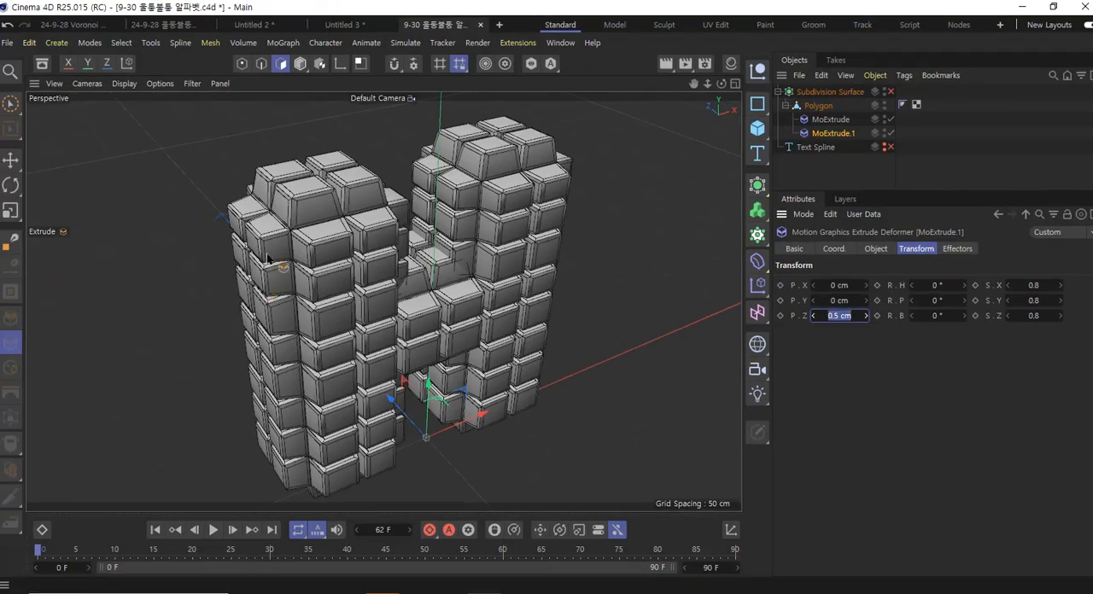
Enable the Subdivision Surface to smooth the twice-extruded H and inspect its bumps up close.
{"action": "scroll", "coordinate": [269, 251], "scroll_direction": "up", "scroll_amount": 3}
{"action": "scroll", "coordinate": [365, 246], "scroll_direction": "up", "scroll_amount": 3}
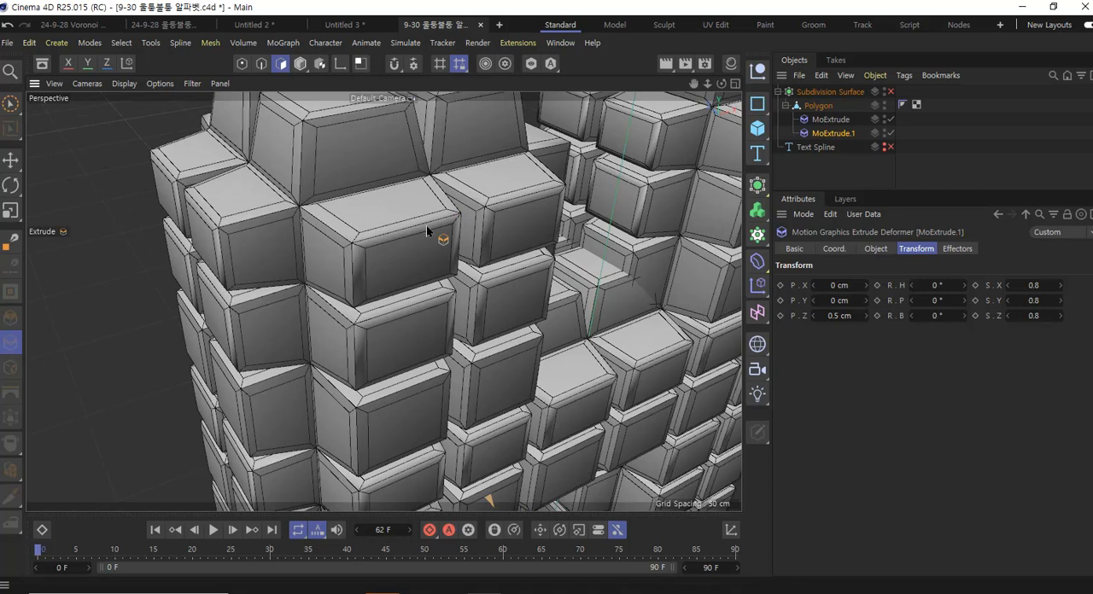
{"action": "left_click_drag", "start_coordinate": [340, 263], "coordinate": [469, 209], "text": "alt"}
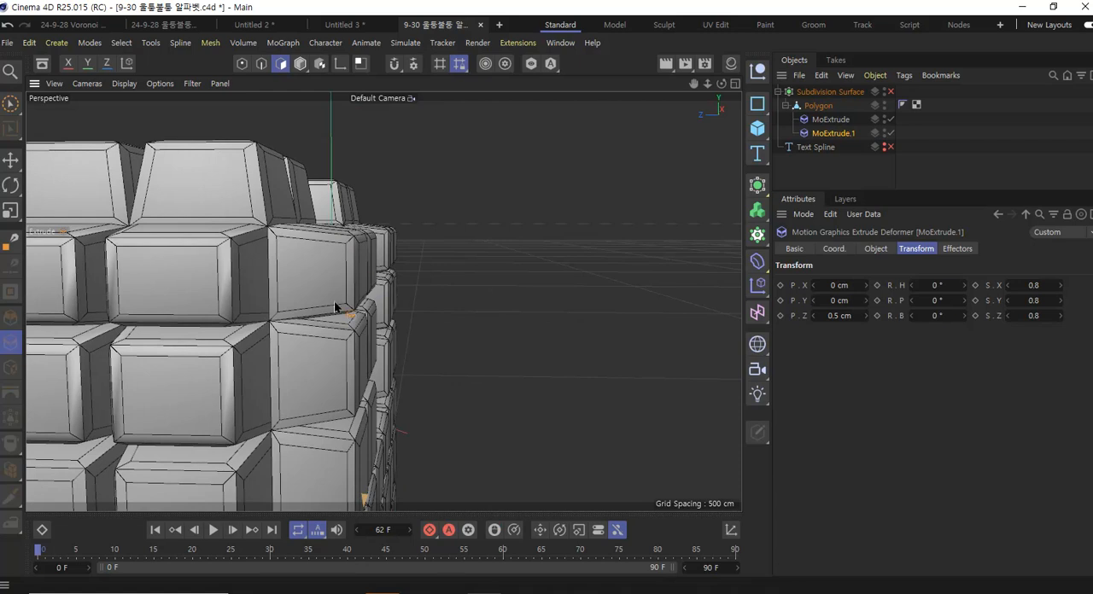
{"action": "left_click_drag", "start_coordinate": [358, 303], "coordinate": [333, 223], "text": "alt"}
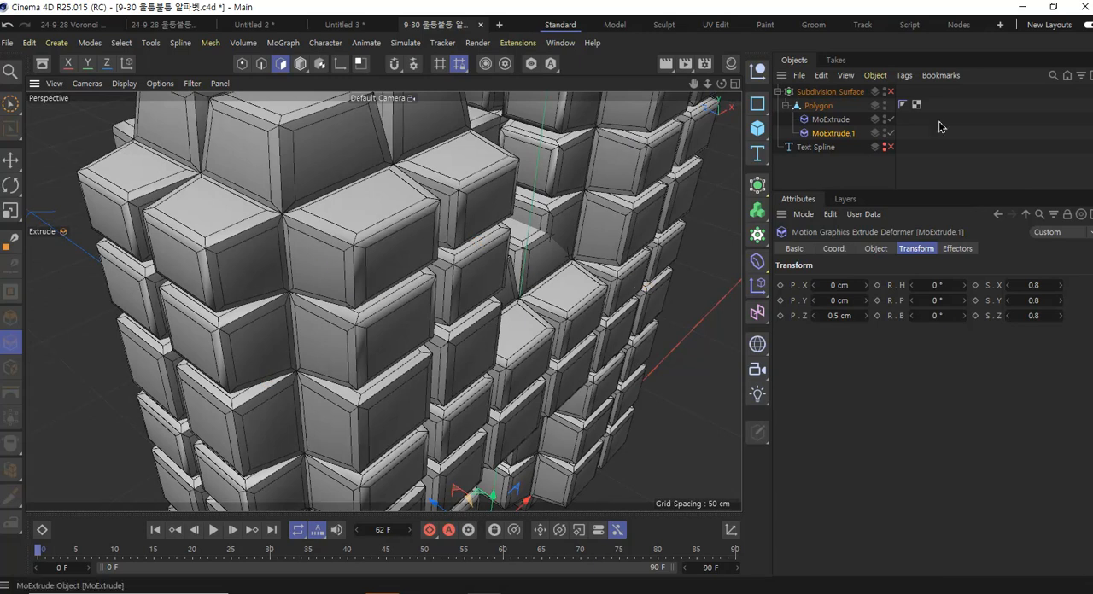
{"action": "left_click", "coordinate": [890, 91]}
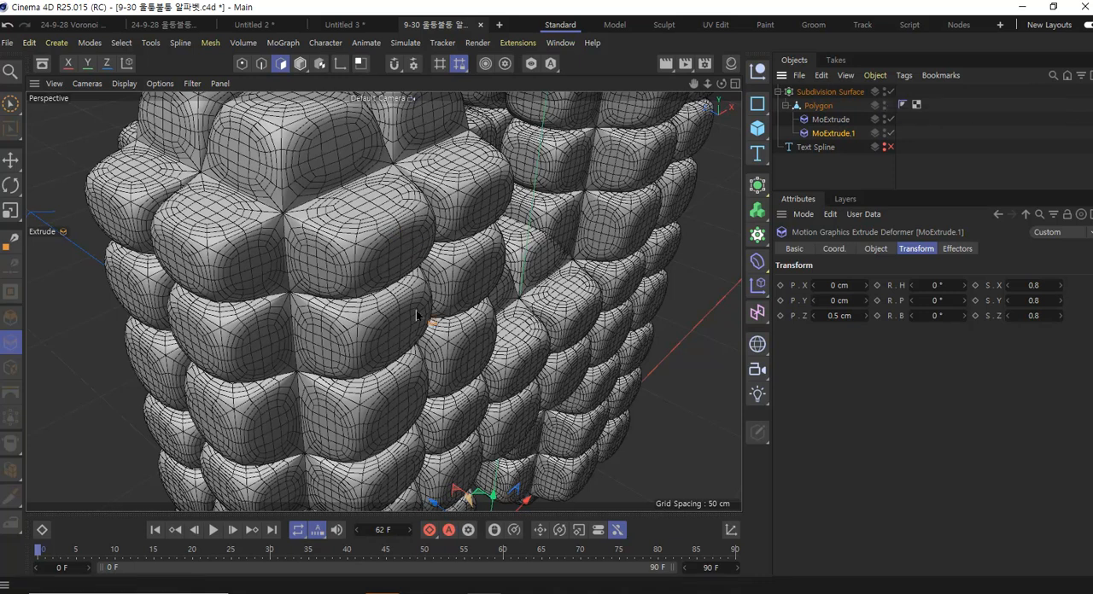
{"action": "scroll", "coordinate": [419, 312], "scroll_direction": "down", "scroll_amount": 4}
{"action": "scroll", "coordinate": [419, 312], "scroll_direction": "up", "scroll_amount": 2}
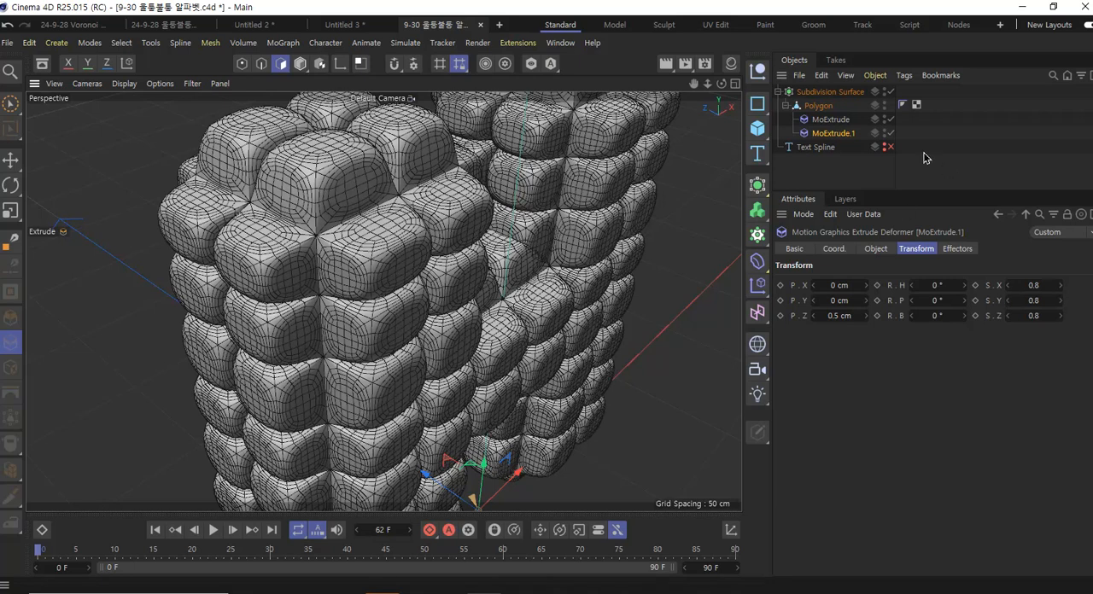
Disable the Subdivision Surface and compare the blocks with MoExtrude.1 switched off and on.
{"action": "left_click", "coordinate": [890, 93]}
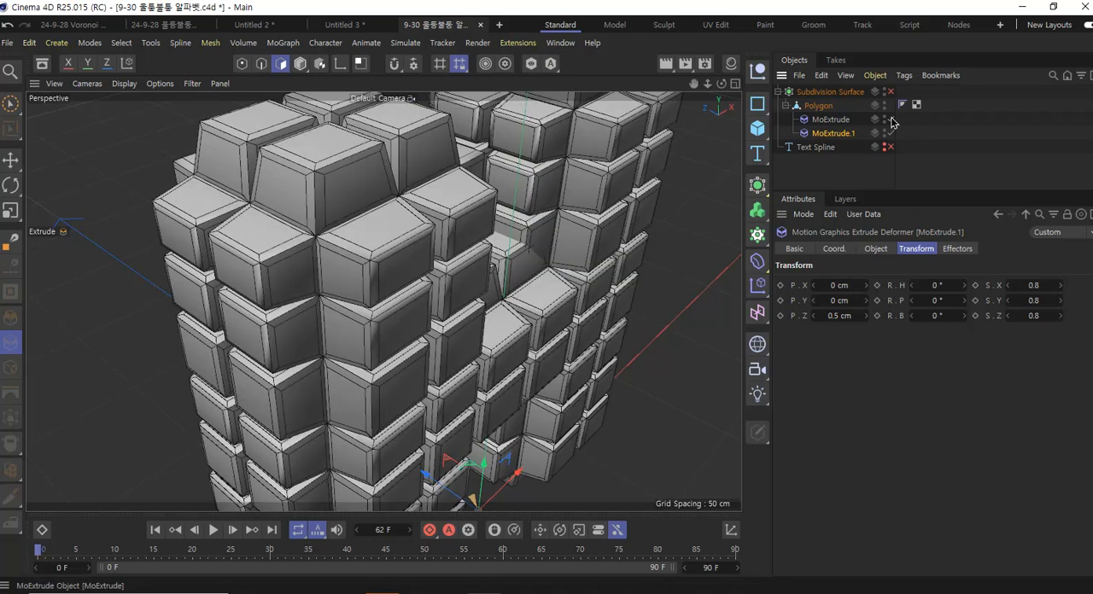
{"action": "left_click", "coordinate": [891, 134]}
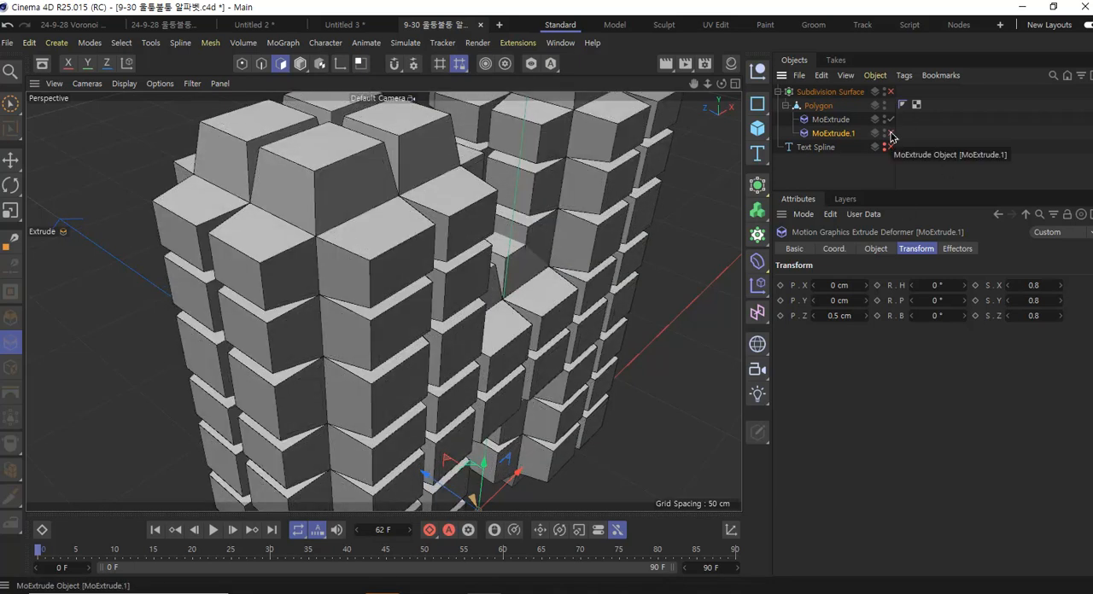
{"action": "left_click", "coordinate": [890, 134]}
{"action": "left_click", "coordinate": [891, 134]}
{"action": "left_click", "coordinate": [891, 134]}
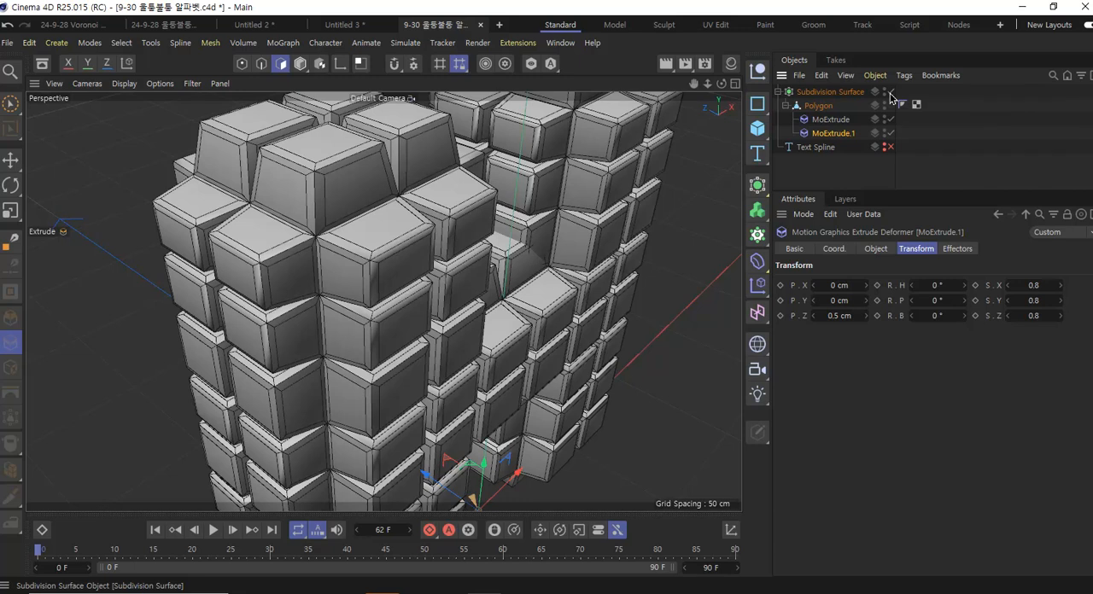
Re-enable the Subdivision Surface and set the viewport display to Gouraud Shading without lines.
{"action": "left_click", "coordinate": [891, 91]}
{"action": "scroll", "coordinate": [467, 314], "scroll_direction": "down", "scroll_amount": 5}
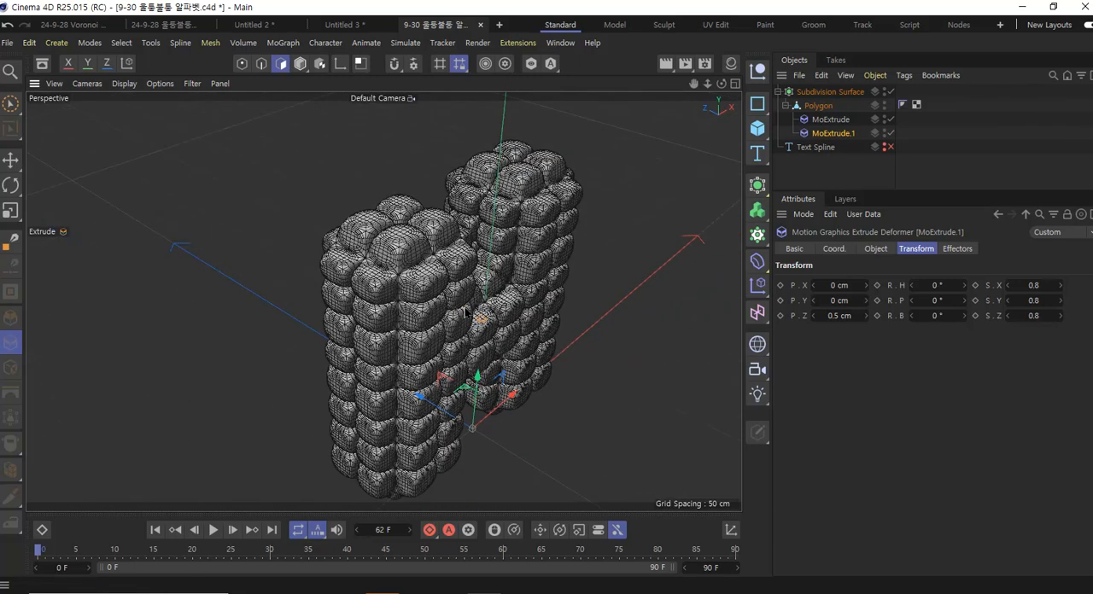
{"action": "left_click_drag", "start_coordinate": [417, 265], "coordinate": [219, 123], "text": "alt"}
{"action": "left_click", "coordinate": [126, 84]}
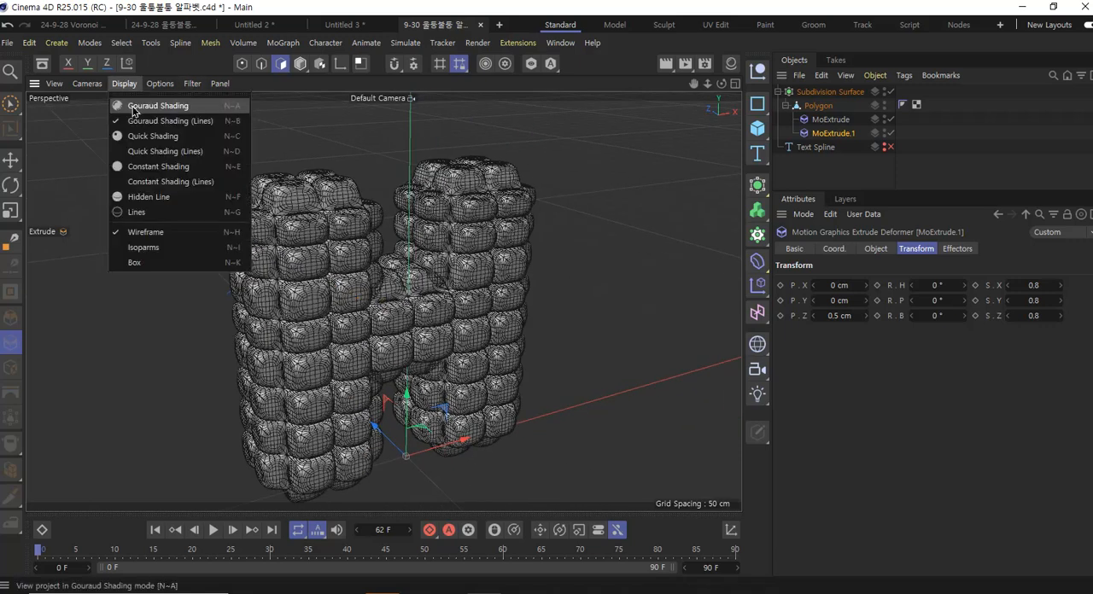
{"action": "left_click", "coordinate": [134, 109]}
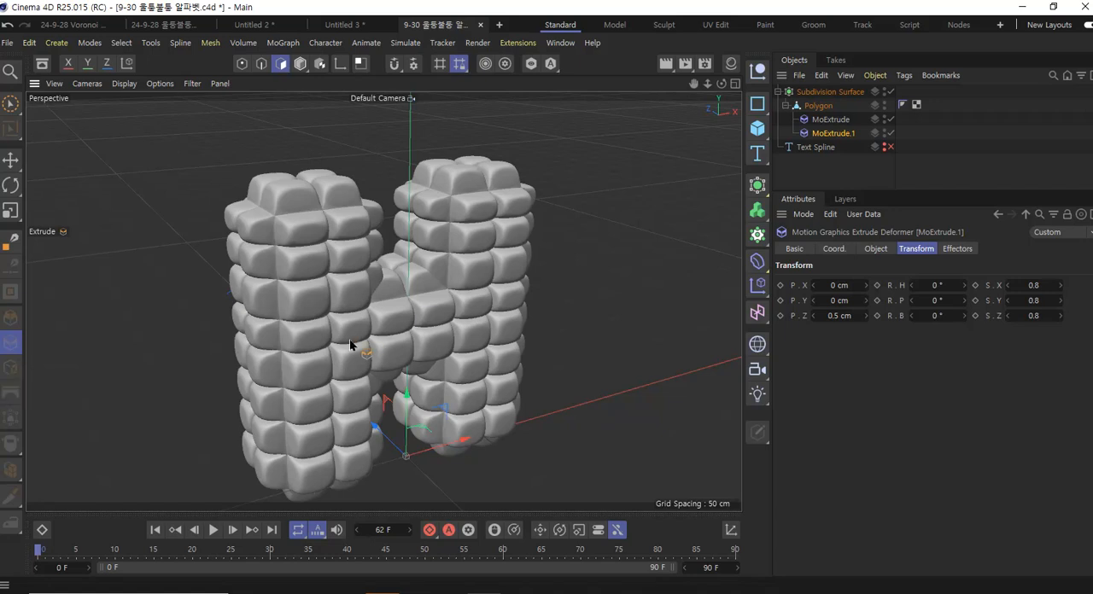
Add a Plain effector to the first MoExtrude deformer.
{"action": "left_click", "coordinate": [832, 120]}
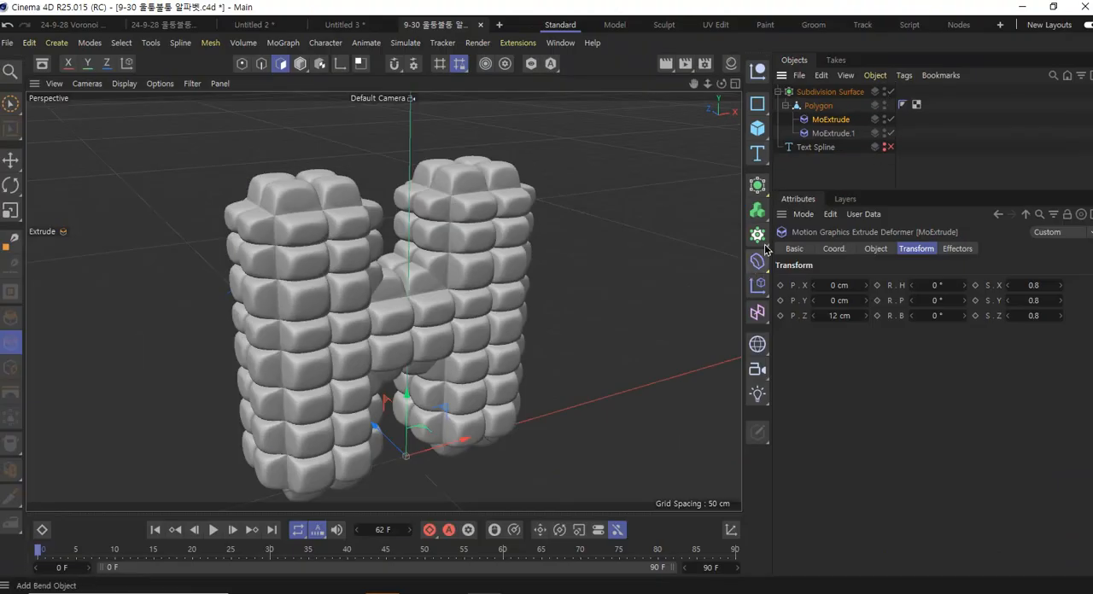
{"action": "left_click", "coordinate": [757, 286]}
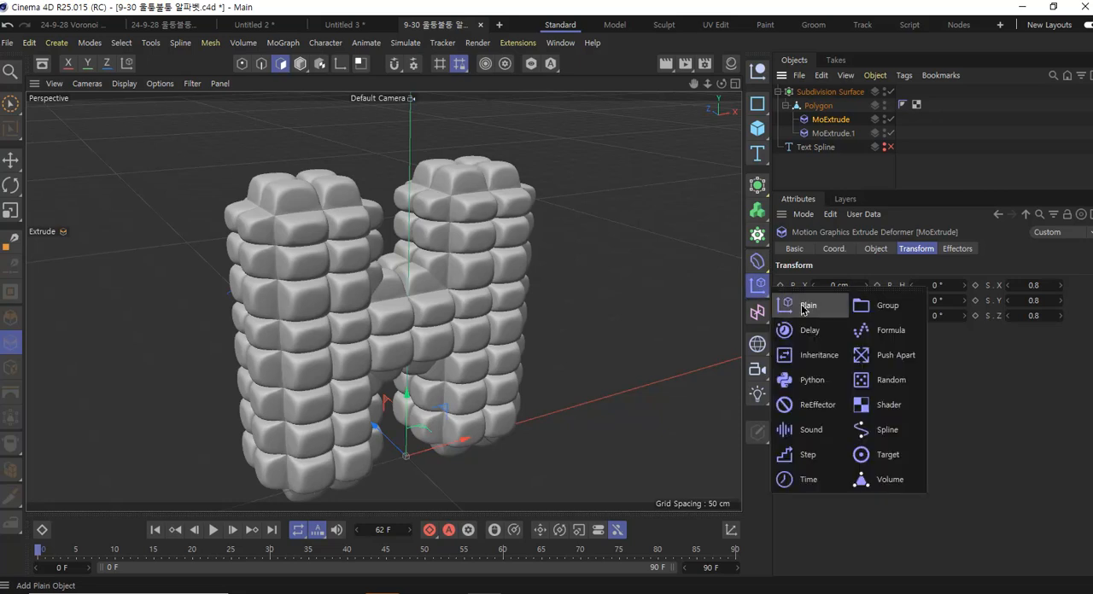
{"action": "left_click", "coordinate": [806, 306]}
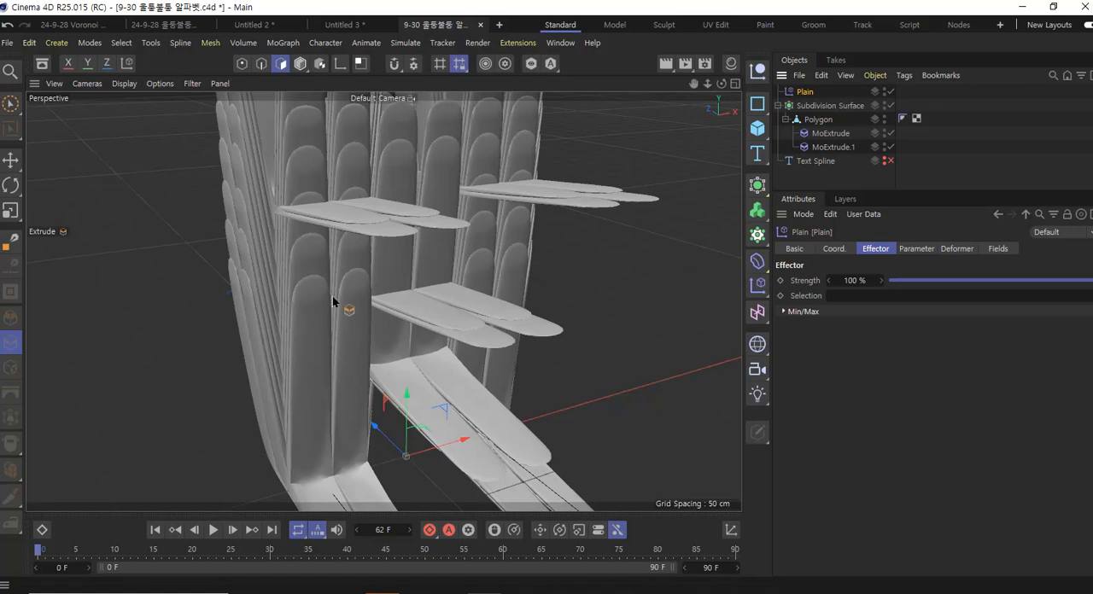
{"action": "scroll", "coordinate": [351, 290], "scroll_direction": "down", "scroll_amount": 6}
{"action": "scroll", "coordinate": [350, 290], "scroll_direction": "up", "scroll_amount": 2}
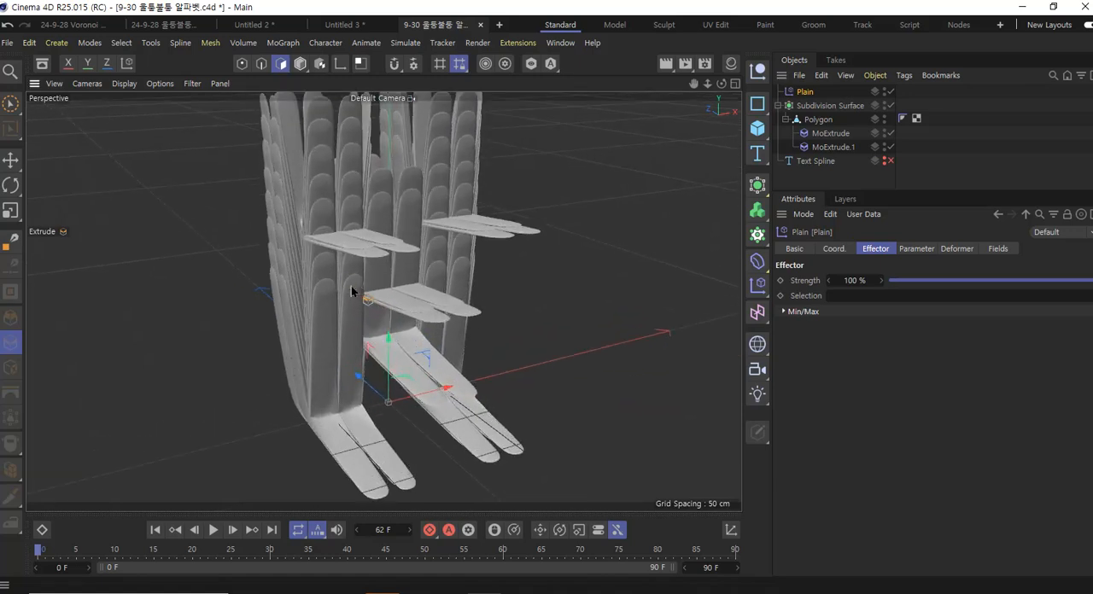
Set the Plain effector's Y position to 0 cm and its Z position to -12 cm.
{"action": "left_click", "coordinate": [920, 256]}
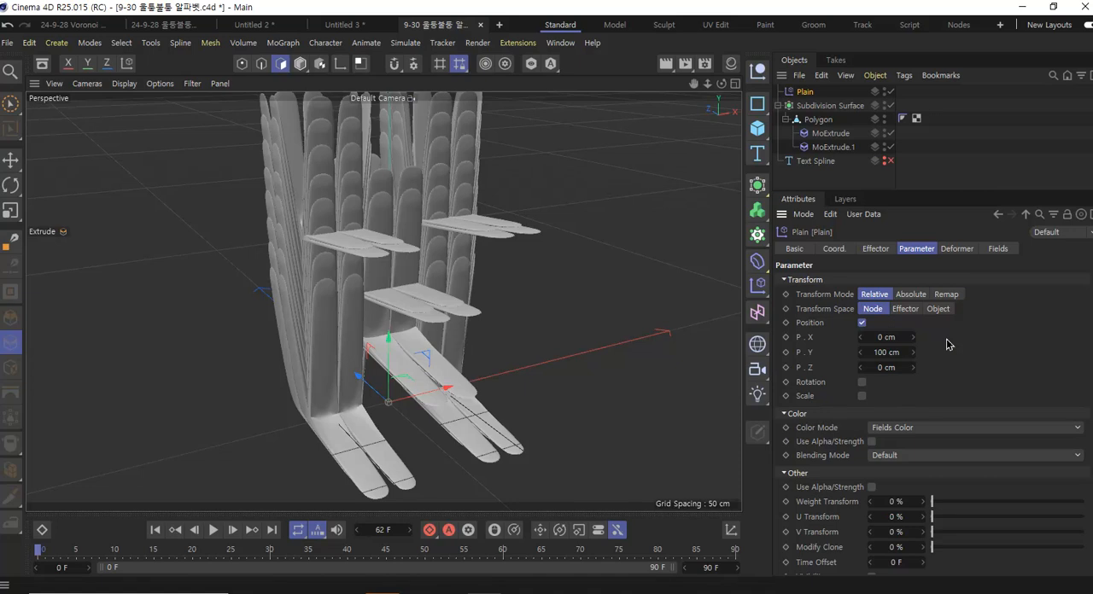
{"action": "double_click", "coordinate": [889, 352]}
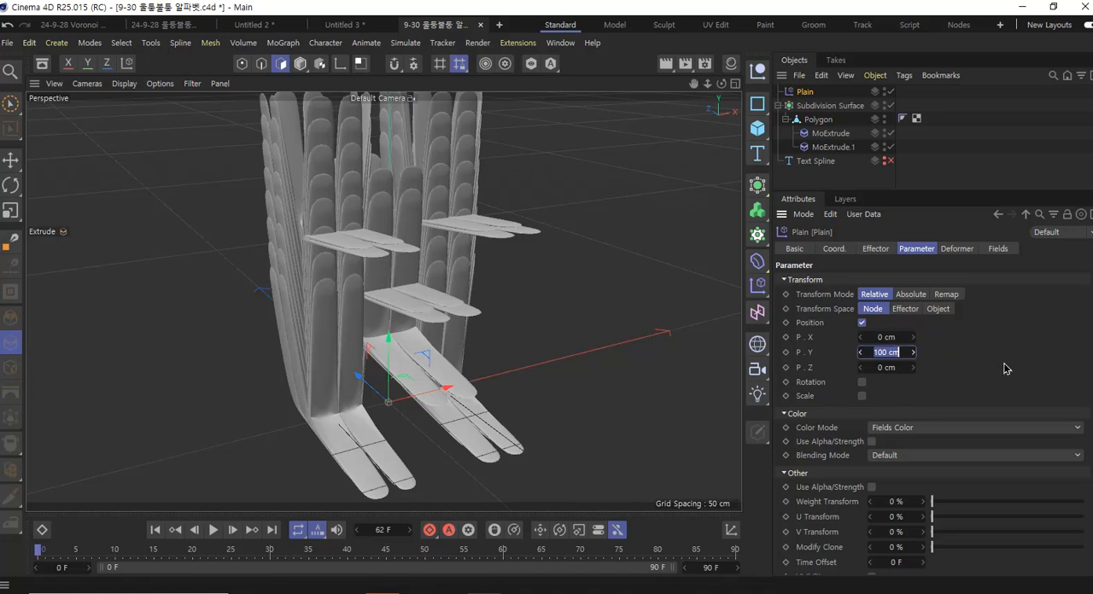
{"action": "type", "text": "0"}
{"action": "key", "text": "Return"}
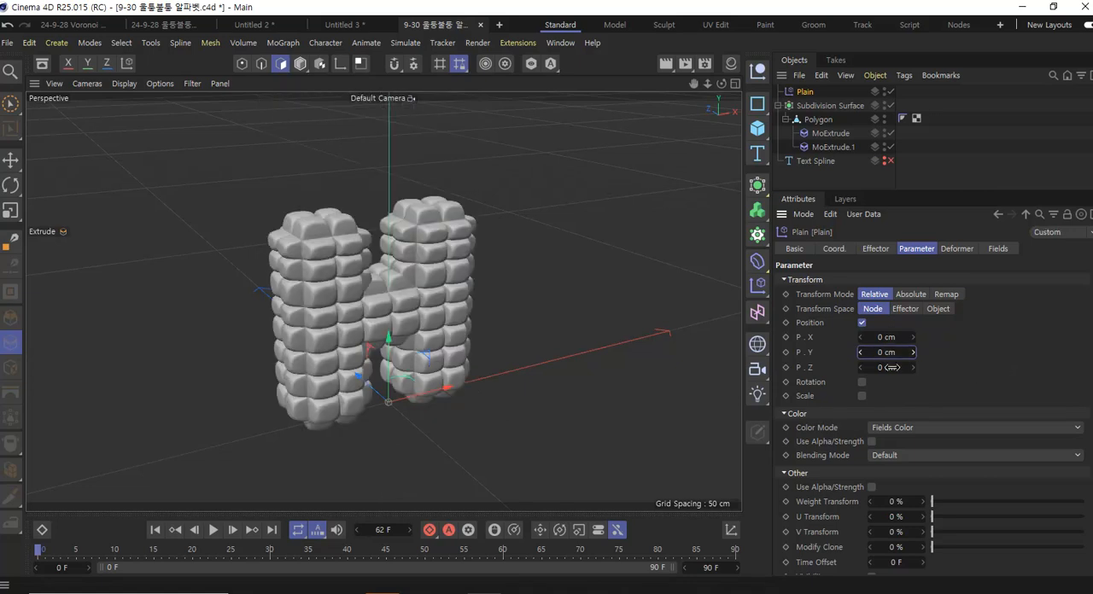
{"action": "double_click", "coordinate": [890, 367]}
{"action": "key", "text": "BackSpace"}
{"action": "key", "text": "Return"}
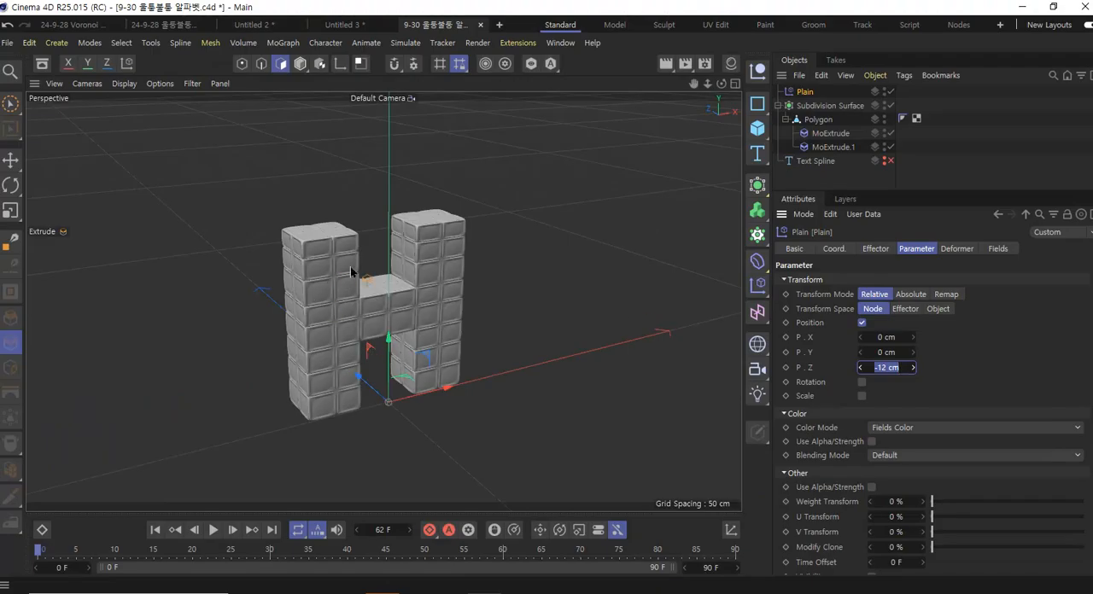
{"action": "scroll", "coordinate": [350, 266], "scroll_direction": "up", "scroll_amount": 2}
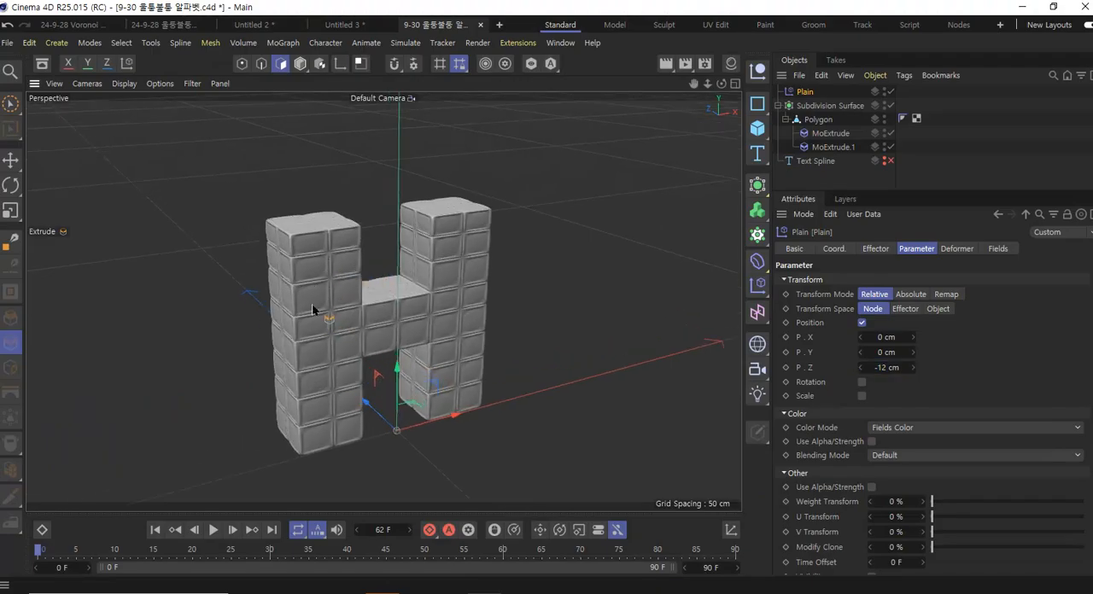
{"action": "scroll", "coordinate": [303, 282], "scroll_direction": "up", "scroll_amount": 3}
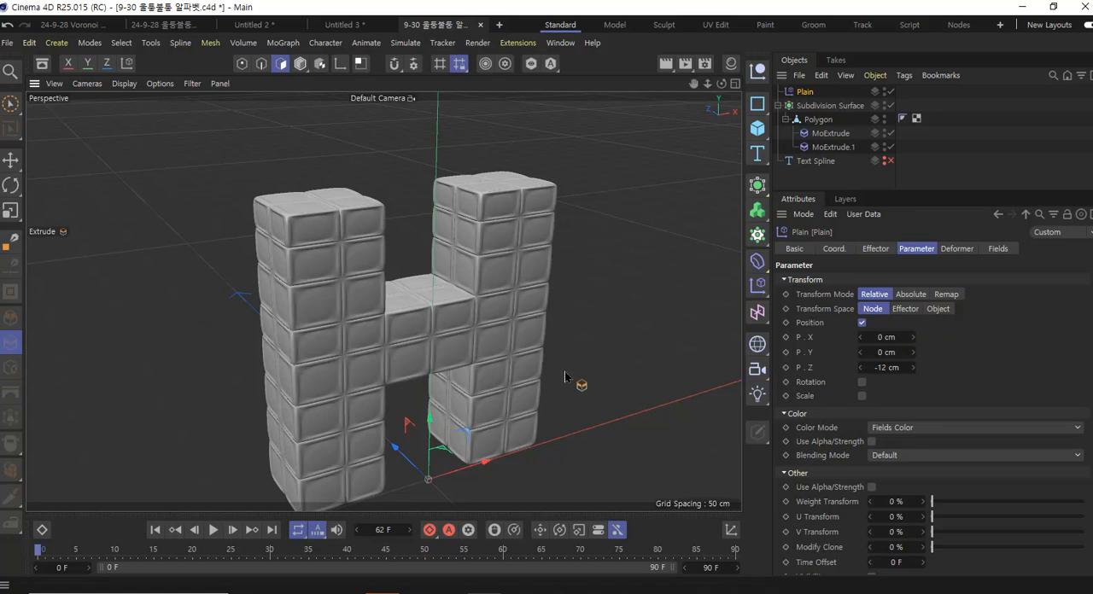
Add a Shader Field to the Plain effector and load a Noise shader into it.
{"action": "left_click_drag", "start_coordinate": [893, 182], "coordinate": [895, 149]}
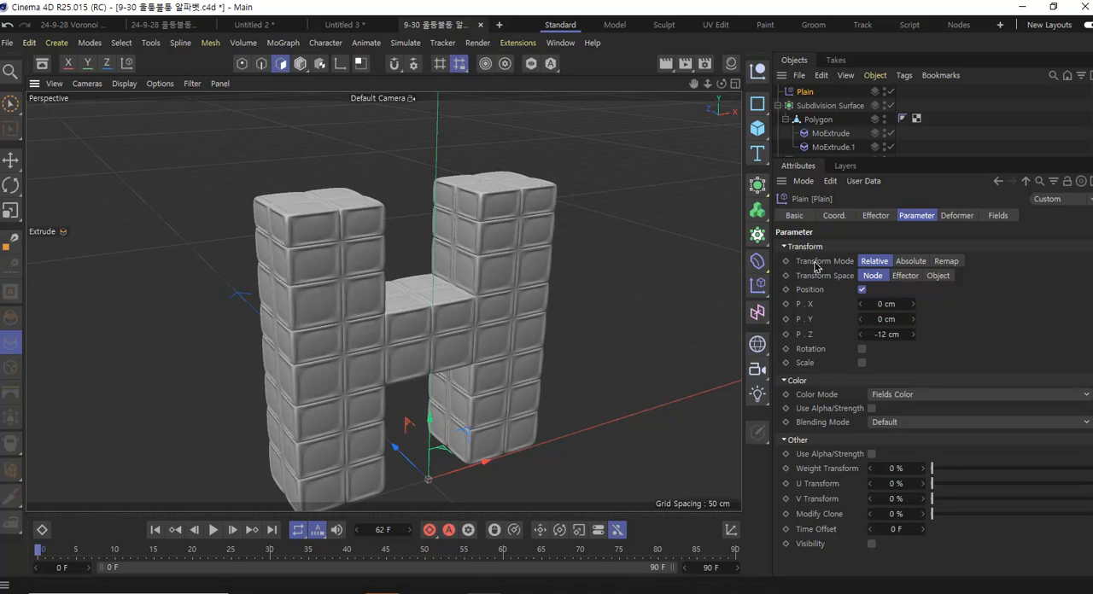
{"action": "left_click_drag", "start_coordinate": [772, 218], "coordinate": [751, 217]}
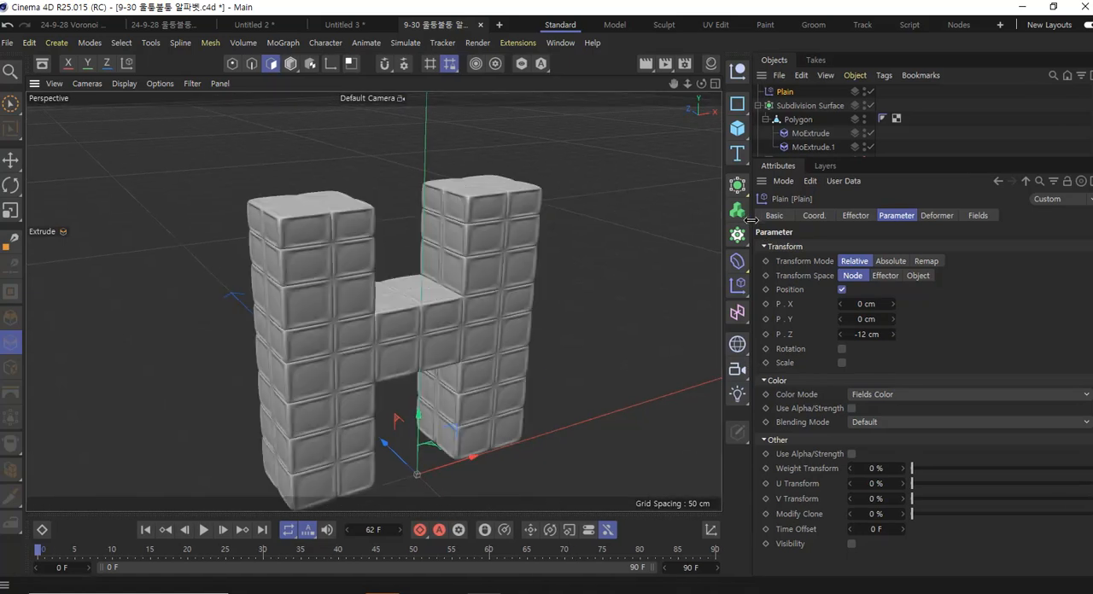
{"action": "left_click", "coordinate": [978, 216]}
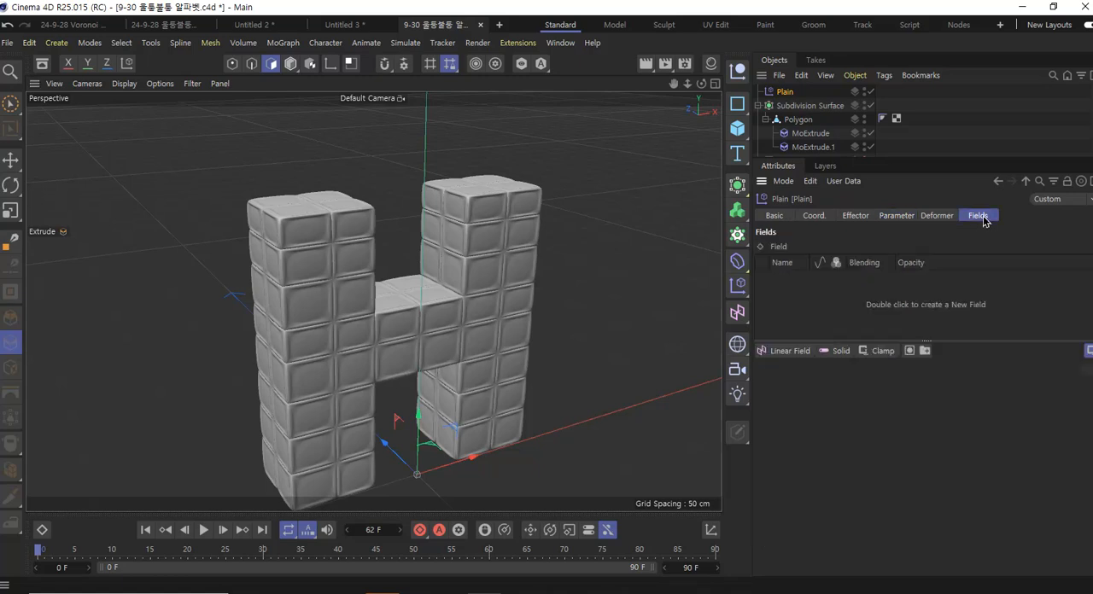
{"action": "left_click", "coordinate": [803, 353]}
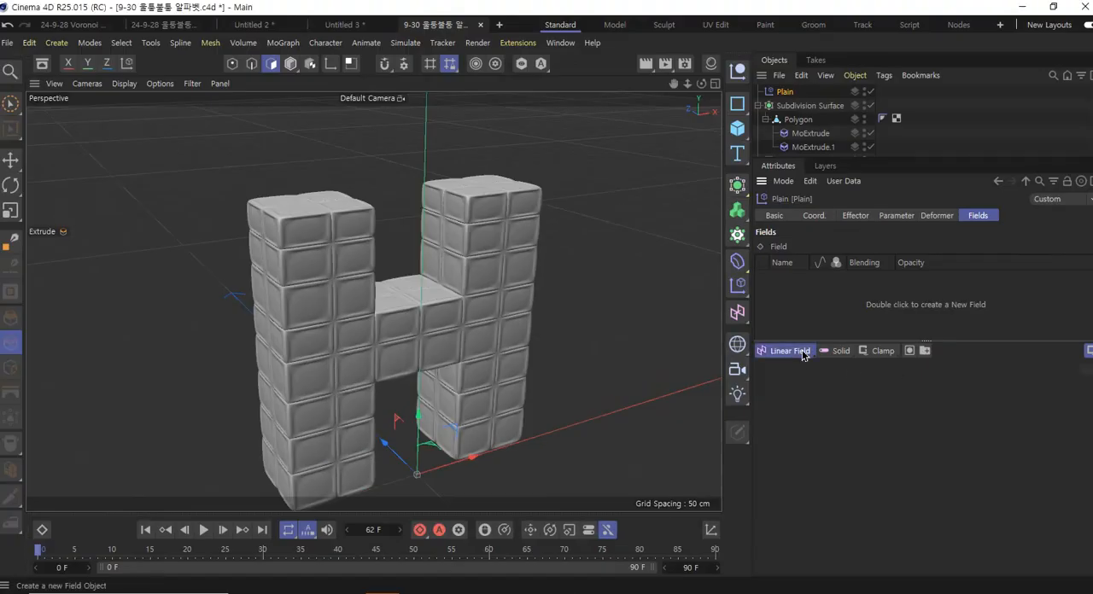
{"action": "left_click", "coordinate": [709, 334]}
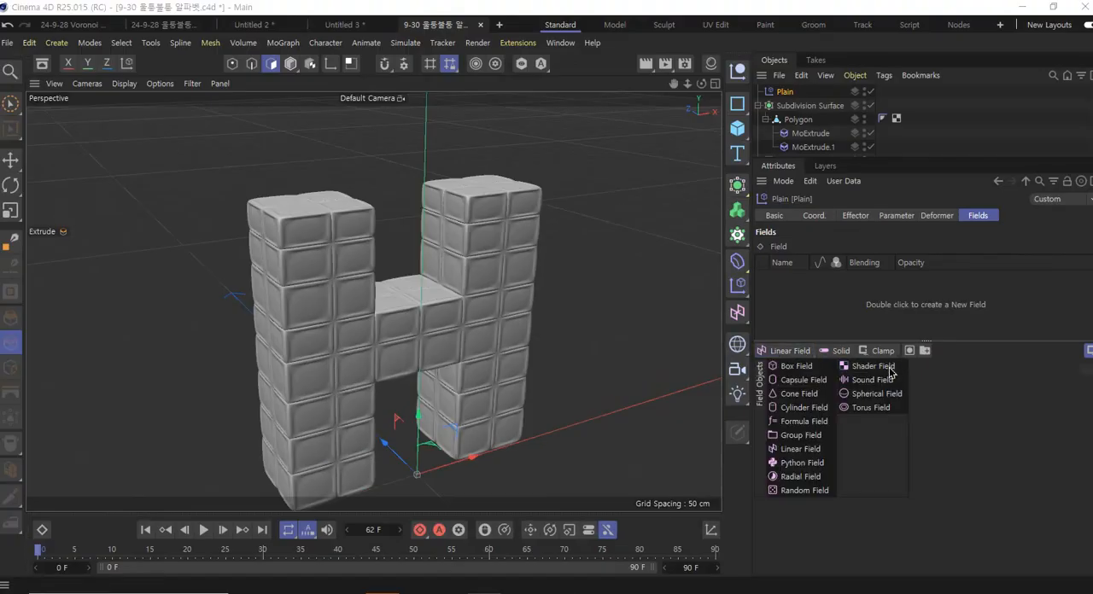
{"action": "left_click", "coordinate": [890, 372]}
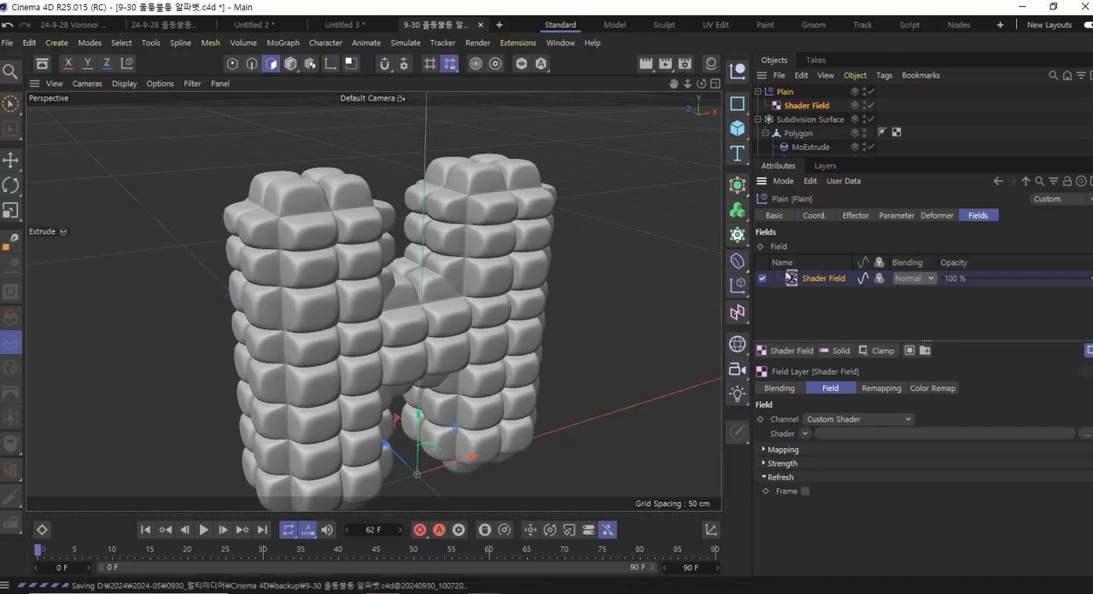
{"action": "left_click", "coordinate": [804, 435]}
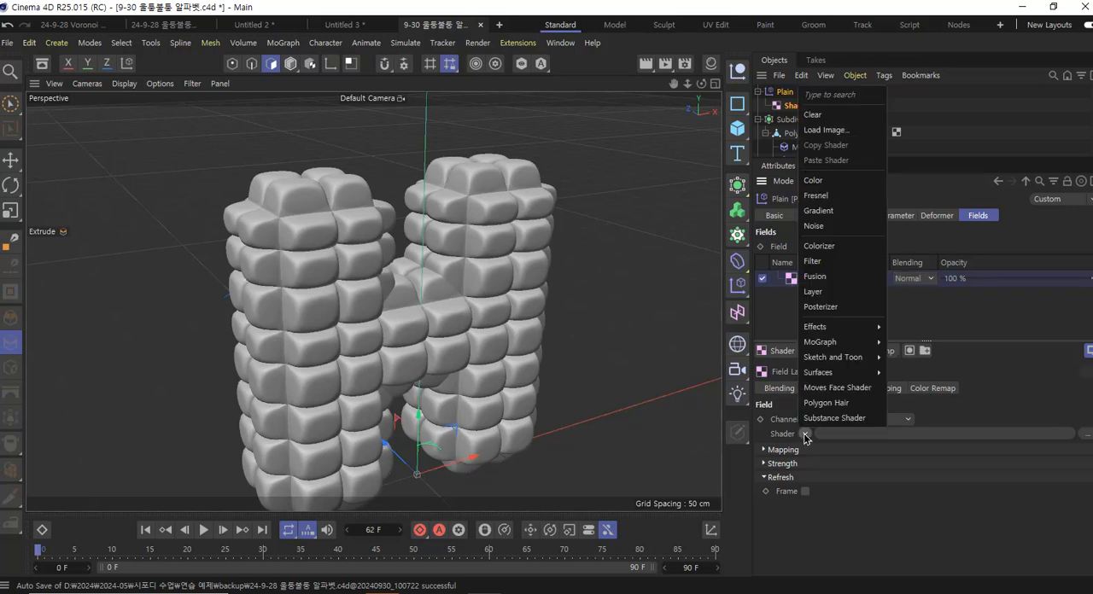
{"action": "left_click", "coordinate": [857, 228]}
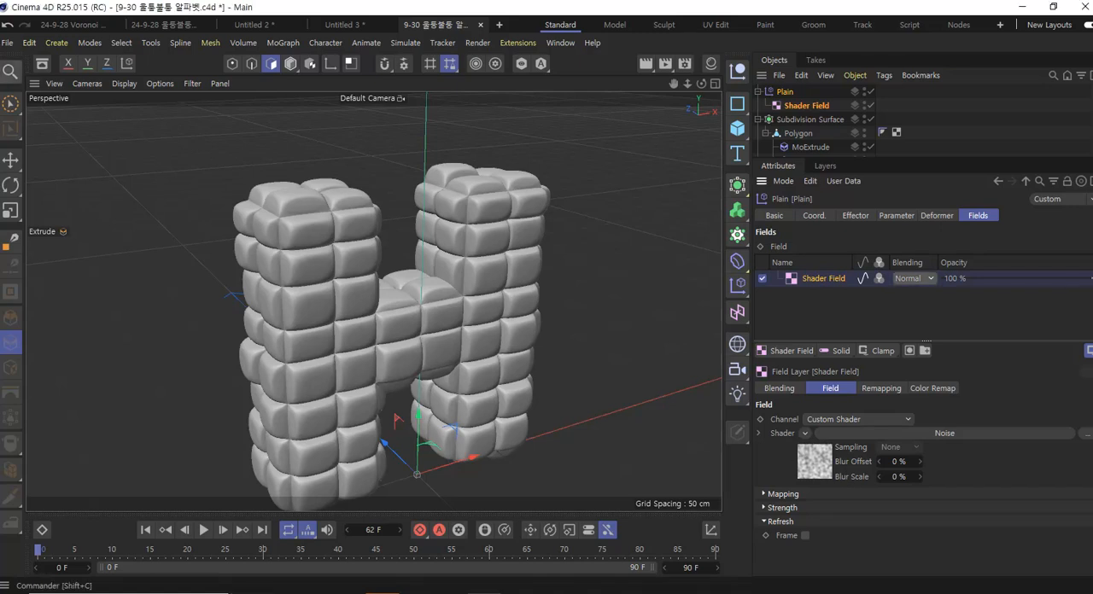
Open the Shader Field's Noise shader settings and set its Global Scale to 450%.
{"action": "left_click", "coordinate": [814, 461]}
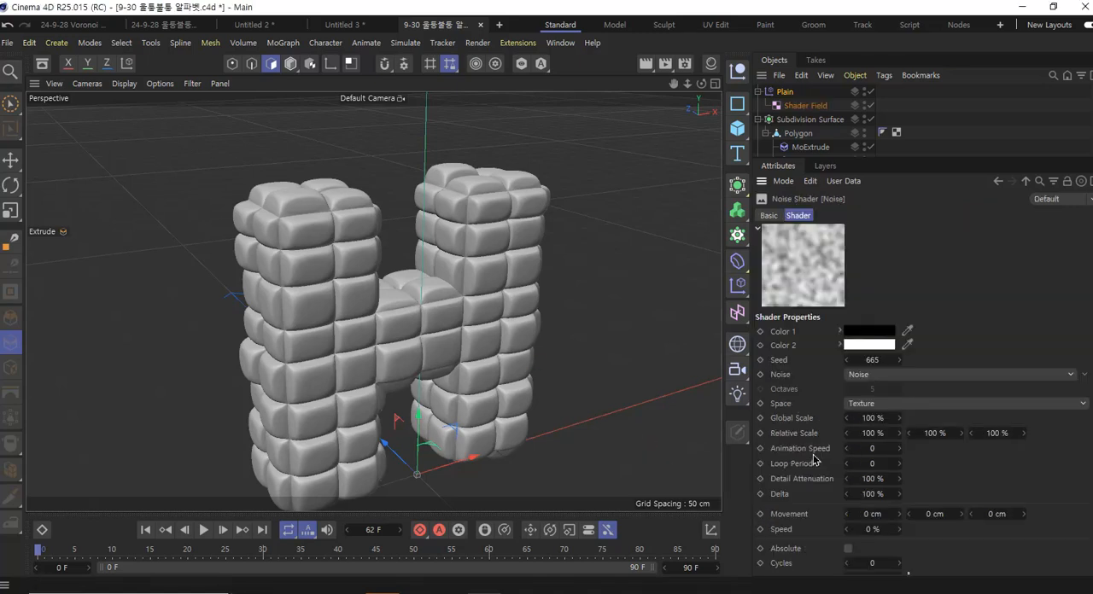
{"action": "left_click_drag", "start_coordinate": [906, 157], "coordinate": [906, 135]}
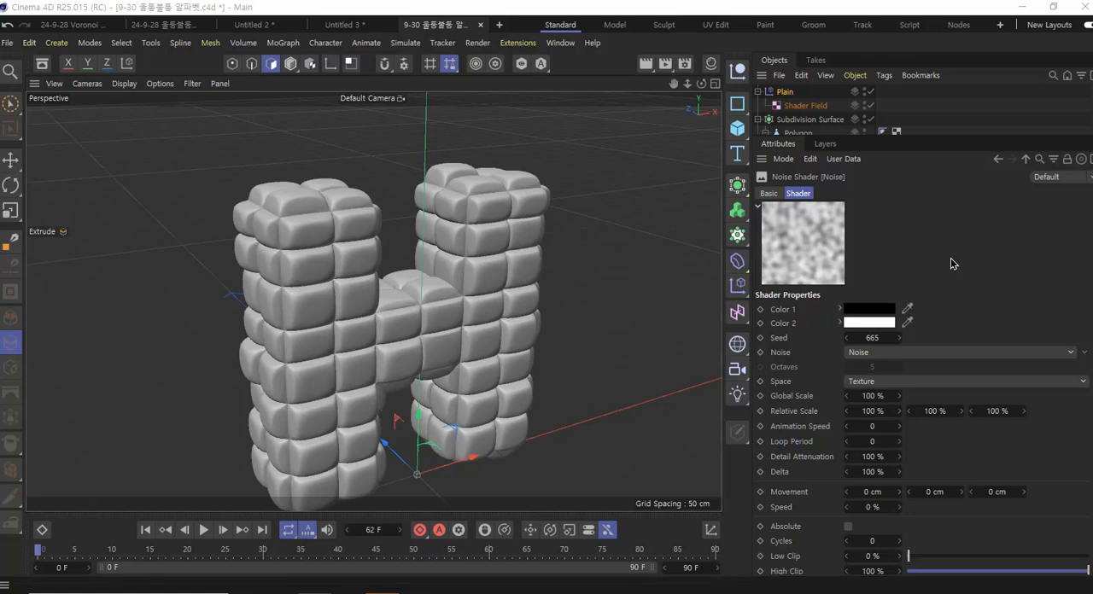
{"action": "left_click", "coordinate": [871, 395]}
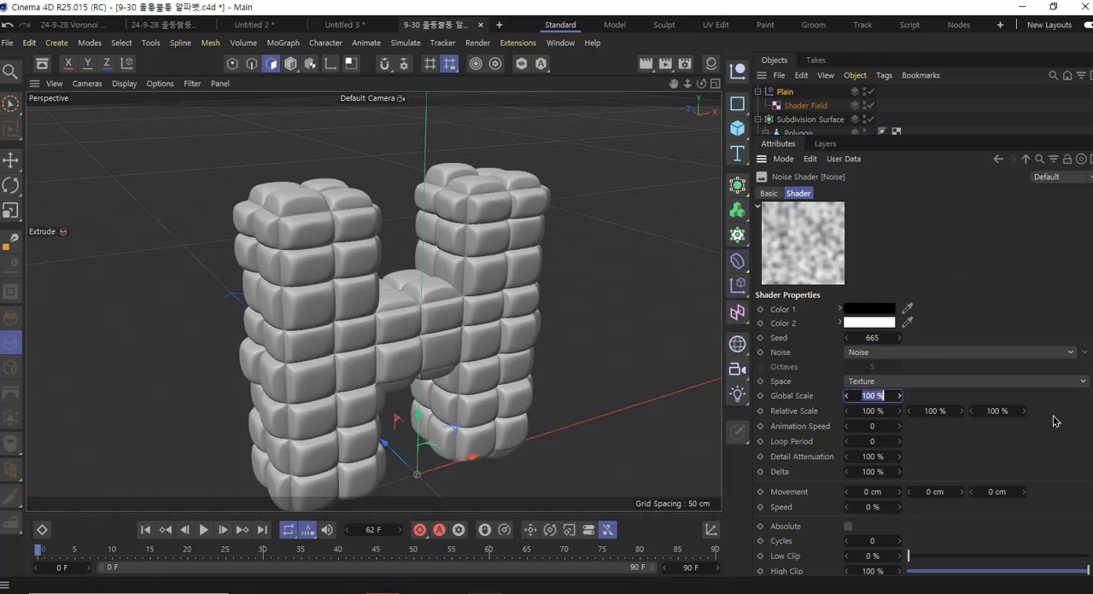
{"action": "type", "text": "450"}
{"action": "key", "text": "Return"}
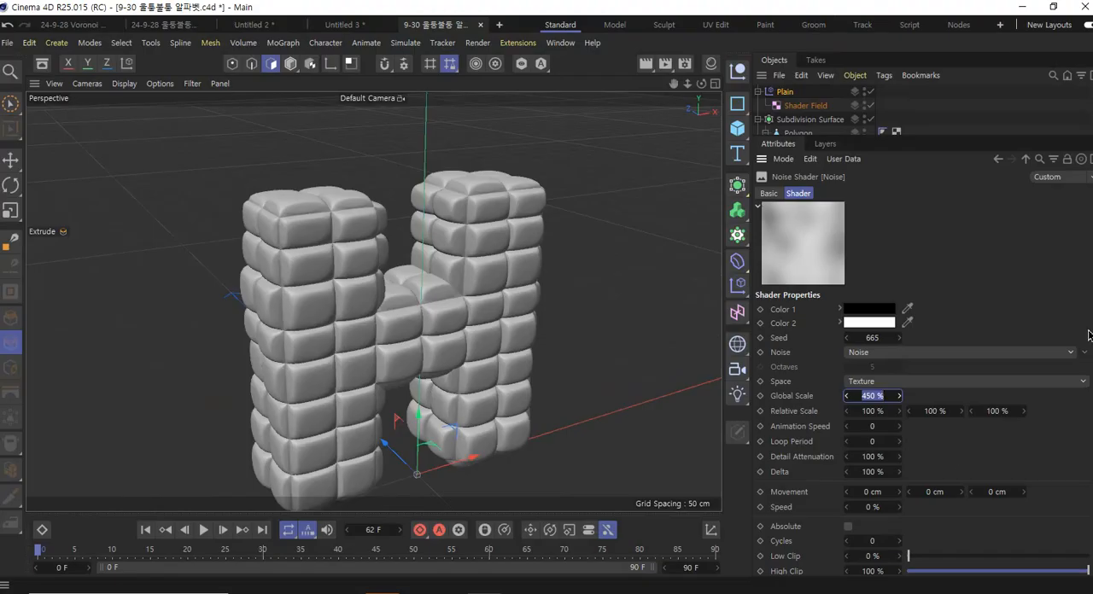
Set the Noise shader's Contrast to 70%.
{"action": "scroll", "coordinate": [1063, 520], "scroll_direction": "down", "scroll_amount": 2}
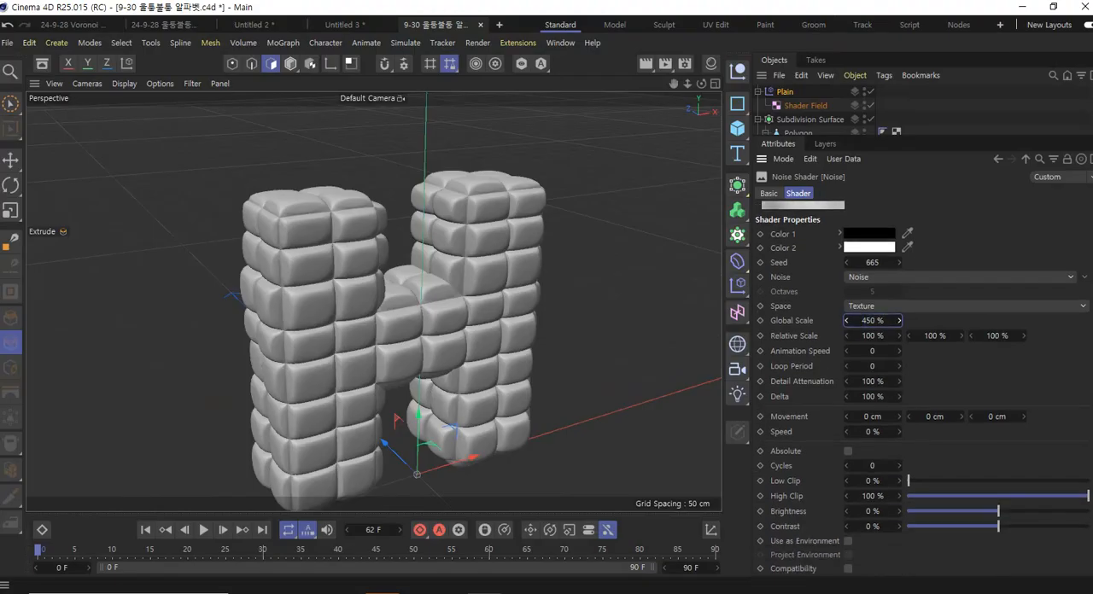
{"action": "left_click", "coordinate": [872, 526]}
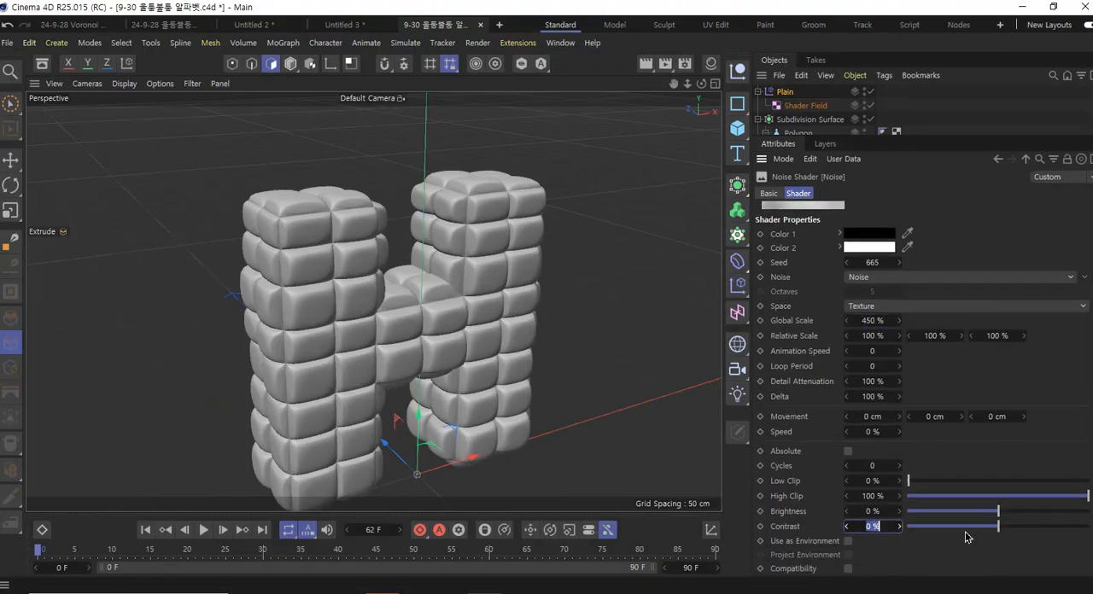
{"action": "scroll", "coordinate": [948, 220], "scroll_direction": "up", "scroll_amount": 2}
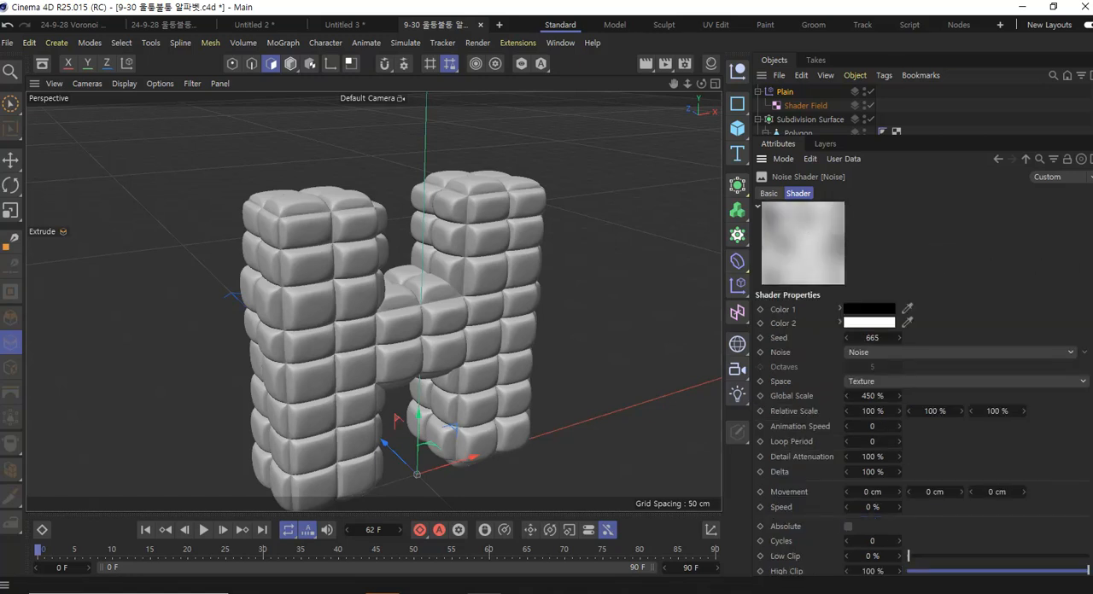
{"action": "scroll", "coordinate": [1090, 418], "scroll_direction": "down", "scroll_amount": 2}
{"action": "left_click", "coordinate": [872, 527]}
{"action": "type", "text": "70"}
{"action": "key", "text": "Return"}
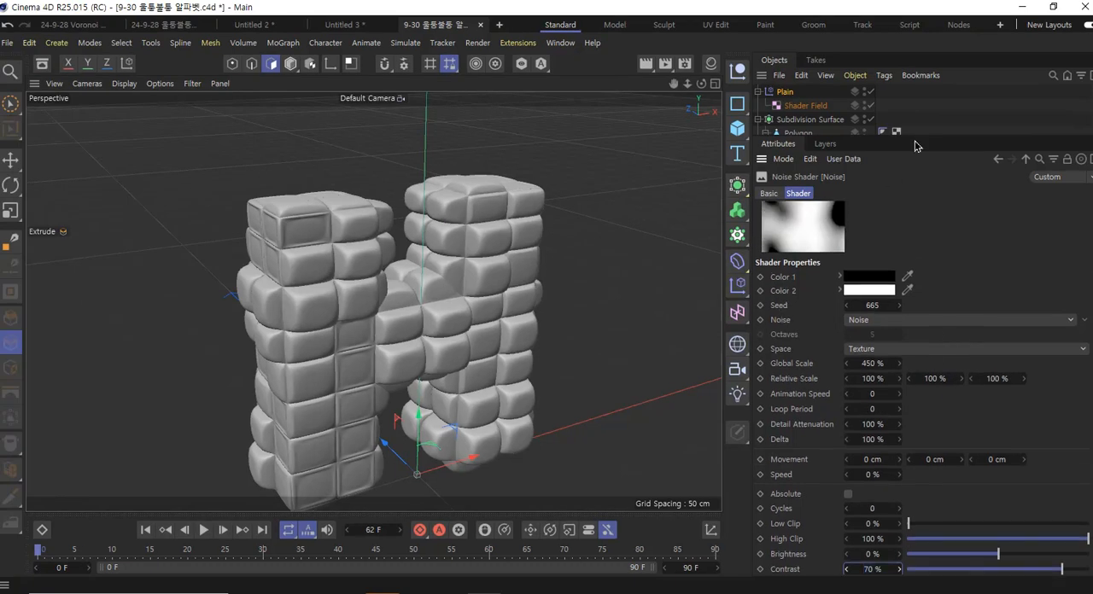
Set the Noise shader's Animation Speed to 1 and Loop Period to 3, and play the animation briefly.
{"action": "left_click_drag", "start_coordinate": [916, 135], "coordinate": [916, 111]}
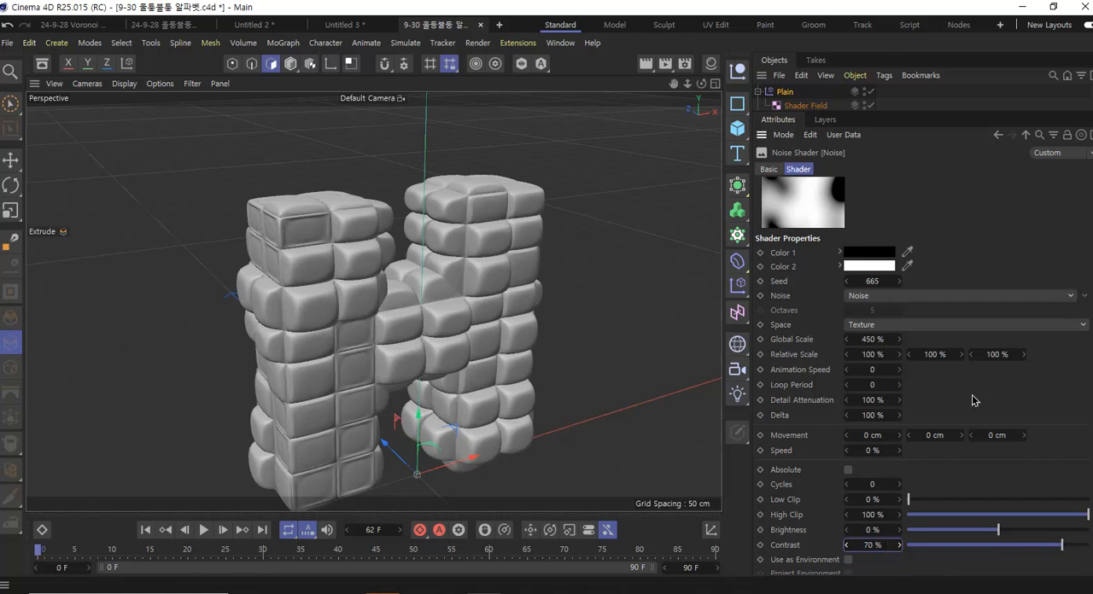
{"action": "left_click", "coordinate": [818, 369]}
{"action": "double_click", "coordinate": [873, 369]}
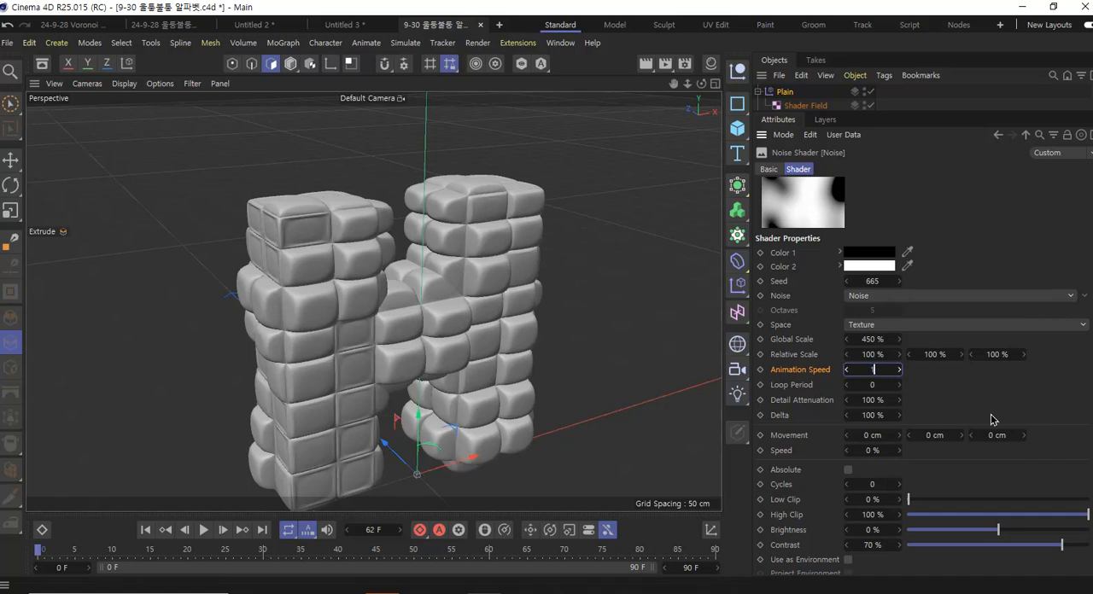
{"action": "type", "text": "1"}
{"action": "left_click", "coordinate": [807, 386]}
{"action": "double_click", "coordinate": [873, 385]}
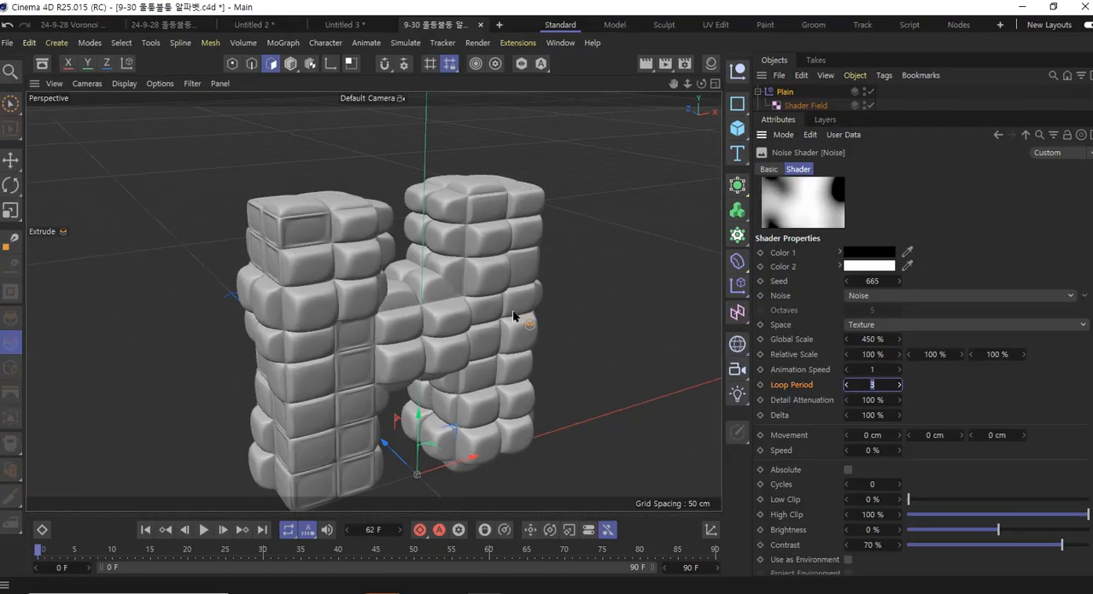
{"action": "left_click", "coordinate": [203, 530]}
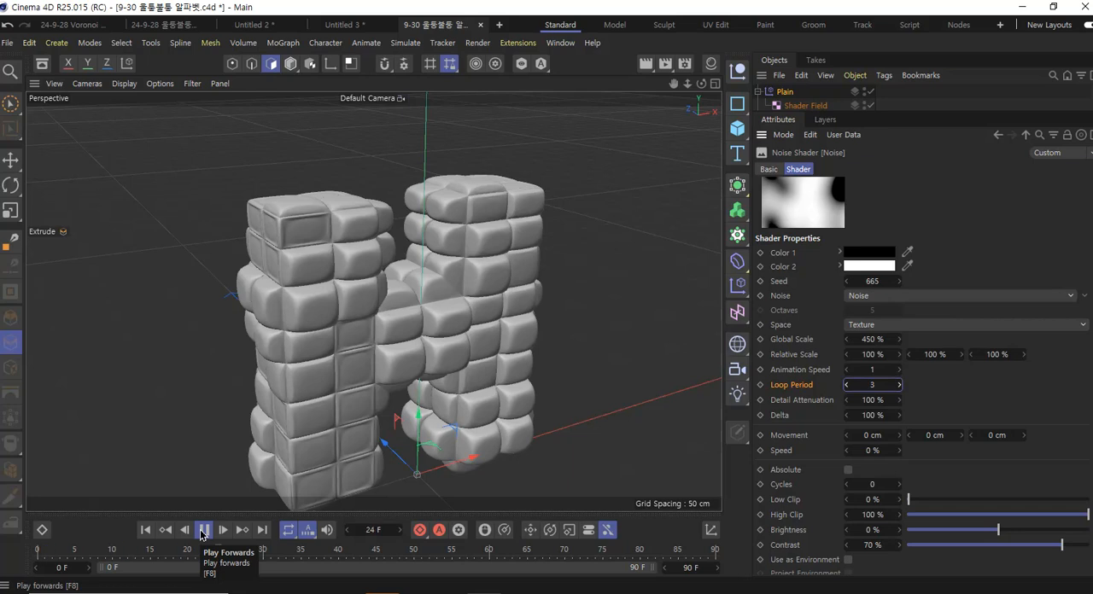
{"action": "left_click", "coordinate": [203, 530]}
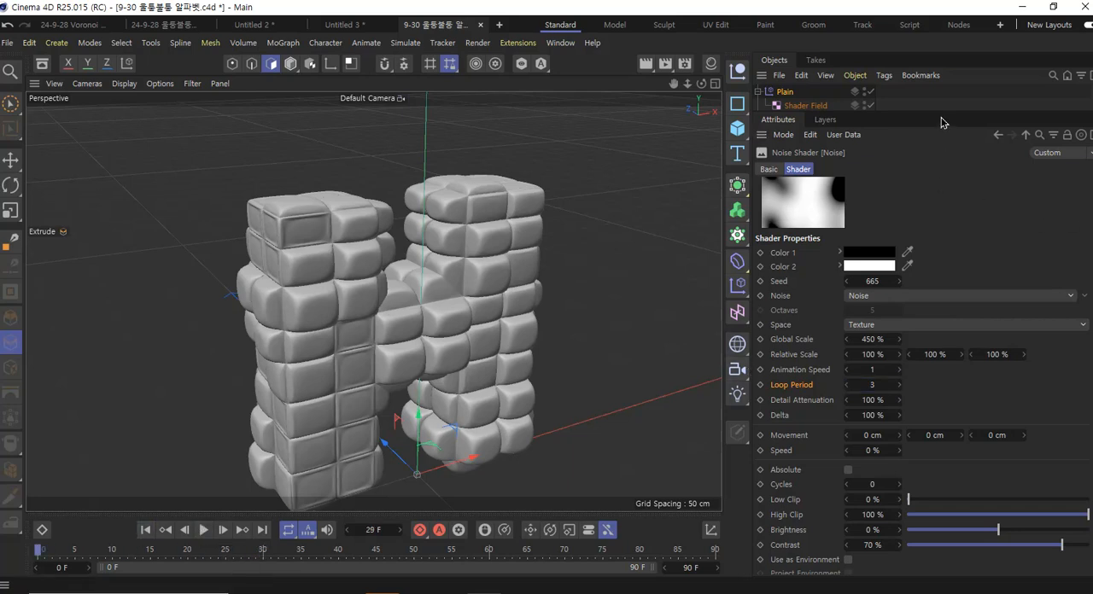
Return to the Shader Field, enable its per-frame refresh, and preview the bump animation.
{"action": "left_click", "coordinate": [1026, 137]}
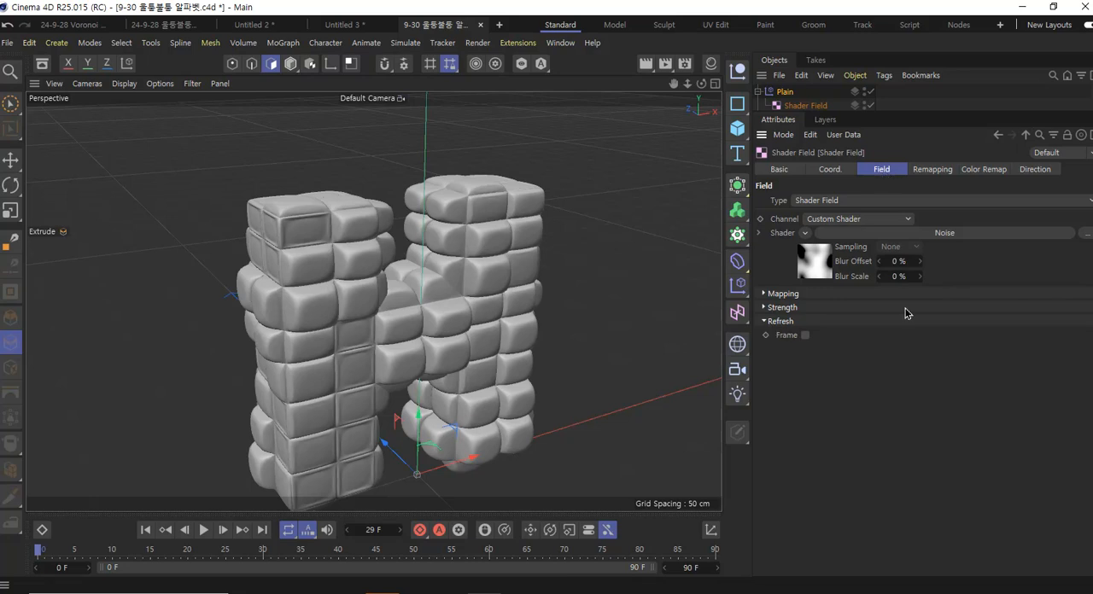
{"action": "left_click", "coordinate": [805, 336]}
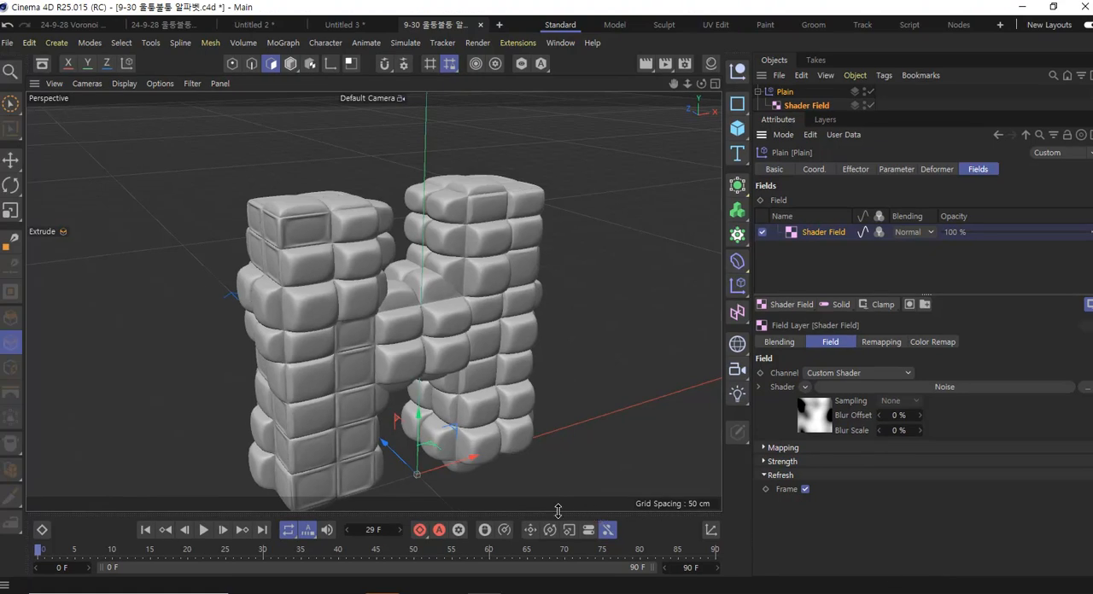
{"action": "key", "text": "F8"}
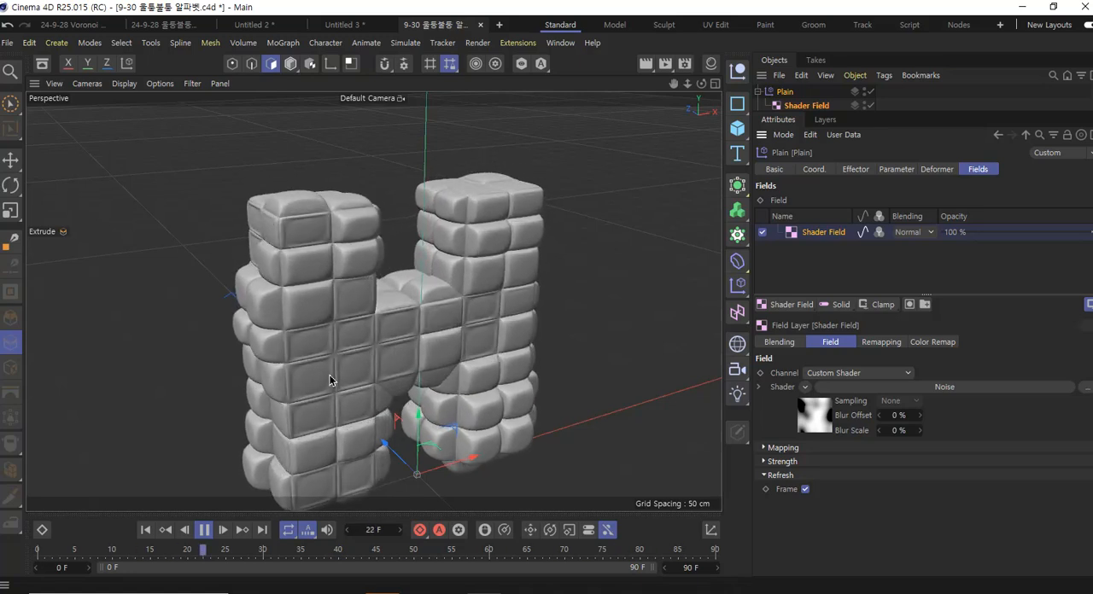
{"action": "key", "text": "space"}
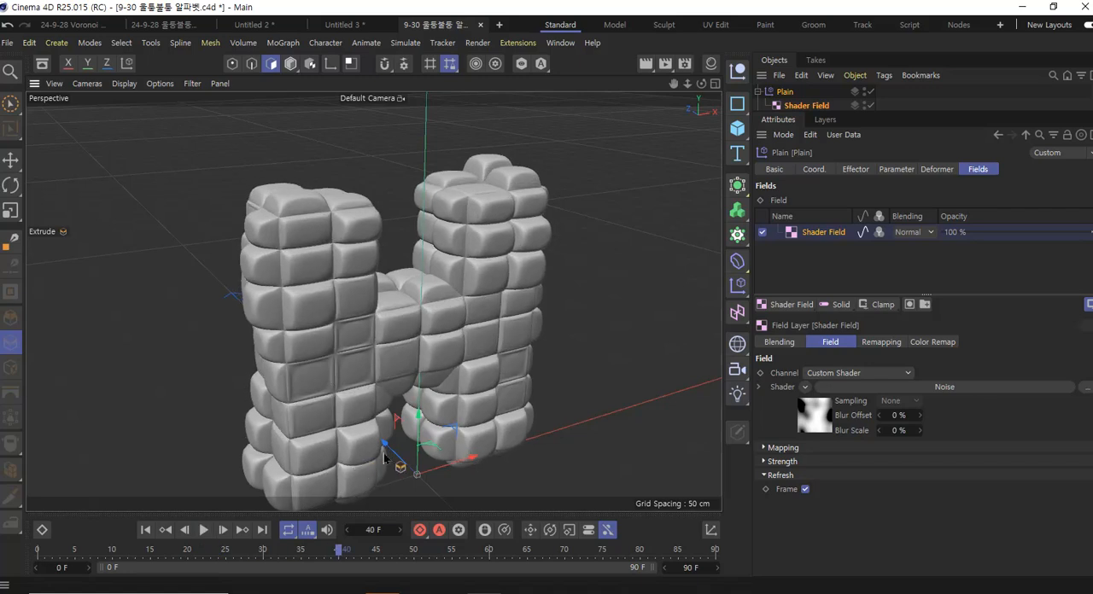
Extend the project's end frame to 180 F.
{"action": "left_click_drag", "start_coordinate": [671, 514], "coordinate": [674, 437]}
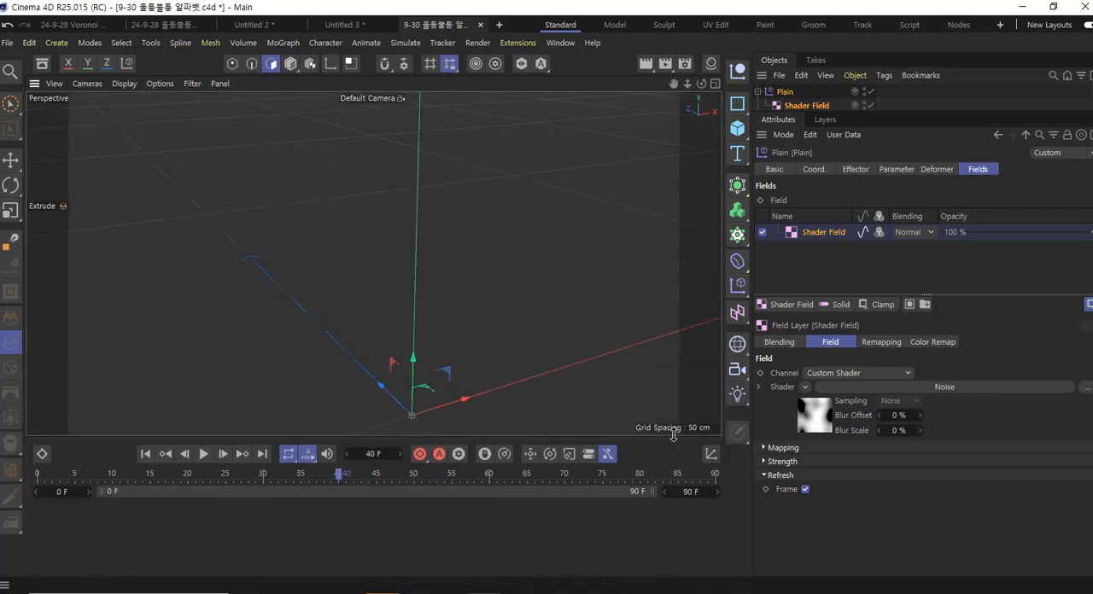
{"action": "double_click", "coordinate": [692, 492]}
{"action": "type", "text": "180"}
{"action": "key", "text": "Return"}
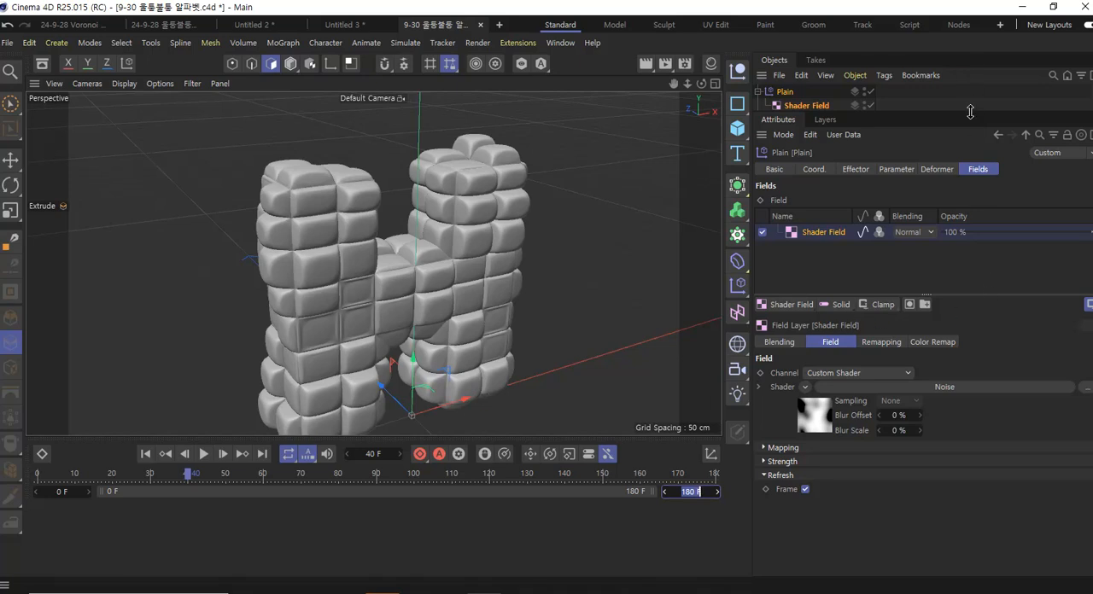
{"action": "left_click_drag", "start_coordinate": [970, 112], "coordinate": [972, 267]}
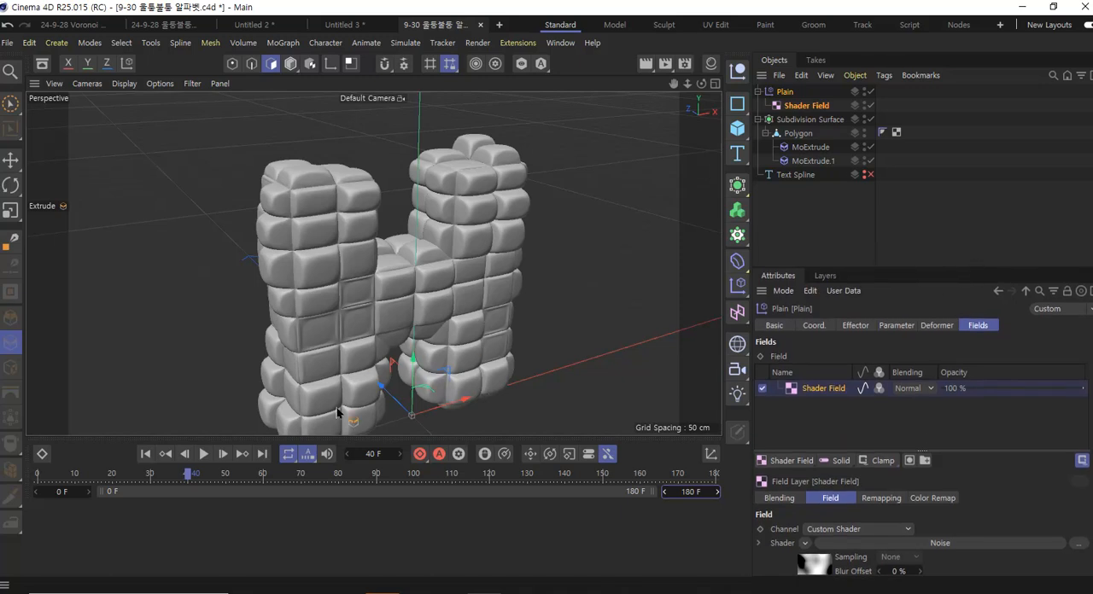
{"action": "left_click_drag", "start_coordinate": [338, 438], "coordinate": [337, 509]}
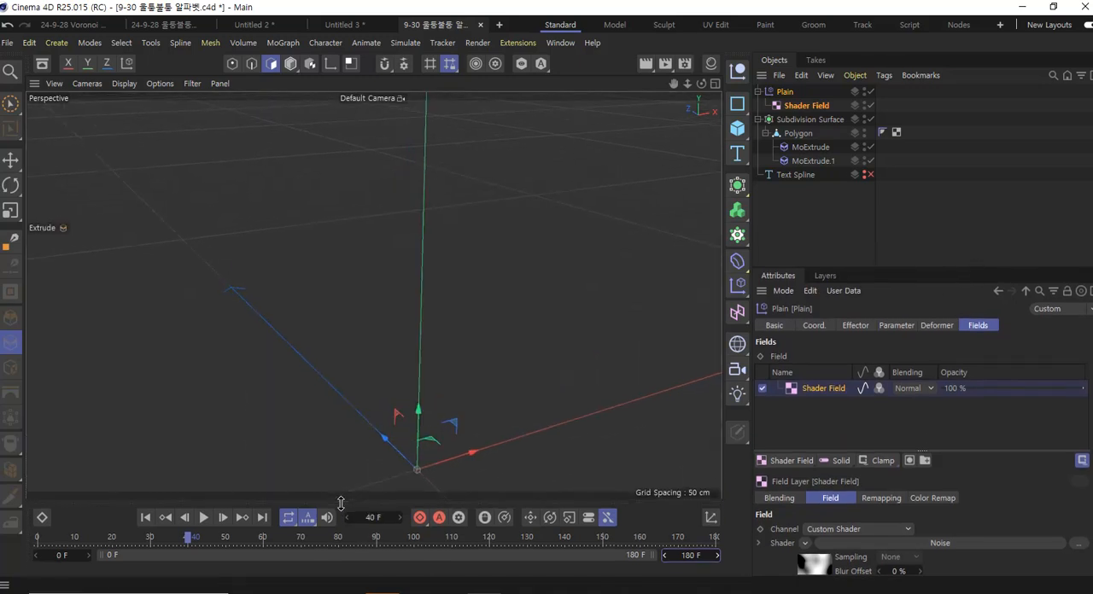
Preview the bump animation on the extended timeline and return to the first frame.
{"action": "key", "text": "F8"}
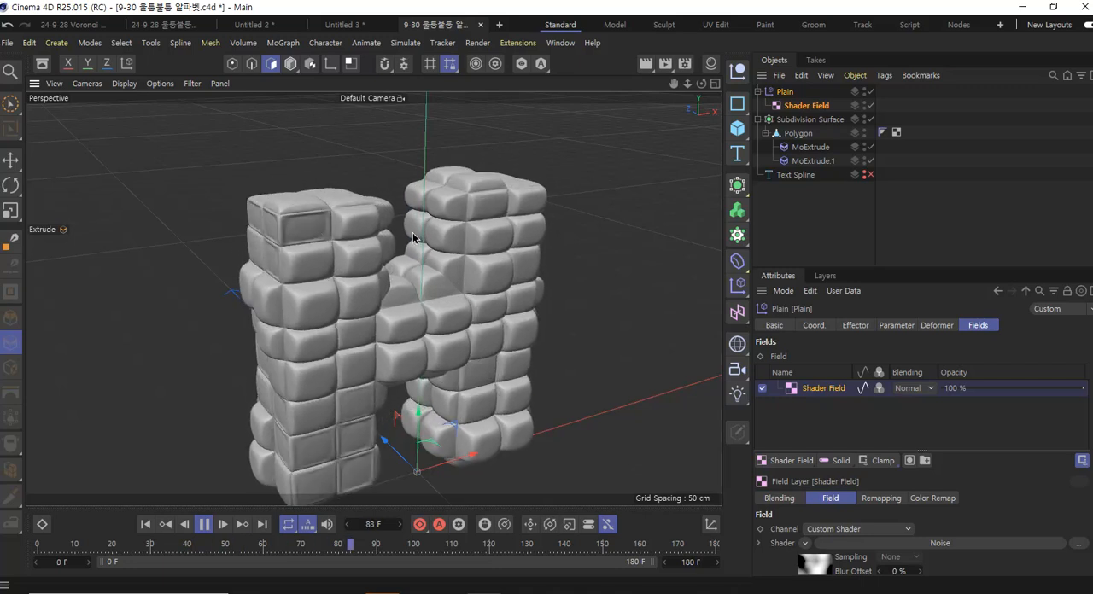
{"action": "key", "text": "F8"}
{"action": "left_click", "coordinate": [146, 524]}
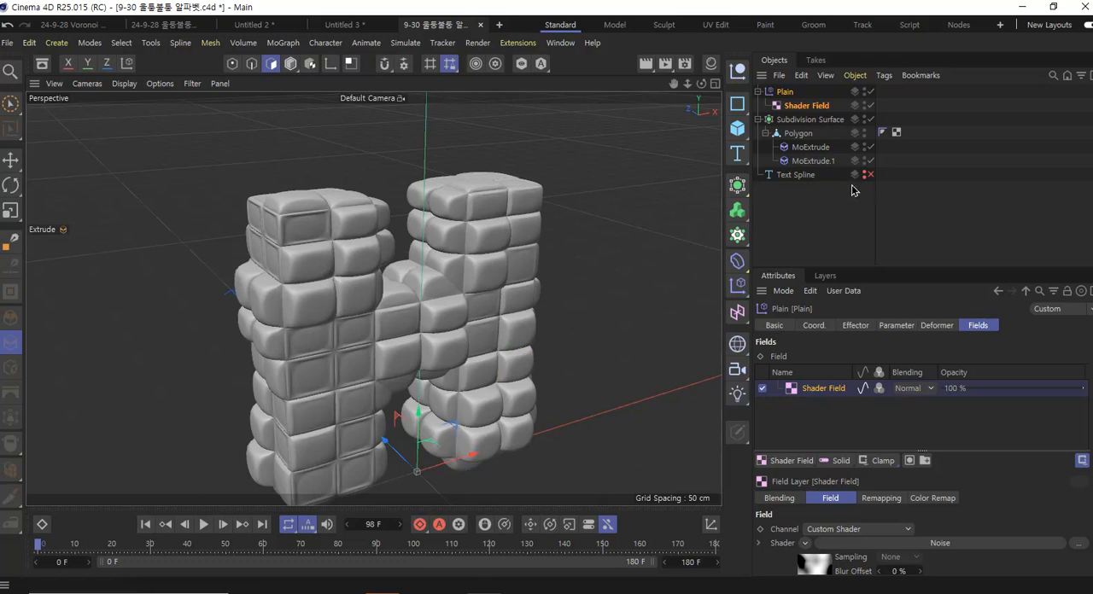
Group the Subdivision Surface hierarchy under a Null and expand the group.
{"action": "left_click", "coordinate": [810, 120]}
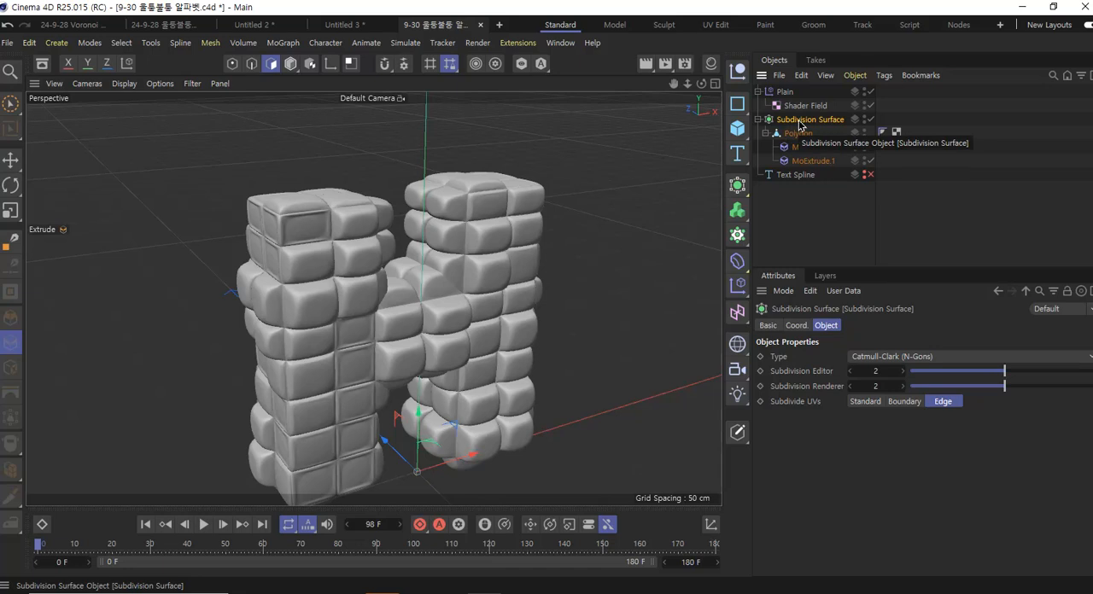
{"action": "key", "text": "alt+g"}
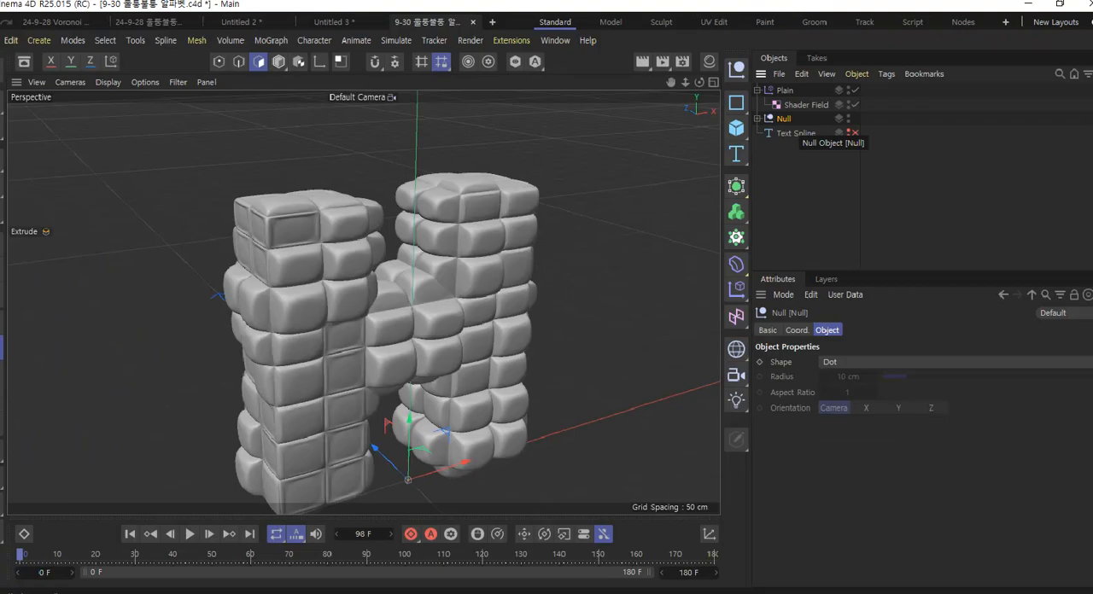
{"action": "left_click", "coordinate": [718, 118]}
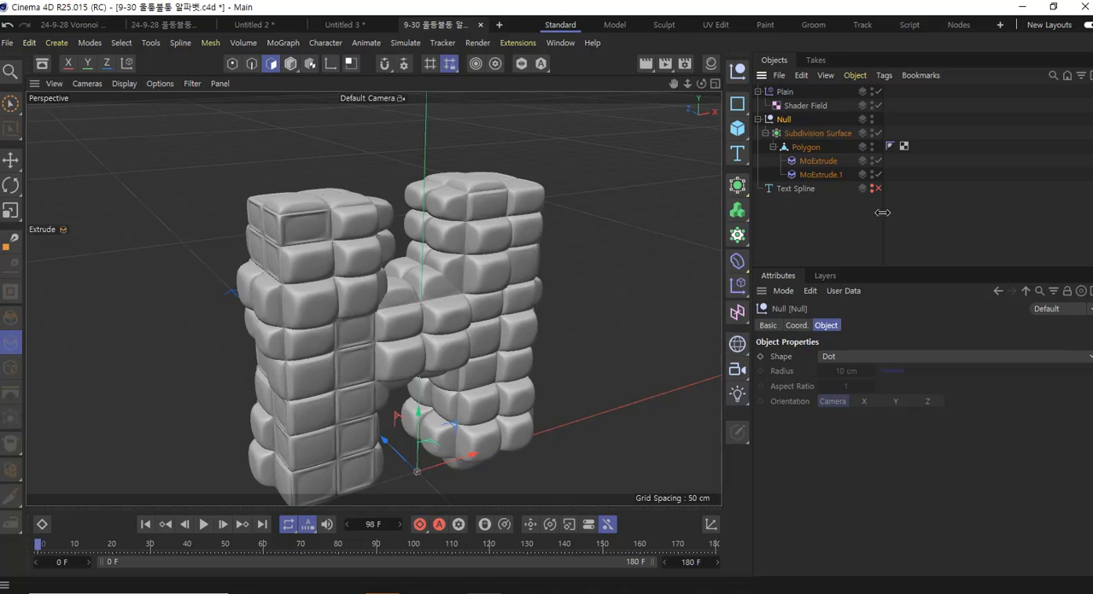
Add a Twist deformer and place it as a child of the Polygon object, above the MoExtrude deformers.
{"action": "left_click", "coordinate": [802, 134]}
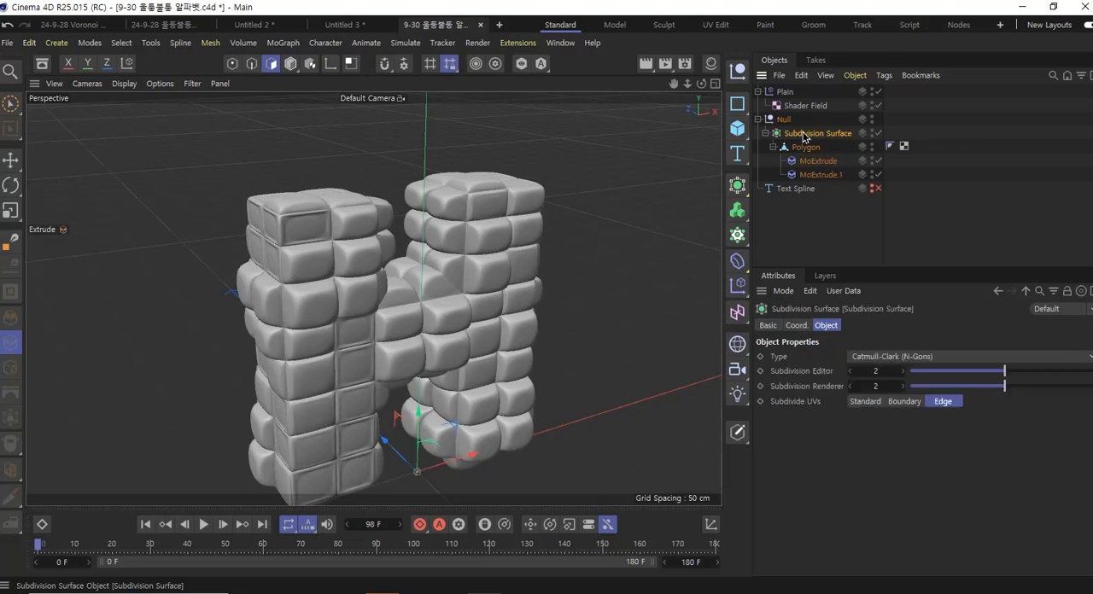
{"action": "left_click_drag", "start_coordinate": [740, 284], "coordinate": [735, 259]}
{"action": "left_click", "coordinate": [736, 262]}
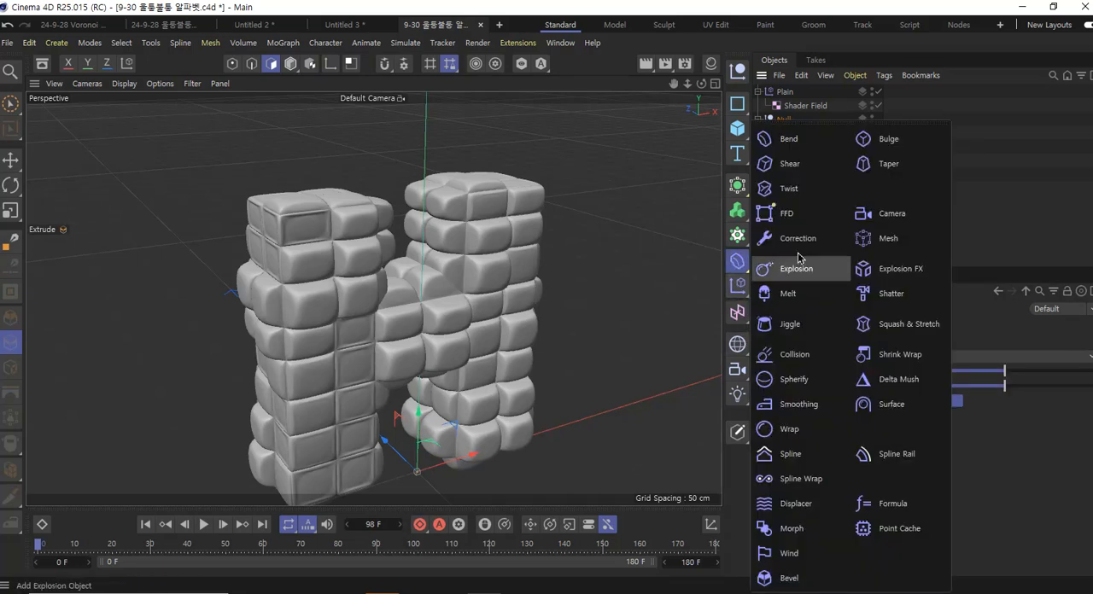
{"action": "left_click", "coordinate": [794, 188]}
{"action": "scroll", "coordinate": [416, 310], "scroll_direction": "down", "scroll_amount": 5}
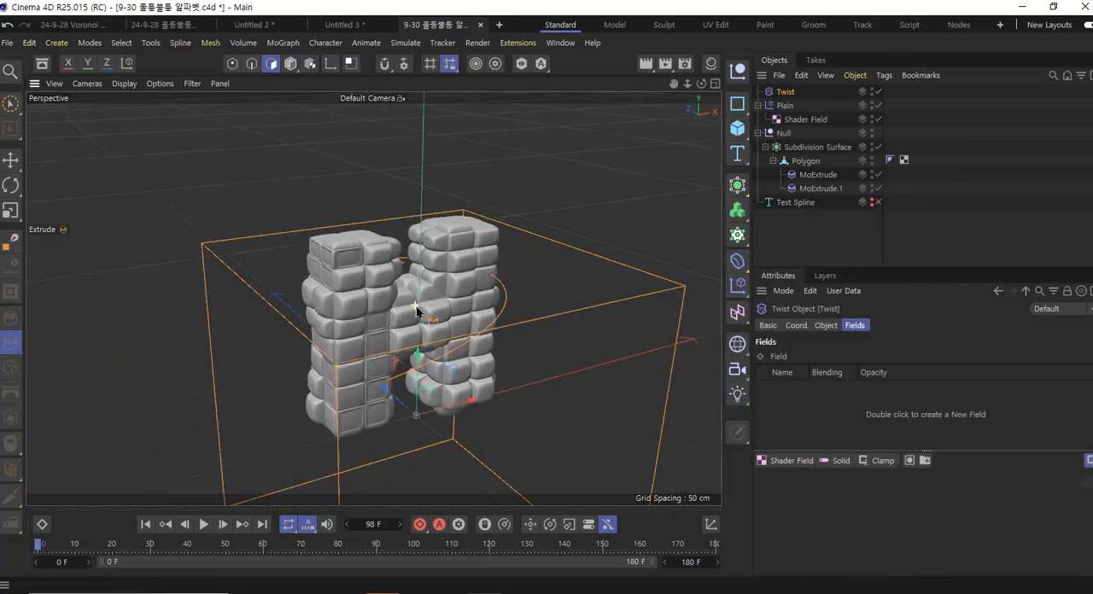
{"action": "scroll", "coordinate": [416, 310], "scroll_direction": "down", "scroll_amount": 3}
{"action": "scroll", "coordinate": [416, 310], "scroll_direction": "down", "scroll_amount": 2}
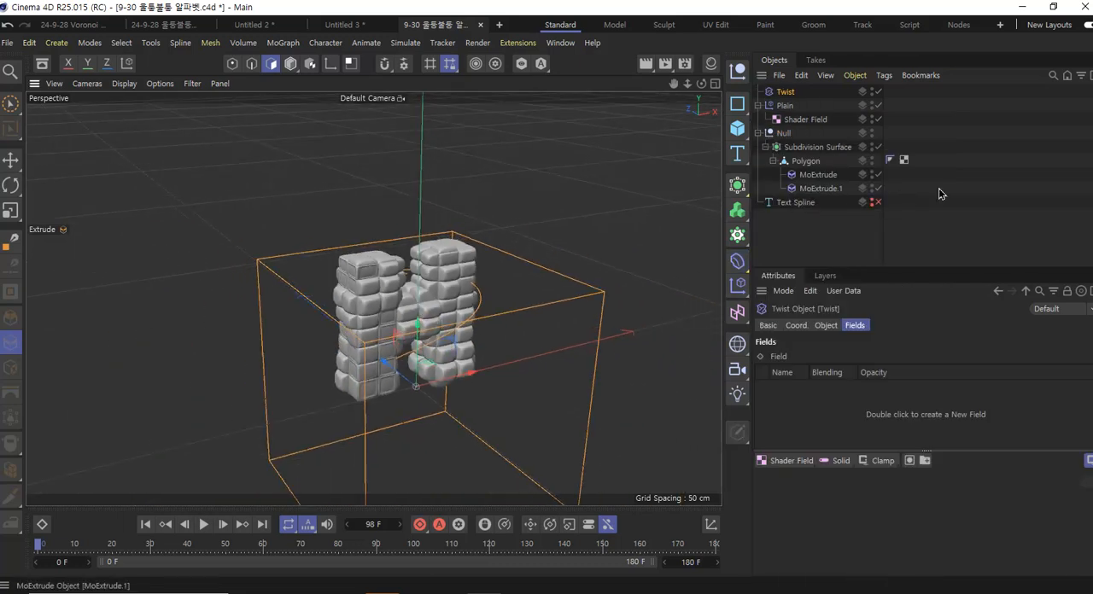
{"action": "left_click_drag", "start_coordinate": [791, 95], "coordinate": [811, 171]}
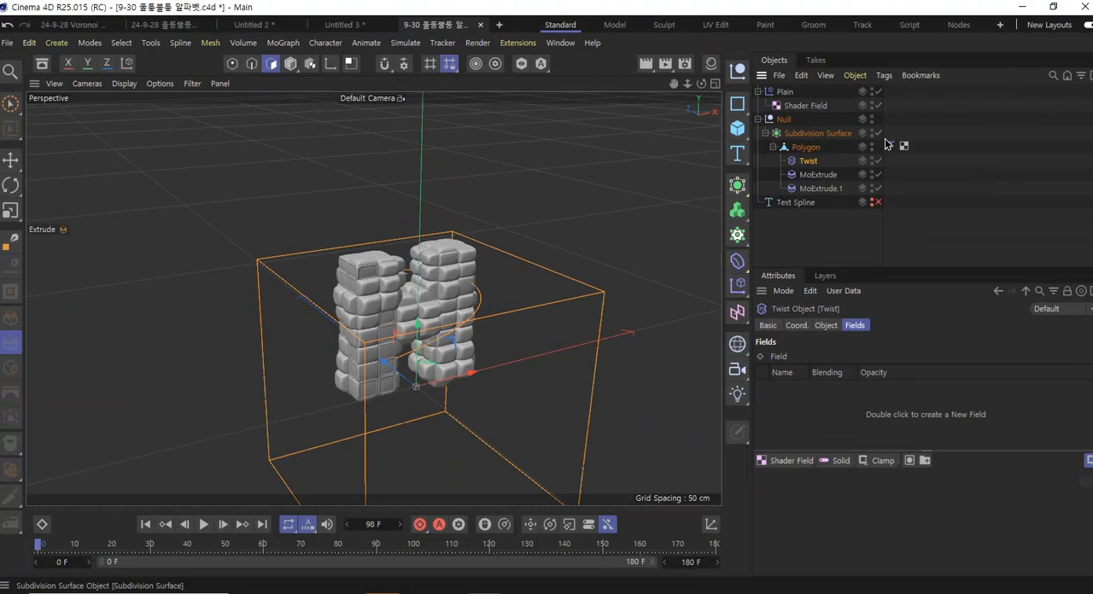
Fit the Twist deformer to its parent and set its size to 150 × 150 × 50 cm.
{"action": "left_click", "coordinate": [826, 326]}
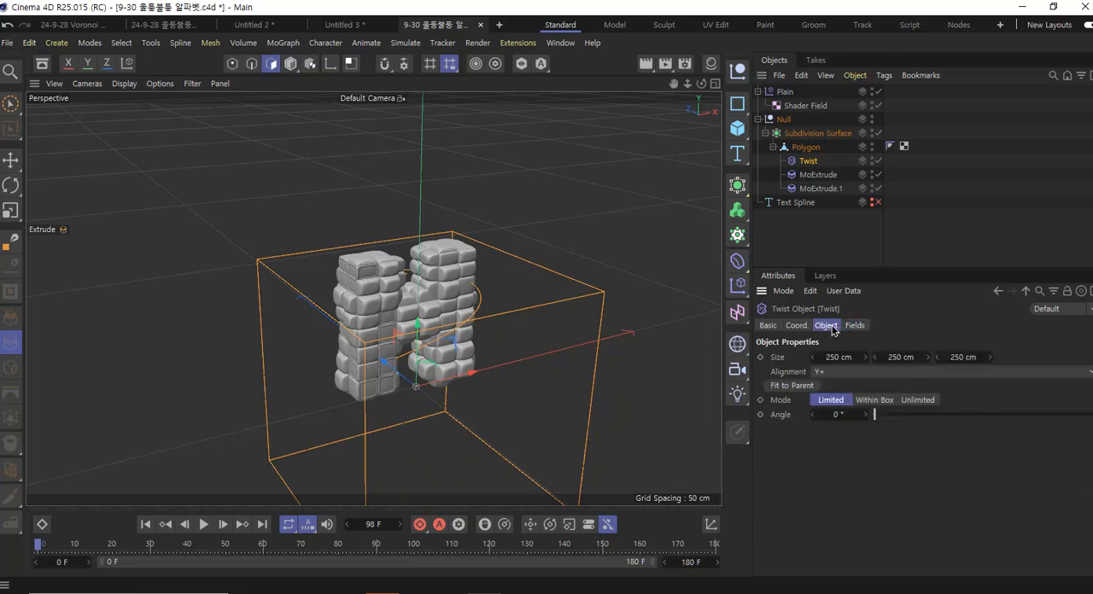
{"action": "left_click", "coordinate": [799, 387]}
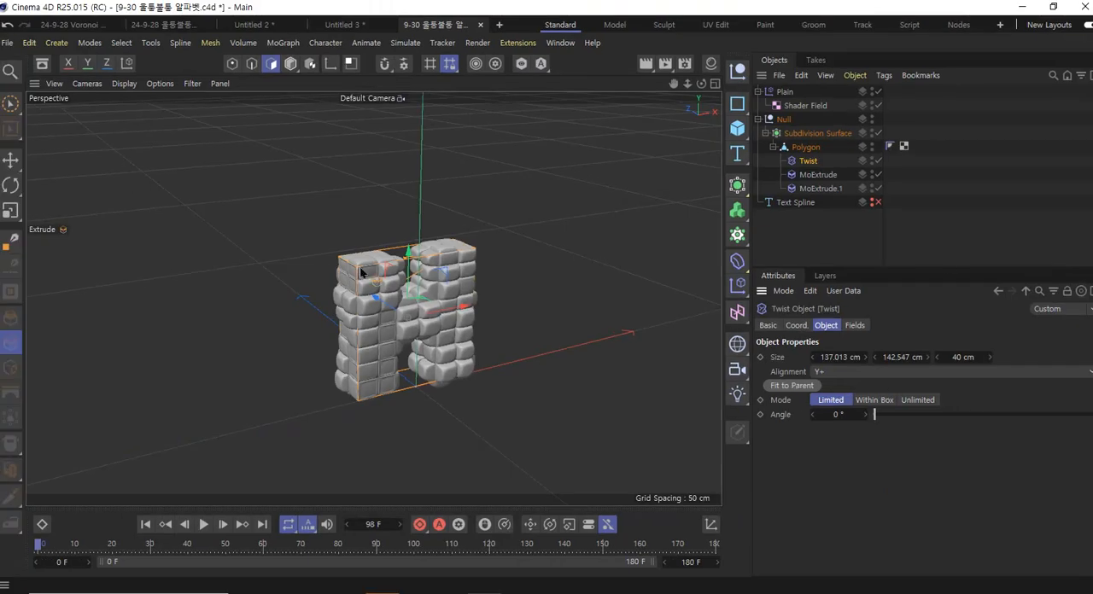
{"action": "left_click", "coordinate": [841, 357]}
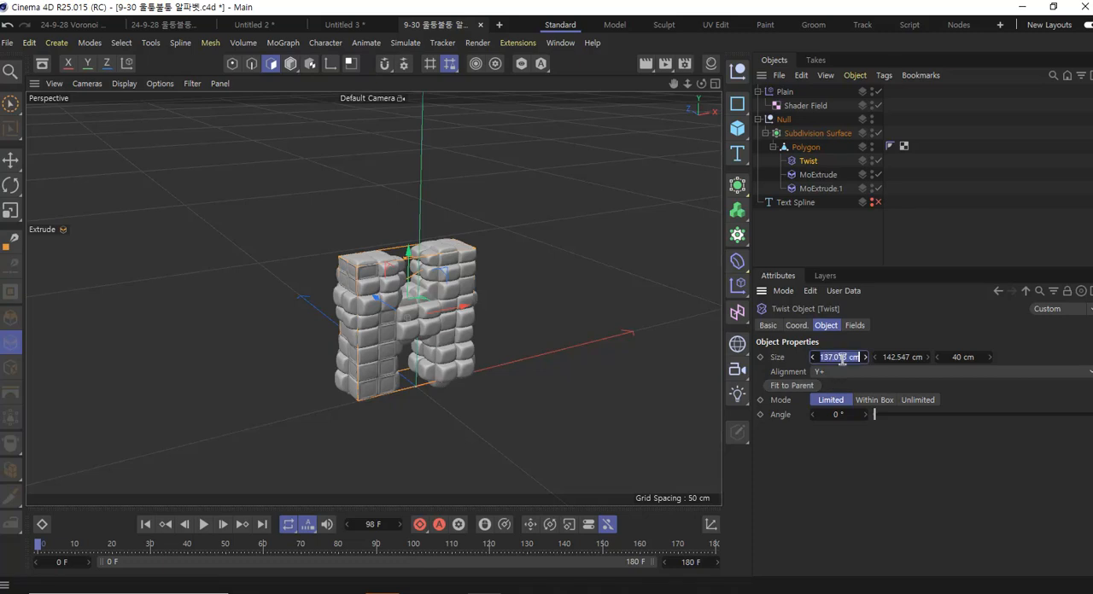
{"action": "type", "text": "150"}
{"action": "key", "text": "Return"}
{"action": "key", "text": "Tab"}
{"action": "type", "text": "150"}
{"action": "key", "text": "Return"}
{"action": "left_click", "coordinate": [963, 357]}
{"action": "type", "text": "50"}
{"action": "key", "text": "Return"}
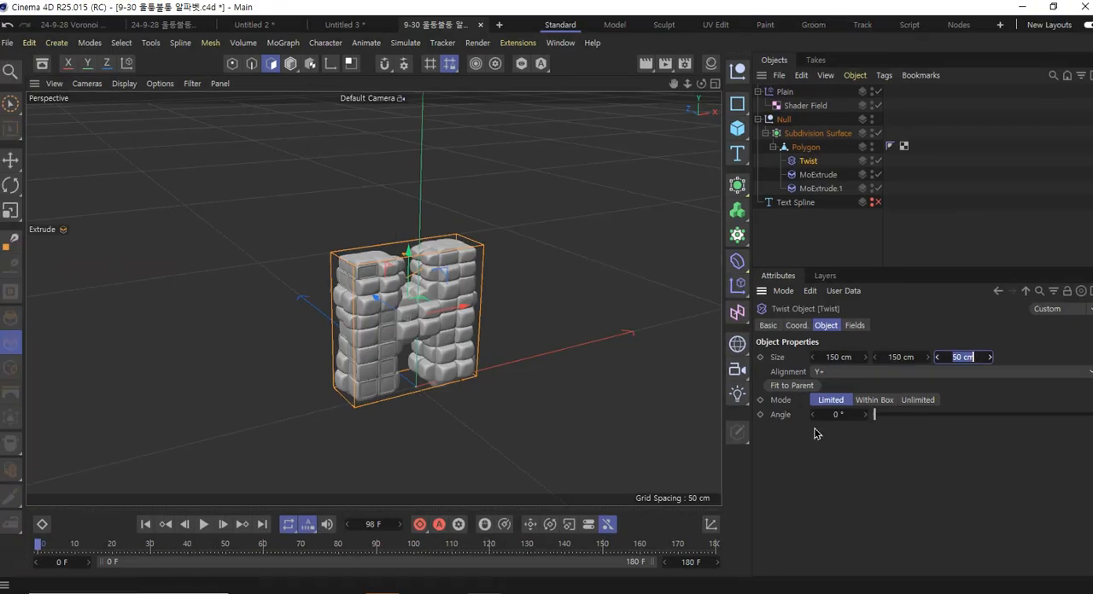
Set the Twist deformer's angle to 30°.
{"action": "left_click", "coordinate": [801, 330]}
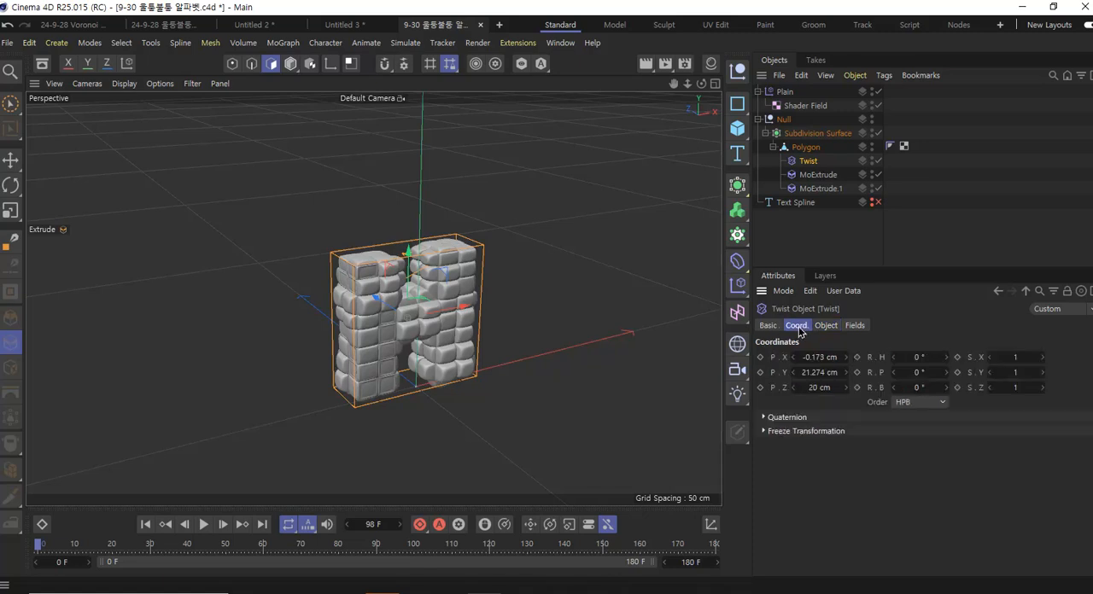
{"action": "left_click", "coordinate": [825, 330]}
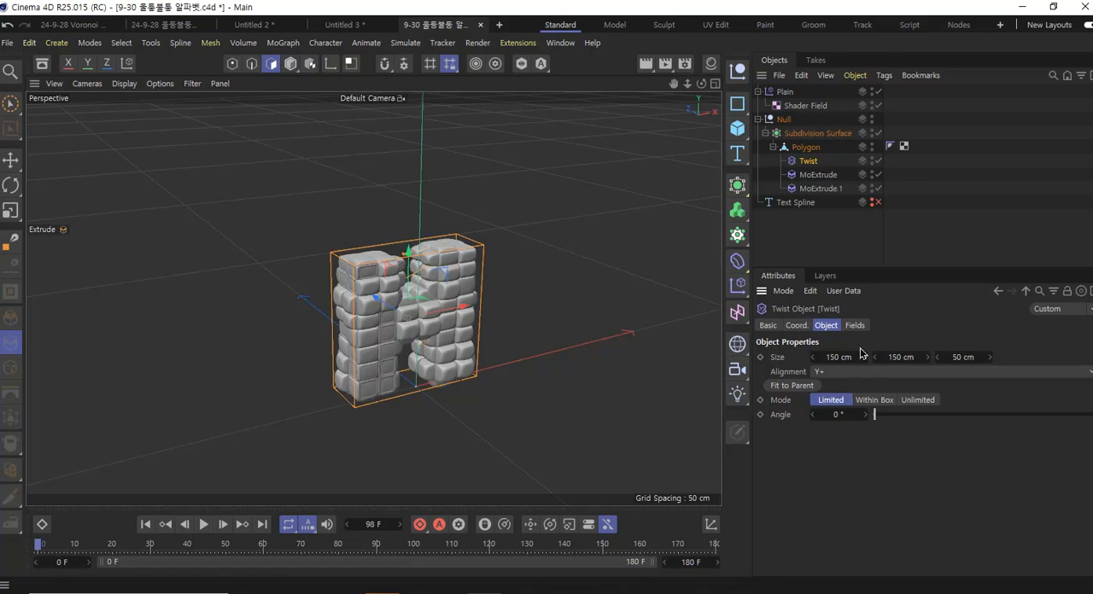
{"action": "mouse_move", "coordinate": [877, 416]}
{"action": "left_mouse_down"}
{"action": "mouse_move", "coordinate": [914, 419]}
{"action": "mouse_move", "coordinate": [870, 417]}
{"action": "left_mouse_up"}
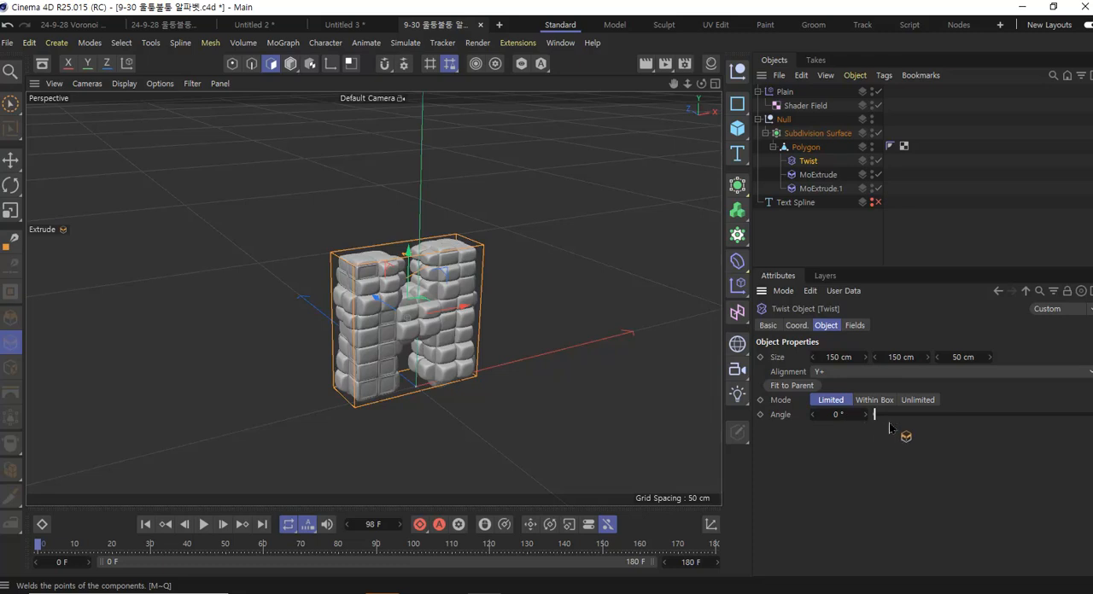
{"action": "left_click", "coordinate": [826, 414]}
{"action": "type", "text": "30"}
{"action": "key", "text": "Return"}
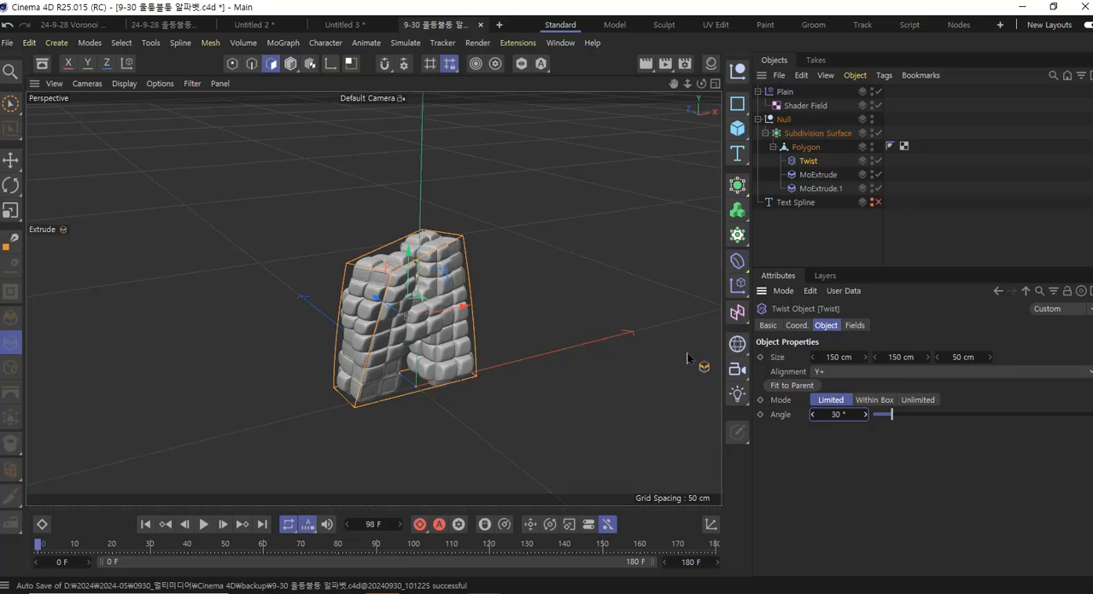
Set the Twist deformer's bank rotation (R.B) to 0° and keyframe it at frame 0.
{"action": "left_click", "coordinate": [798, 327]}
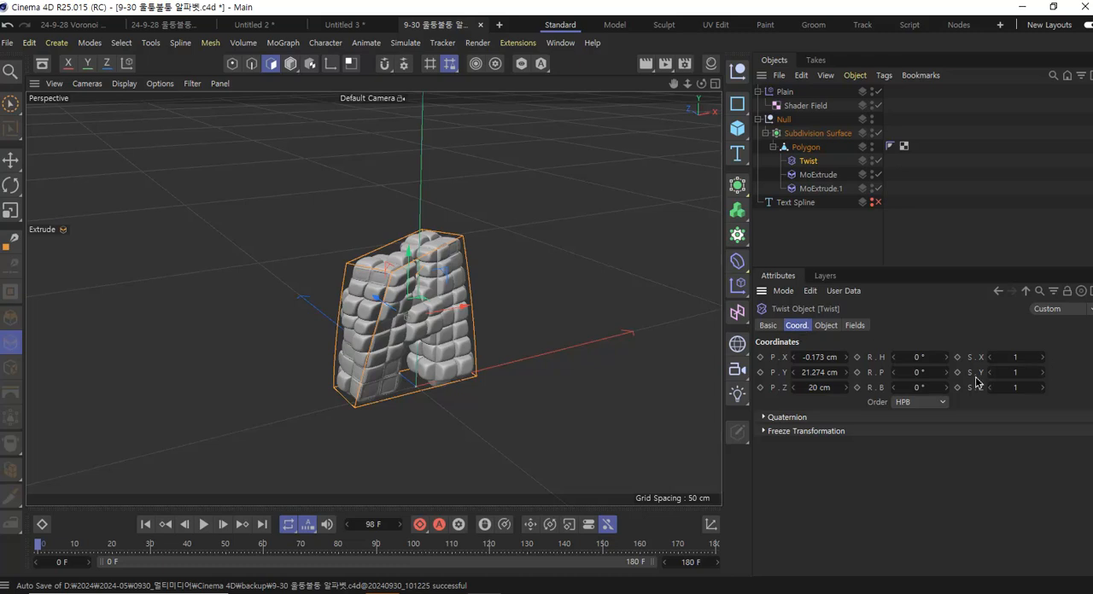
{"action": "left_click_drag", "start_coordinate": [926, 388], "coordinate": [967, 387]}
{"action": "double_click", "coordinate": [916, 388]}
{"action": "type", "text": "0"}
{"action": "key", "text": "Return"}
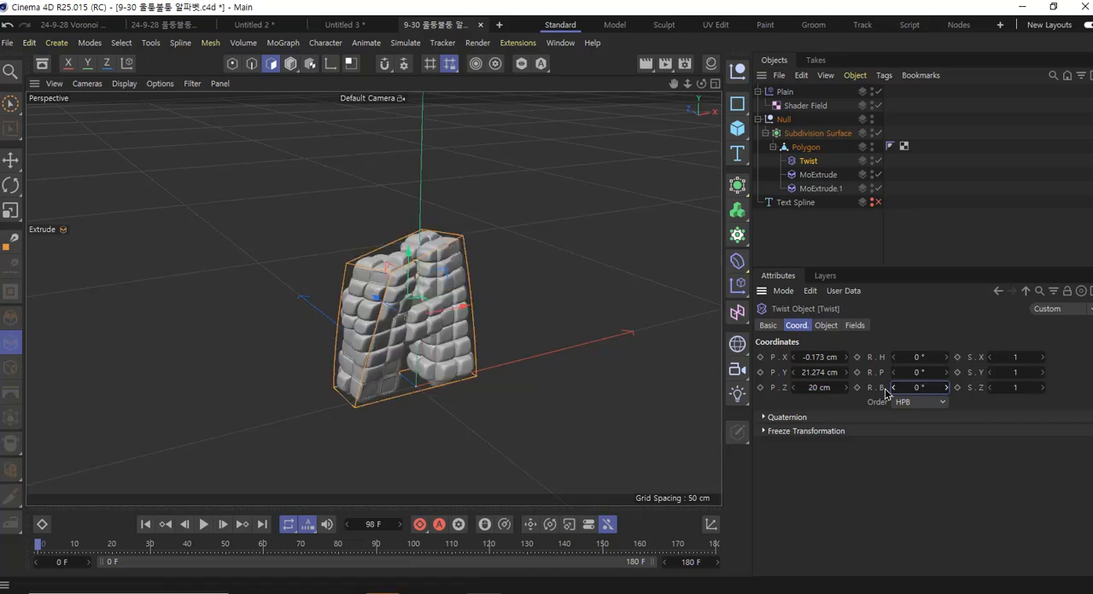
{"action": "left_click", "coordinate": [882, 389]}
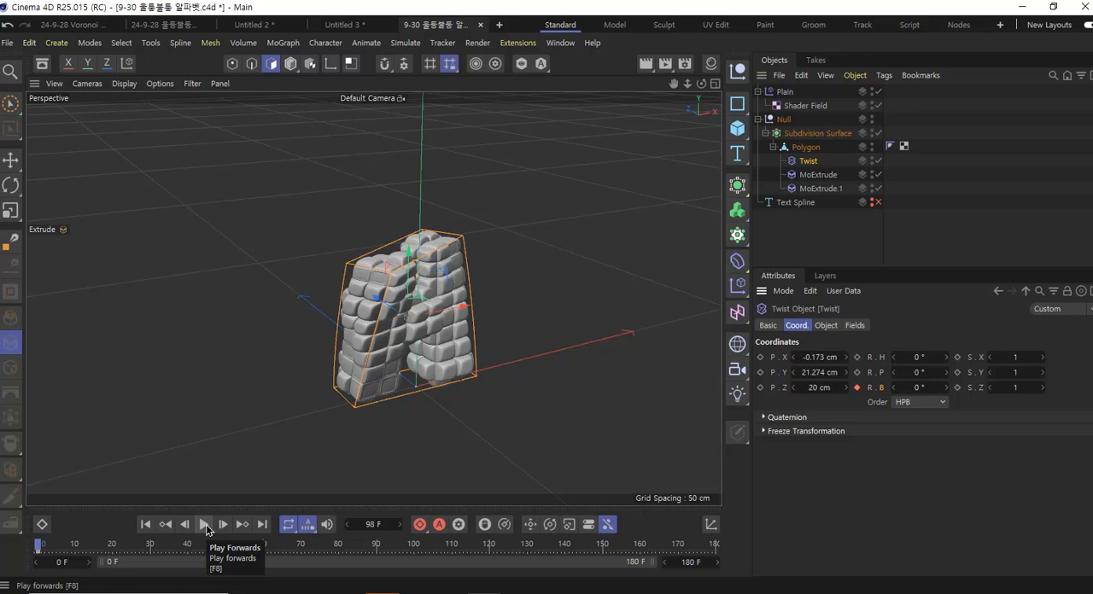
Keyframe the Twist deformer's bank rotation at 720° on frame 180 and preview the animation.
{"action": "left_click", "coordinate": [715, 547]}
{"action": "left_click", "coordinate": [928, 388]}
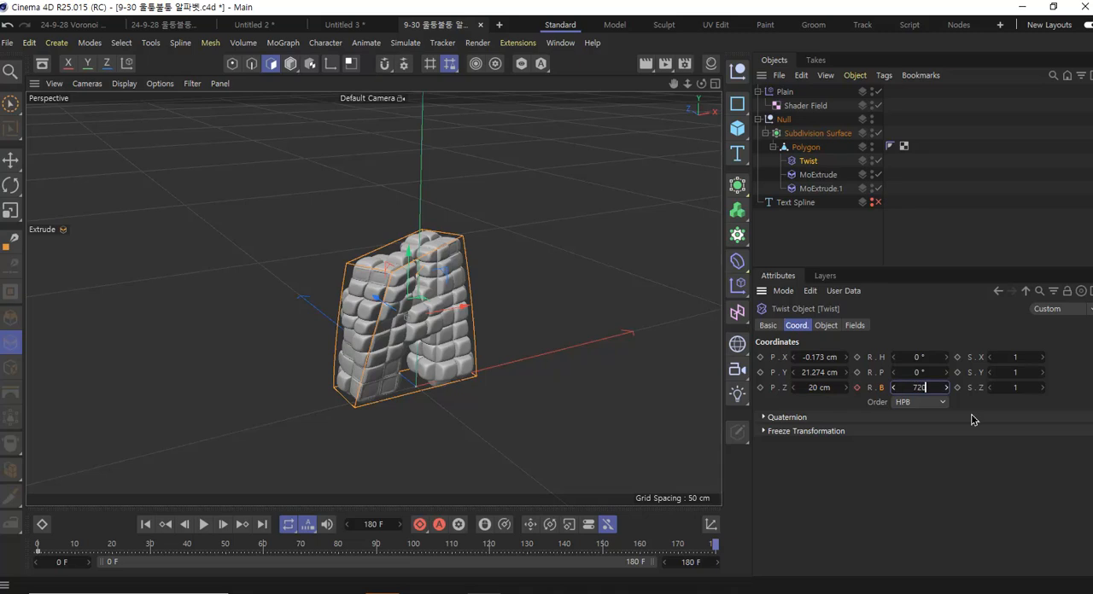
{"action": "type", "text": "720"}
{"action": "left_click", "coordinate": [858, 388]}
{"action": "key", "text": "F8"}
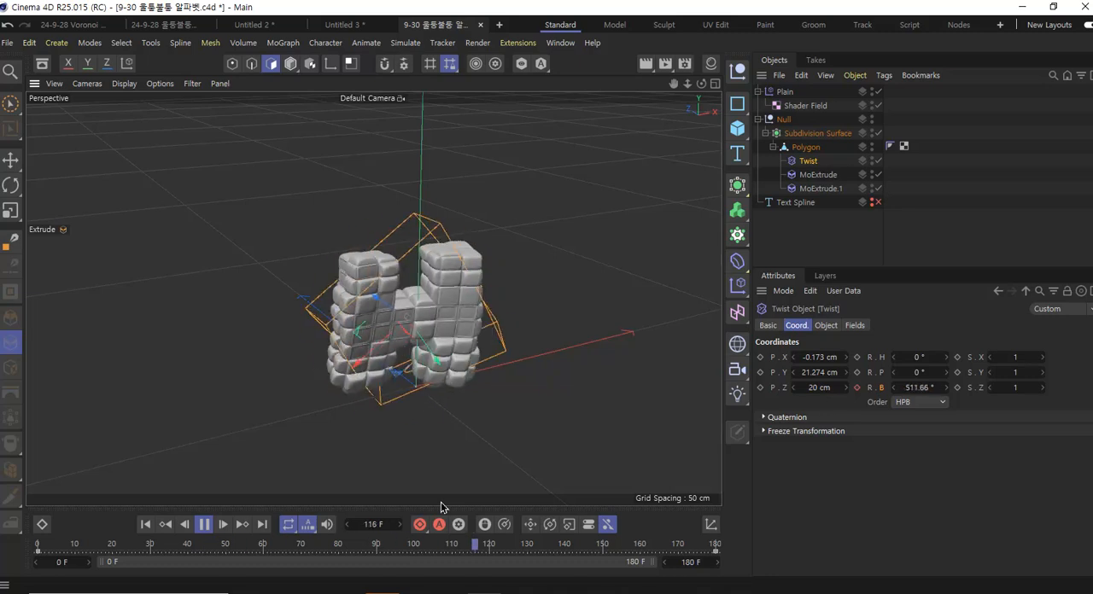
{"action": "key", "text": "F8"}
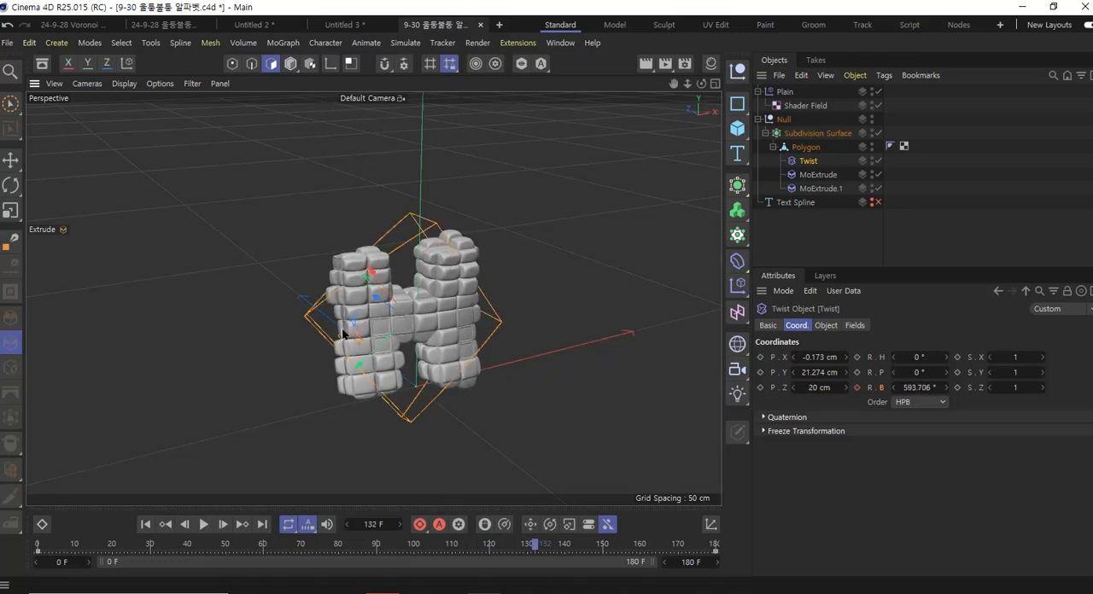
Switch the Twist deformer's mode from Limited to Unlimited and preview the rotating twist.
{"action": "left_click", "coordinate": [825, 325]}
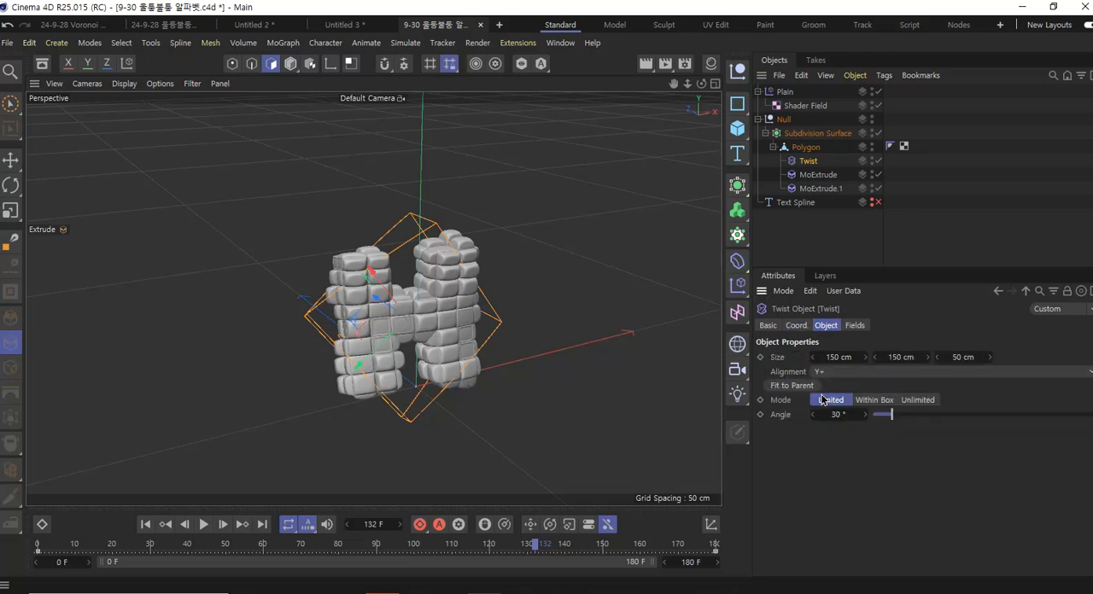
{"action": "left_click", "coordinate": [911, 400]}
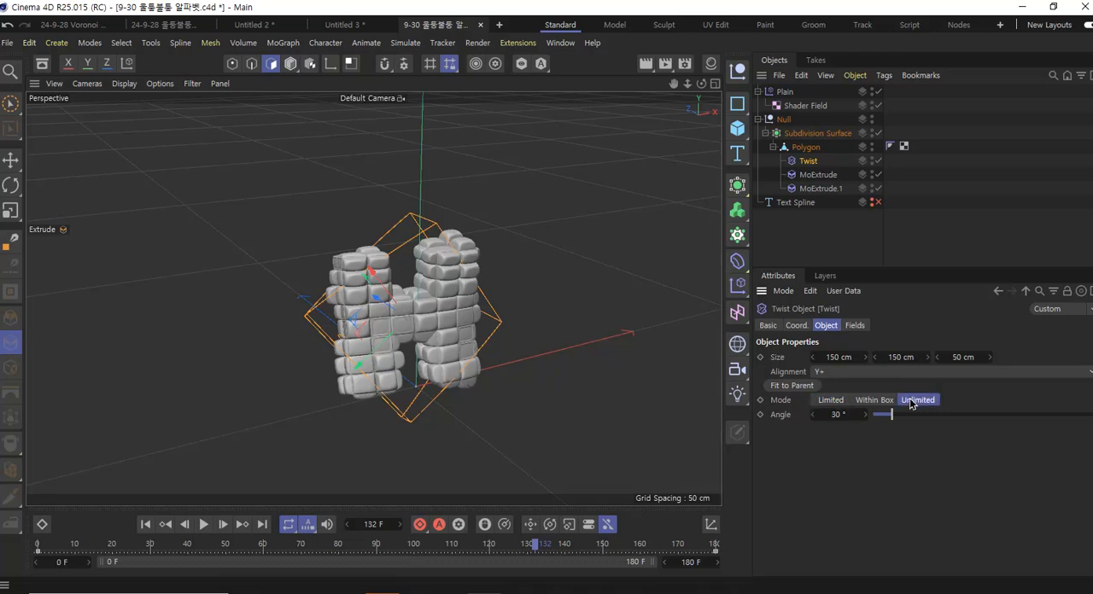
{"action": "left_click", "coordinate": [829, 401]}
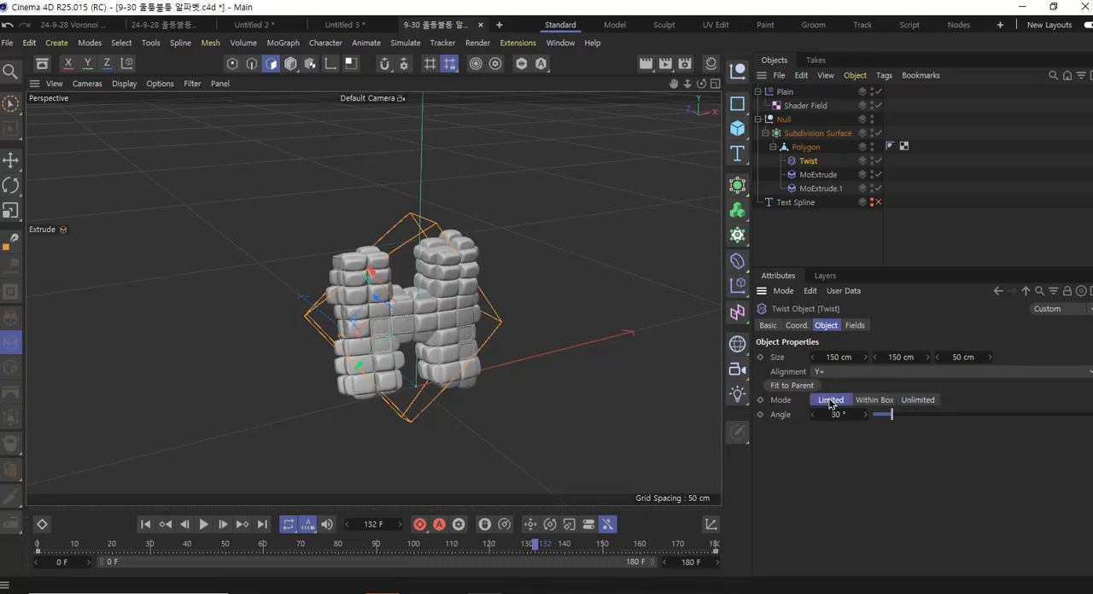
{"action": "left_click", "coordinate": [924, 401]}
{"action": "key", "text": "F8"}
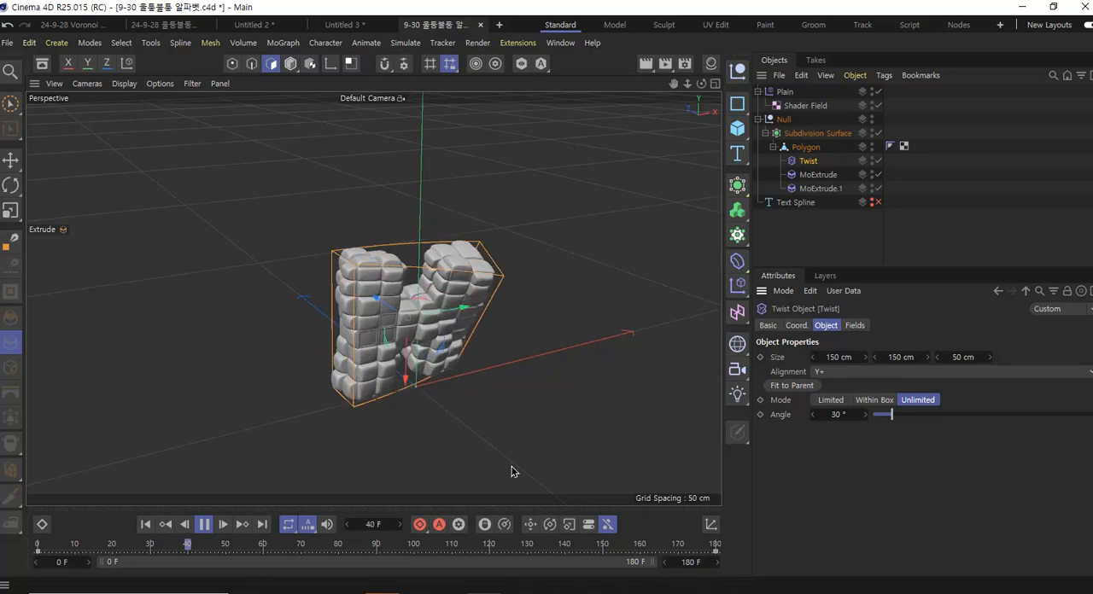
{"action": "key", "text": "F8"}
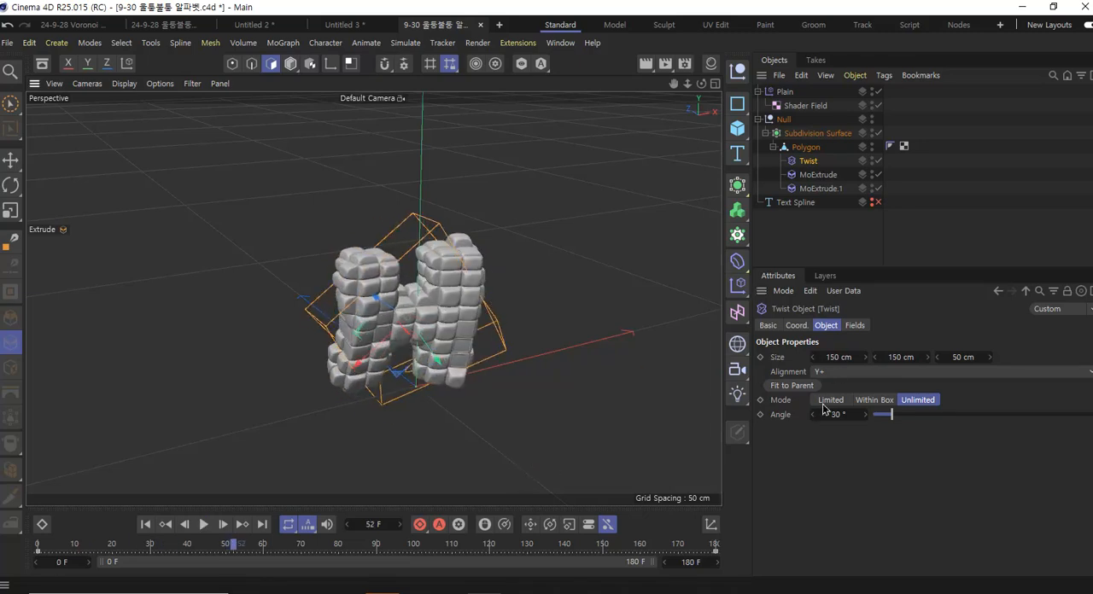
Compare the Twist's Limited and Unlimited modes up close, return to Unlimited and replay the animation.
{"action": "scroll", "coordinate": [474, 295], "scroll_direction": "up", "scroll_amount": 5}
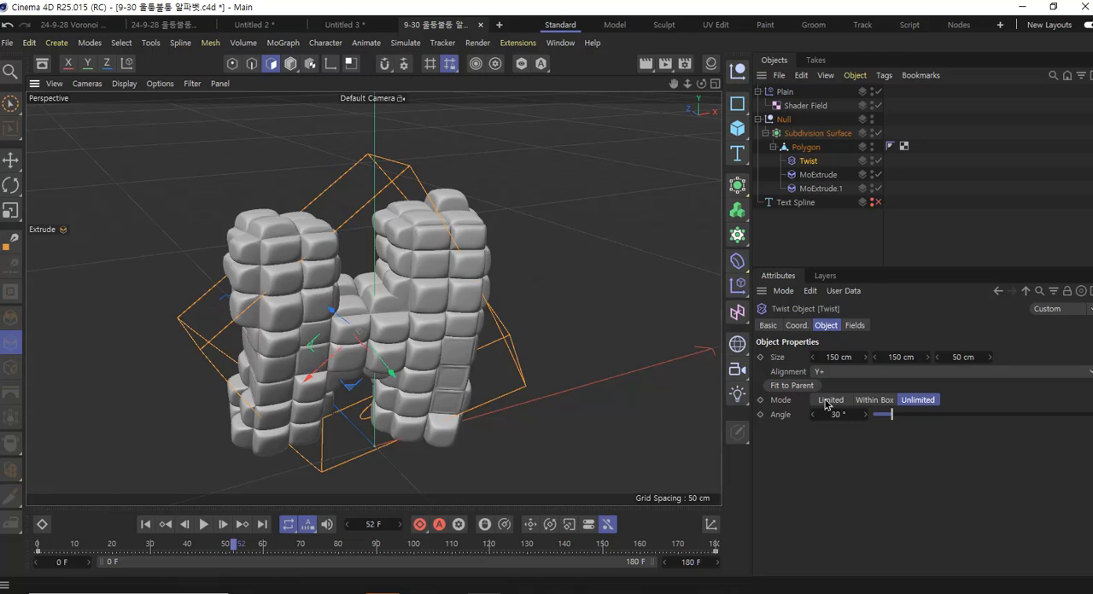
{"action": "left_click", "coordinate": [828, 401]}
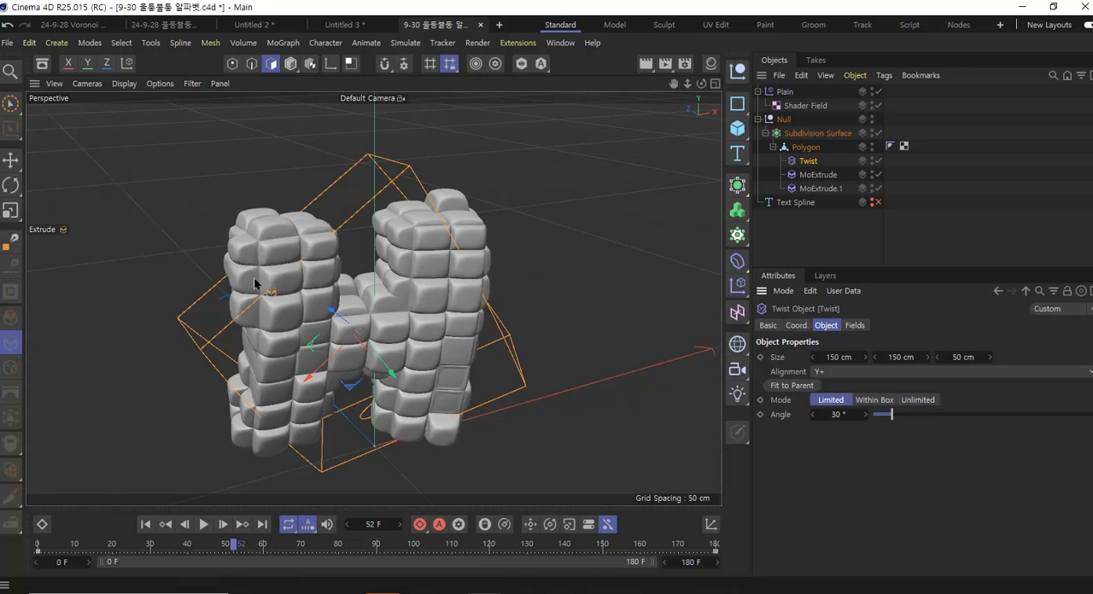
{"action": "left_click", "coordinate": [925, 402]}
{"action": "left_click", "coordinate": [831, 401]}
{"action": "left_click", "coordinate": [917, 401]}
{"action": "key", "text": "F8"}
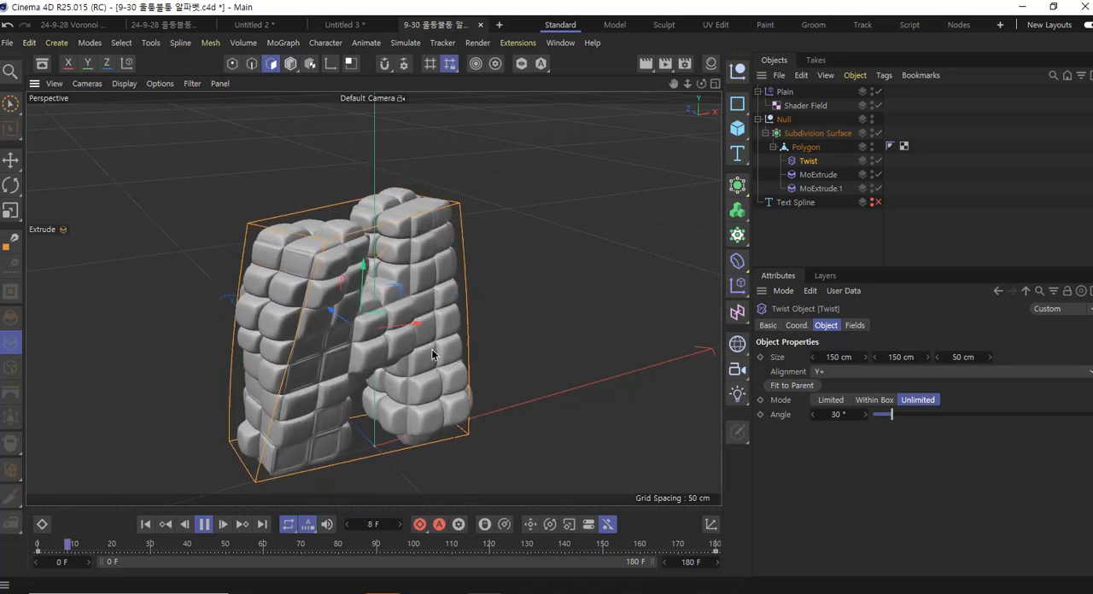
{"action": "key", "text": "space"}
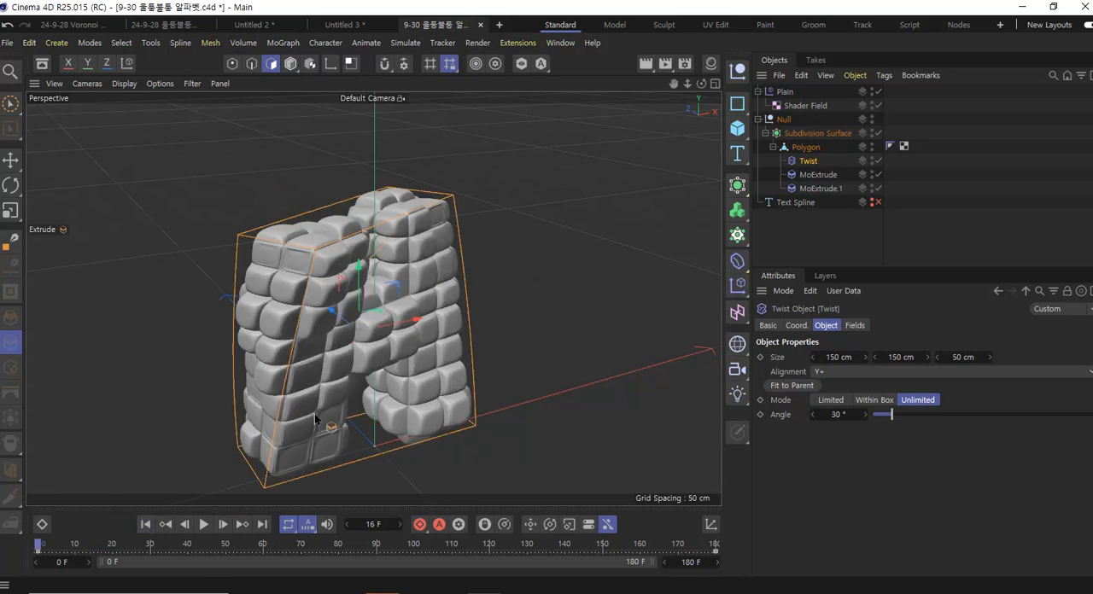
Add a Bulge deformer and place it under the Polygon object, between Twist and the first MoExtrude.
{"action": "scroll", "coordinate": [254, 373], "scroll_direction": "down", "scroll_amount": 3}
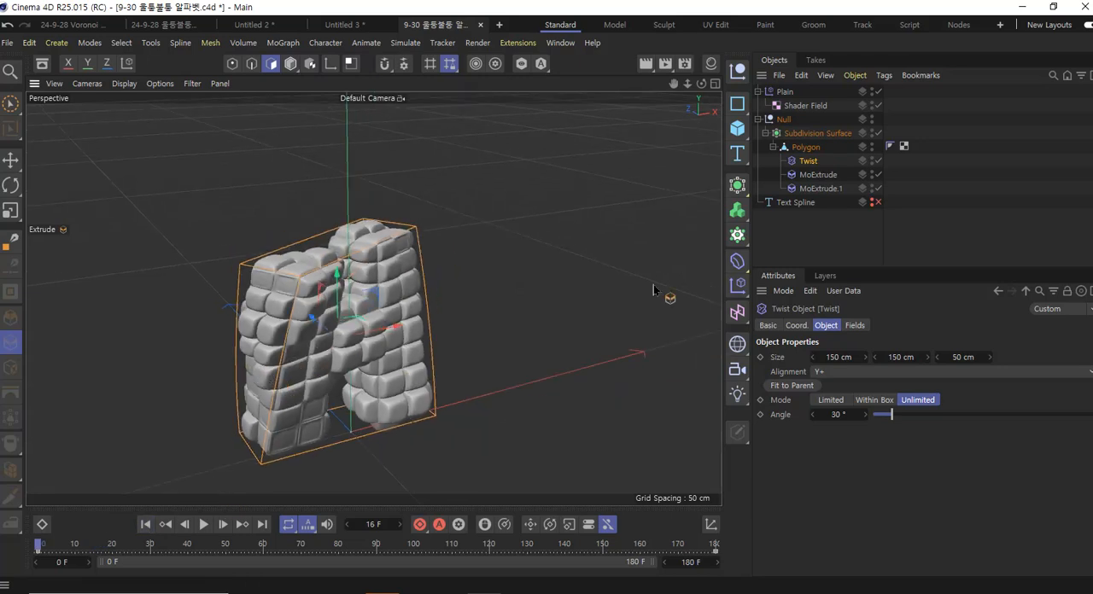
{"action": "left_click", "coordinate": [737, 285]}
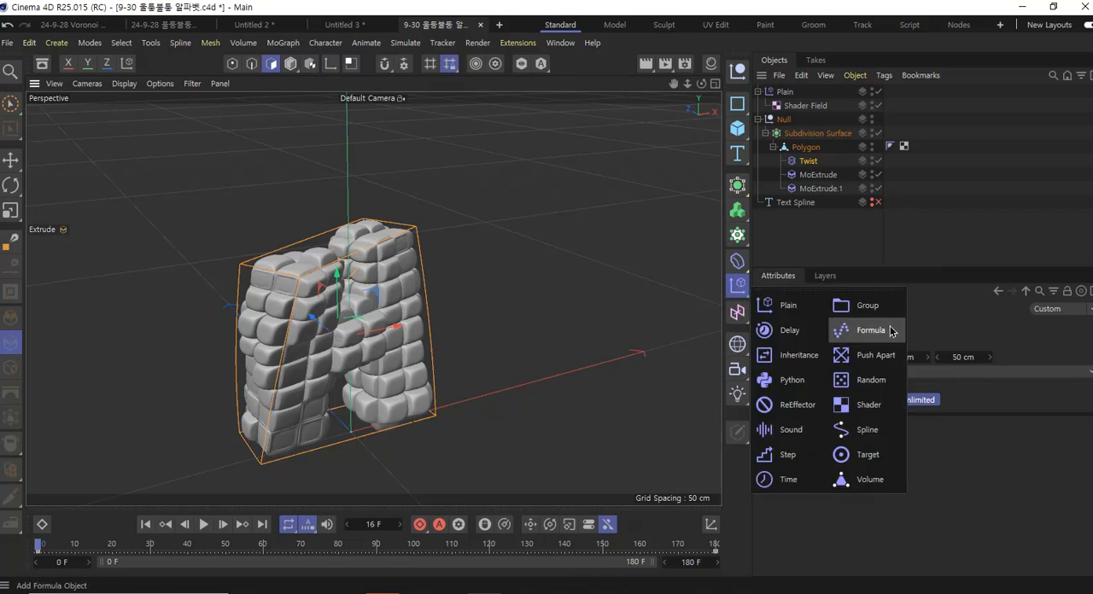
{"action": "left_click", "coordinate": [738, 262]}
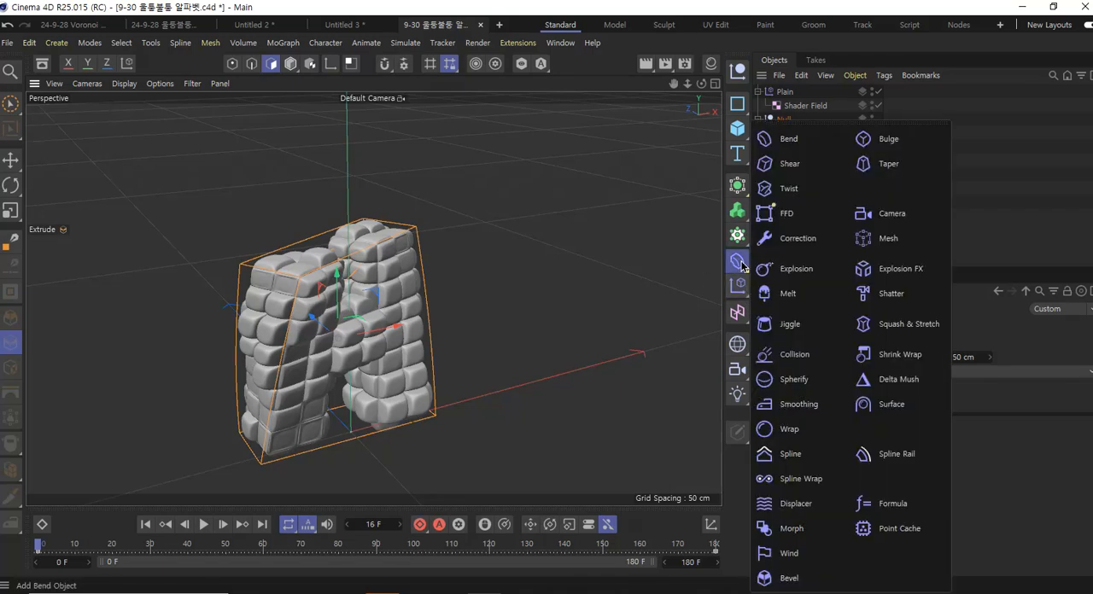
{"action": "left_click", "coordinate": [888, 140]}
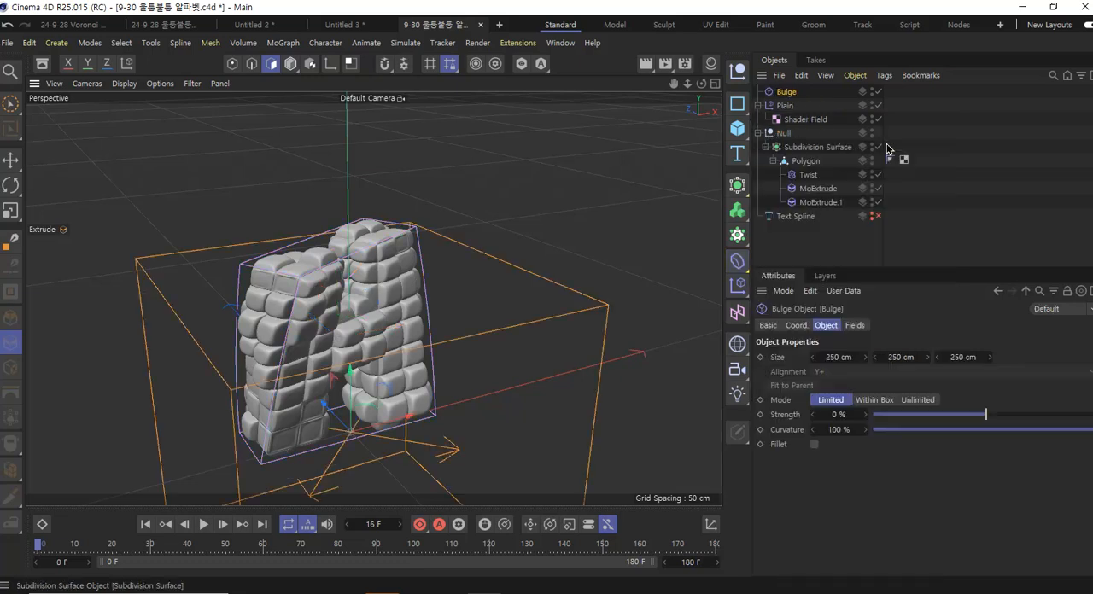
{"action": "left_click_drag", "start_coordinate": [801, 106], "coordinate": [821, 183]}
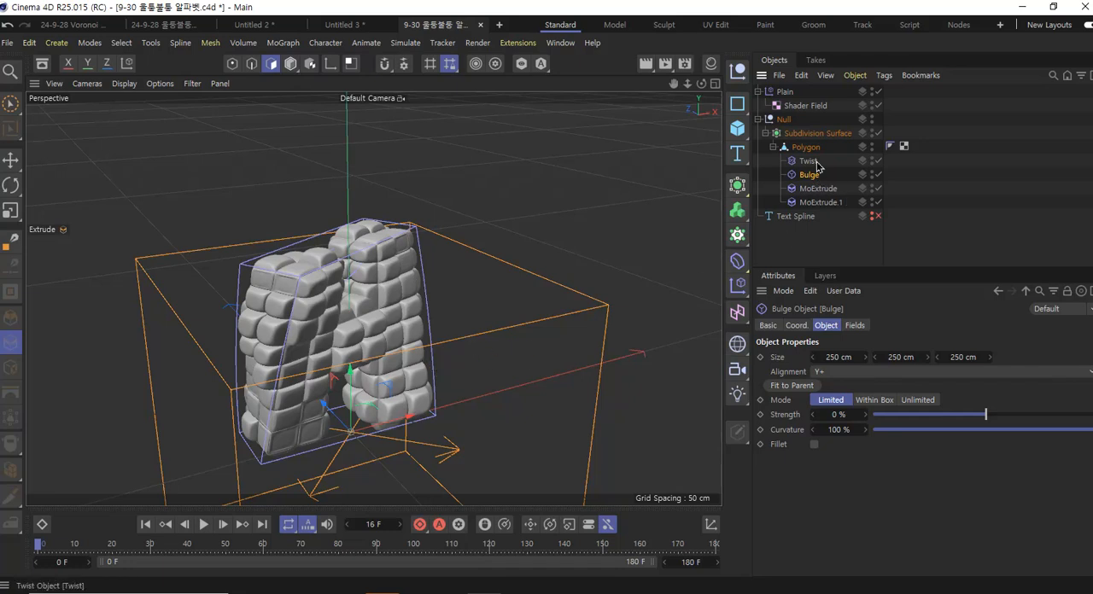
Fit the Bulge deformer to its parent and set its size to 150 × 150 × 50 cm.
{"action": "left_click", "coordinate": [809, 162]}
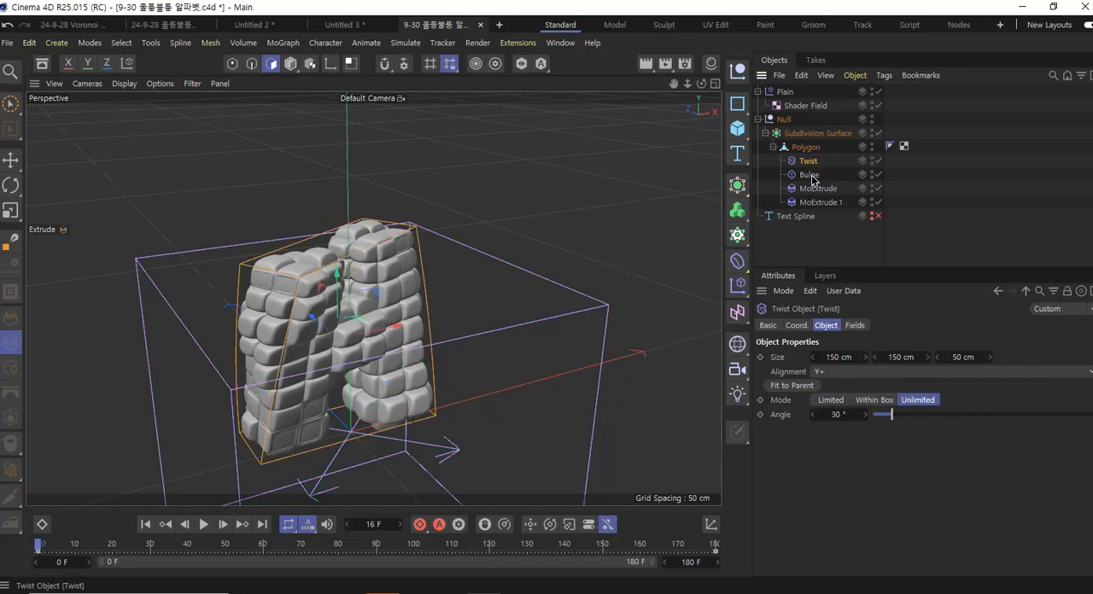
{"action": "left_click", "coordinate": [810, 175]}
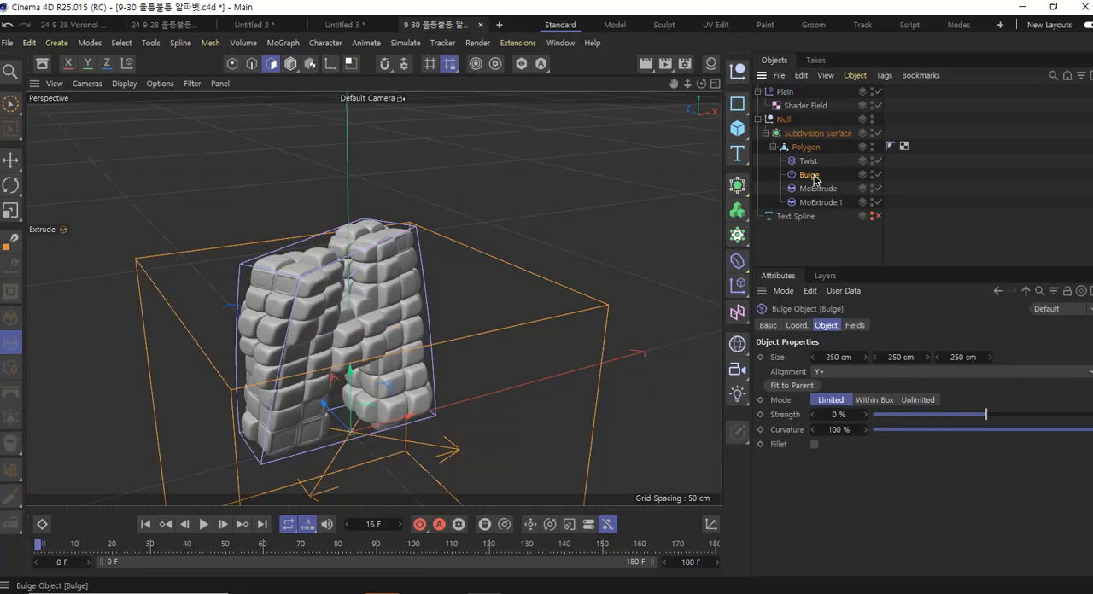
{"action": "left_click", "coordinate": [793, 389]}
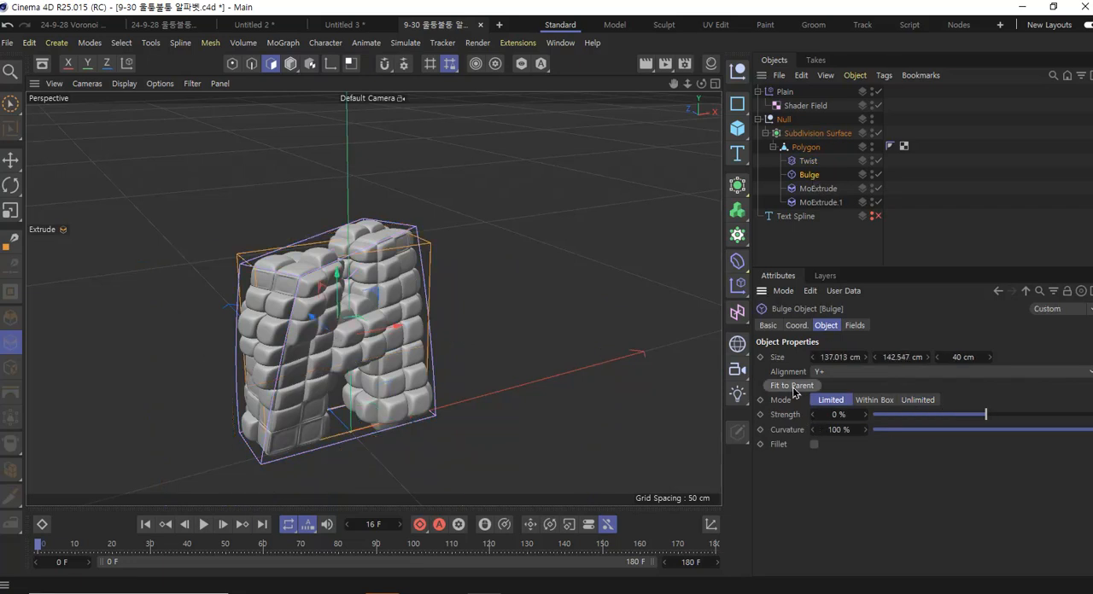
{"action": "double_click", "coordinate": [841, 357]}
{"action": "type", "text": "150"}
{"action": "key", "text": "Tab"}
{"action": "type", "text": "150"}
{"action": "key", "text": "Tab"}
{"action": "type", "text": "50"}
{"action": "key", "text": "Return"}
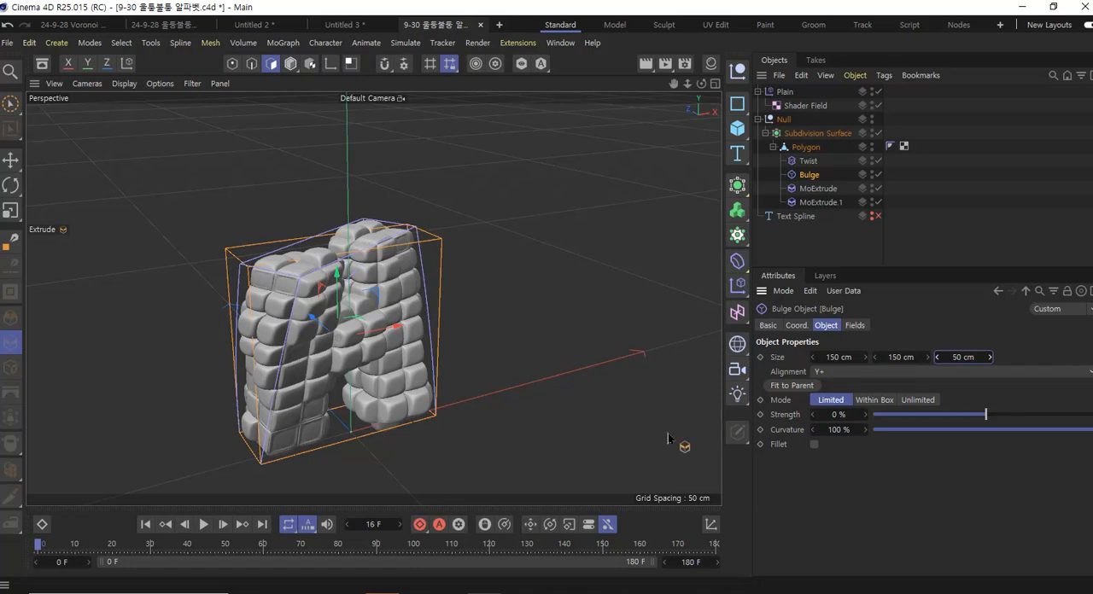
Set the Bulge deformer's strength to -5 % and keyframe it at frame 0.
{"action": "left_click_drag", "start_coordinate": [574, 511], "coordinate": [576, 485]}
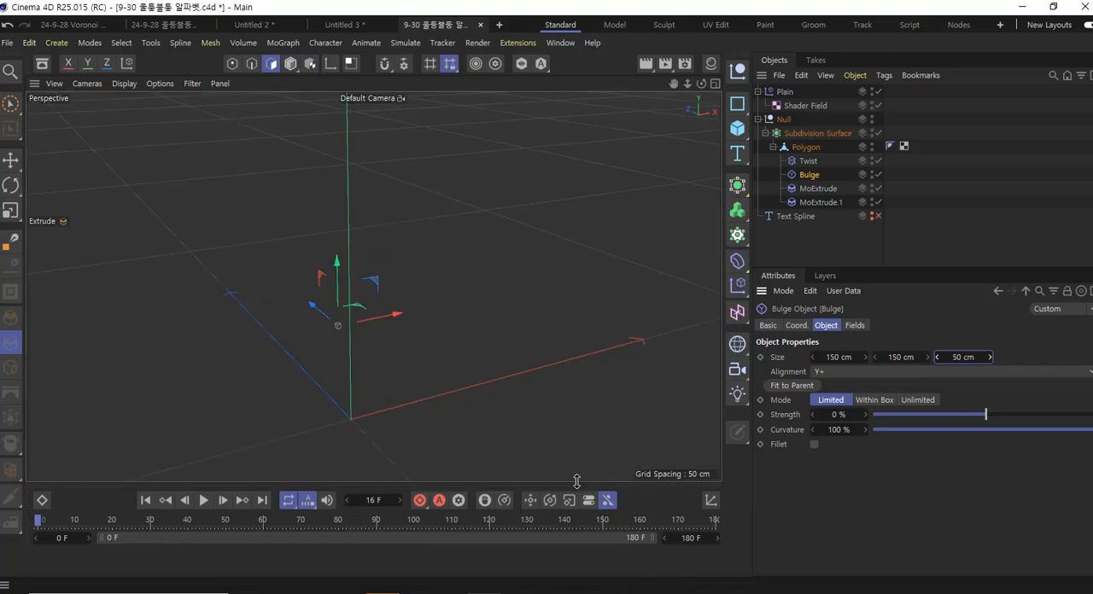
{"action": "left_click", "coordinate": [841, 415]}
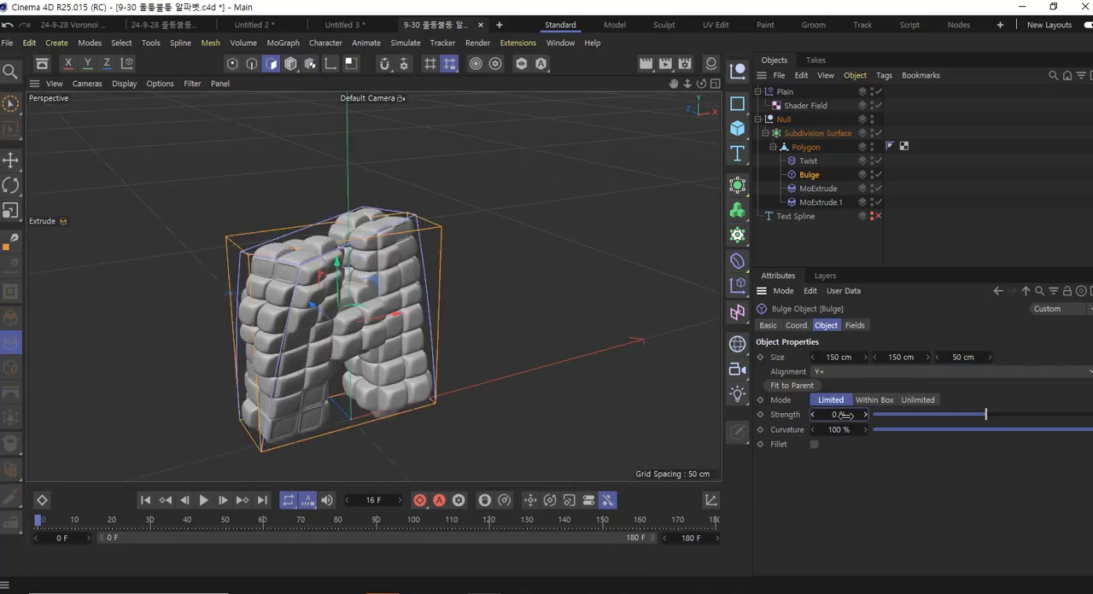
{"action": "key", "text": "BackSpace"}
{"action": "type", "text": "-5"}
{"action": "key", "text": "Return"}
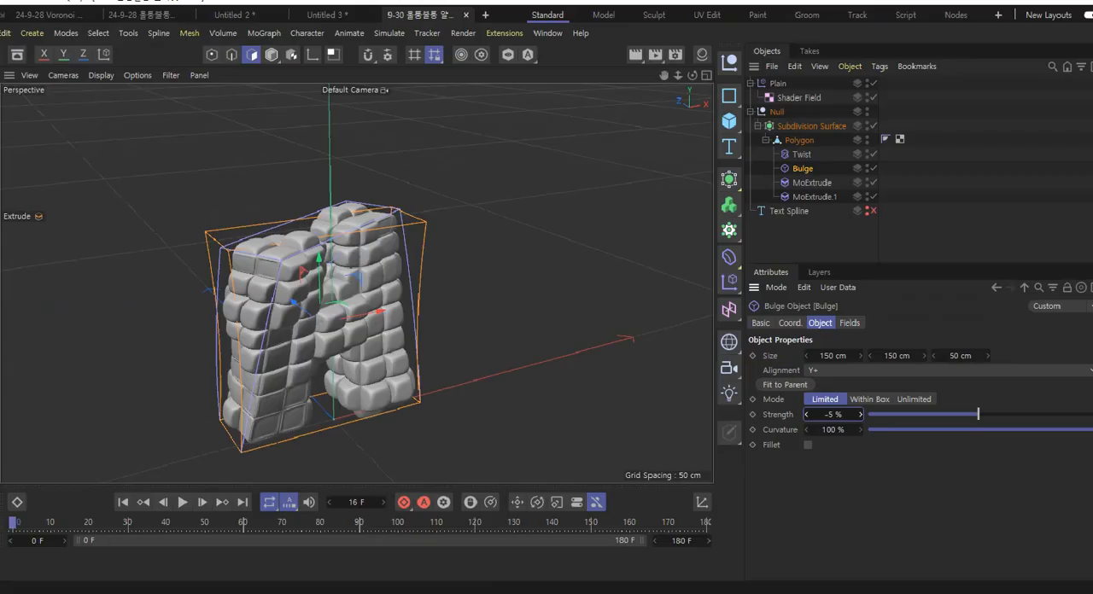
{"action": "left_click_drag", "start_coordinate": [257, 365], "coordinate": [233, 353], "text": "alt"}
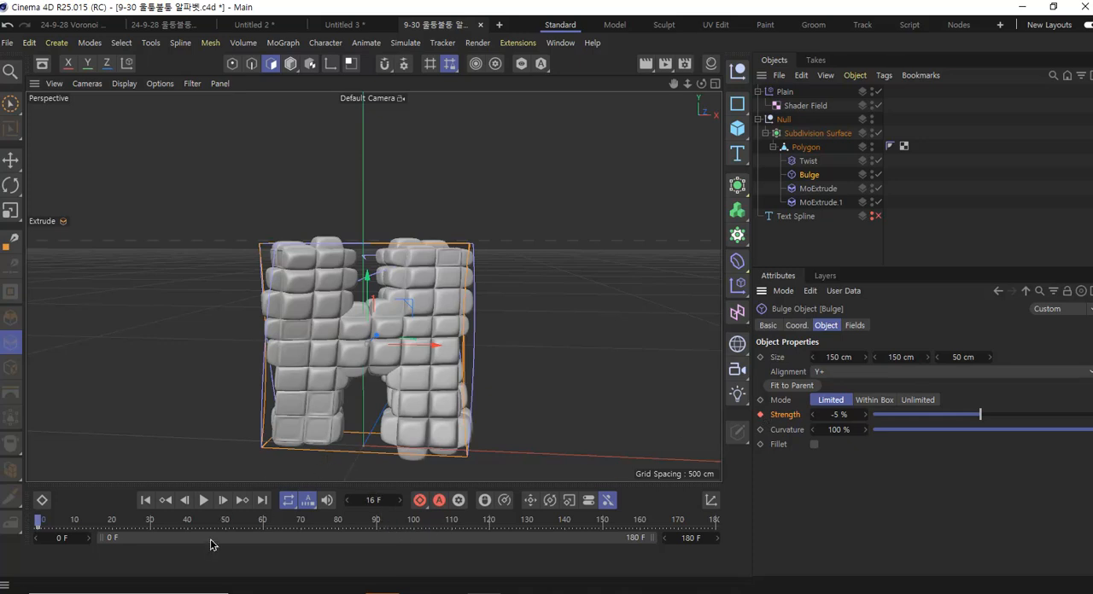
Set the Bulge deformer's strength to 20 % at frame 45 and keyframe it.
{"action": "left_click", "coordinate": [209, 527]}
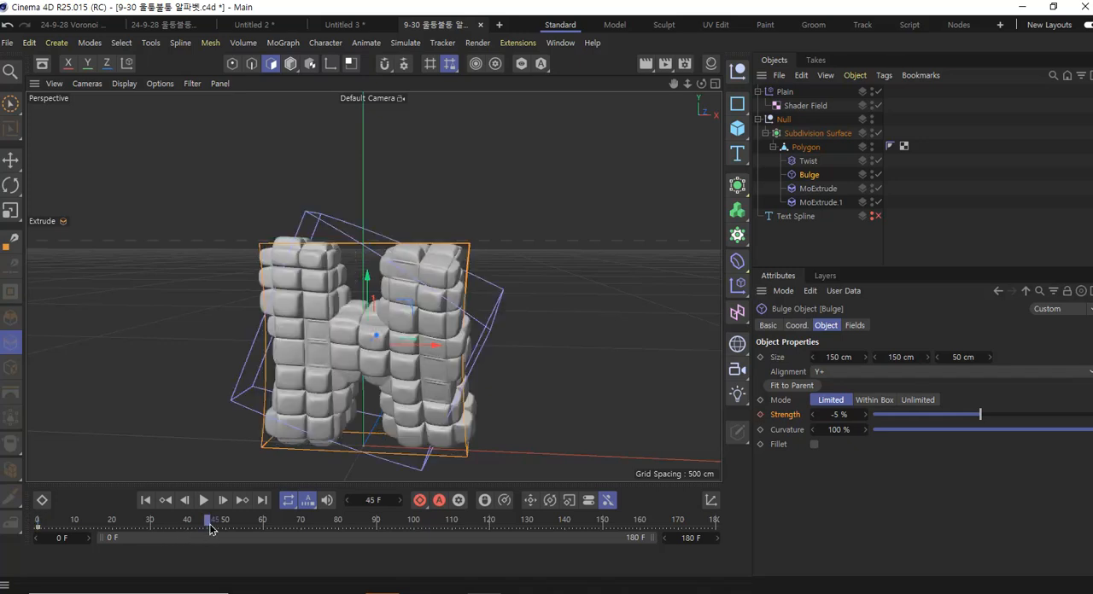
{"action": "left_click", "coordinate": [838, 414]}
{"action": "type", "text": "20"}
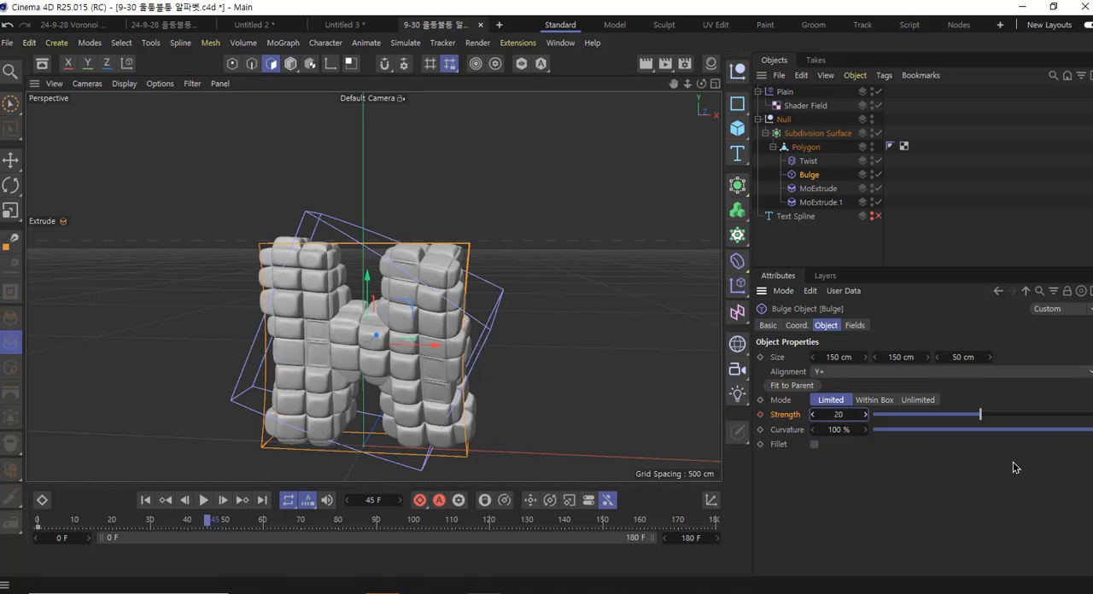
{"action": "key", "text": "Return"}
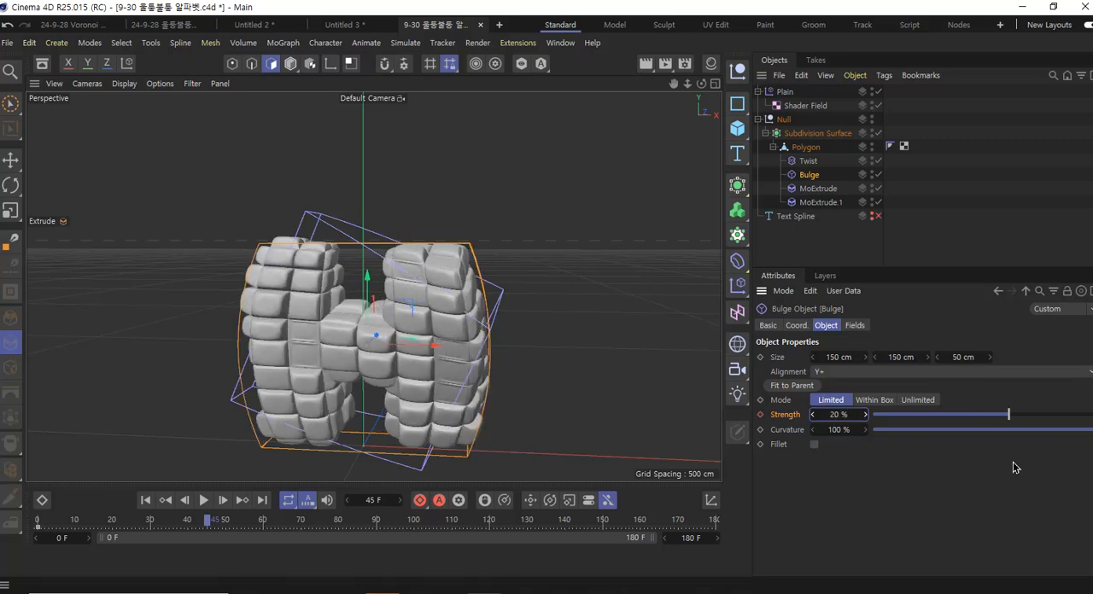
{"action": "left_click", "coordinate": [759, 415]}
Keyframe the Bulge deformer's strength at -5 % at frame 90.
{"action": "left_click", "coordinate": [377, 523]}
{"action": "left_click", "coordinate": [838, 414]}
{"action": "type", "text": "-5"}
{"action": "key", "text": "Return"}
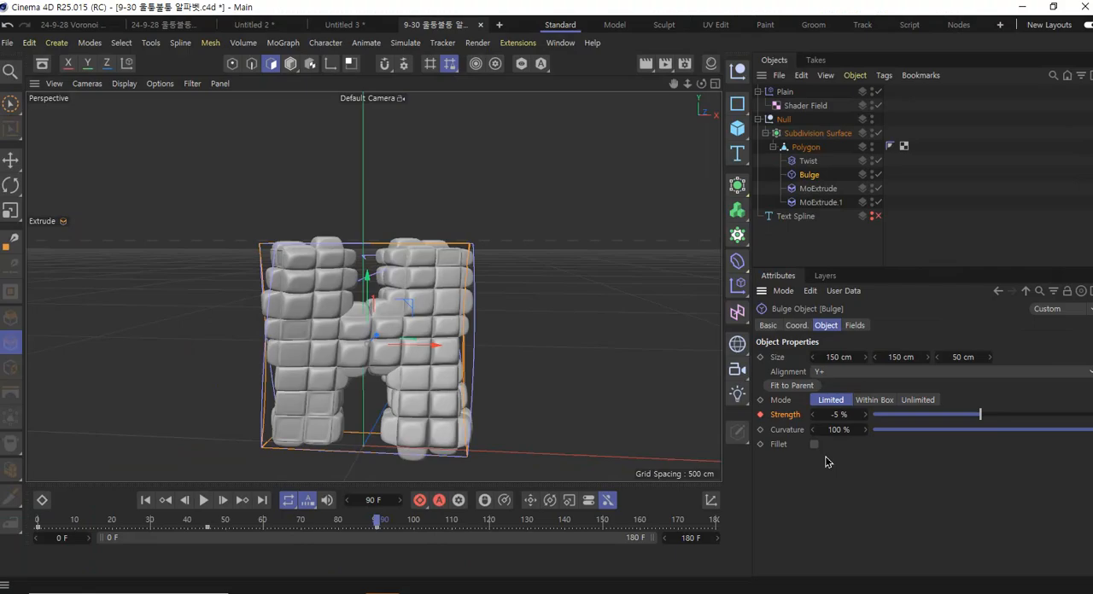
Play the animation from the start to check the keyframed Bulge.
{"action": "left_click", "coordinate": [146, 502]}
{"action": "key", "text": "F8"}
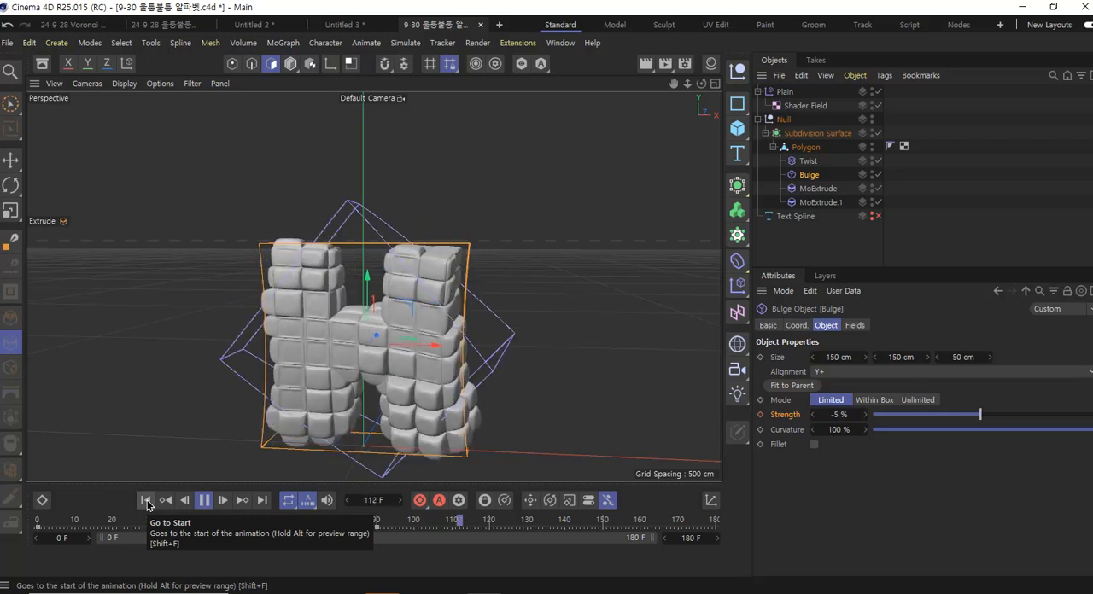
{"action": "left_click", "coordinate": [203, 501]}
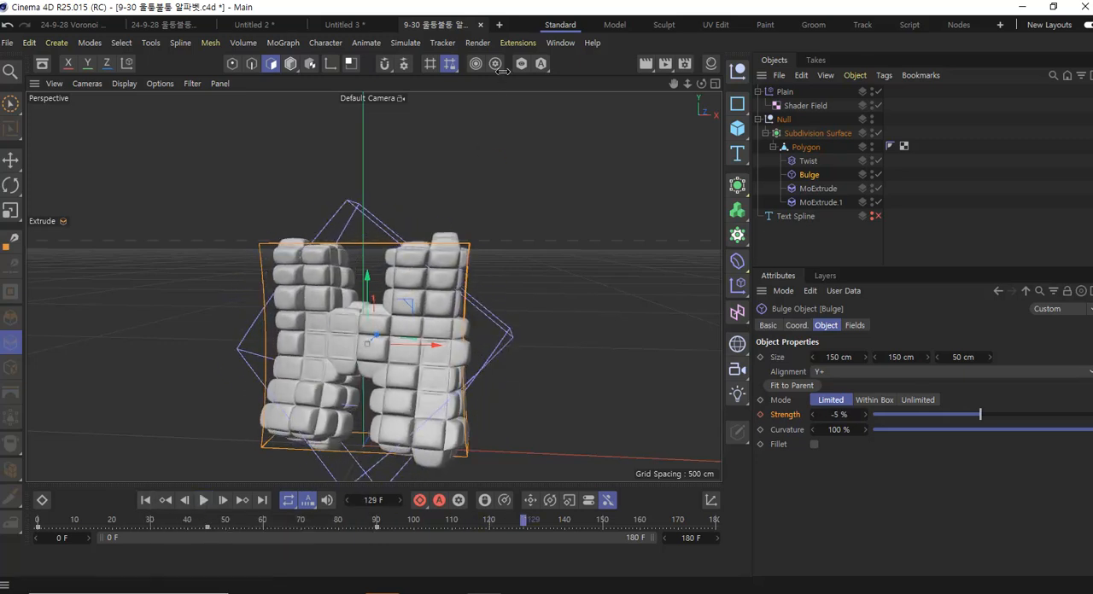
Open the Dope Sheet timeline, undock it as a floating window and enlarge it.
{"action": "left_click", "coordinate": [560, 43]}
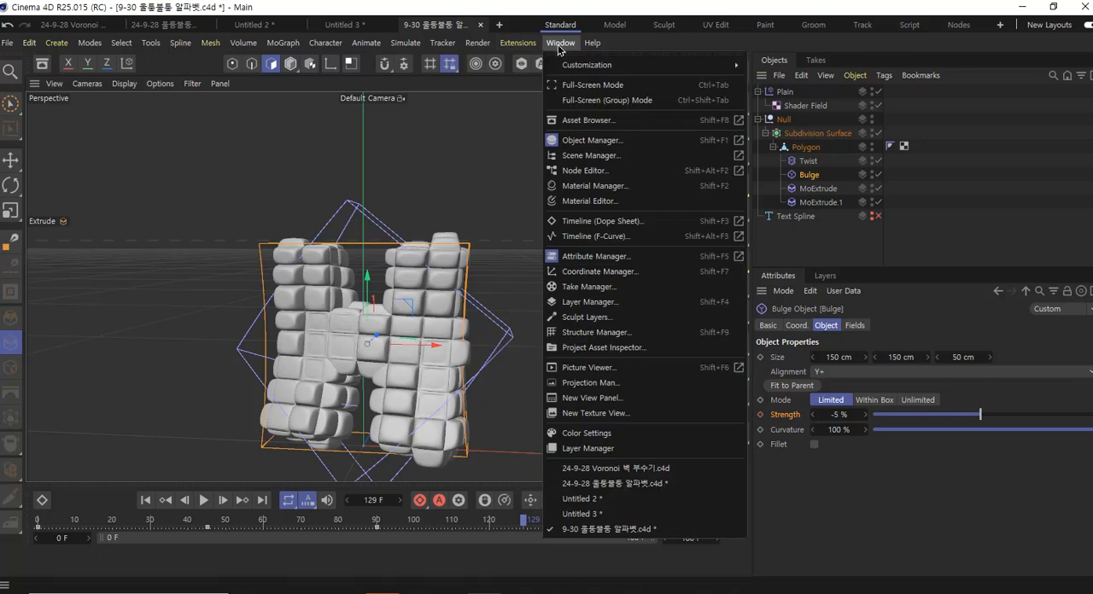
{"action": "left_click", "coordinate": [602, 222]}
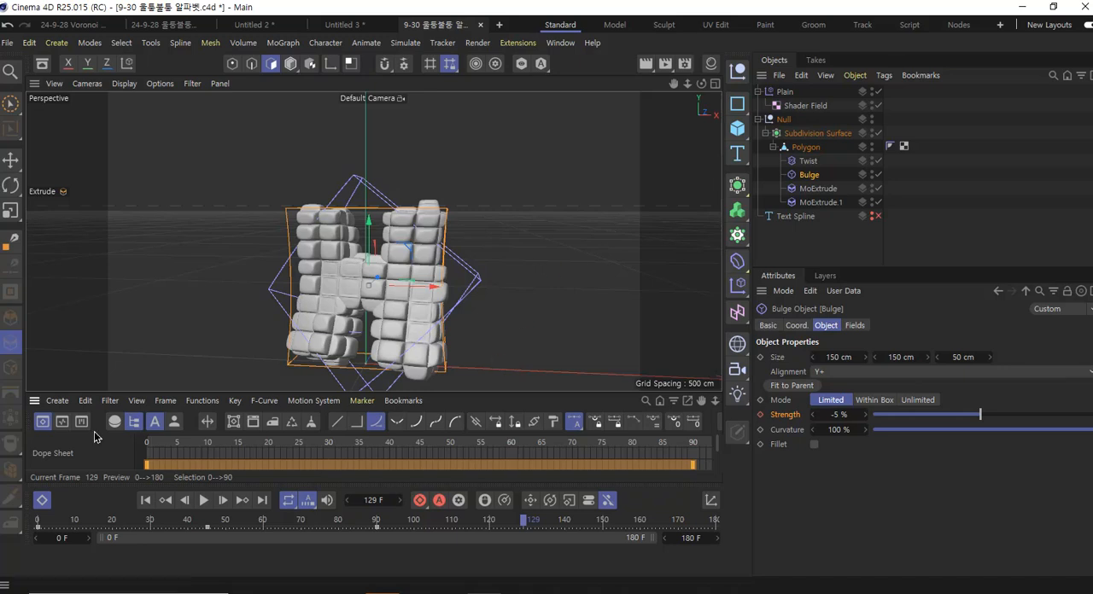
{"action": "left_click", "coordinate": [35, 401]}
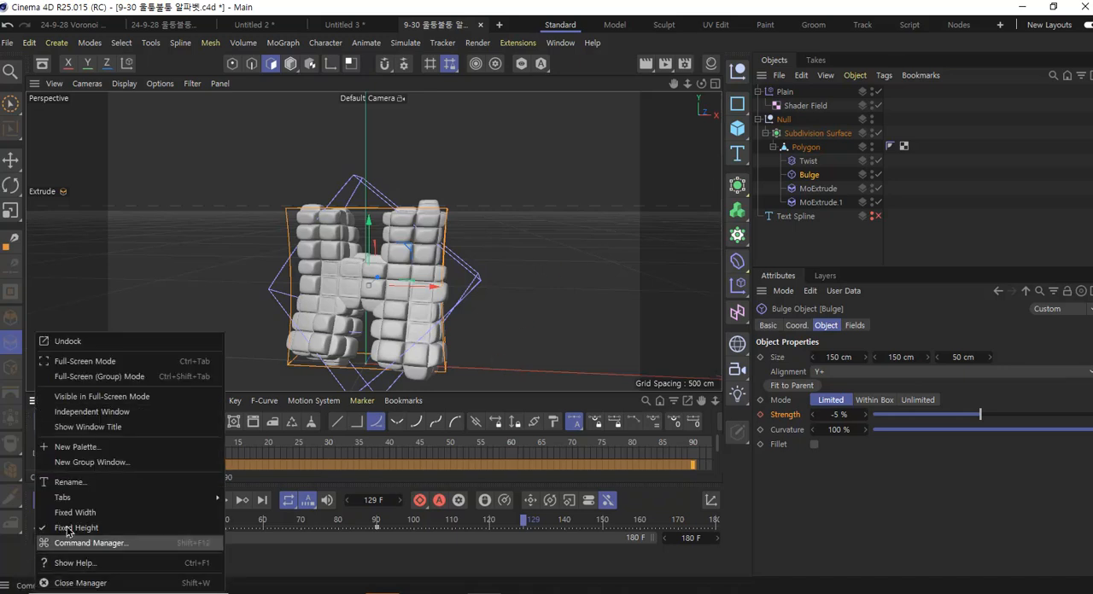
{"action": "left_click", "coordinate": [98, 341]}
{"action": "left_click_drag", "start_coordinate": [213, 385], "coordinate": [280, 181]}
{"action": "left_click_drag", "start_coordinate": [787, 279], "coordinate": [749, 448]}
Set the After behaviour of the Bulge's Strength track to Repeat.
{"action": "left_click", "coordinate": [141, 305]}
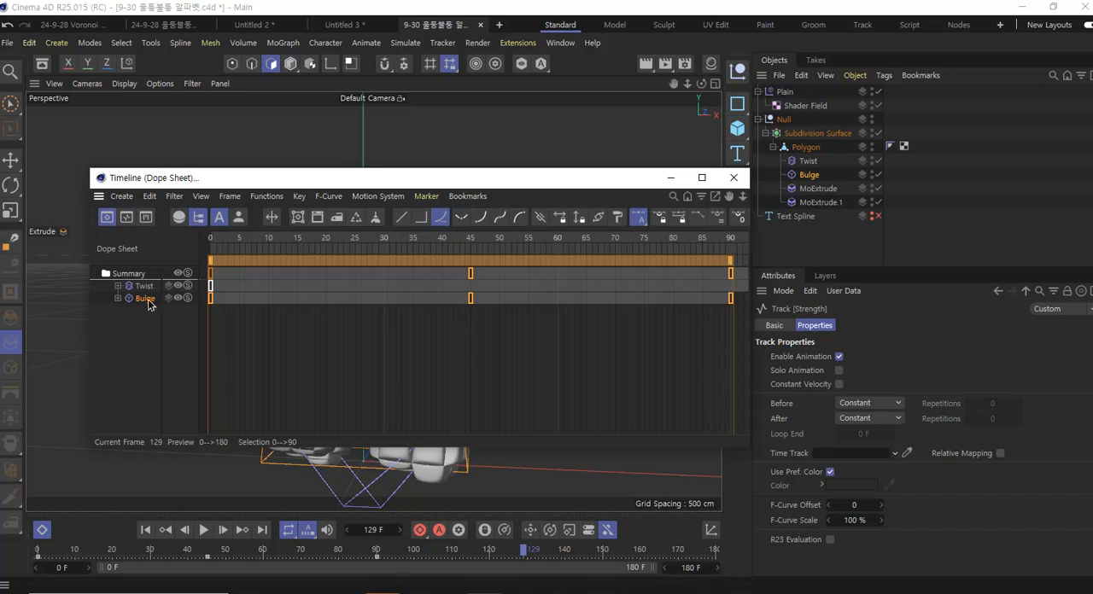
{"action": "left_click", "coordinate": [781, 418]}
{"action": "left_click", "coordinate": [847, 420]}
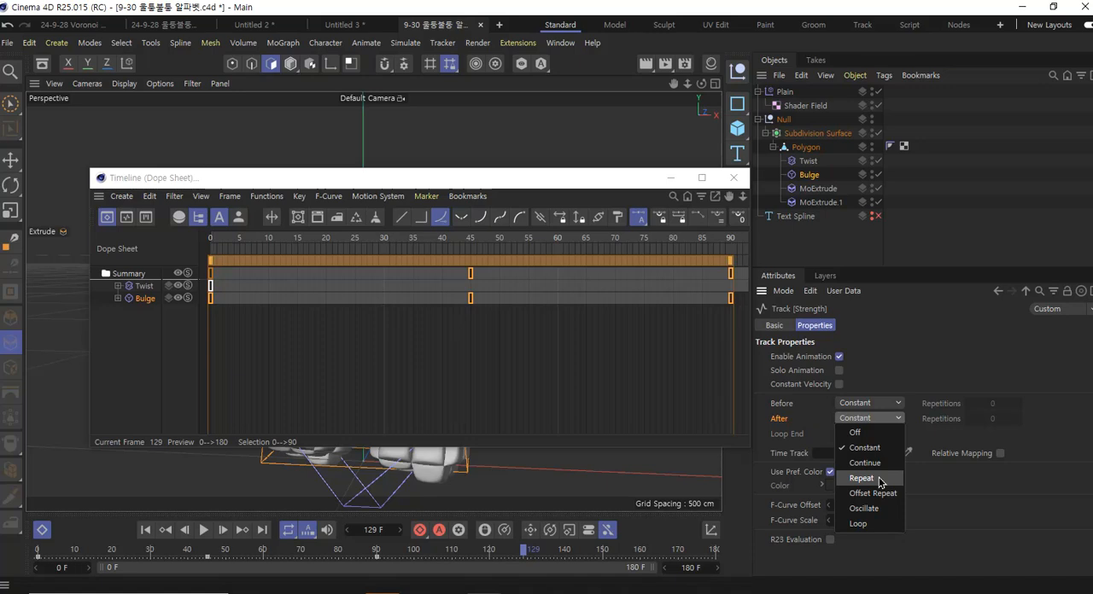
{"action": "left_click", "coordinate": [880, 482]}
Expand the Bulge's Strength curve, inspect its repetition beyond the last key, and play the animation.
{"action": "left_click", "coordinate": [118, 298]}
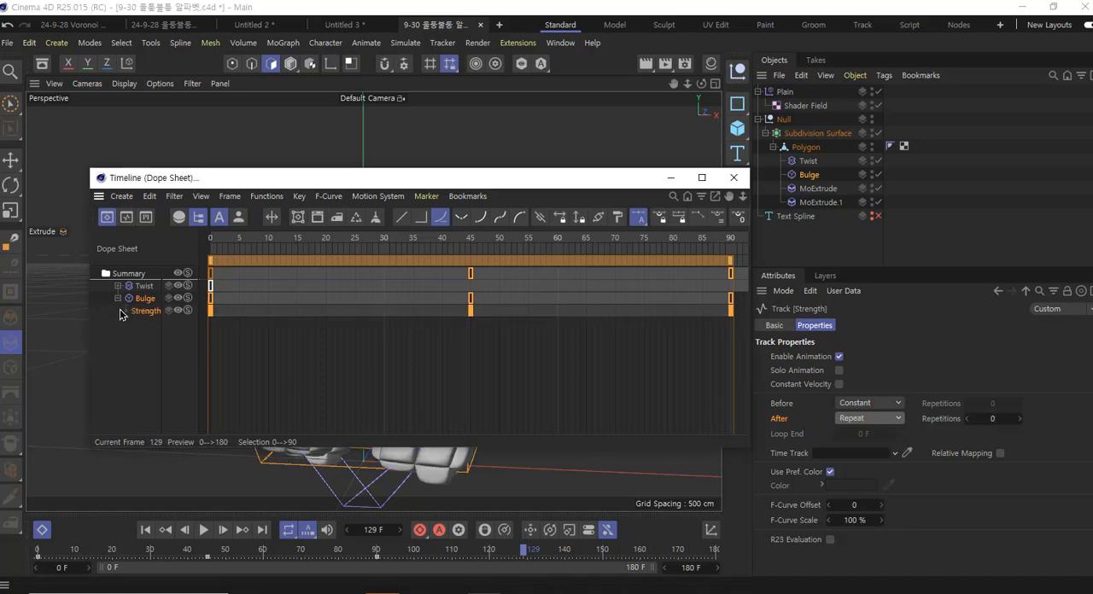
{"action": "left_click", "coordinate": [125, 313]}
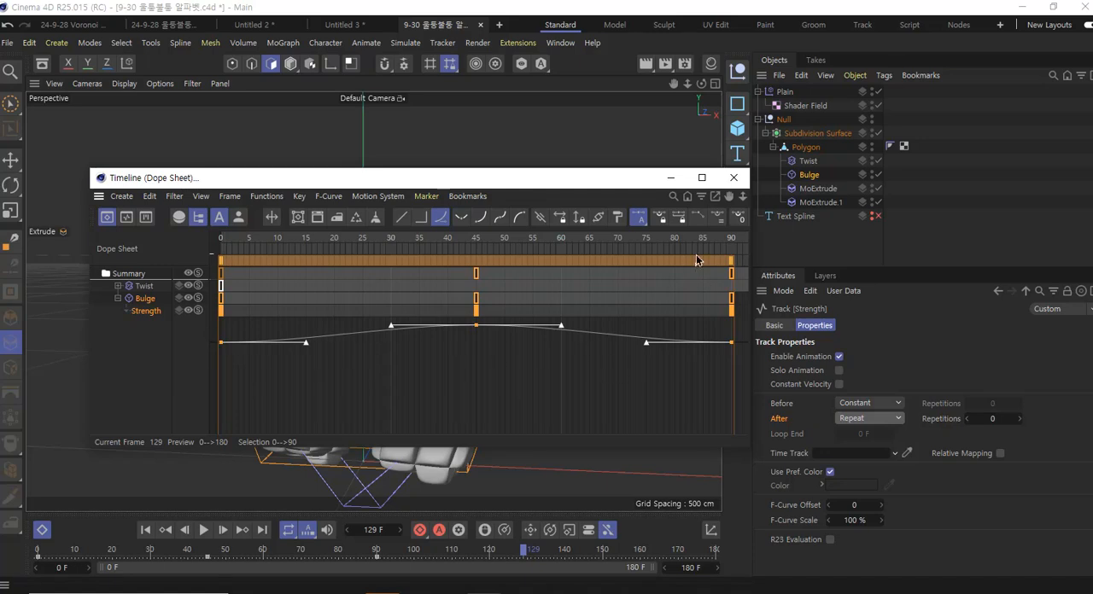
{"action": "left_click_drag", "start_coordinate": [743, 197], "coordinate": [557, 196]}
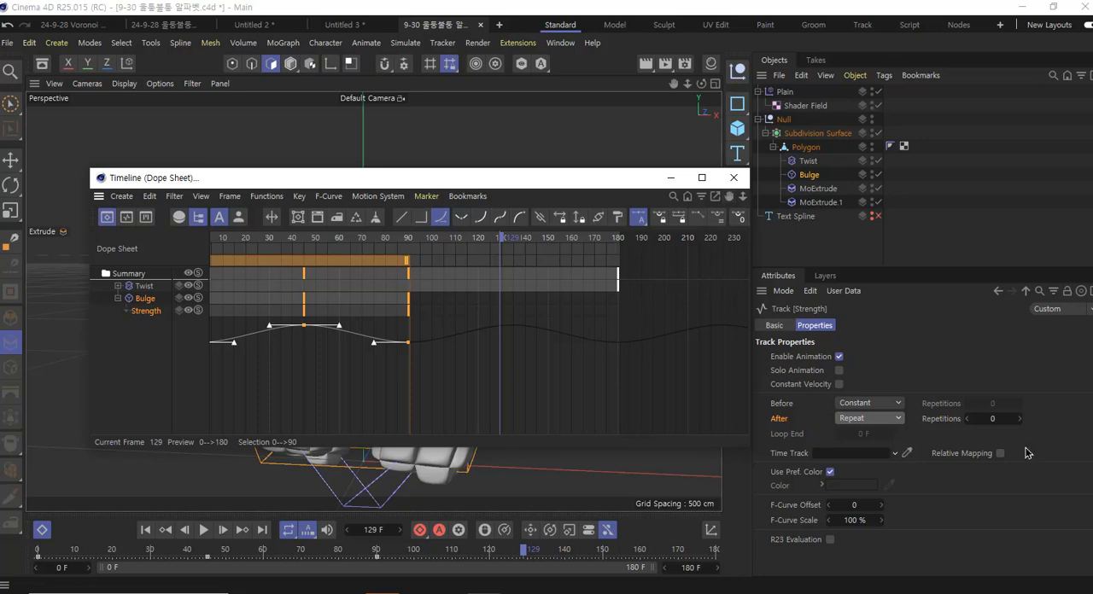
{"action": "key", "text": "F8"}
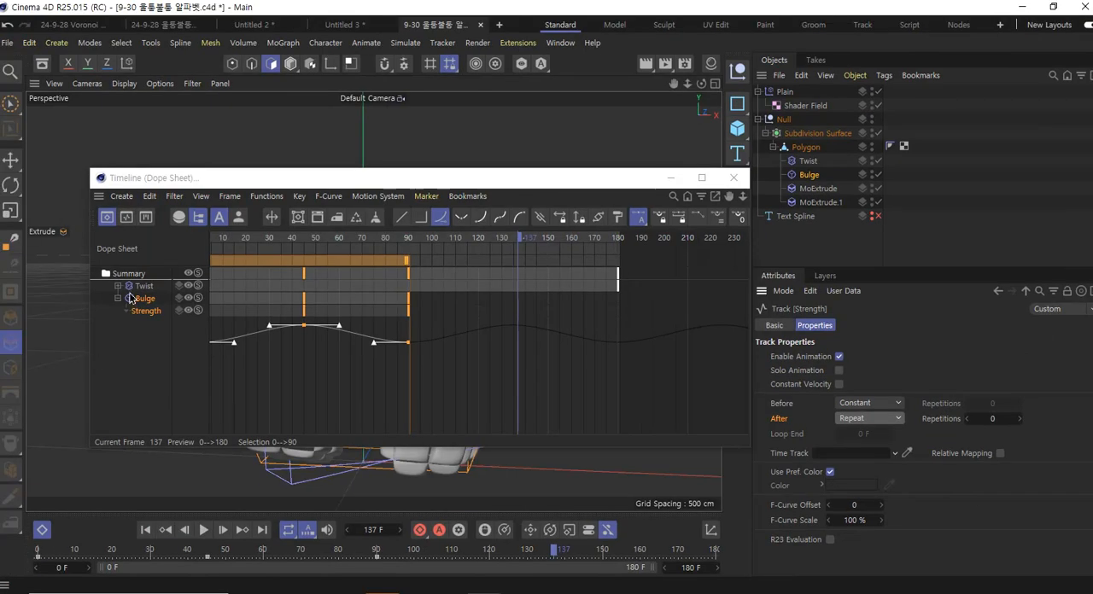
Switch the keys of the Twist's Rotation . B track to Linear interpolation and close the timeline window.
{"action": "left_click", "coordinate": [119, 287]}
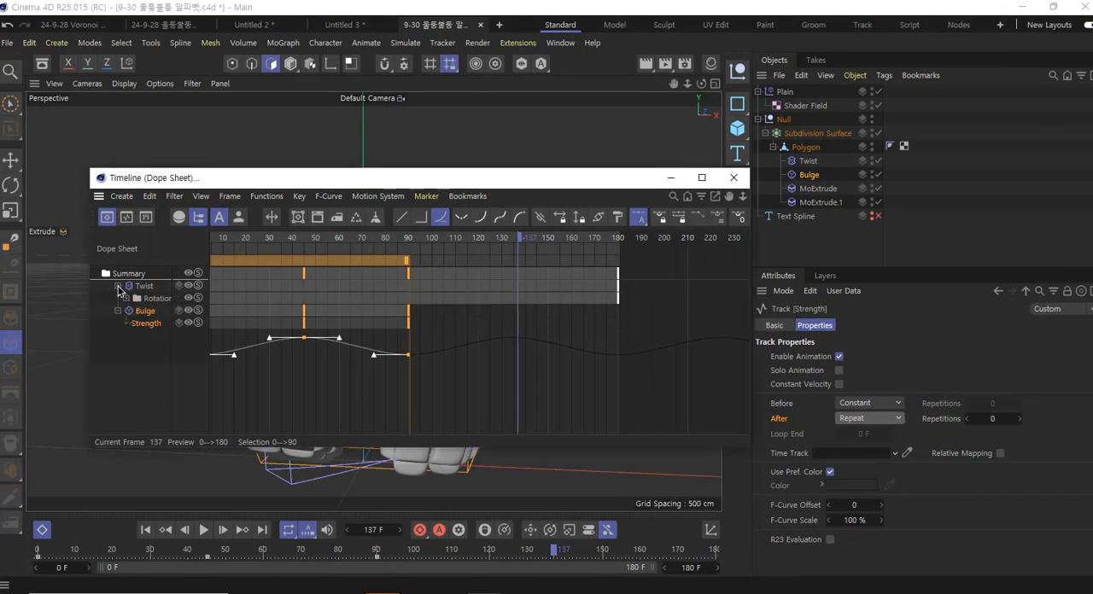
{"action": "left_click", "coordinate": [127, 298]}
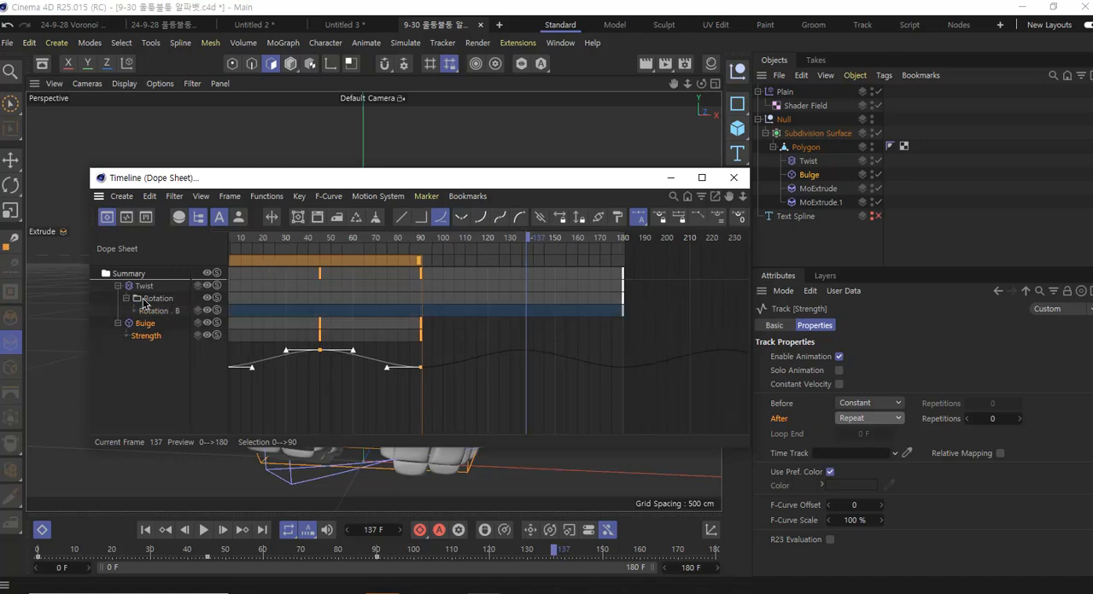
{"action": "left_click", "coordinate": [155, 311]}
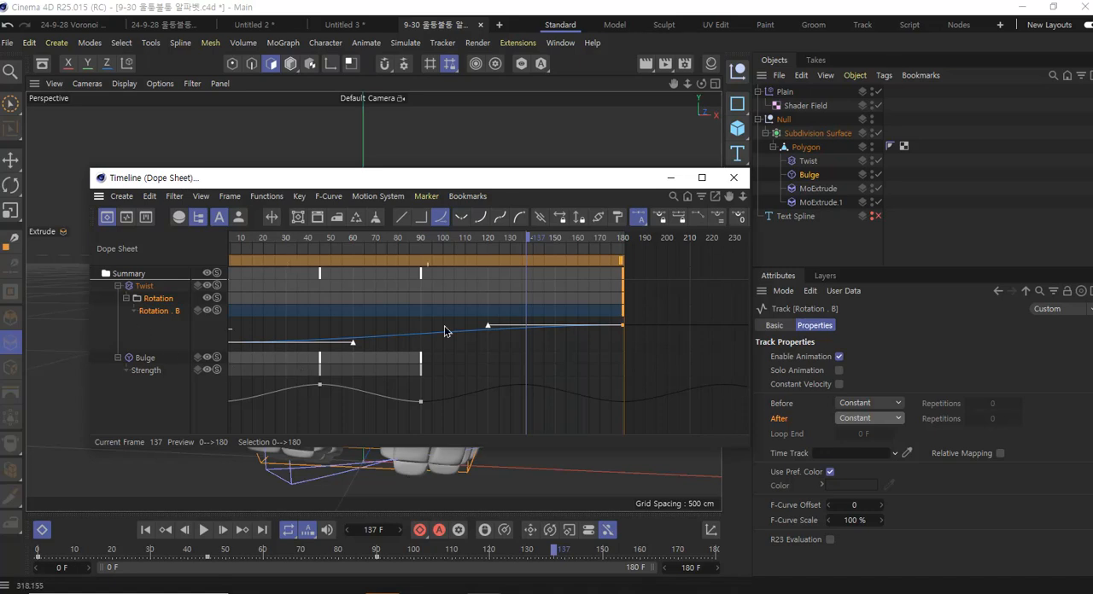
{"action": "left_click_drag", "start_coordinate": [465, 181], "coordinate": [517, 99]}
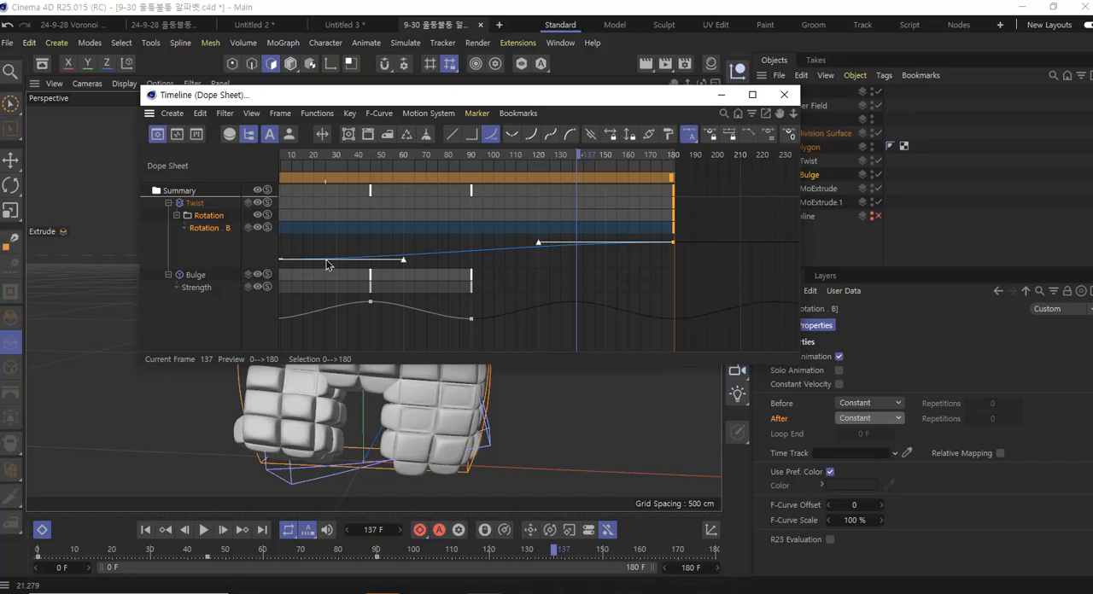
{"action": "left_click_drag", "start_coordinate": [792, 114], "coordinate": [756, 115]}
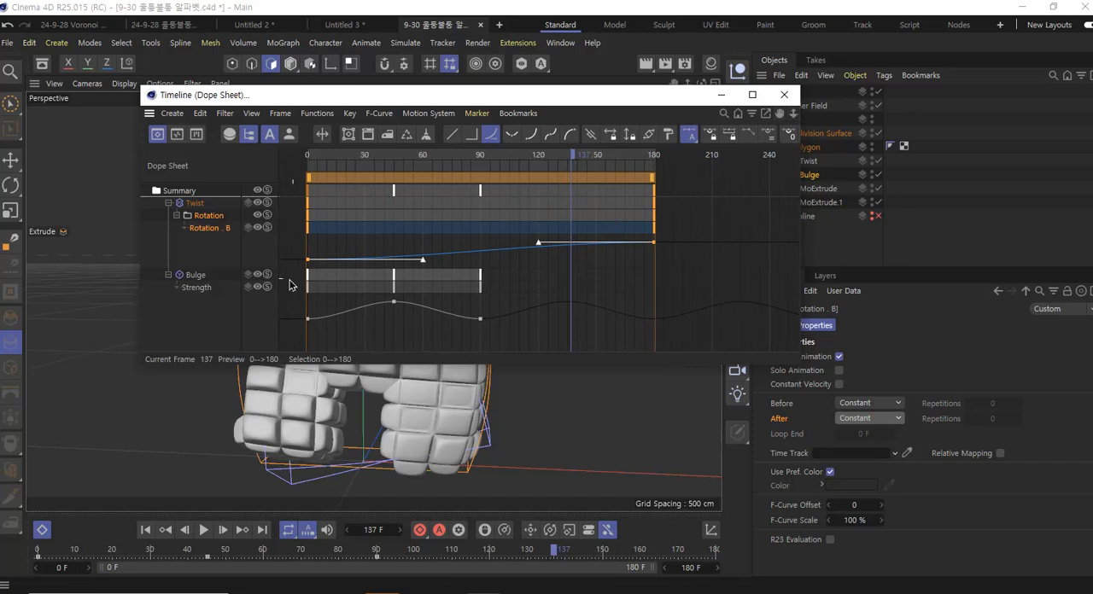
{"action": "left_click_drag", "start_coordinate": [563, 267], "coordinate": [565, 304]}
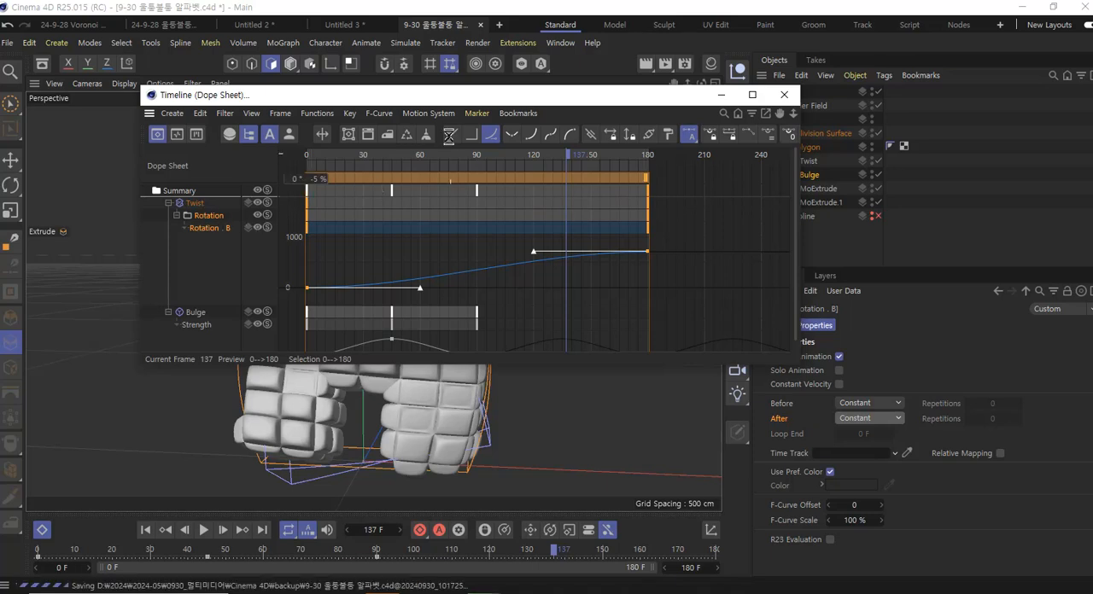
{"action": "left_click", "coordinate": [451, 135]}
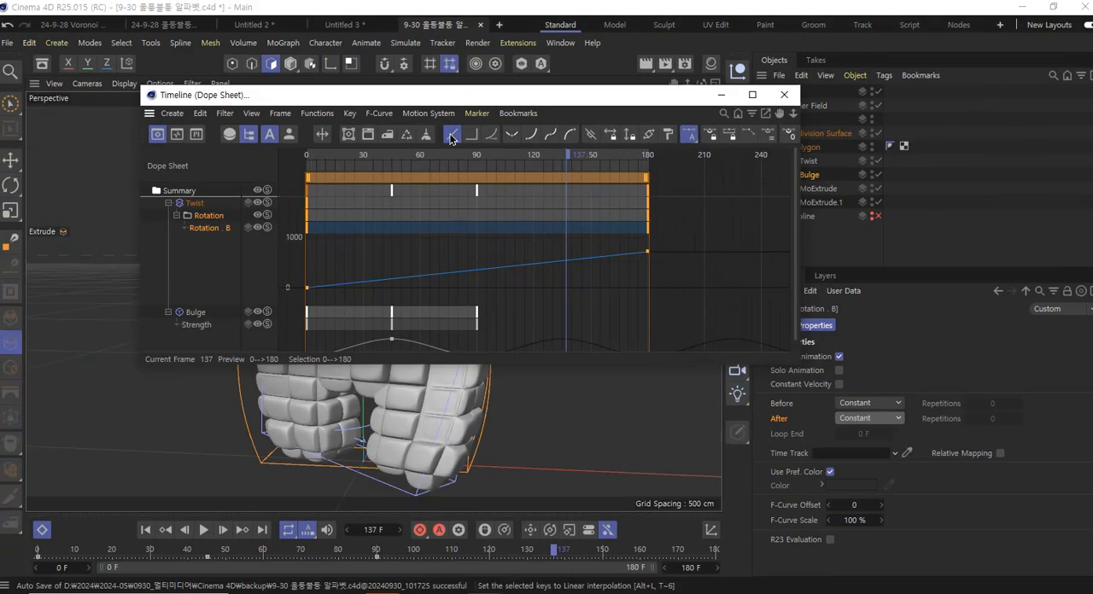
{"action": "left_click", "coordinate": [783, 95]}
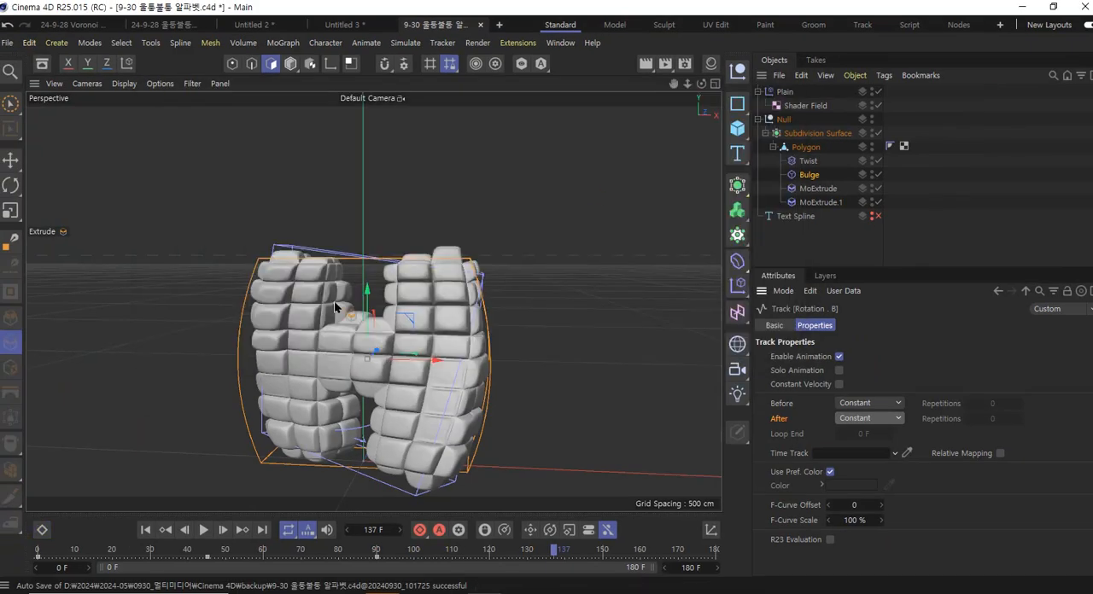
Play the animation to check the Twist's linear rotation together with the repeating Bulge.
{"action": "scroll", "coordinate": [334, 308], "scroll_direction": "down", "scroll_amount": 2}
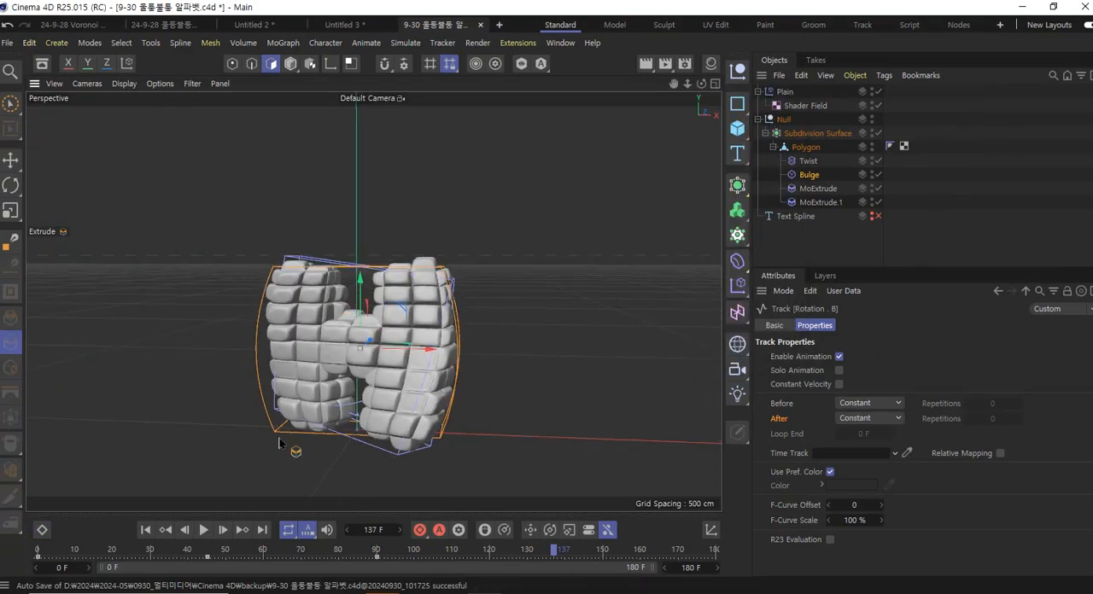
{"action": "key", "text": "F8"}
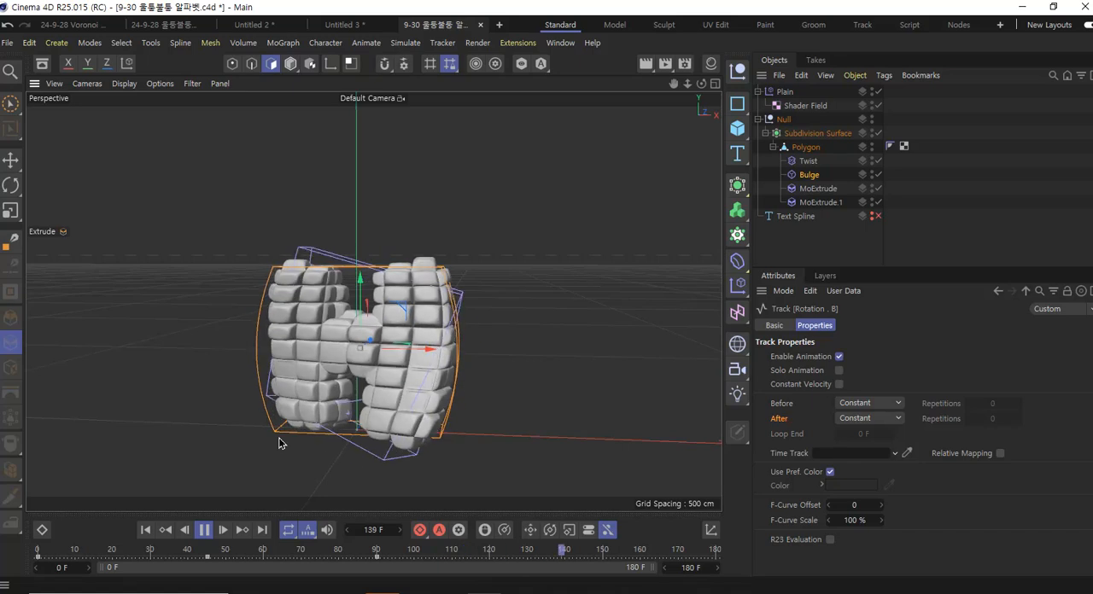
{"action": "key", "text": "F8"}
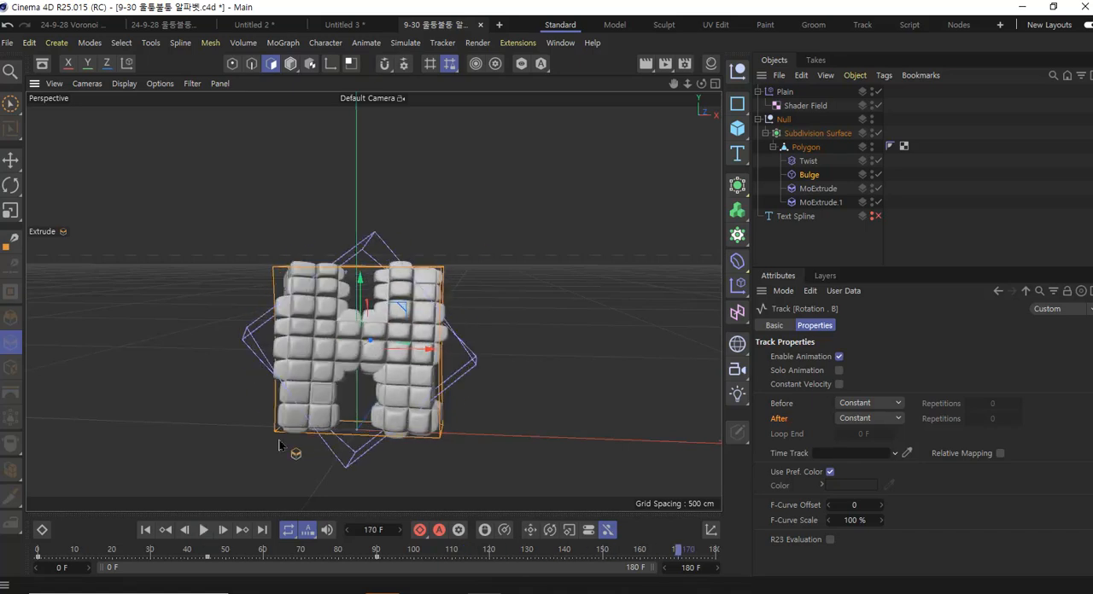
Temporarily disable both MoExtrudes to view the plain letter H, and re-enable them.
{"action": "left_click", "coordinate": [879, 188]}
{"action": "left_click", "coordinate": [878, 202]}
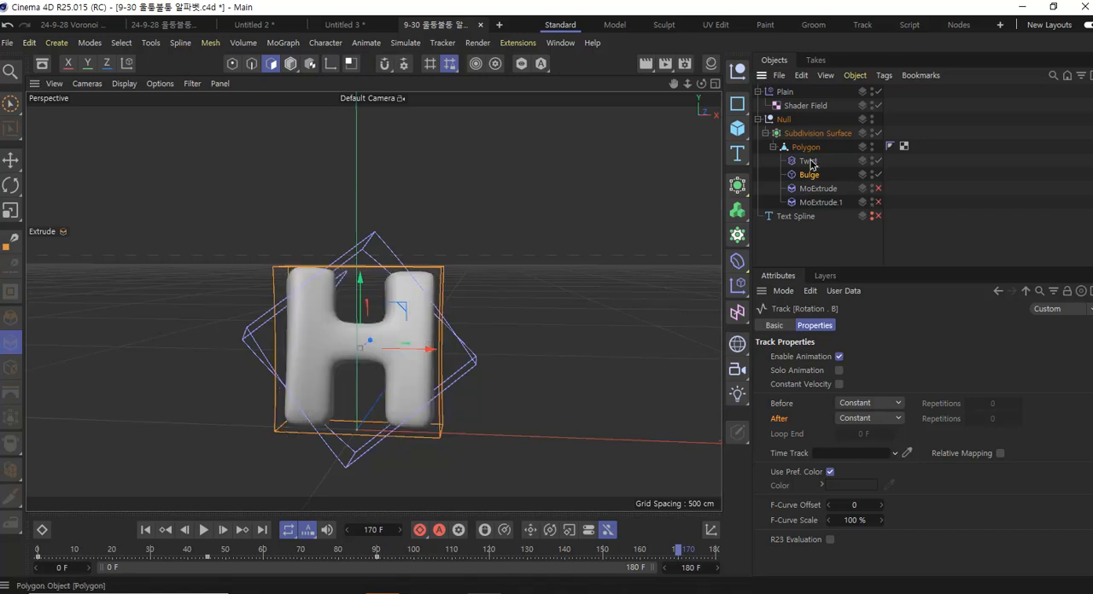
{"action": "left_click", "coordinate": [879, 174]}
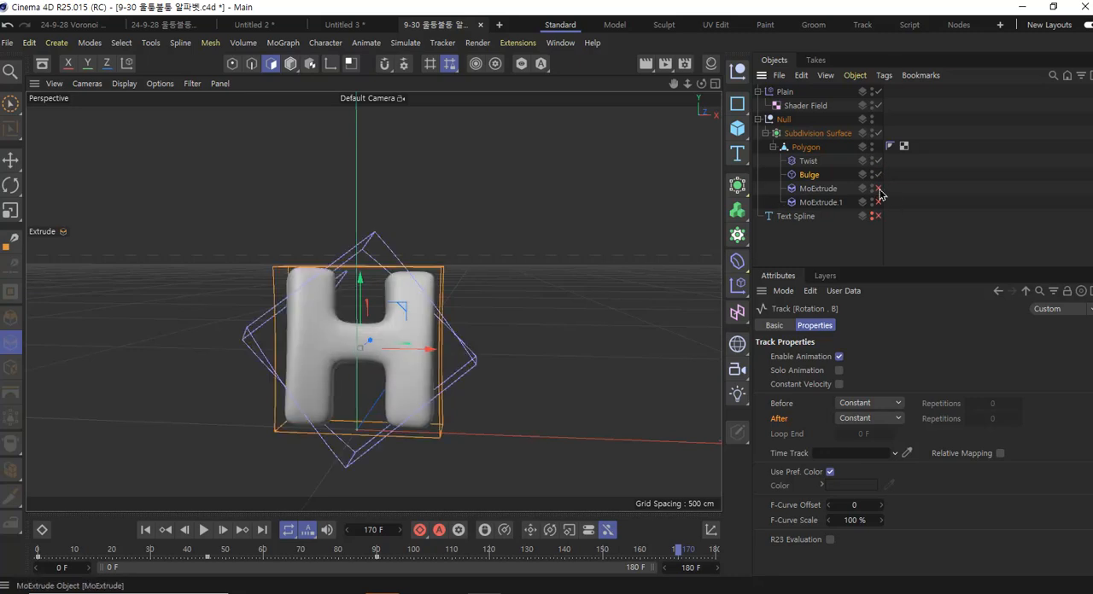
{"action": "left_click", "coordinate": [878, 202]}
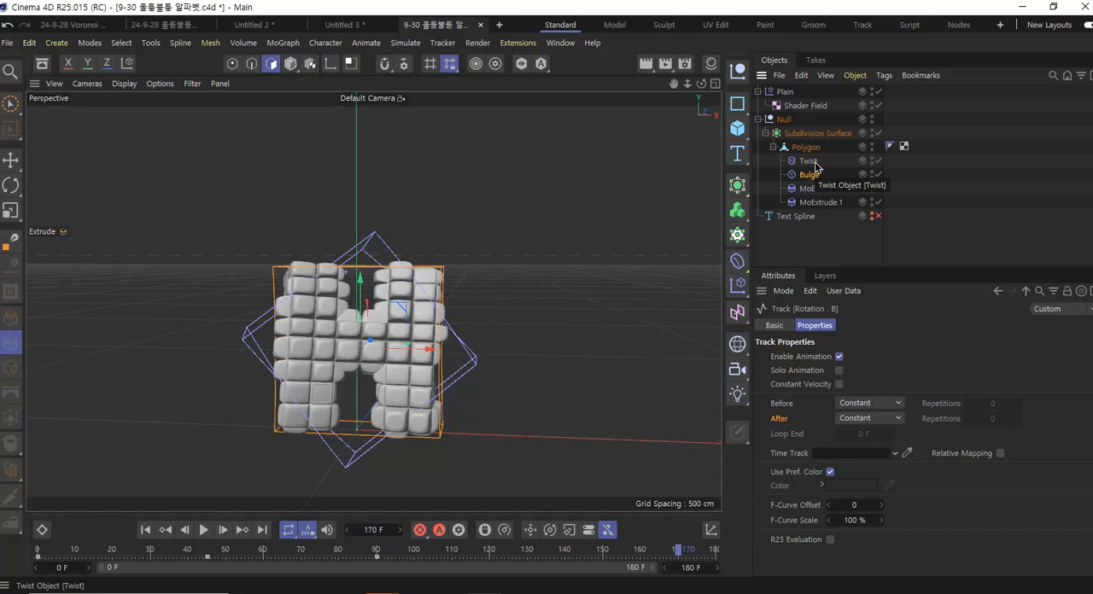
Move Twist and Bulge together out of Polygon to directly under the Null, above Subdivision Surface, and replay the animation.
{"action": "left_click", "coordinate": [813, 162]}
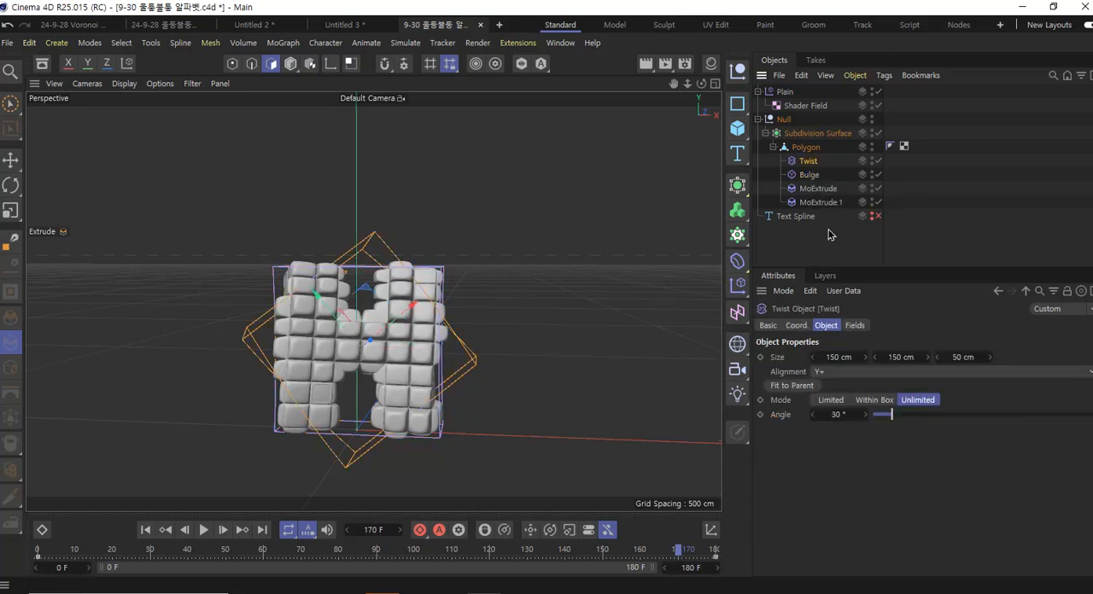
{"action": "left_click", "coordinate": [815, 177], "text": "shift"}
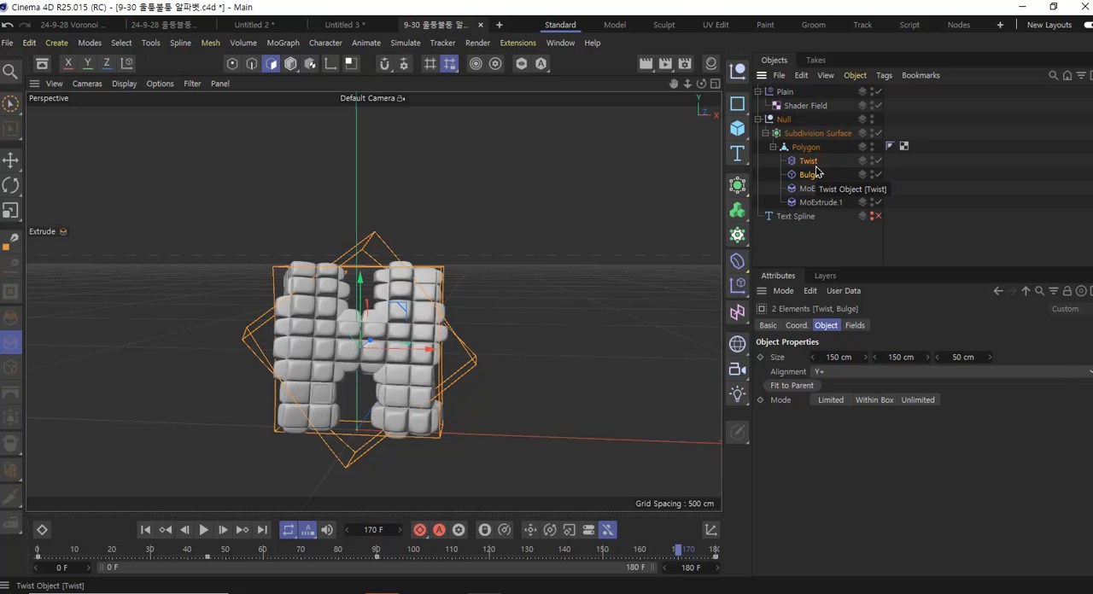
{"action": "left_click_drag", "start_coordinate": [809, 165], "coordinate": [805, 124]}
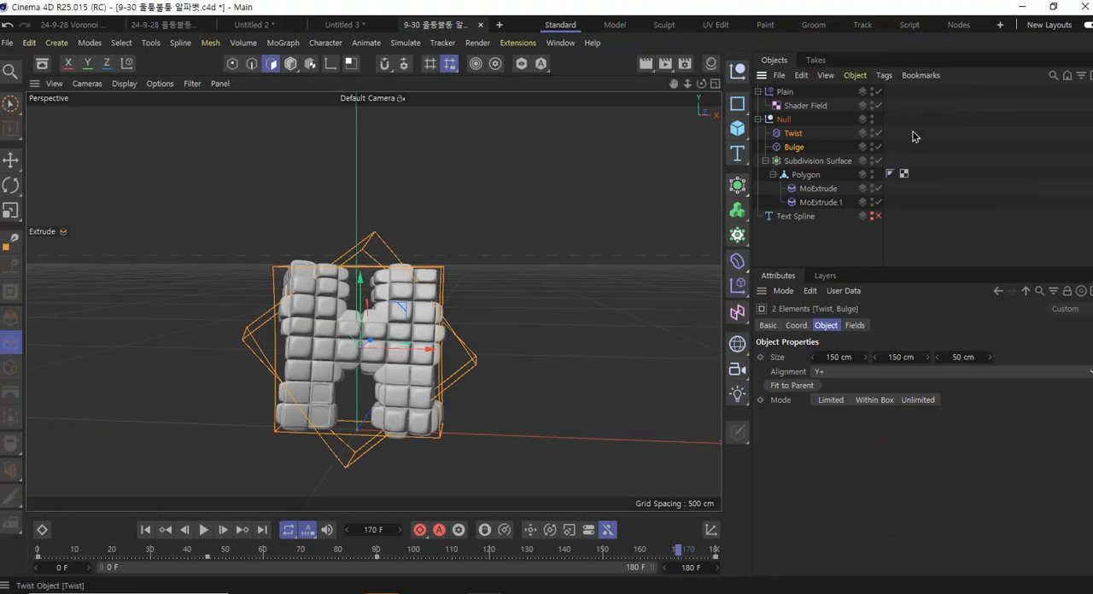
{"action": "left_click_drag", "start_coordinate": [794, 148], "coordinate": [799, 126]}
{"action": "key", "text": "F8"}
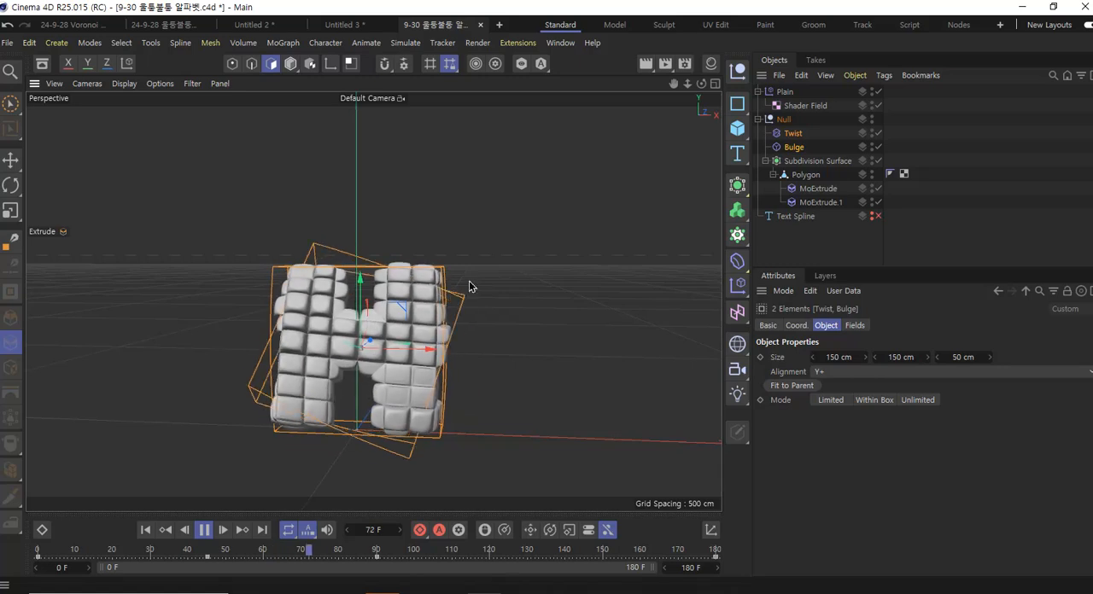
{"action": "key", "text": "F8"}
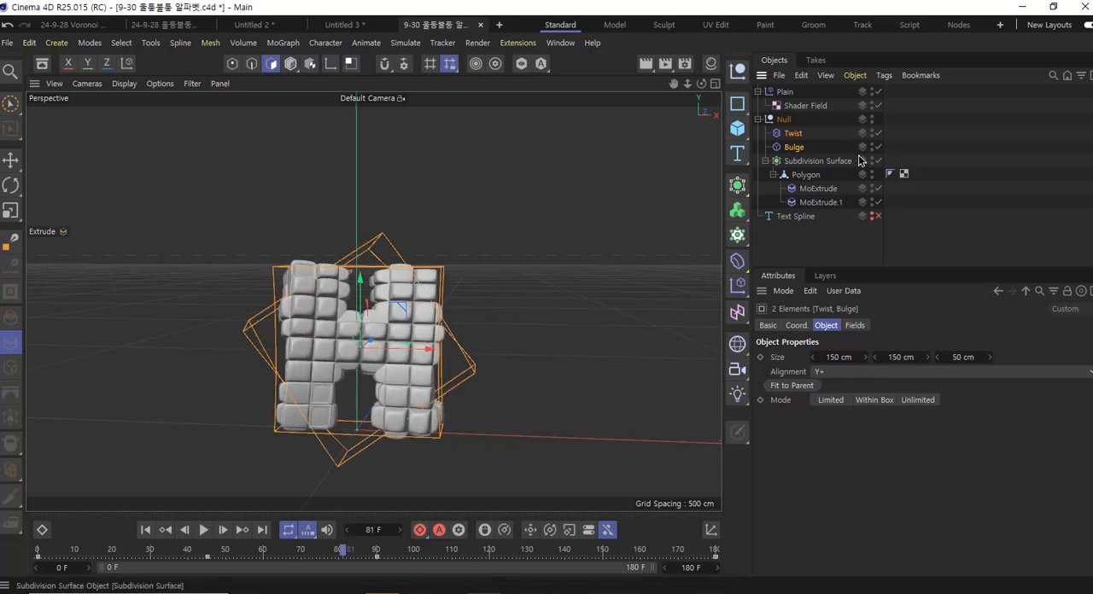
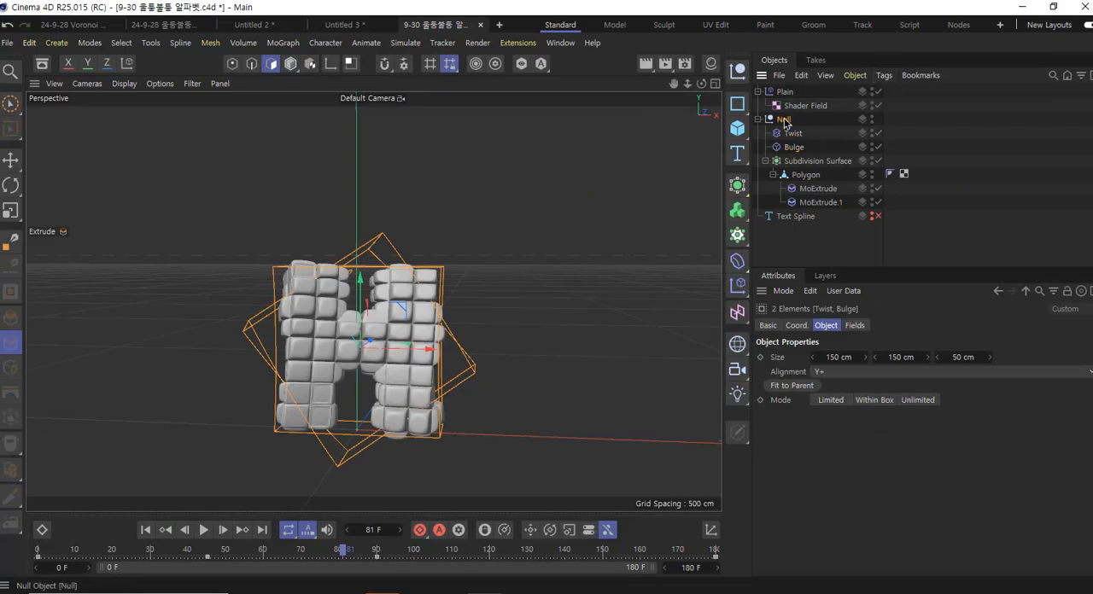
Select the Null that holds the letter H and save the project.
{"action": "left_click", "coordinate": [783, 120]}
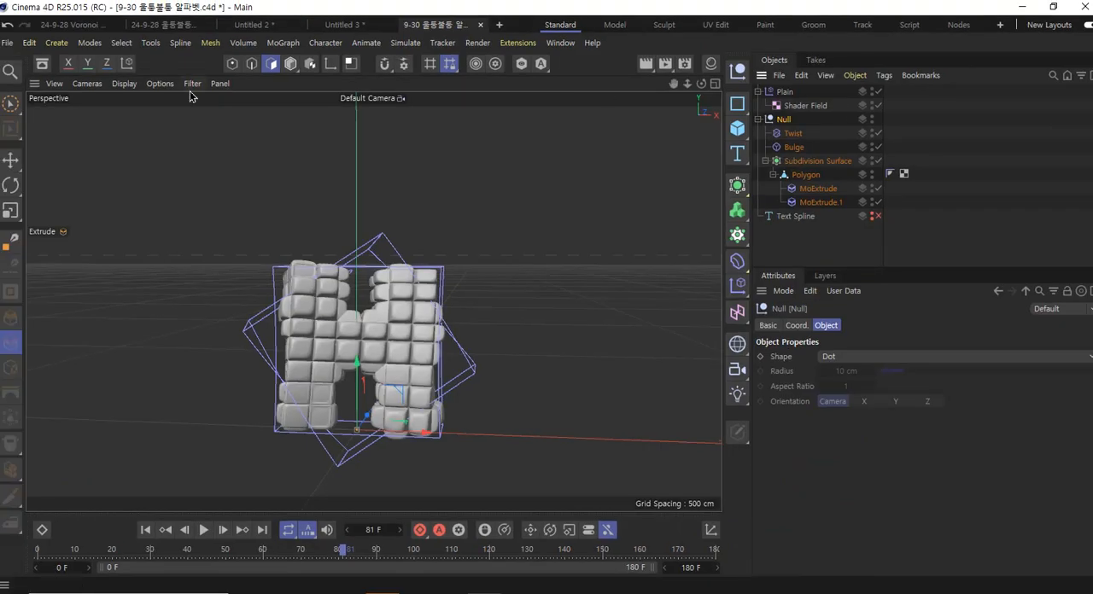
{"action": "left_click", "coordinate": [9, 42]}
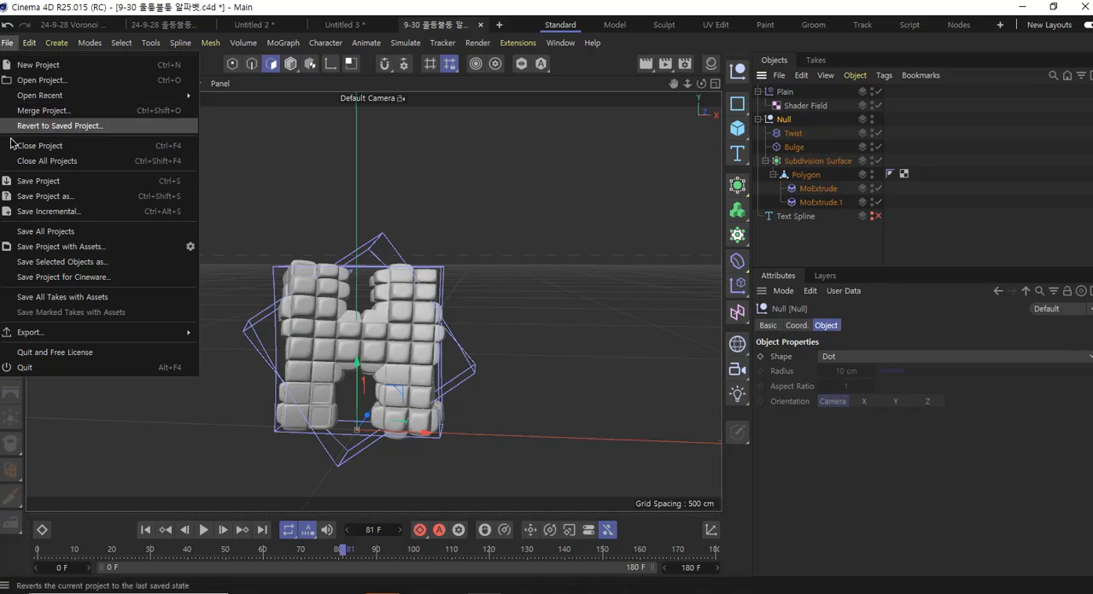
{"action": "left_click", "coordinate": [38, 181]}
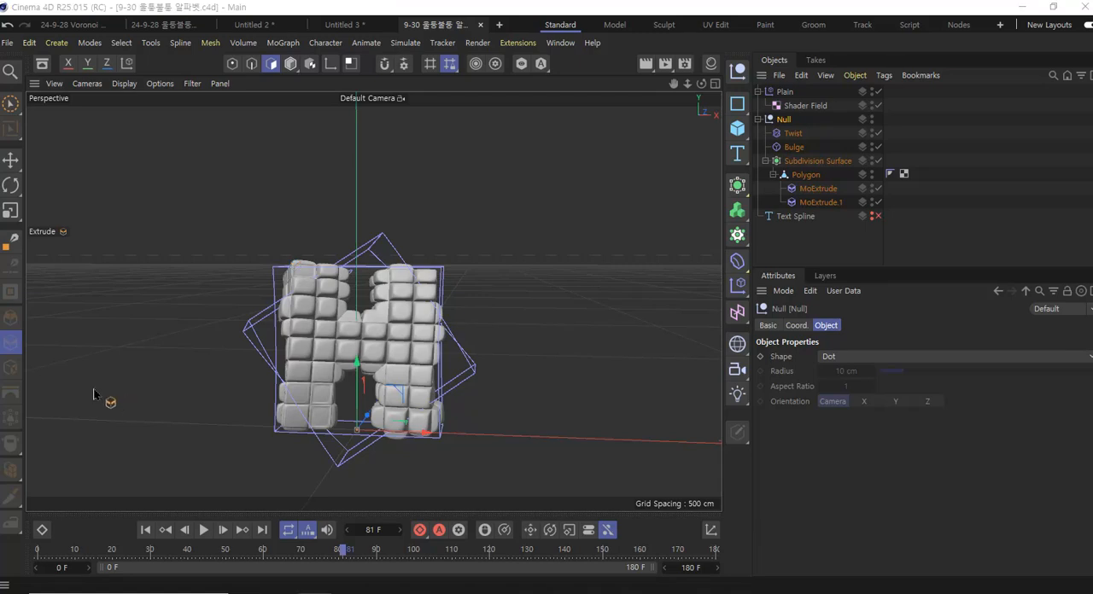
Open the Material Manager, create a new standard material, and enlarge the viewport next to it.
{"action": "scroll", "coordinate": [243, 409], "scroll_direction": "up", "scroll_amount": 1}
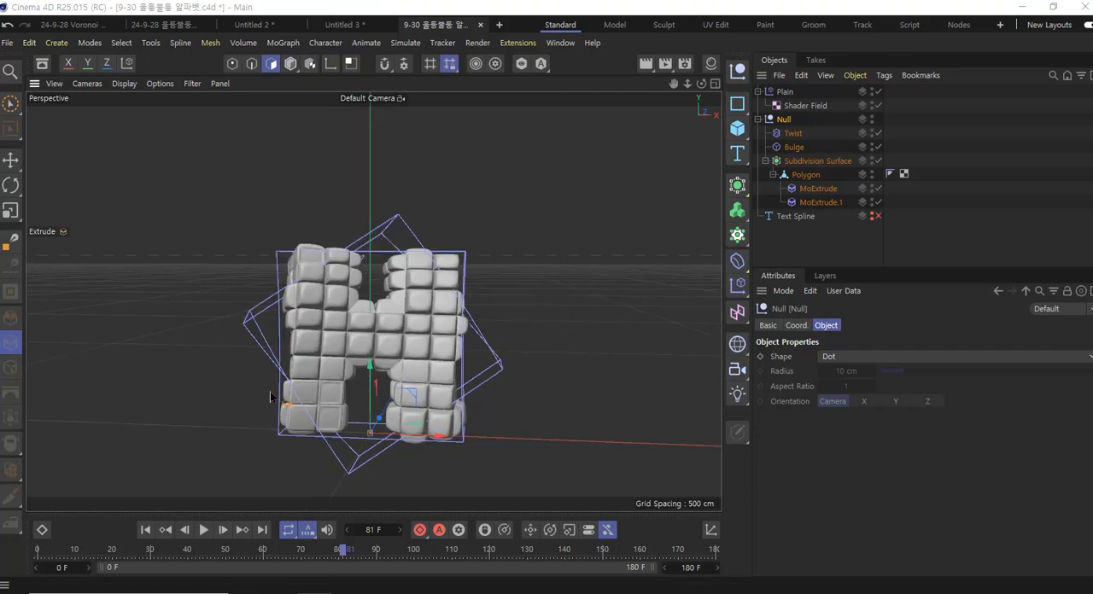
{"action": "left_click", "coordinate": [560, 42]}
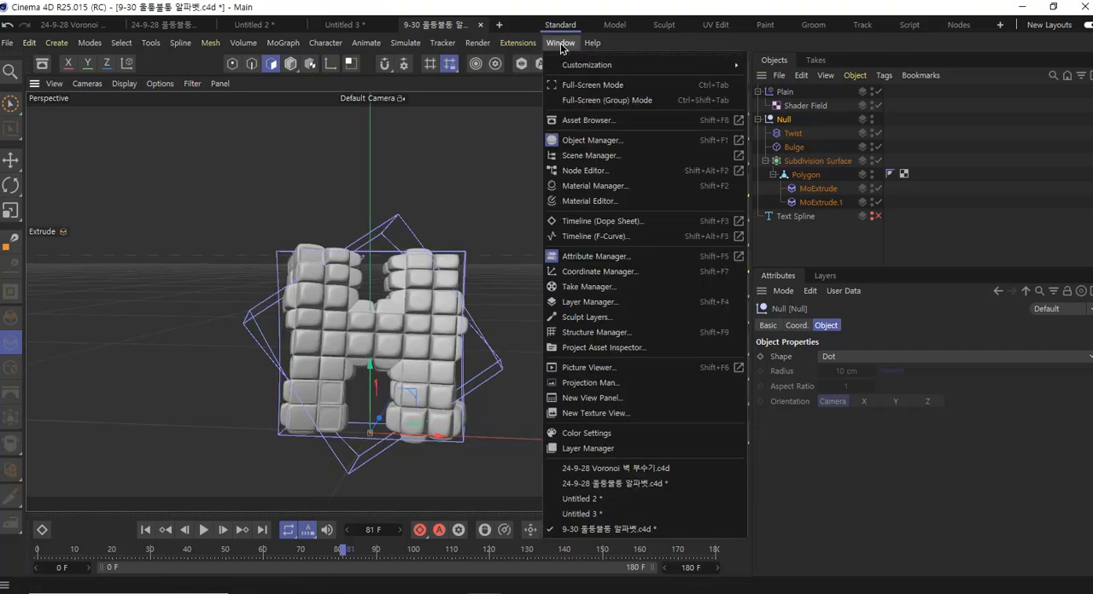
{"action": "left_click", "coordinate": [608, 187]}
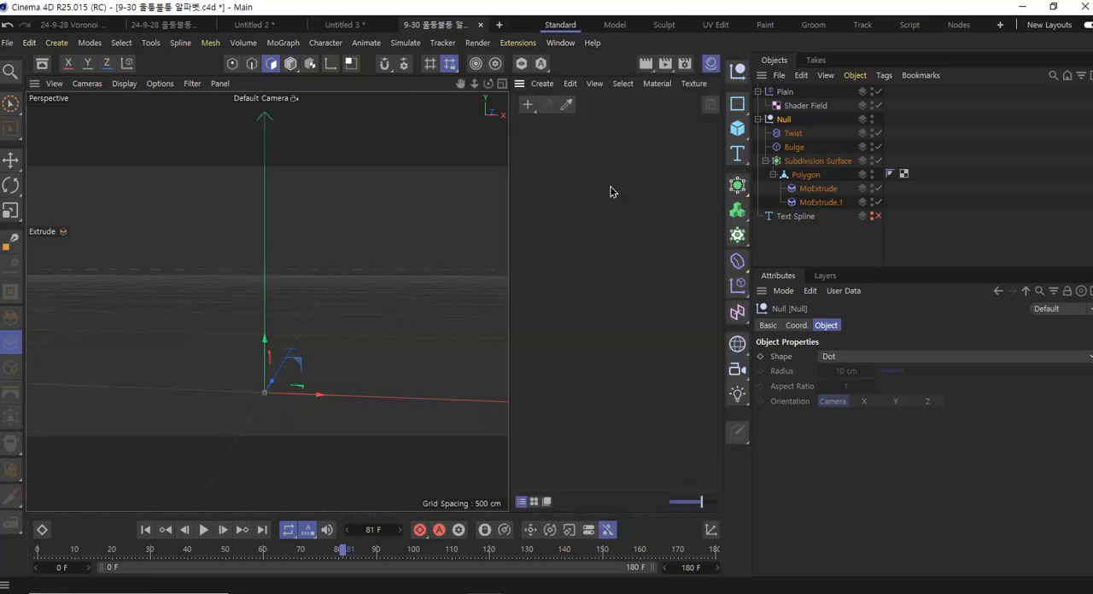
{"action": "left_click", "coordinate": [528, 104]}
{"action": "left_click_drag", "start_coordinate": [514, 167], "coordinate": [617, 167]}
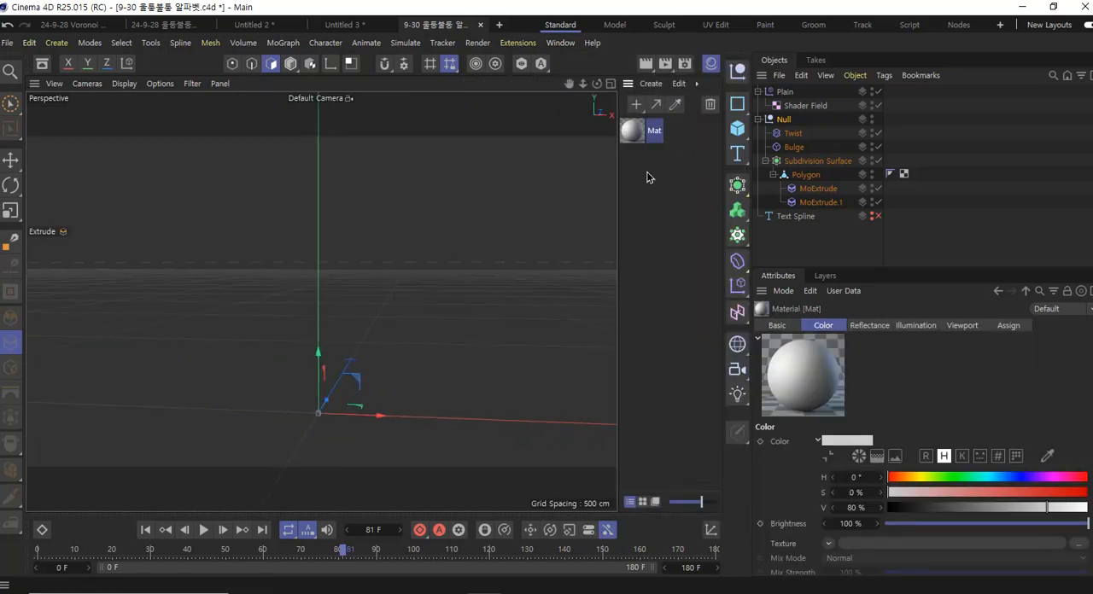
Make the new material purple with hue 270° and saturation 69 %, and apply it to Subdivision Surface.
{"action": "double_click", "coordinate": [630, 132]}
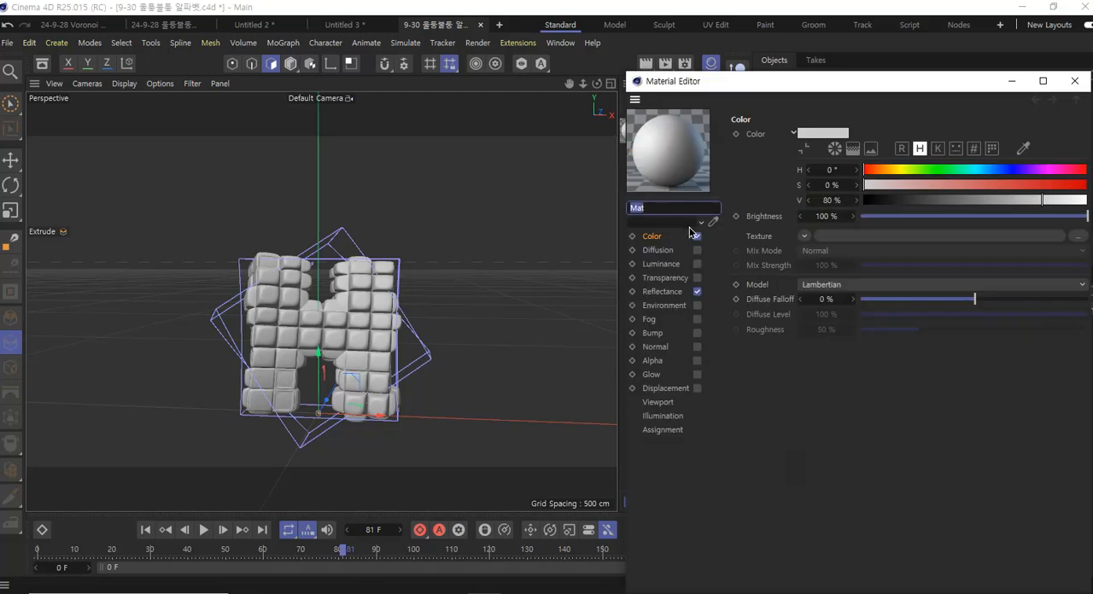
{"action": "left_click_drag", "start_coordinate": [896, 81], "coordinate": [754, 72]}
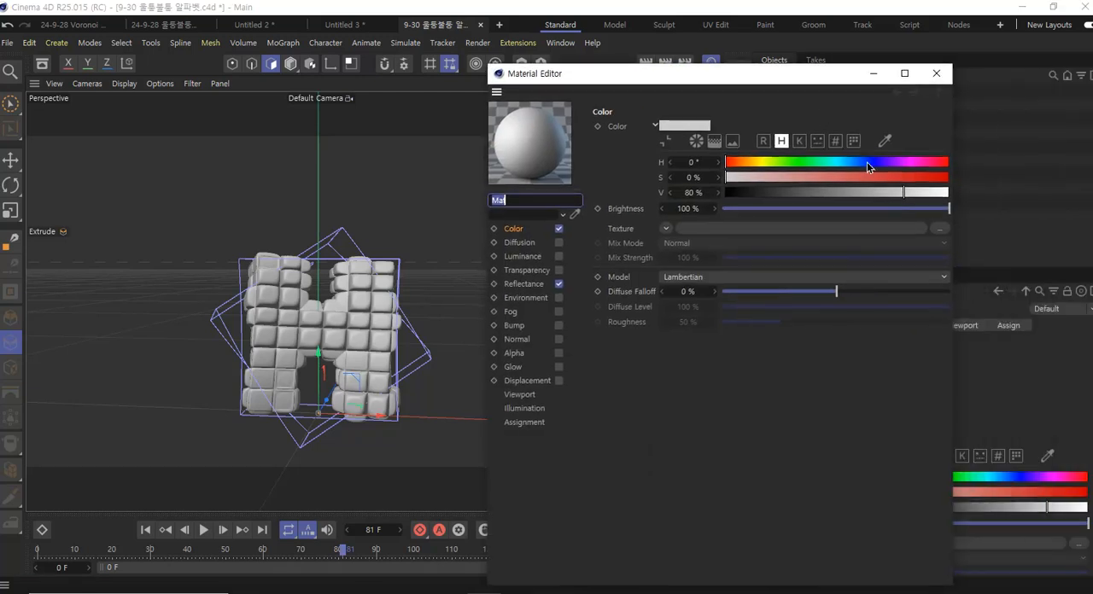
{"action": "left_click", "coordinate": [894, 164]}
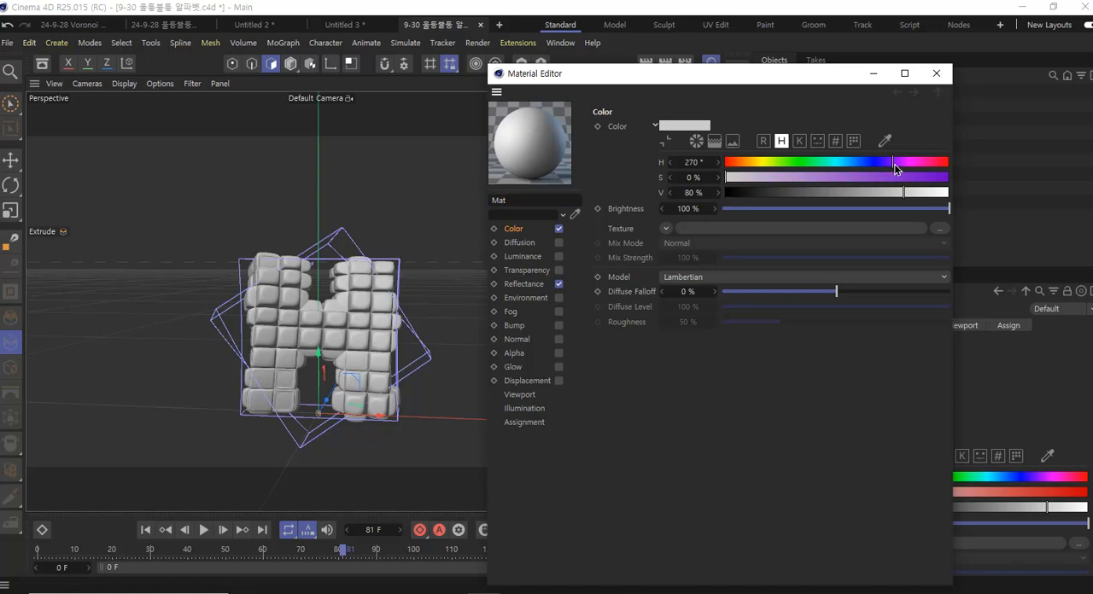
{"action": "left_click", "coordinate": [880, 178]}
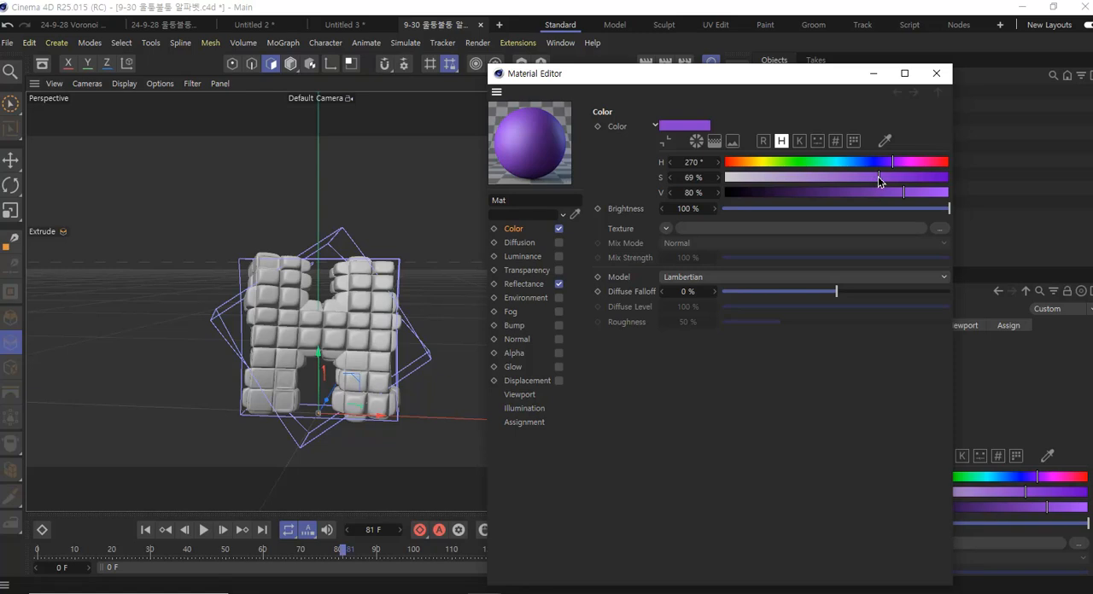
{"action": "left_click_drag", "start_coordinate": [658, 76], "coordinate": [655, 273]}
{"action": "left_click_drag", "start_coordinate": [531, 345], "coordinate": [818, 163]}
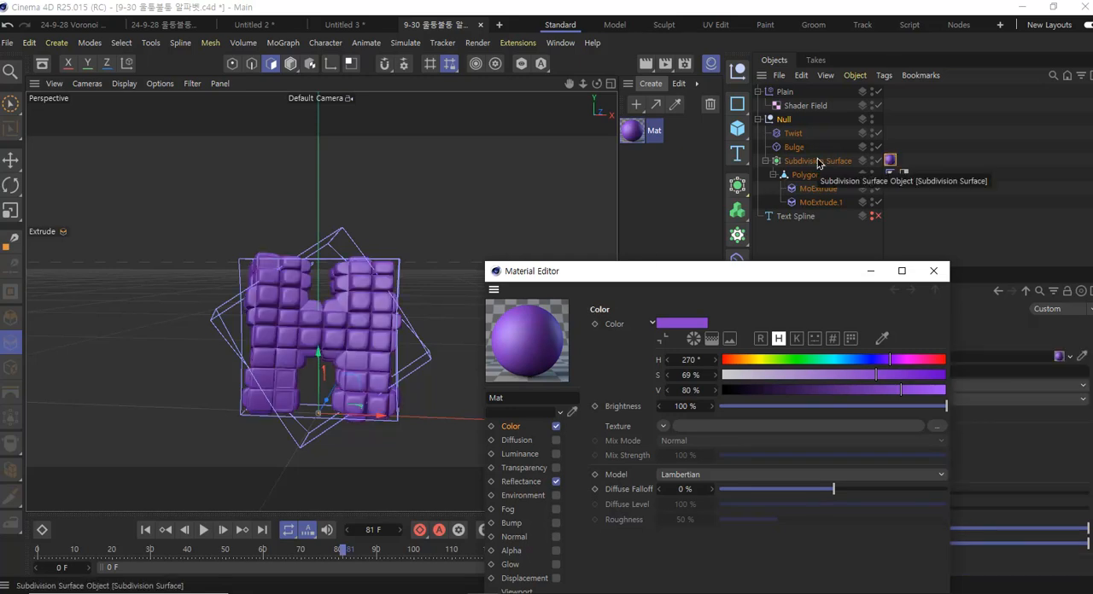
Add a Reflection (Legacy) layer to the purple material's Reflectance channel.
{"action": "left_click_drag", "start_coordinate": [681, 273], "coordinate": [698, 188]}
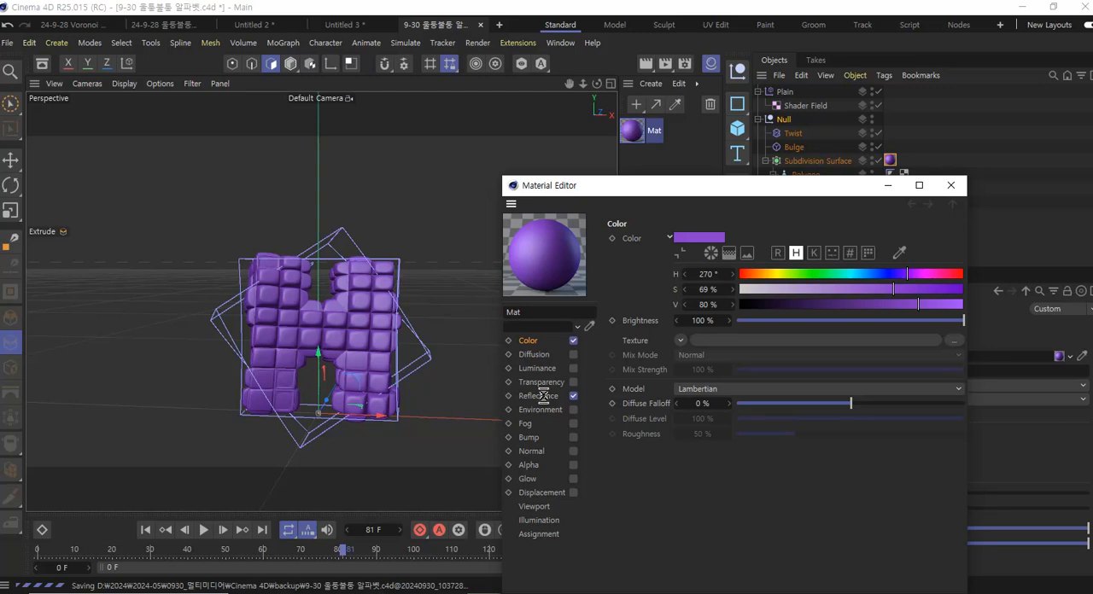
{"action": "left_click", "coordinate": [543, 396]}
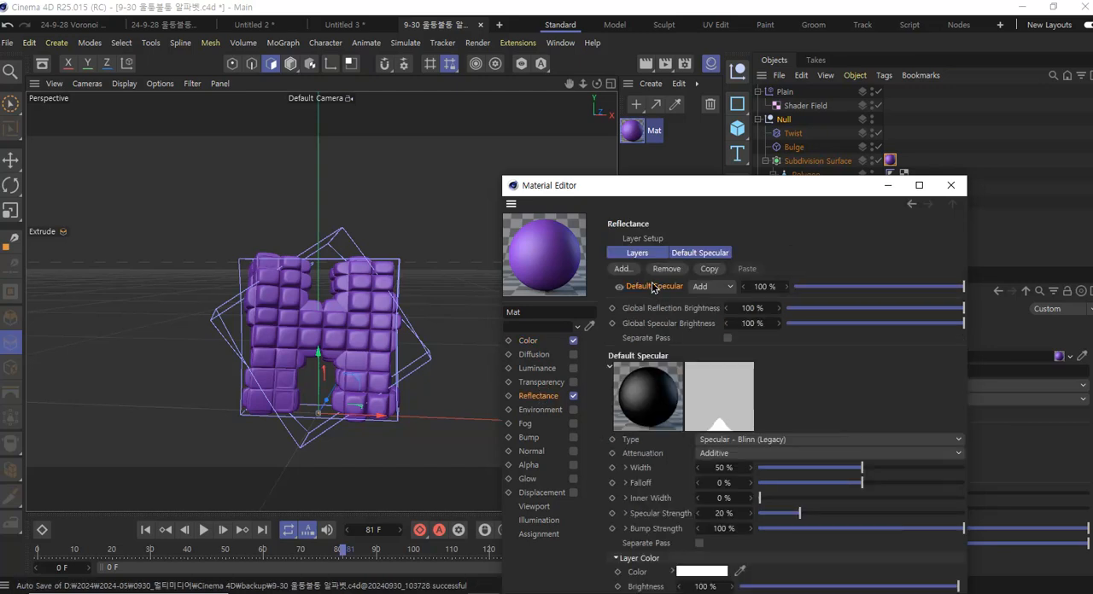
{"action": "left_click", "coordinate": [623, 269]}
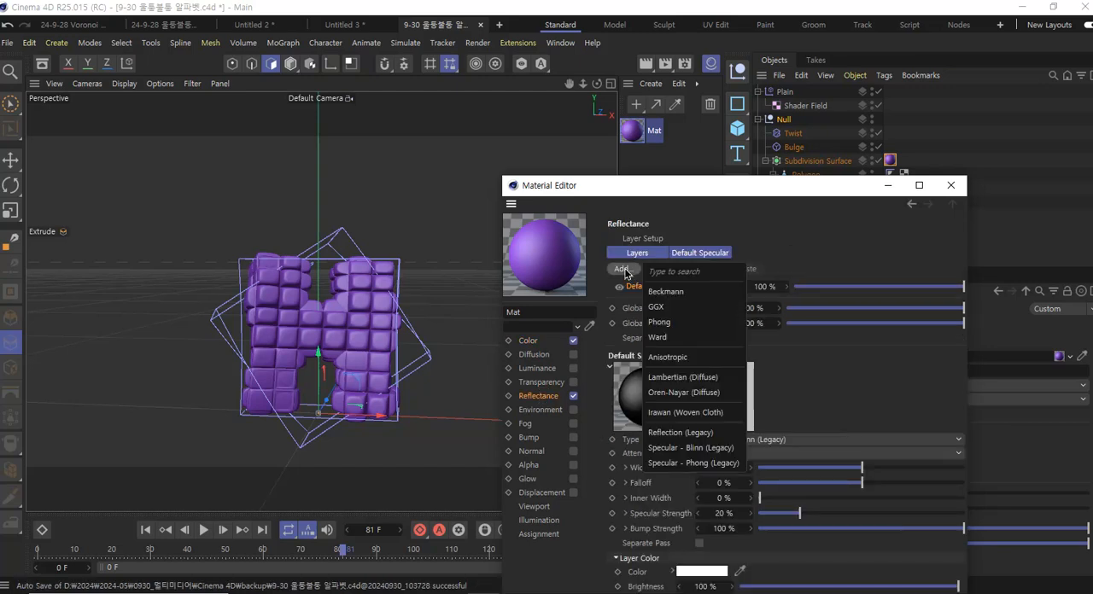
{"action": "left_click", "coordinate": [705, 434]}
{"action": "left_click_drag", "start_coordinate": [741, 189], "coordinate": [729, 58]}
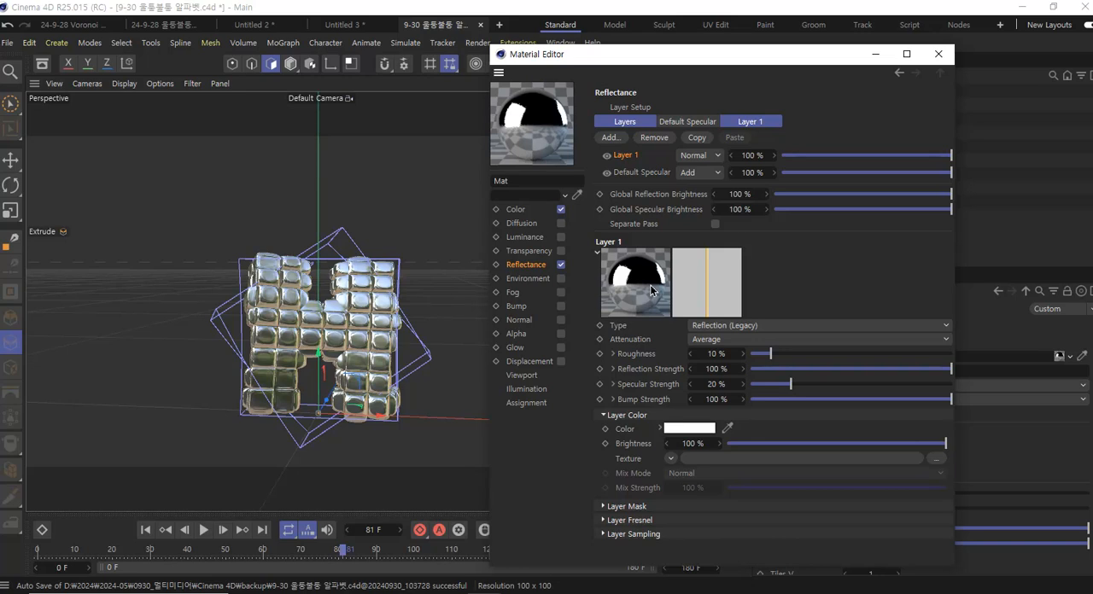
Set the strength of the reflection layer Layer 1 to 12 % and close the Material Editor.
{"action": "double_click", "coordinate": [752, 155]}
{"action": "type", "text": "12"}
{"action": "key", "text": "Return"}
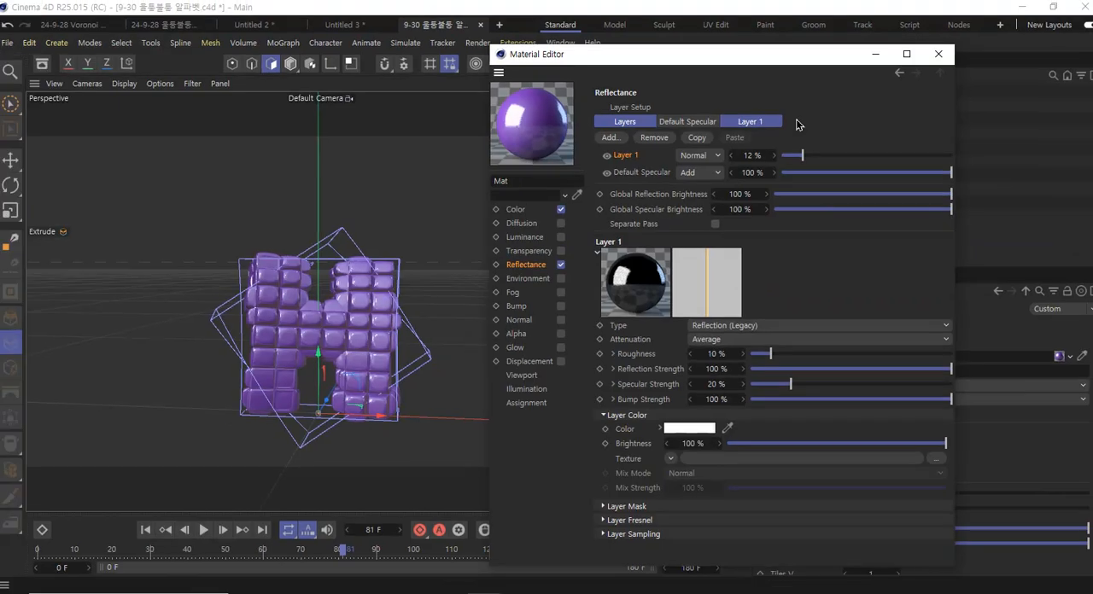
{"action": "left_click", "coordinate": [938, 53]}
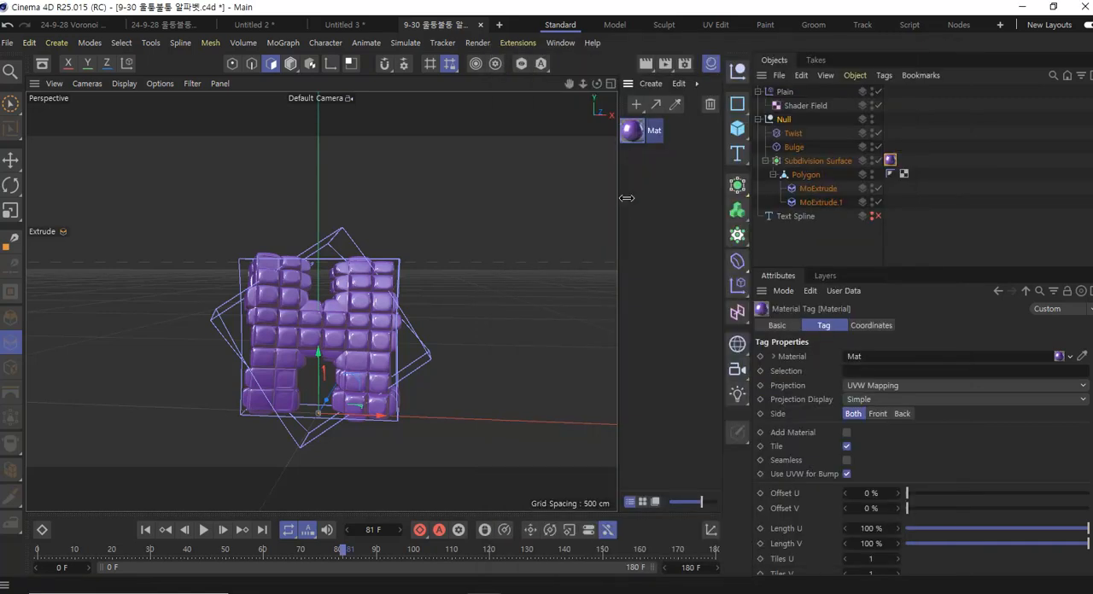
Render the view of the purple H and compare it with a render of the 24-9-28 reference project, returning to the 9-30 project.
{"action": "left_click", "coordinate": [647, 63]}
{"action": "left_click_drag", "start_coordinate": [554, 125], "coordinate": [456, 224]}
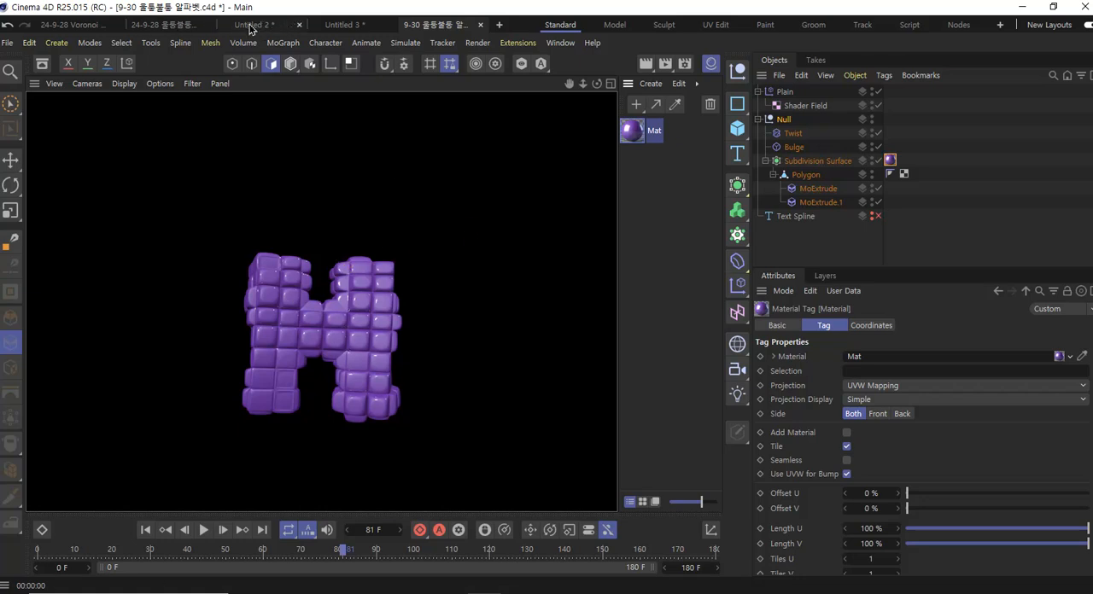
{"action": "left_click", "coordinate": [162, 24]}
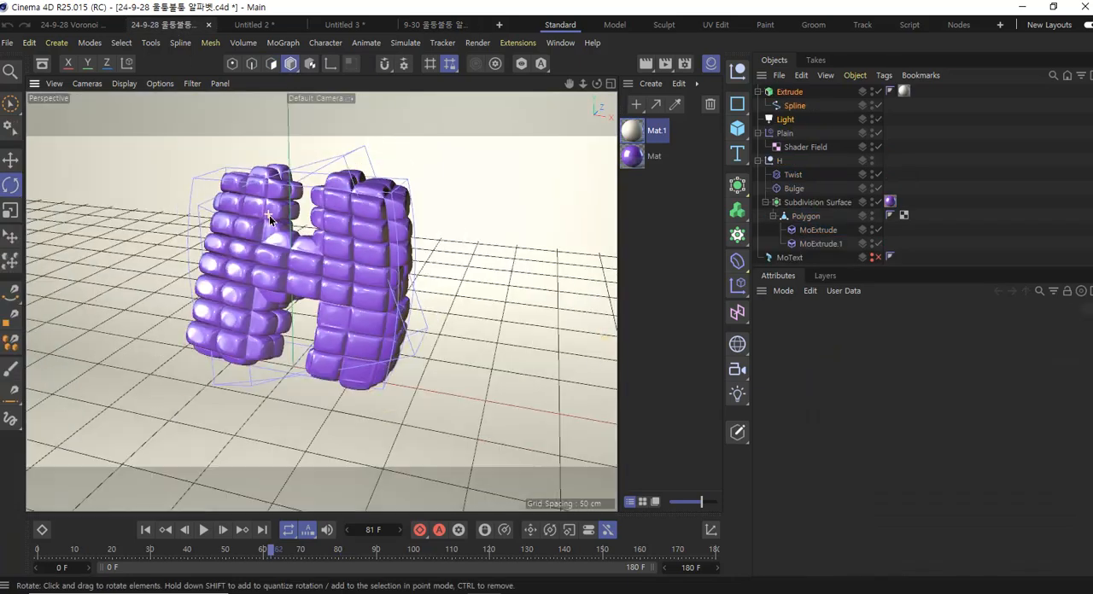
{"action": "left_click_drag", "start_coordinate": [239, 242], "coordinate": [313, 353], "text": "alt"}
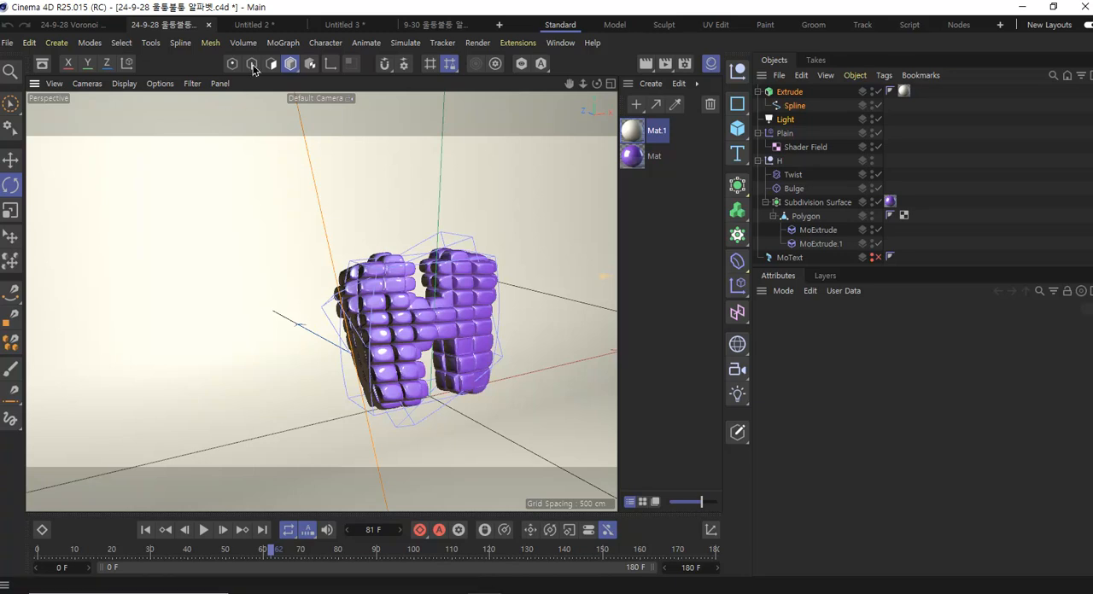
{"action": "left_click", "coordinate": [648, 65]}
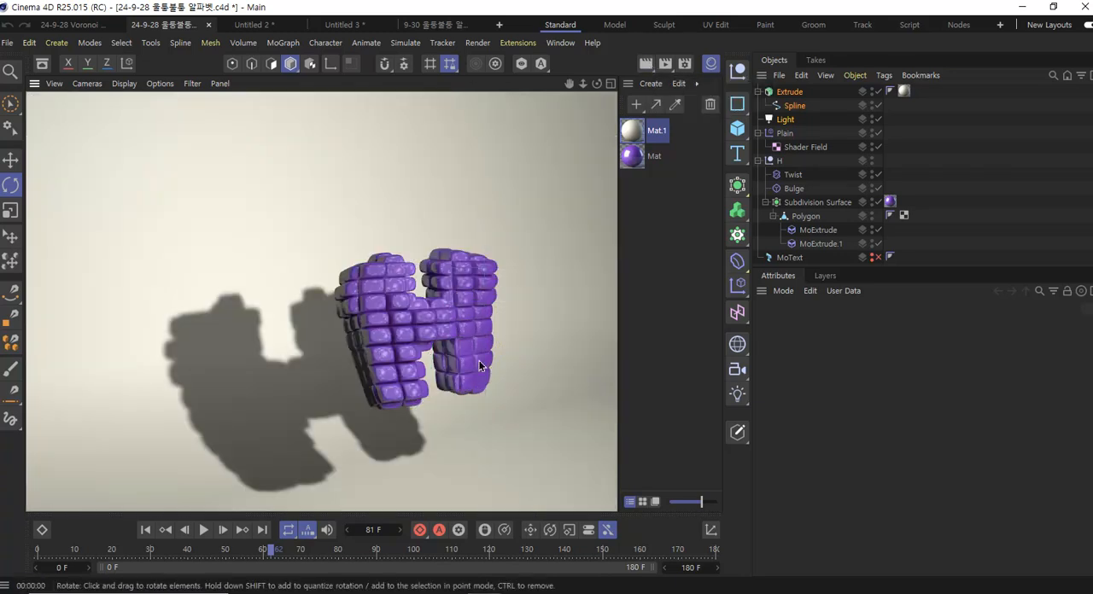
{"action": "left_click", "coordinate": [436, 26]}
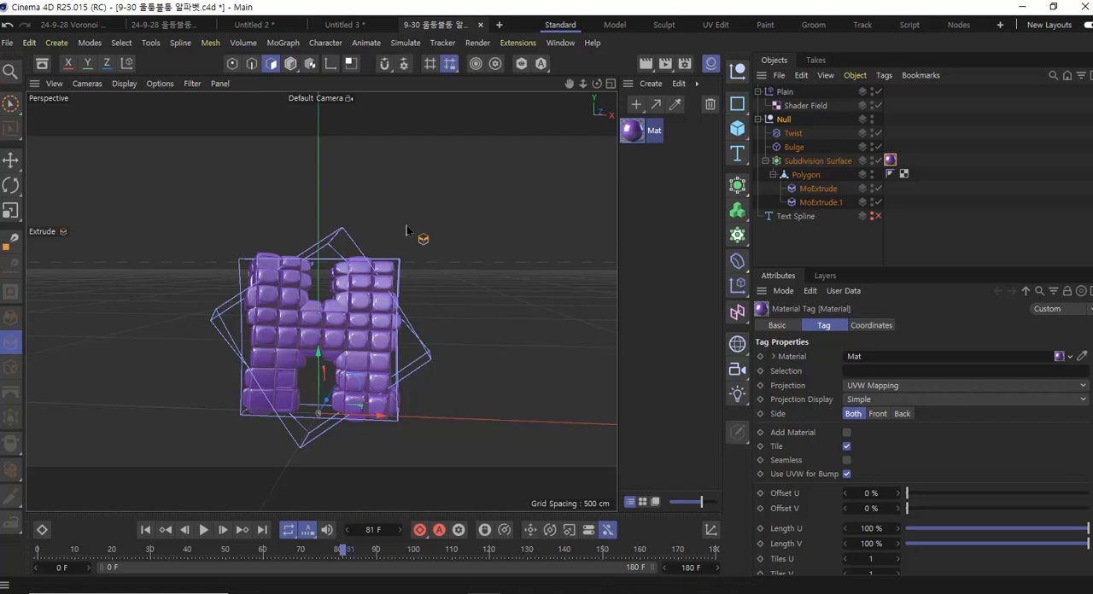
Show the letter in the Right view at frame 0 with nothing selected.
{"action": "key", "text": "F3"}
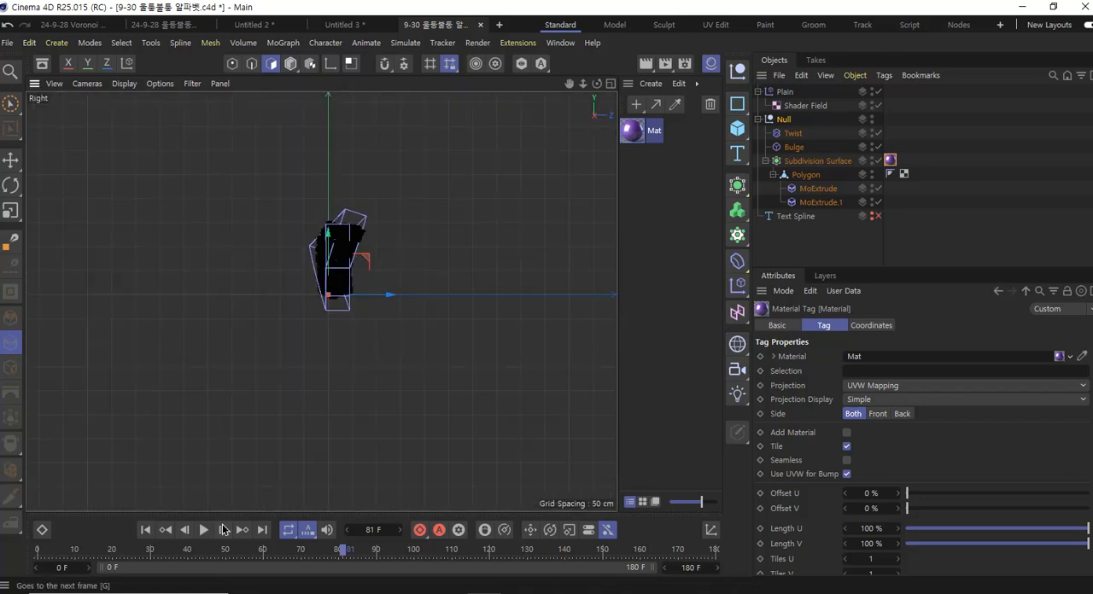
{"action": "left_click", "coordinate": [145, 530]}
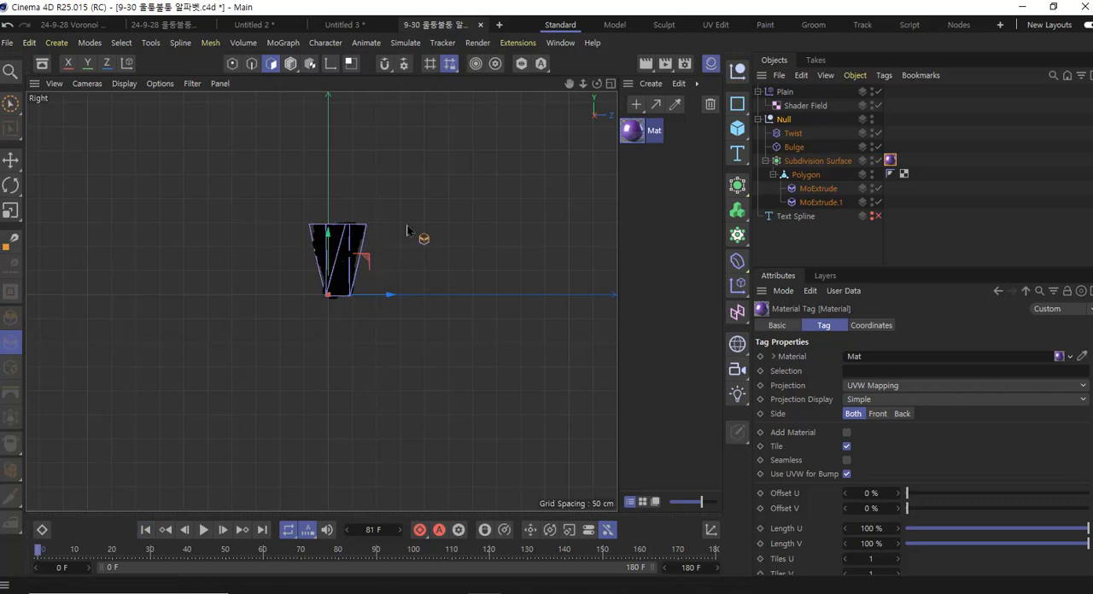
{"action": "middle_click_drag", "start_coordinate": [416, 215], "coordinate": [395, 247], "text": "alt"}
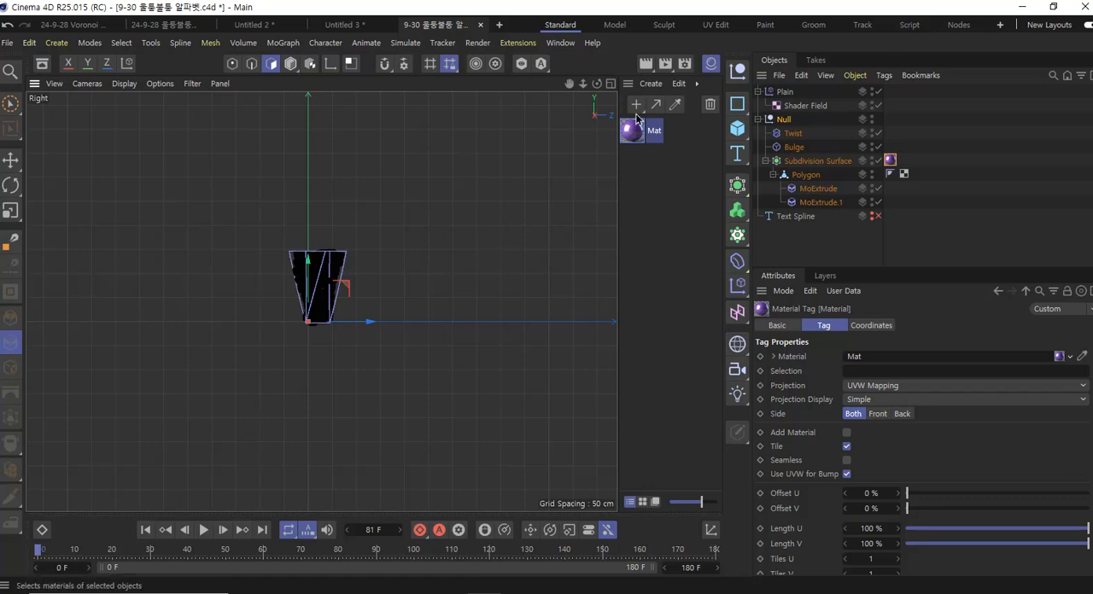
{"action": "left_click", "coordinate": [802, 240]}
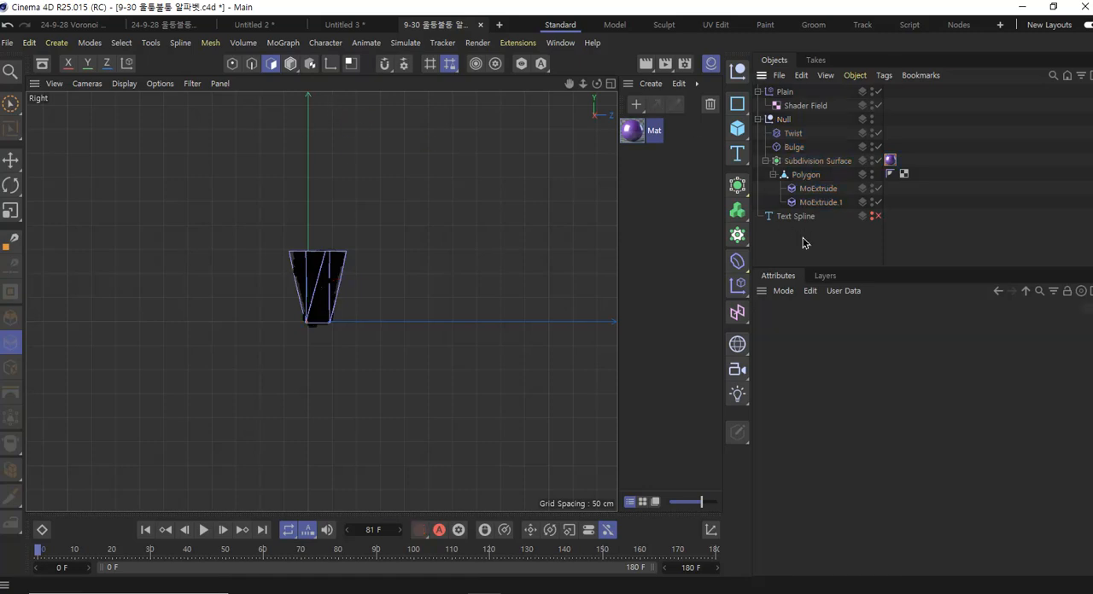
{"action": "left_click", "coordinate": [12, 243]}
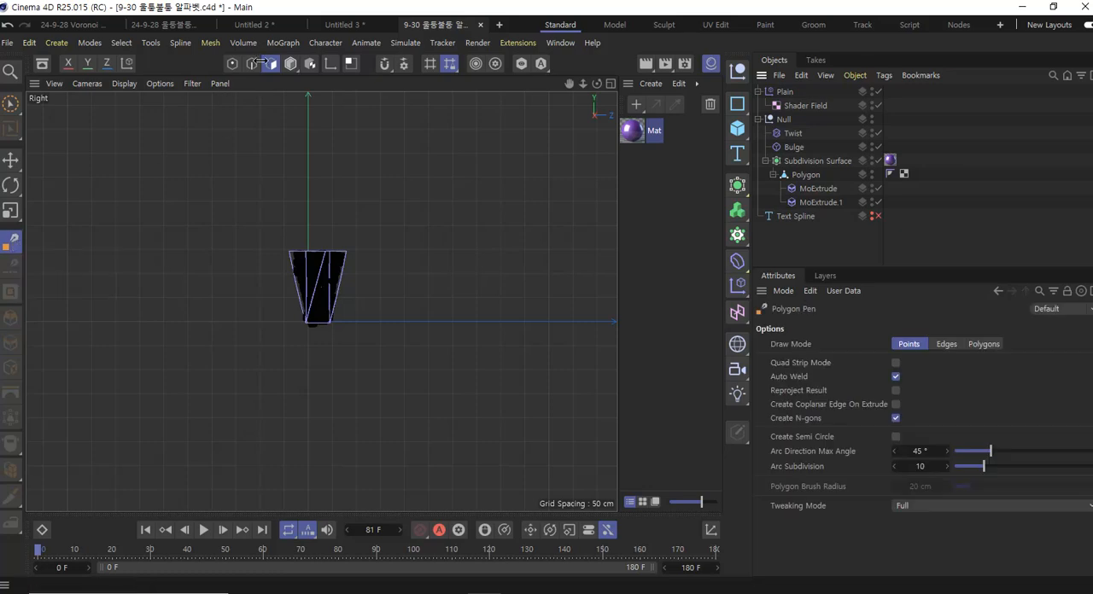
{"action": "left_click", "coordinate": [290, 66]}
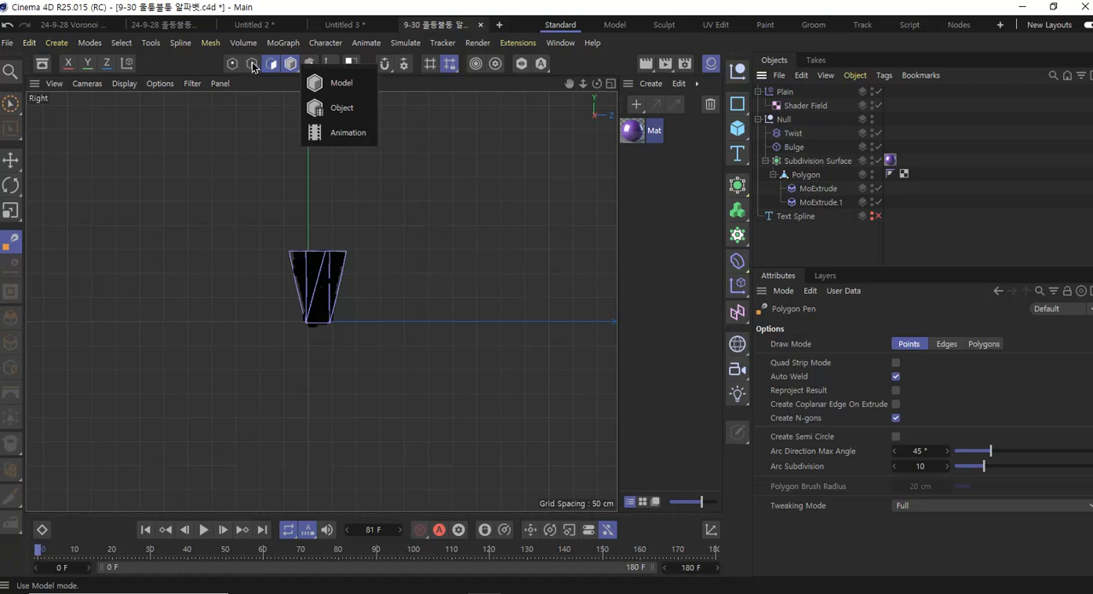
{"action": "left_click", "coordinate": [234, 65]}
{"action": "left_click", "coordinate": [251, 65]}
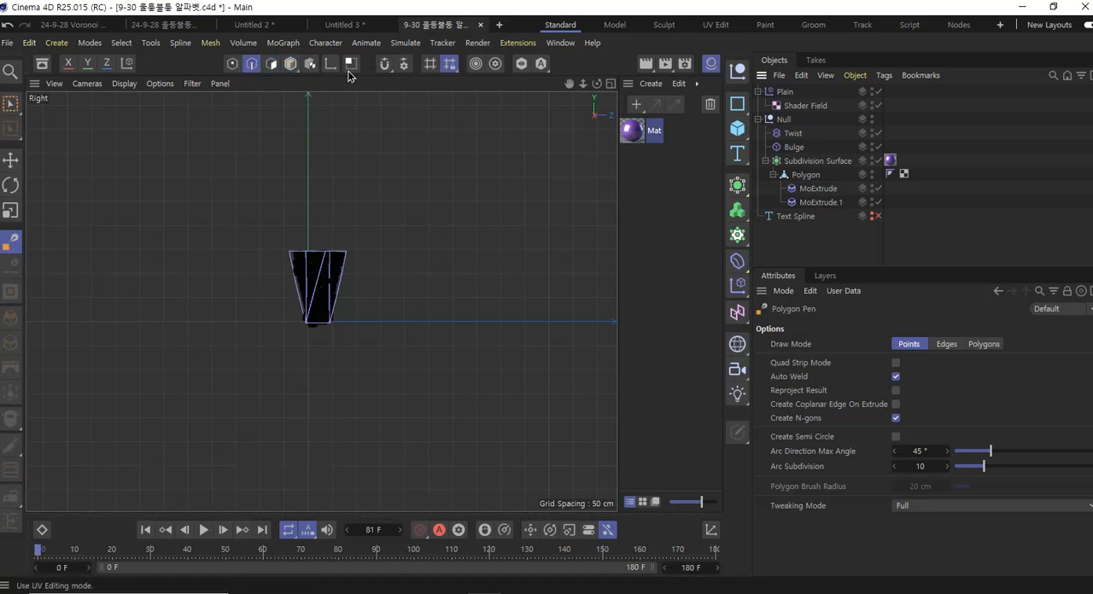
Draw an L-shaped Bezier spline in the Right view, running flat under the letter and curving up behind it.
{"action": "left_click", "coordinate": [291, 65]}
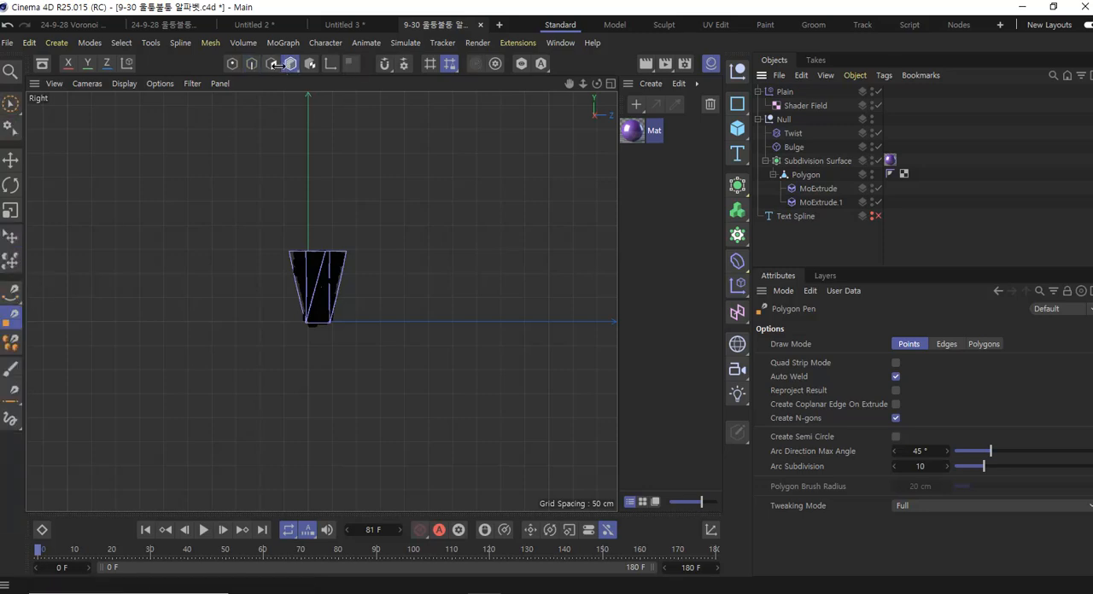
{"action": "left_click", "coordinate": [13, 293]}
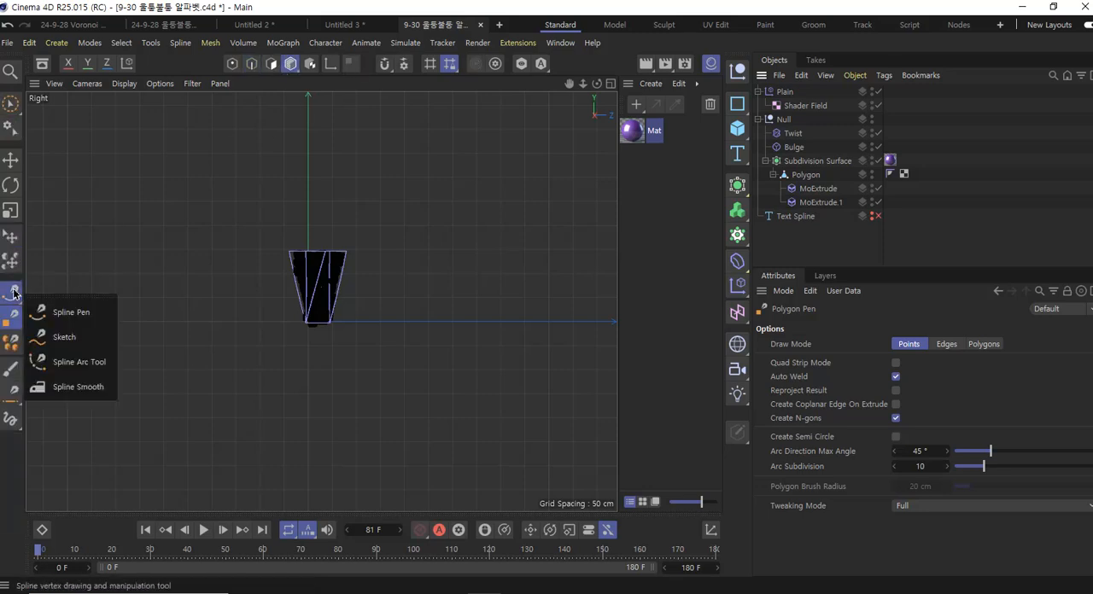
{"action": "left_click", "coordinate": [73, 314]}
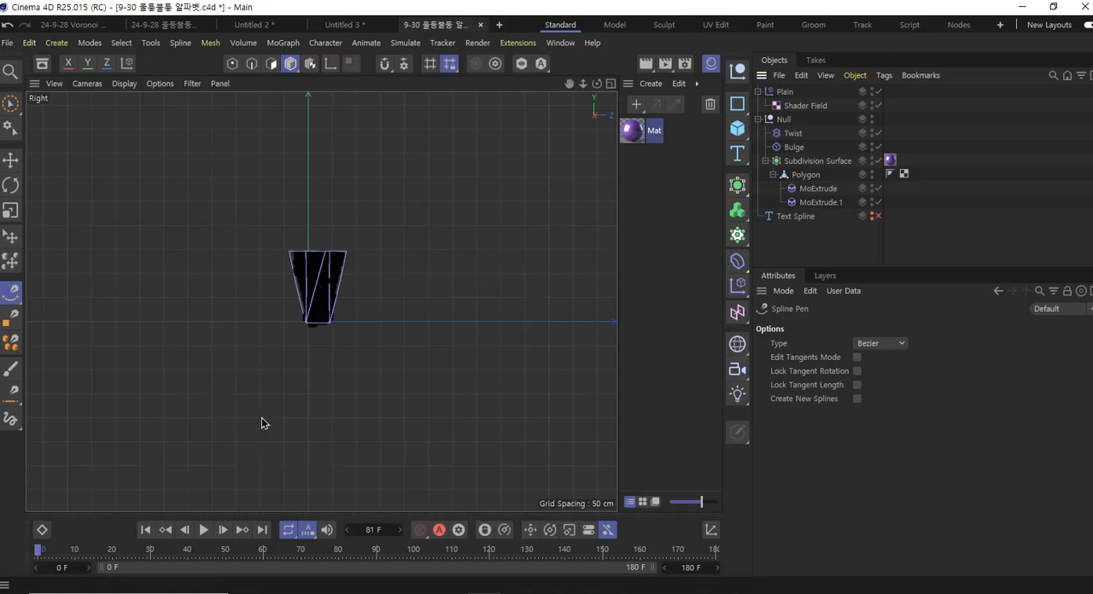
{"action": "left_click", "coordinate": [163, 392]}
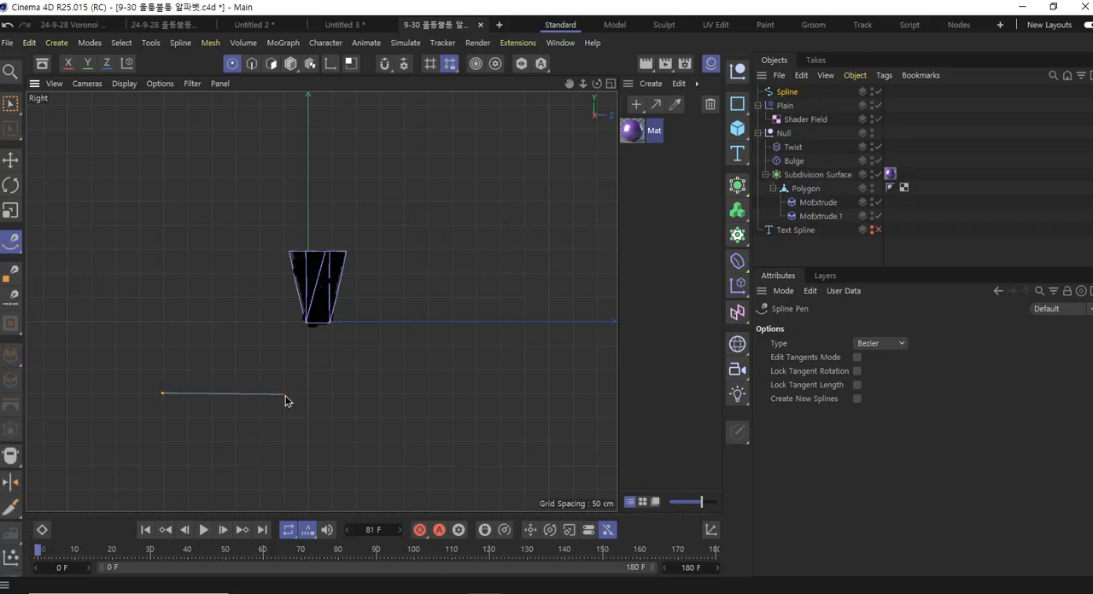
{"action": "left_click", "coordinate": [285, 396]}
{"action": "left_click_drag", "start_coordinate": [373, 392], "coordinate": [406, 387]}
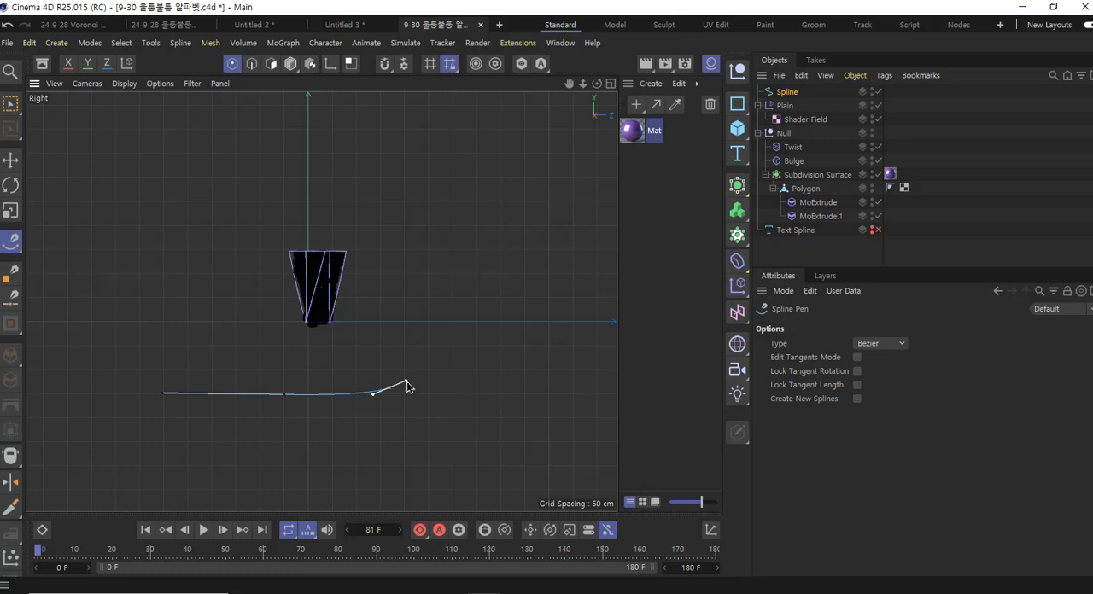
{"action": "left_click_drag", "start_coordinate": [442, 338], "coordinate": [454, 271]}
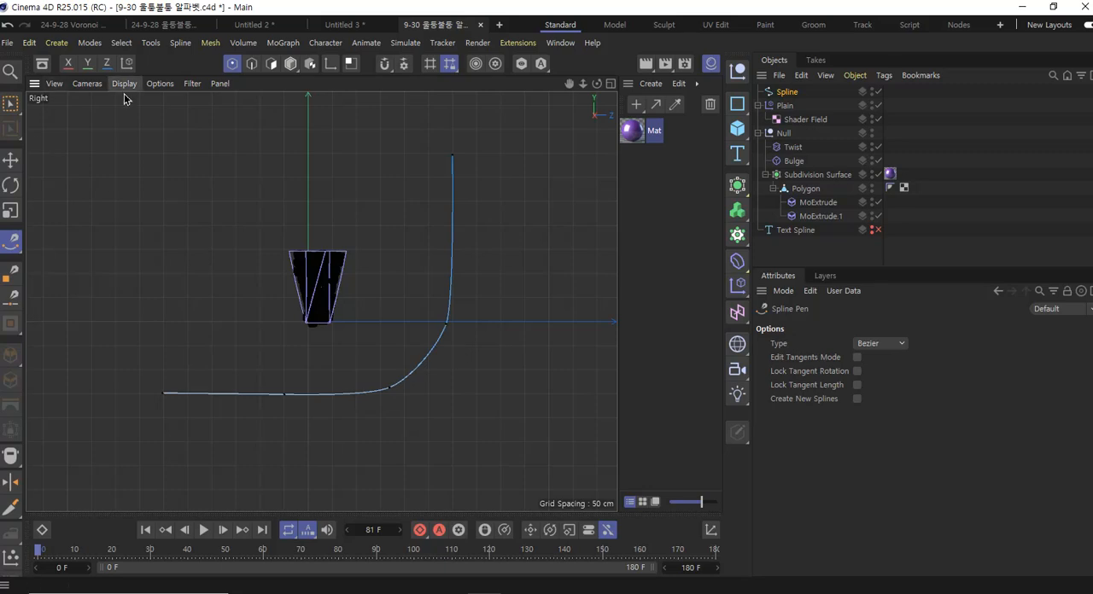
Smooth the spline's bend by lengthening the tangents of its two corner points.
{"action": "left_click", "coordinate": [10, 160]}
{"action": "left_click", "coordinate": [445, 325]}
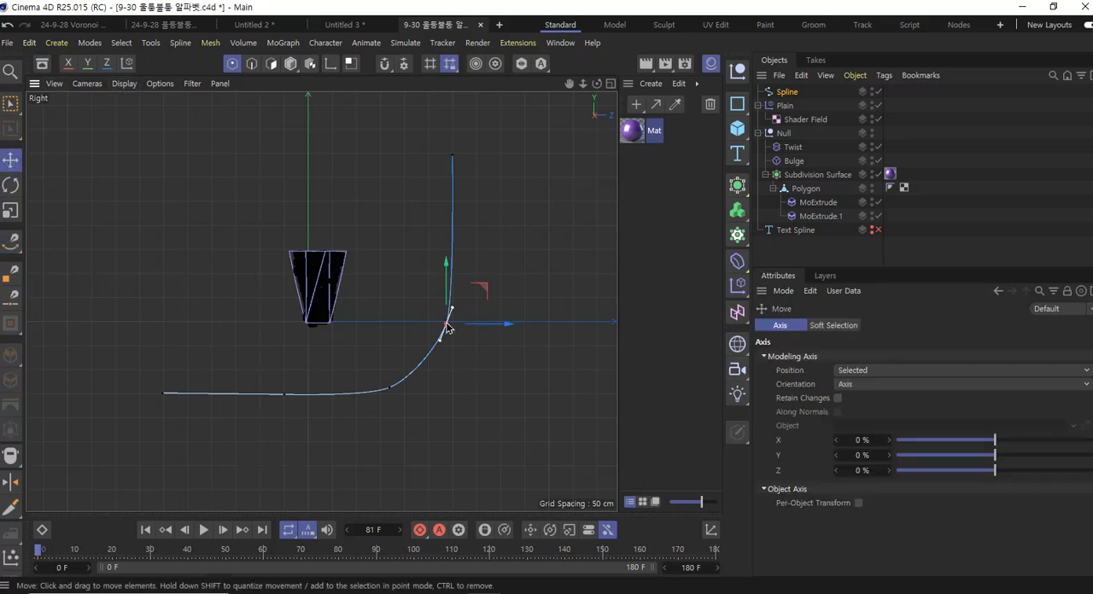
{"action": "scroll", "coordinate": [453, 350], "scroll_direction": "up", "scroll_amount": 3}
{"action": "left_click_drag", "start_coordinate": [437, 341], "coordinate": [433, 361]}
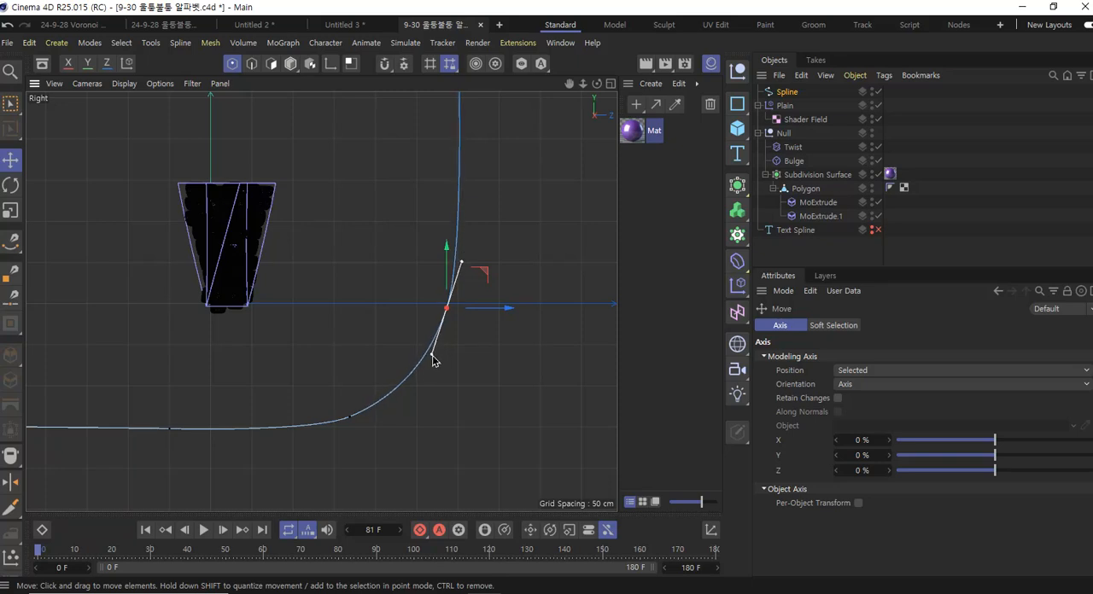
{"action": "left_click", "coordinate": [350, 418]}
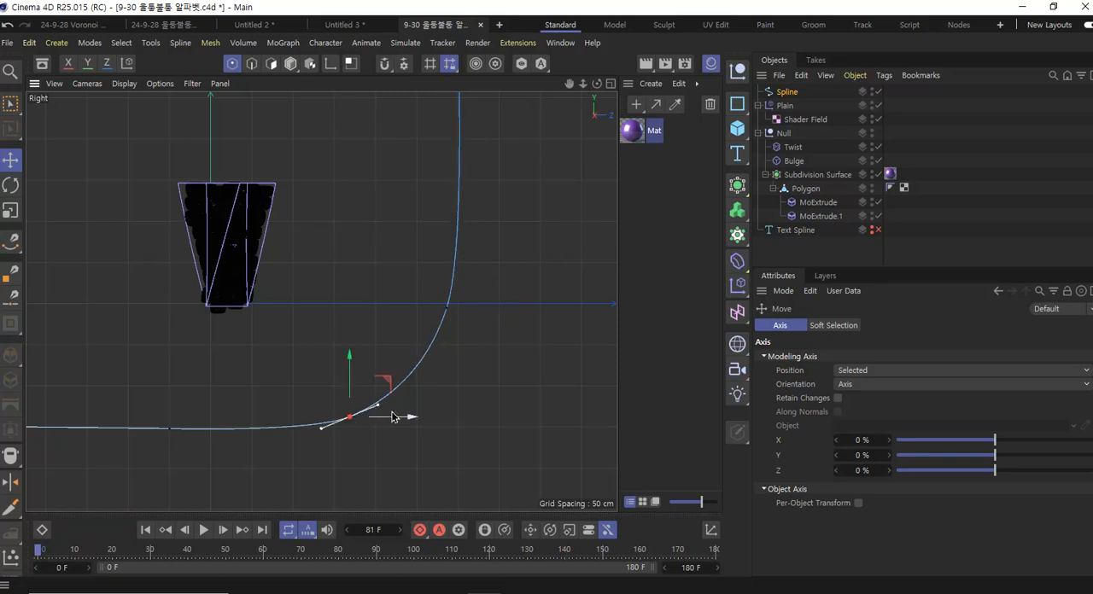
{"action": "left_click_drag", "start_coordinate": [386, 407], "coordinate": [385, 406]}
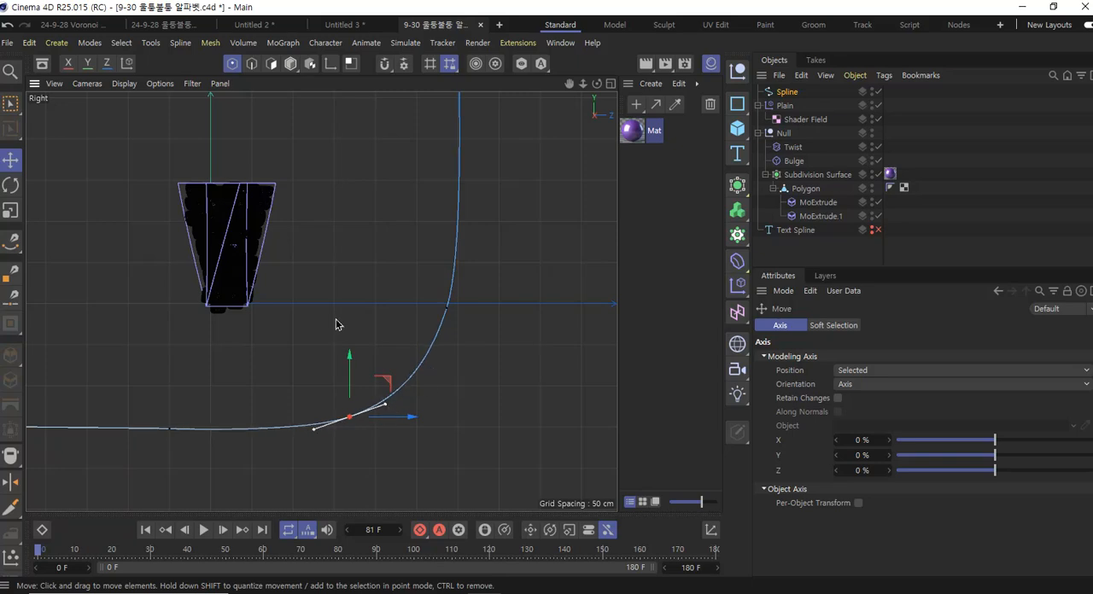
Raise the spline's upper end point and shift it slightly back, and lower the front end point slightly to level the floor line.
{"action": "scroll", "coordinate": [335, 321], "scroll_direction": "down", "scroll_amount": 4}
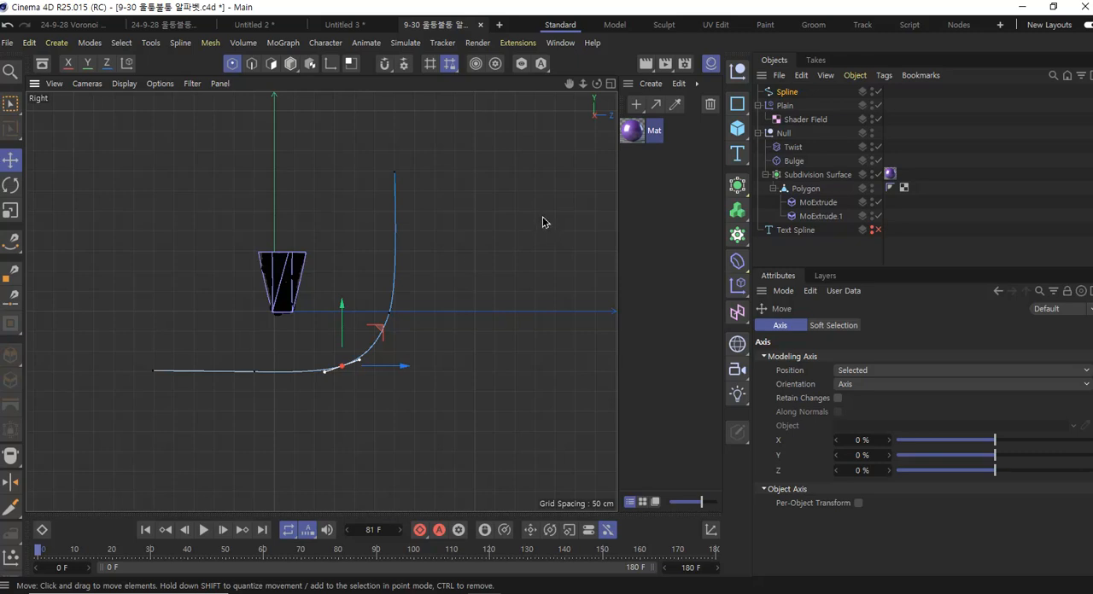
{"action": "left_click", "coordinate": [396, 174]}
{"action": "left_click_drag", "start_coordinate": [394, 116], "coordinate": [394, 76]}
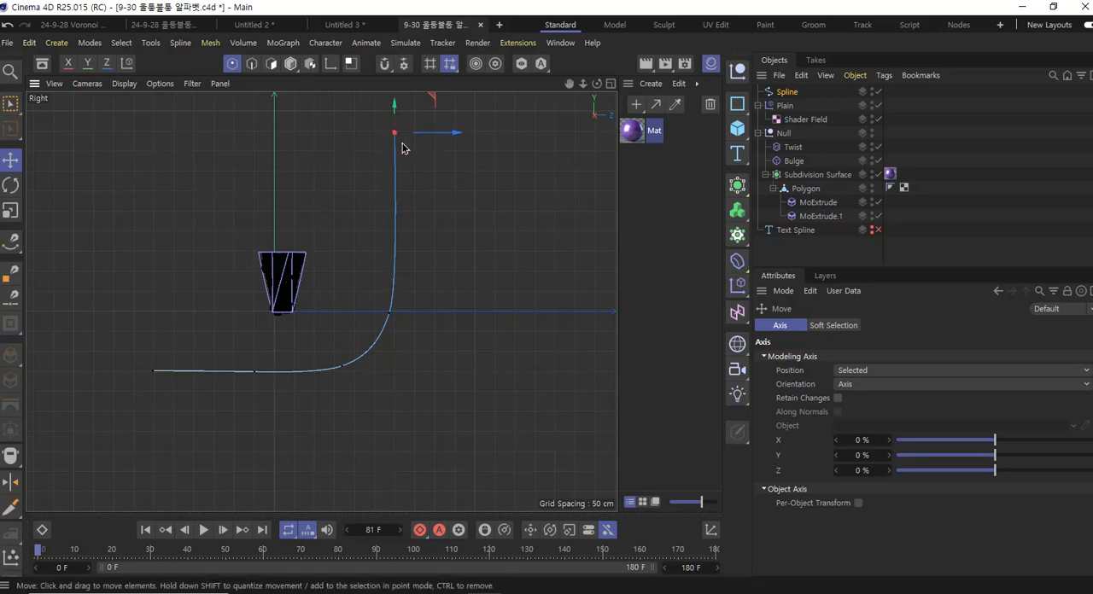
{"action": "middle_click_drag", "start_coordinate": [446, 261], "coordinate": [491, 298]}
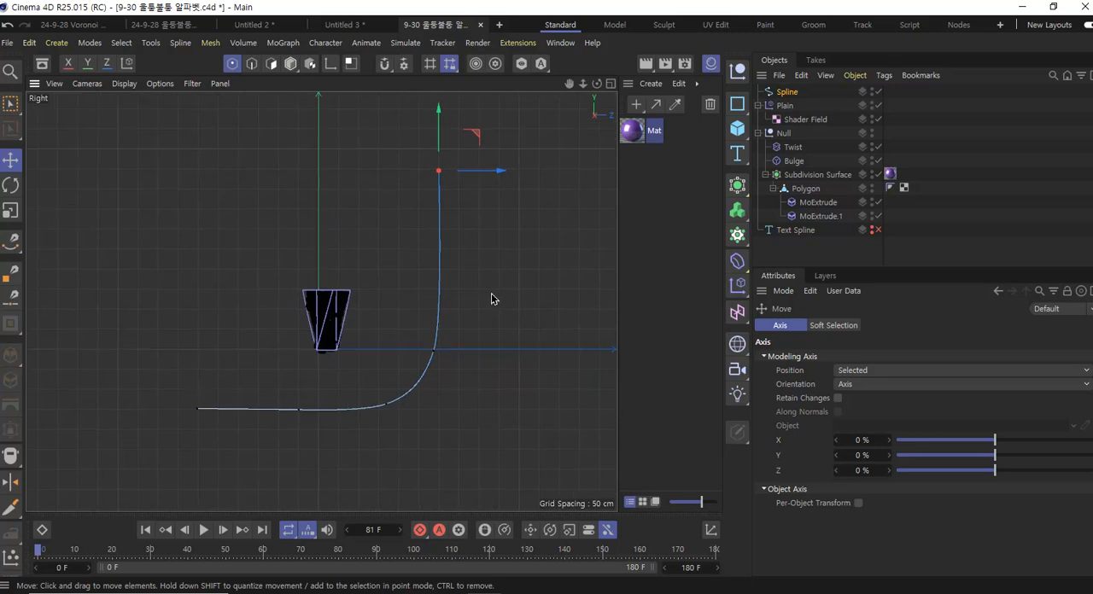
{"action": "left_click_drag", "start_coordinate": [501, 175], "coordinate": [508, 176]}
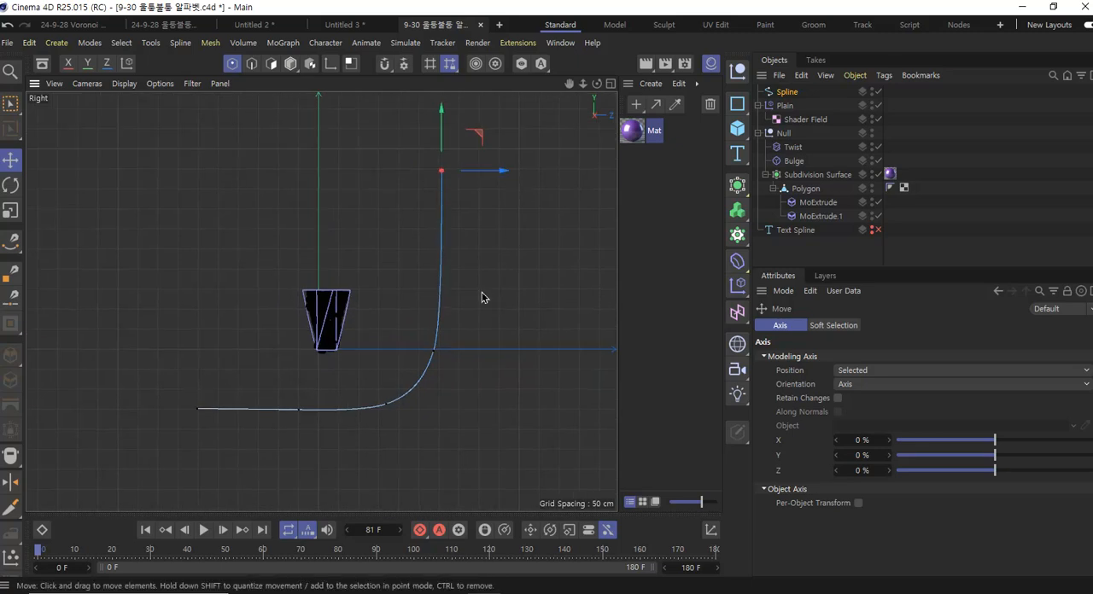
{"action": "left_click", "coordinate": [197, 408]}
{"action": "left_click_drag", "start_coordinate": [201, 344], "coordinate": [201, 347]}
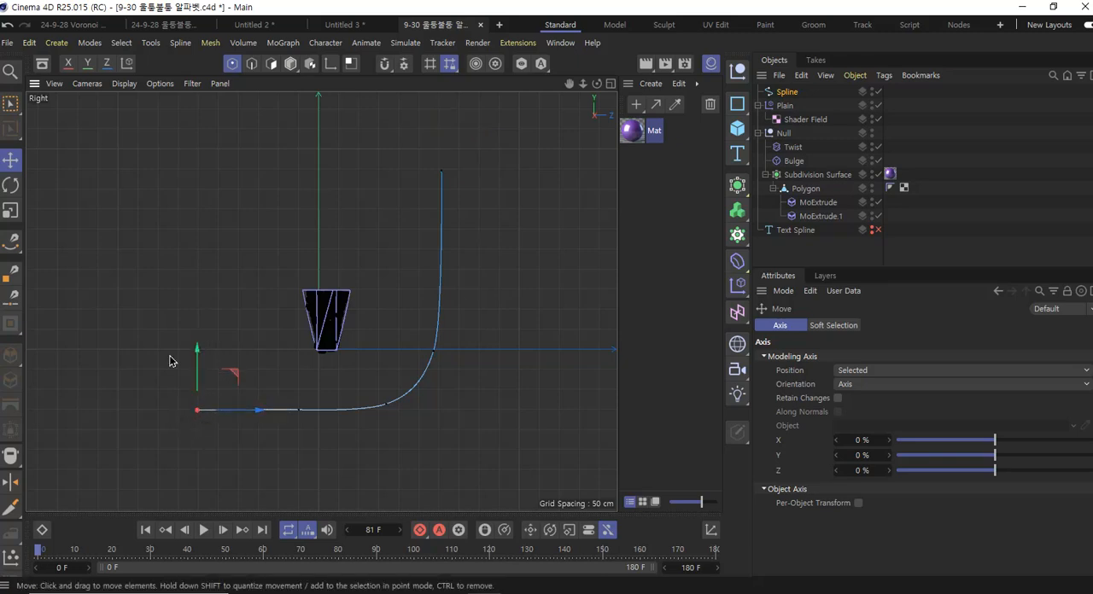
Place the spline under a new Extrude generator and set its Offset to 1000 cm.
{"action": "key", "text": "F1"}
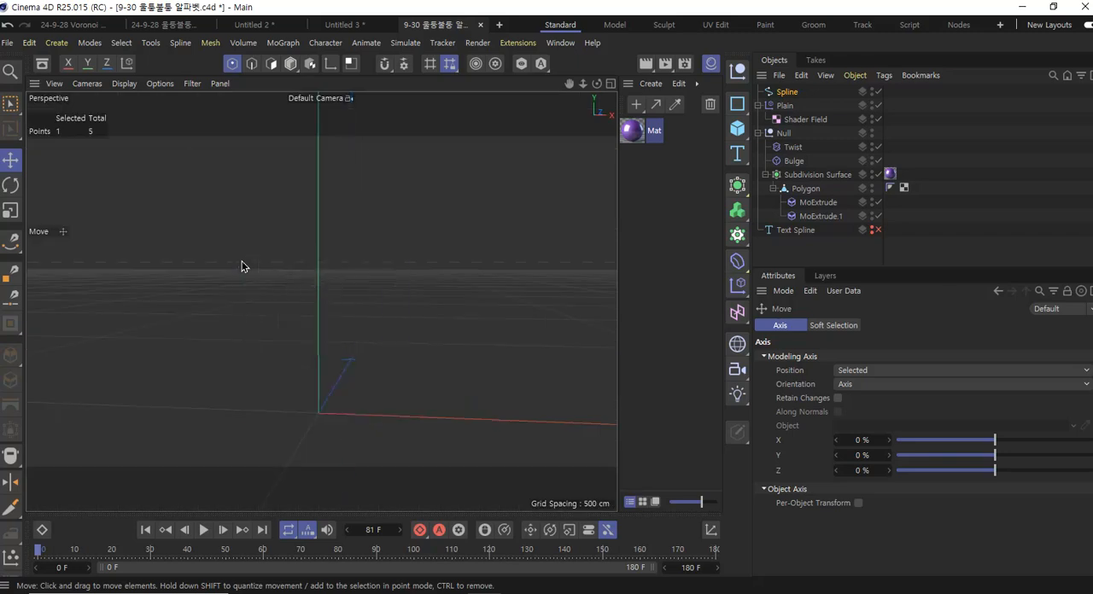
{"action": "scroll", "coordinate": [406, 368], "scroll_direction": "down", "scroll_amount": 4}
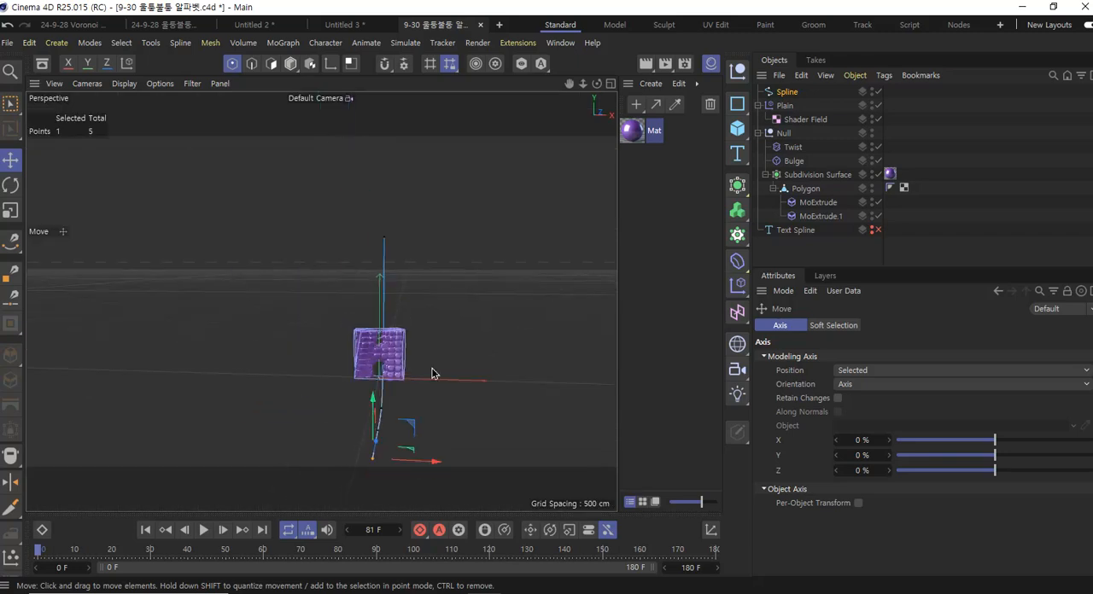
{"action": "left_click", "coordinate": [737, 186]}
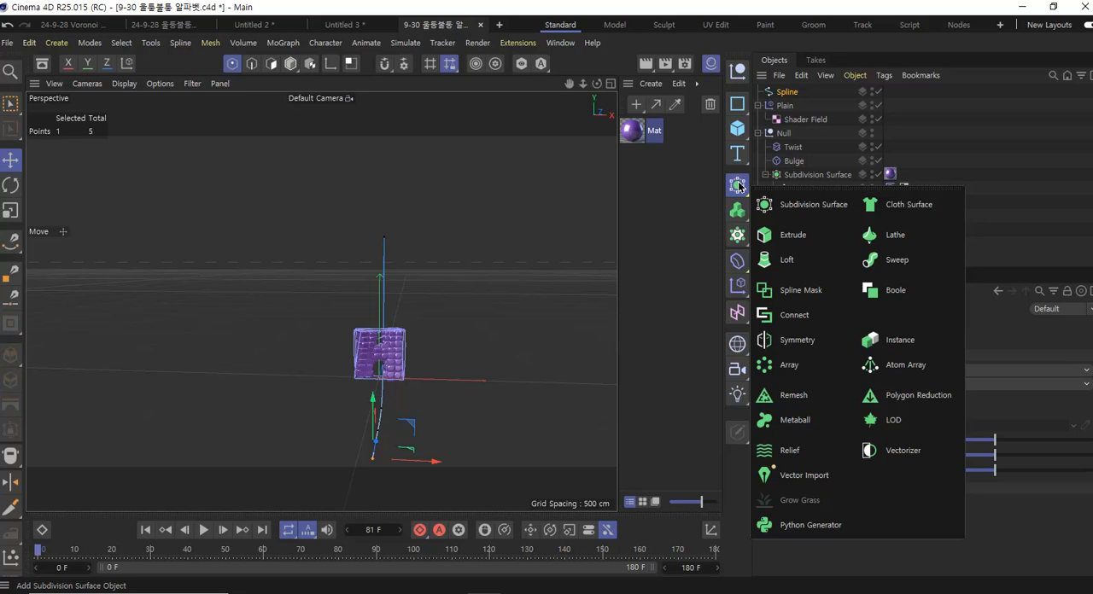
{"action": "left_click", "coordinate": [793, 245]}
{"action": "left_click_drag", "start_coordinate": [783, 106], "coordinate": [794, 93]}
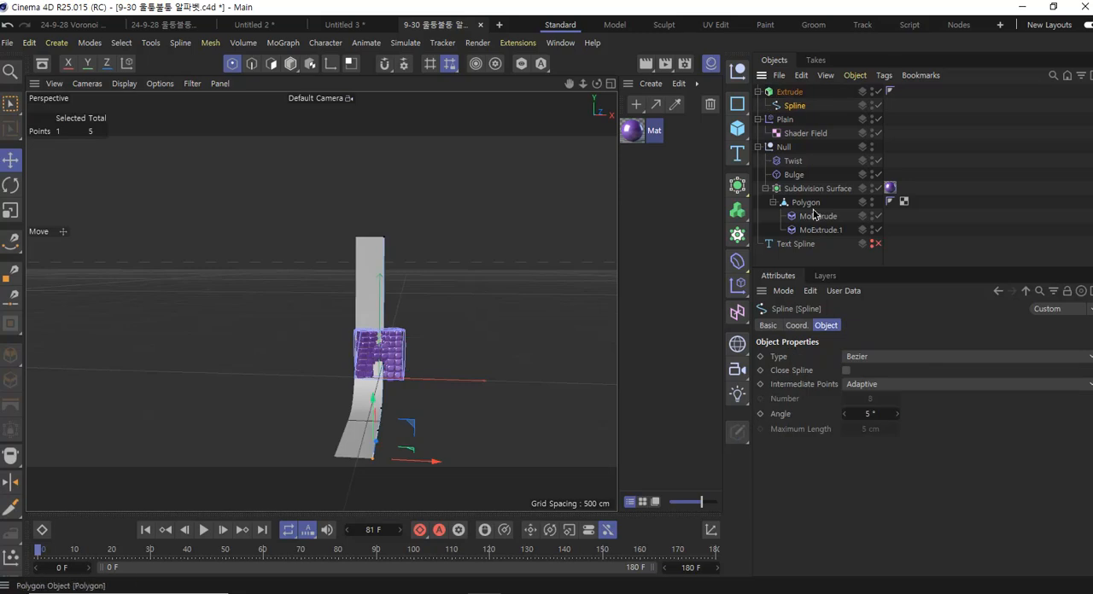
{"action": "left_click", "coordinate": [789, 92]}
{"action": "left_click_drag", "start_coordinate": [939, 372], "coordinate": [1078, 373]}
{"action": "left_click", "coordinate": [871, 370]}
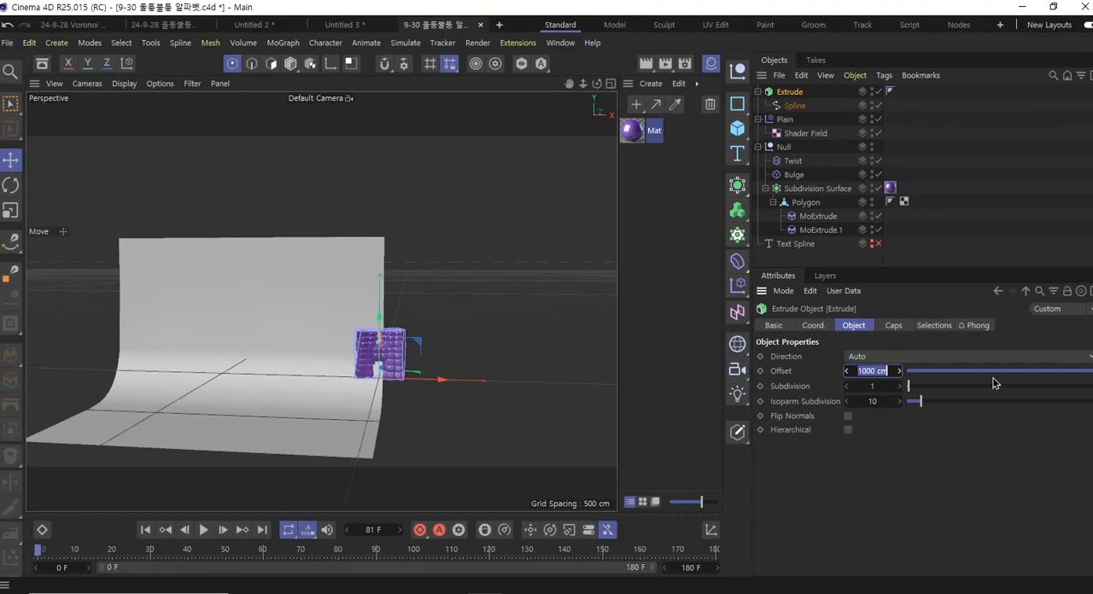
Move the extruded backdrop along the X axis to centre it behind the letter.
{"action": "left_click", "coordinate": [294, 69]}
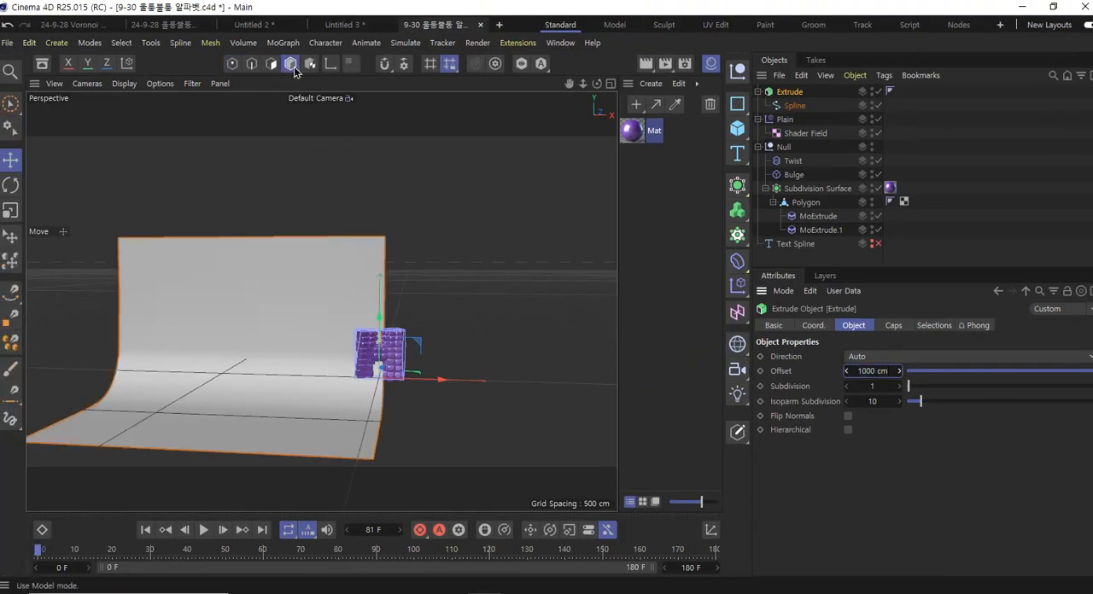
{"action": "left_click_drag", "start_coordinate": [447, 380], "coordinate": [605, 387]}
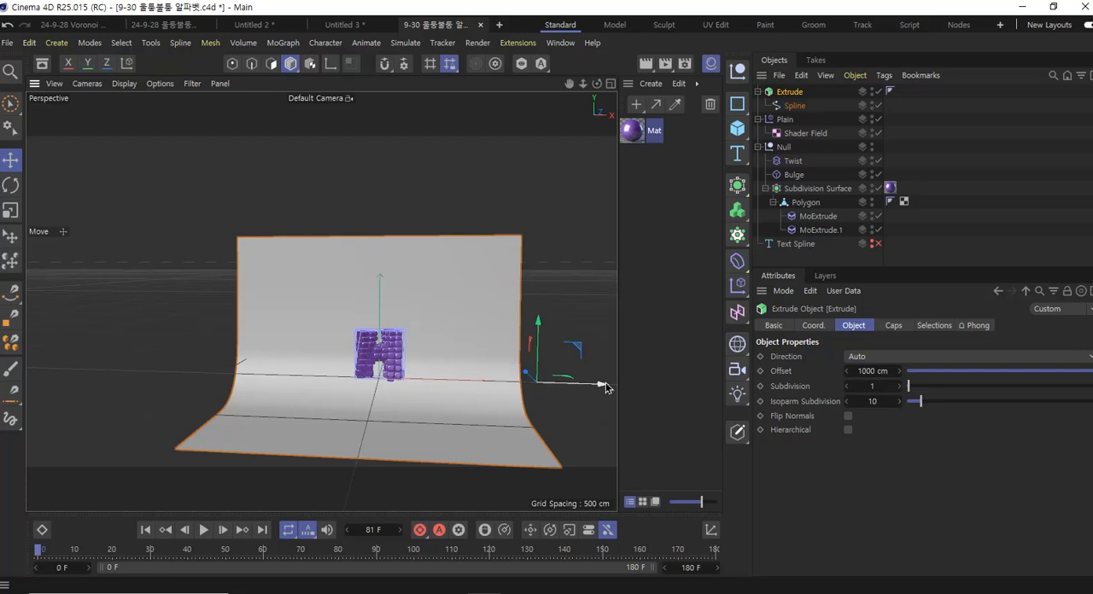
{"action": "left_click_drag", "start_coordinate": [442, 421], "coordinate": [375, 431], "text": "alt"}
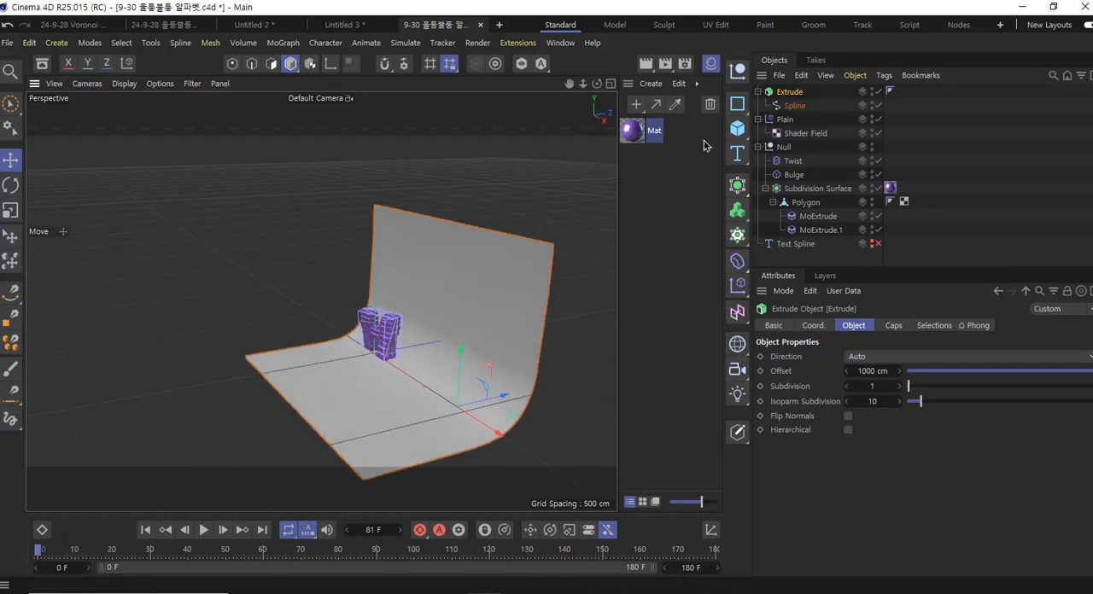
Create a new material with a warm grey colour of H 60°, S 8 %, V 80 % and apply it to the Extrude backdrop.
{"action": "left_click", "coordinate": [635, 104]}
{"action": "double_click", "coordinate": [632, 129]}
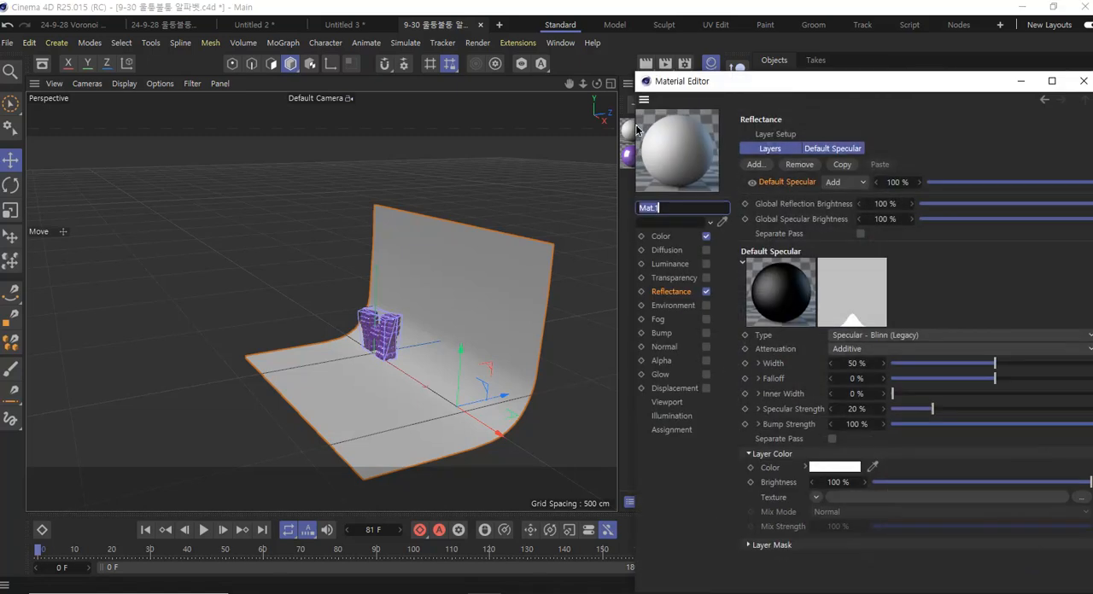
{"action": "left_click", "coordinate": [663, 237]}
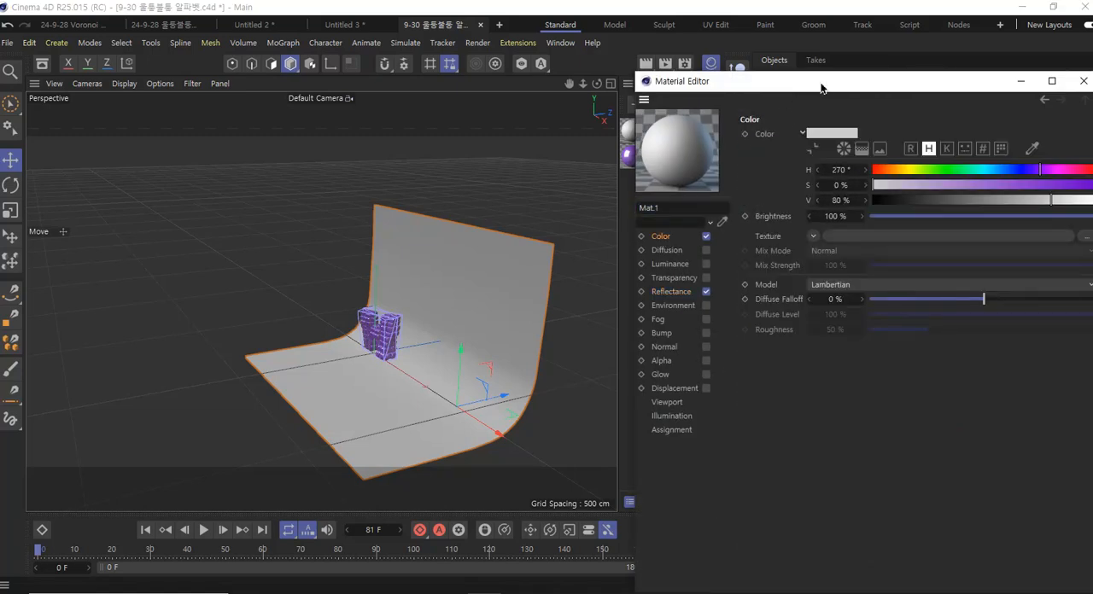
{"action": "left_click_drag", "start_coordinate": [820, 87], "coordinate": [716, 199]}
{"action": "left_click", "coordinate": [806, 283]}
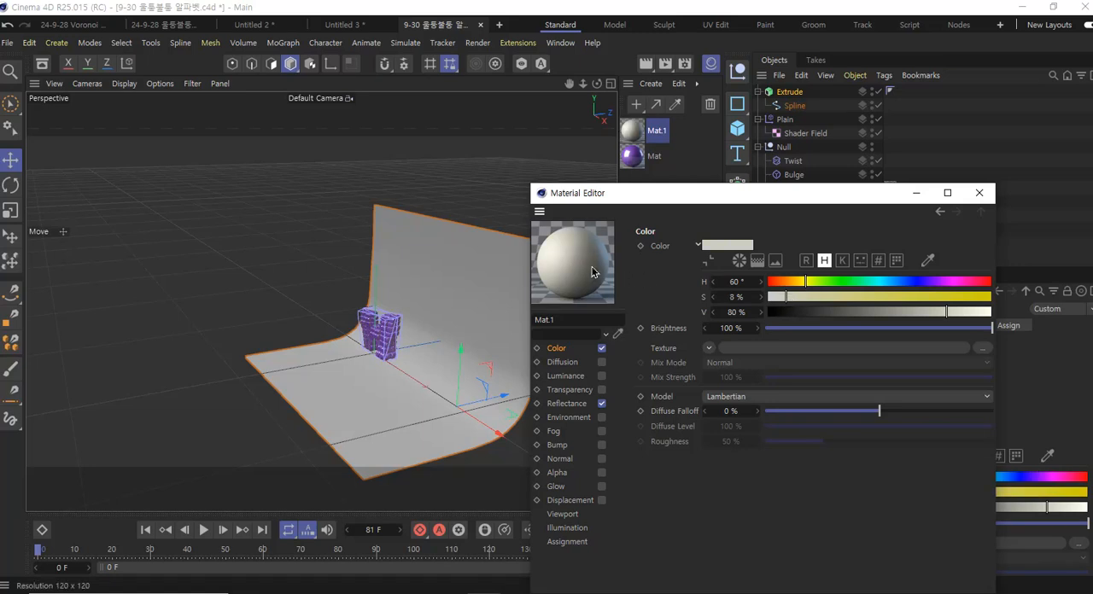
{"action": "left_click_drag", "start_coordinate": [589, 275], "coordinate": [793, 92]}
Brighten the backdrop material's colour to S 5 % and V 100 %, render the view, and close the Material Editor.
{"action": "scroll", "coordinate": [462, 336], "scroll_direction": "up", "scroll_amount": 1}
{"action": "scroll", "coordinate": [462, 337], "scroll_direction": "up", "scroll_amount": 3}
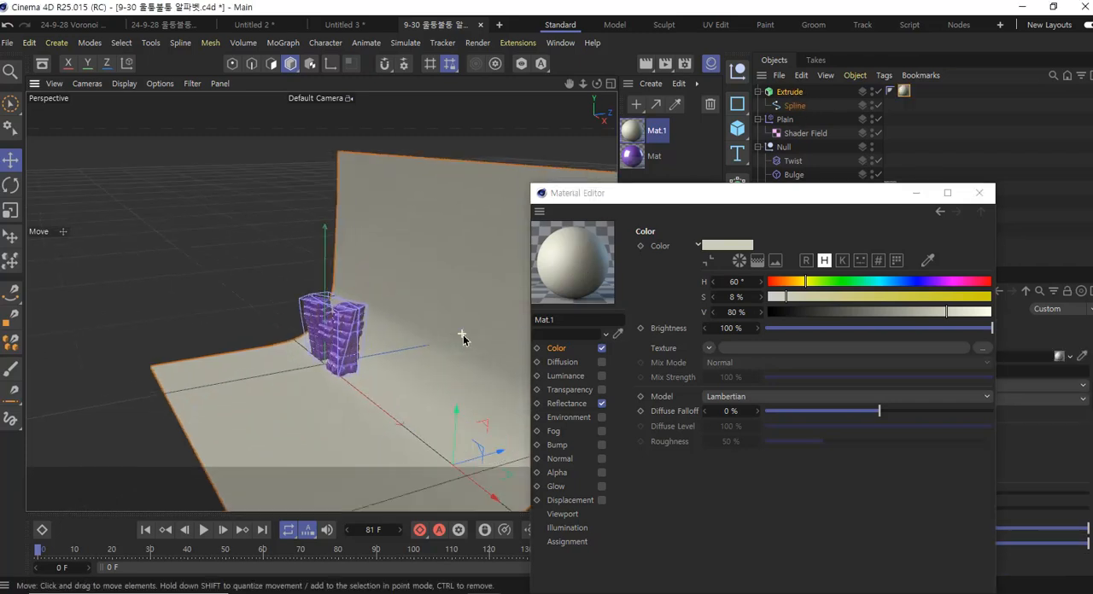
{"action": "left_click_drag", "start_coordinate": [946, 312], "coordinate": [991, 312]}
{"action": "left_click_drag", "start_coordinate": [787, 298], "coordinate": [779, 301]}
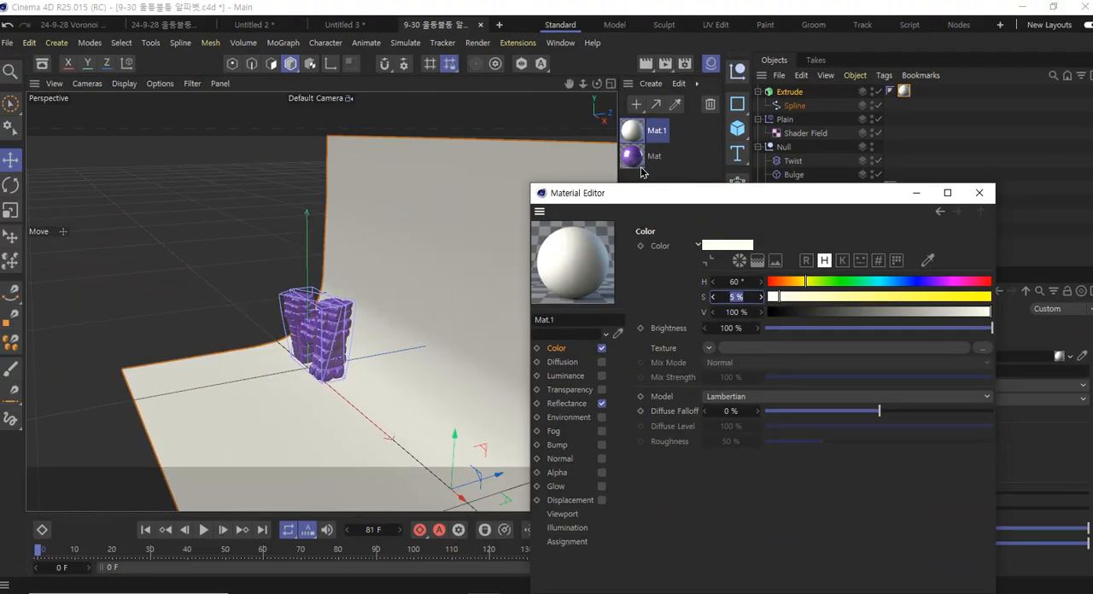
{"action": "left_click", "coordinate": [647, 65]}
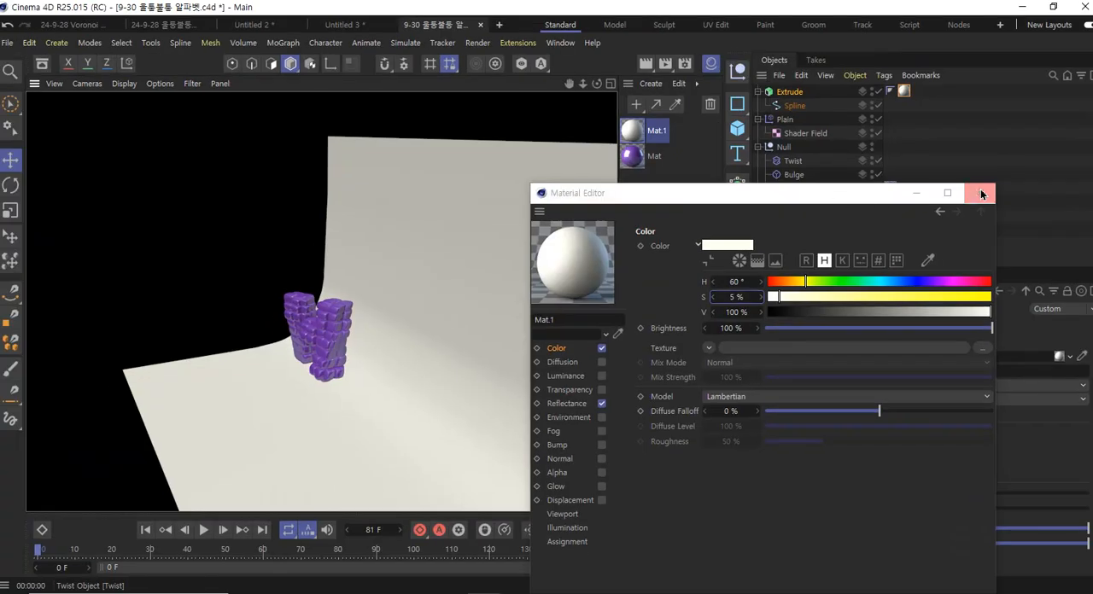
{"action": "left_click", "coordinate": [982, 188]}
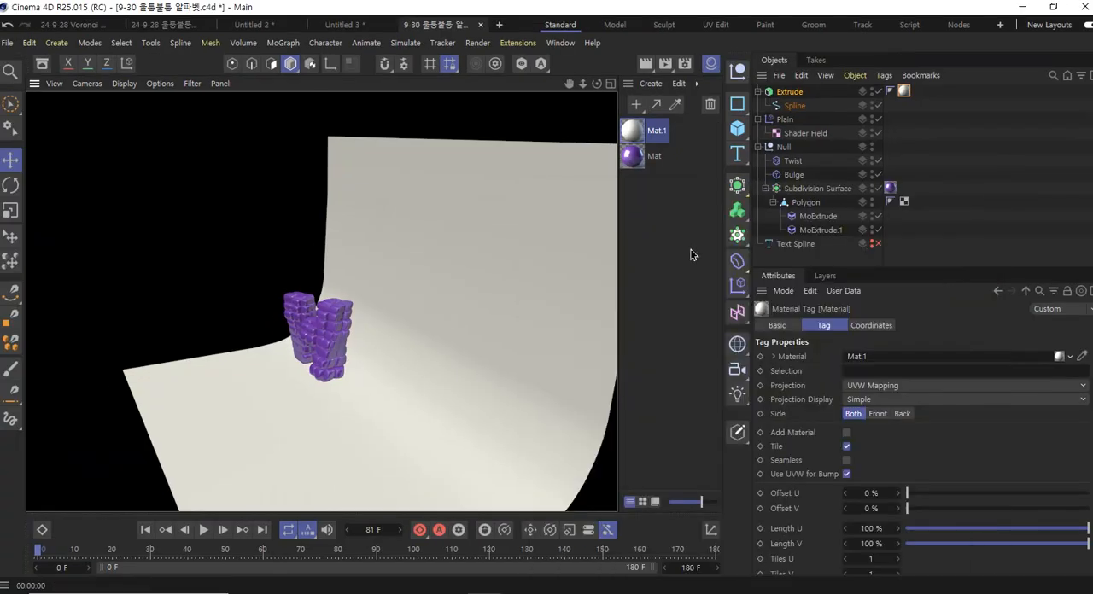
Add an Area Light and move it in front of and above the letter.
{"action": "left_click", "coordinate": [738, 394]}
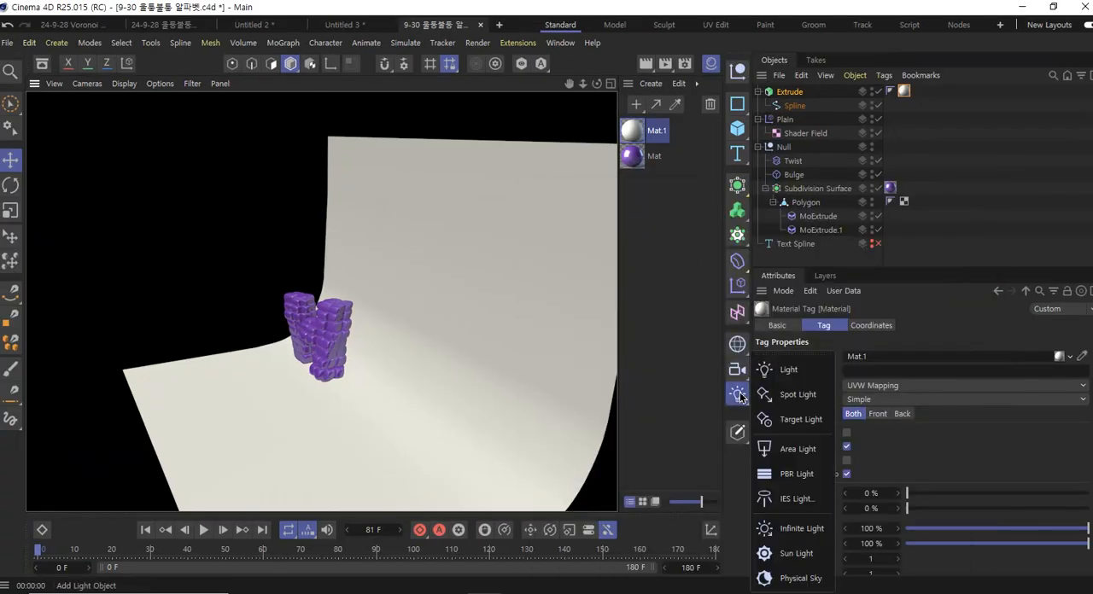
{"action": "left_click", "coordinate": [812, 449]}
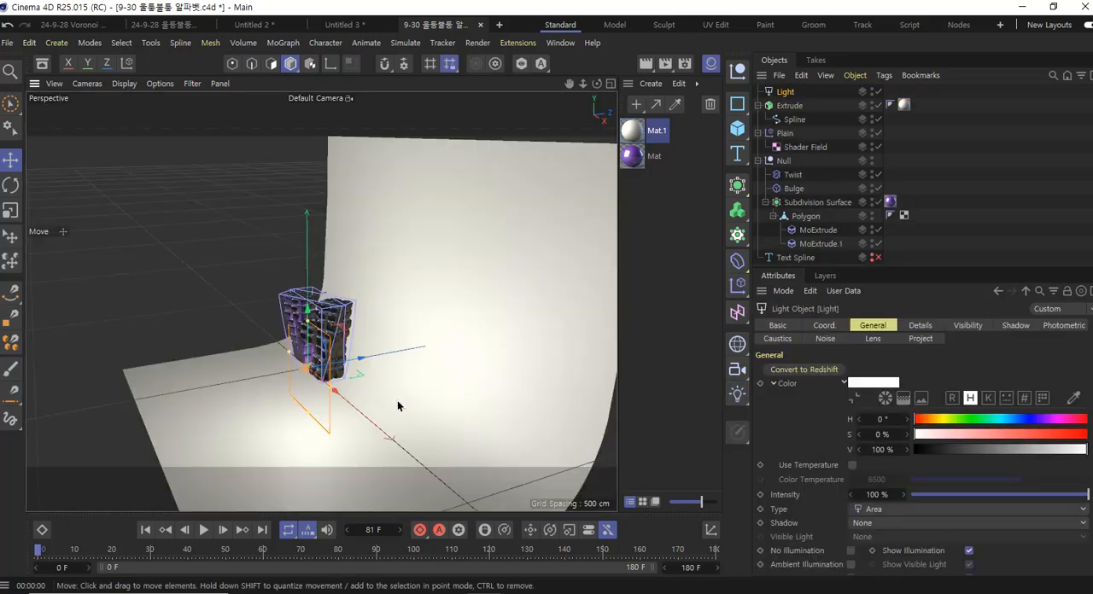
{"action": "left_click_drag", "start_coordinate": [366, 359], "coordinate": [211, 389]}
{"action": "left_click_drag", "start_coordinate": [144, 342], "coordinate": [151, 239]}
{"action": "left_click_drag", "start_coordinate": [249, 398], "coordinate": [320, 362], "text": "alt"}
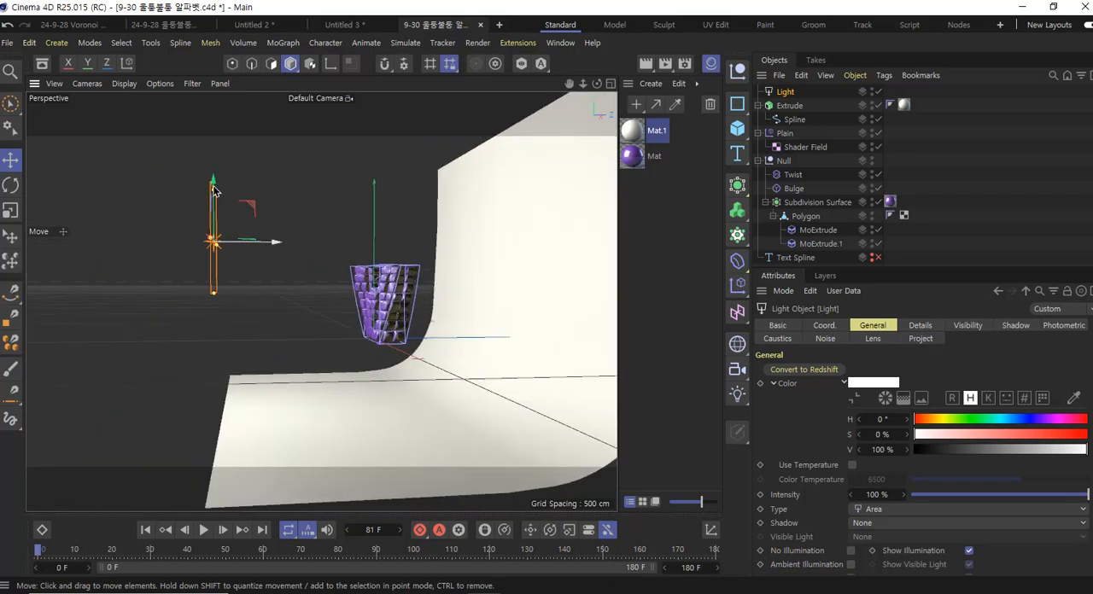
{"action": "left_click_drag", "start_coordinate": [213, 181], "coordinate": [213, 156]}
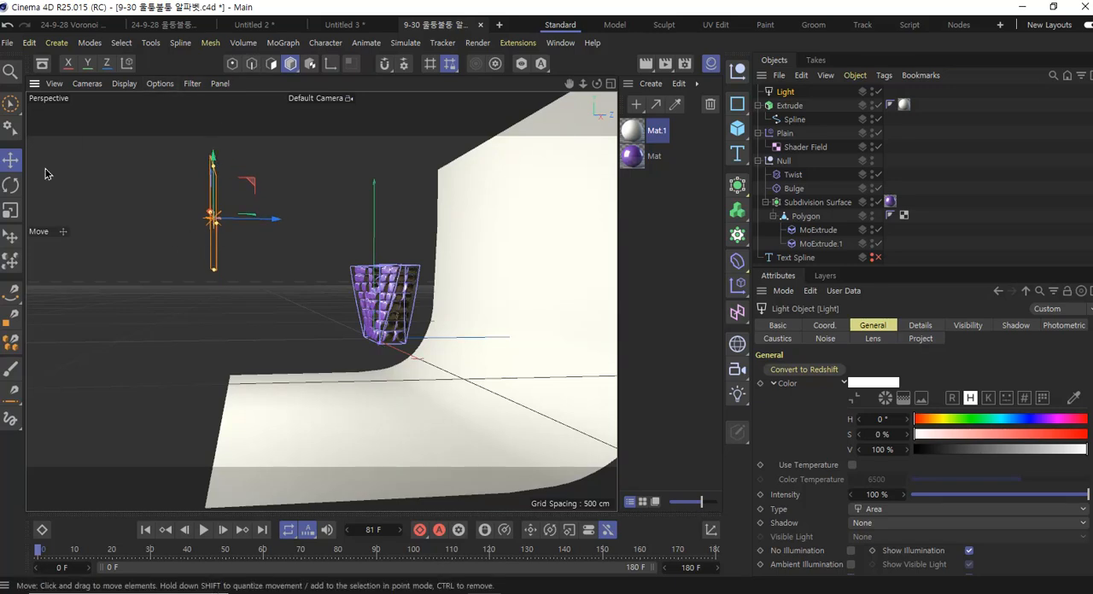
Rotate the area light to tilt it down towards the letter and render the view.
{"action": "left_click", "coordinate": [11, 185]}
{"action": "mouse_move", "coordinate": [239, 245]}
{"action": "left_mouse_down"}
{"action": "mouse_move", "coordinate": [218, 267]}
{"action": "mouse_move", "coordinate": [227, 262]}
{"action": "left_mouse_up"}
{"action": "left_click", "coordinate": [648, 64]}
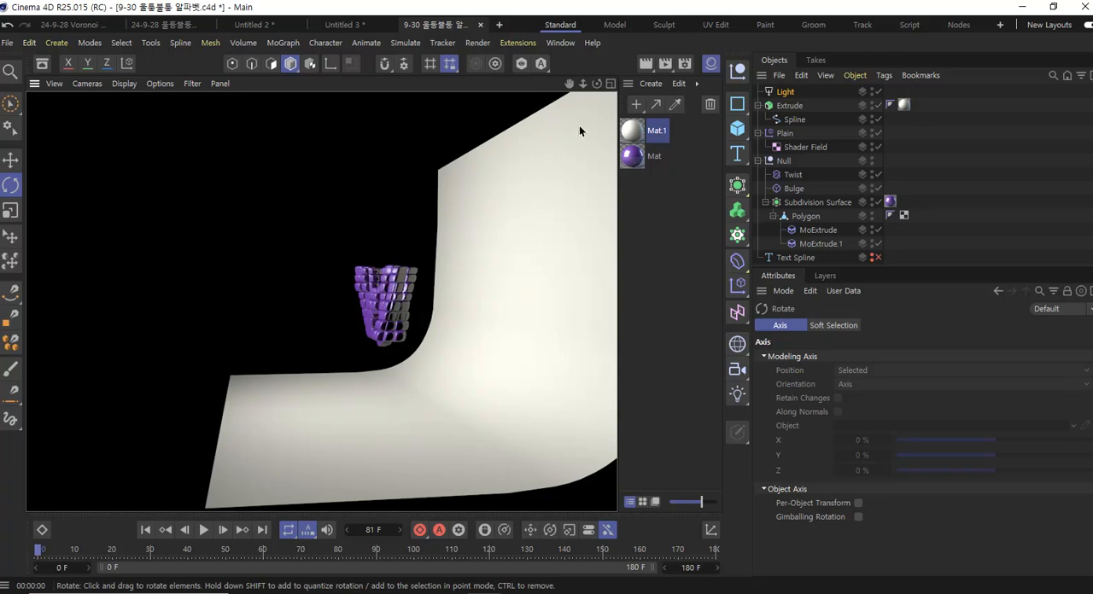
Enlarge the area light in width and height so it extends well beyond the letter, and centre it on the letter.
{"action": "left_click", "coordinate": [381, 196]}
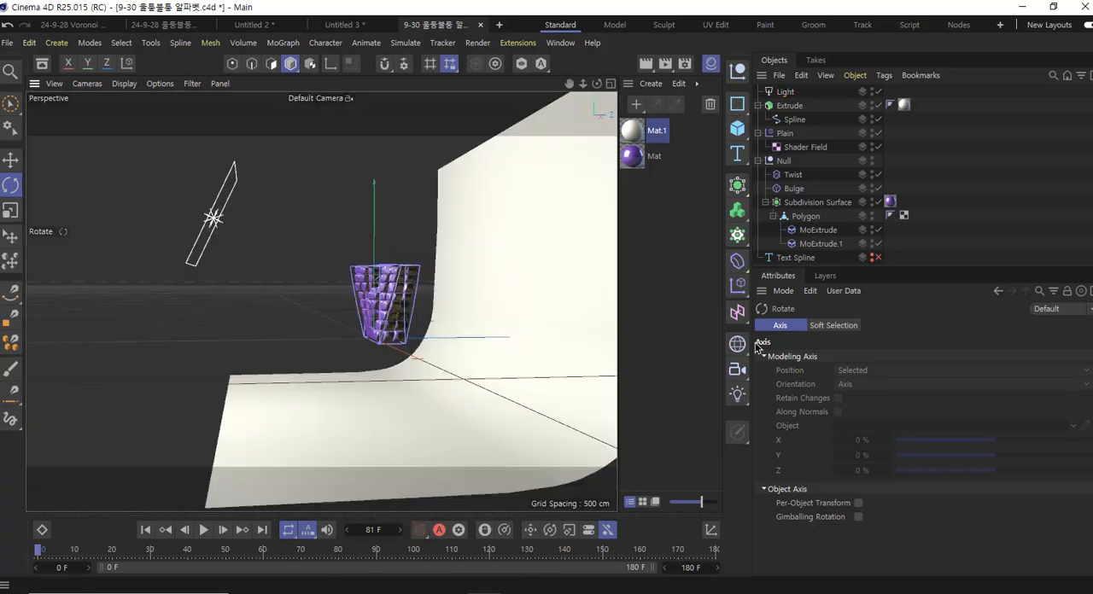
{"action": "left_click", "coordinate": [785, 94]}
{"action": "left_click_drag", "start_coordinate": [261, 320], "coordinate": [353, 236], "text": "alt"}
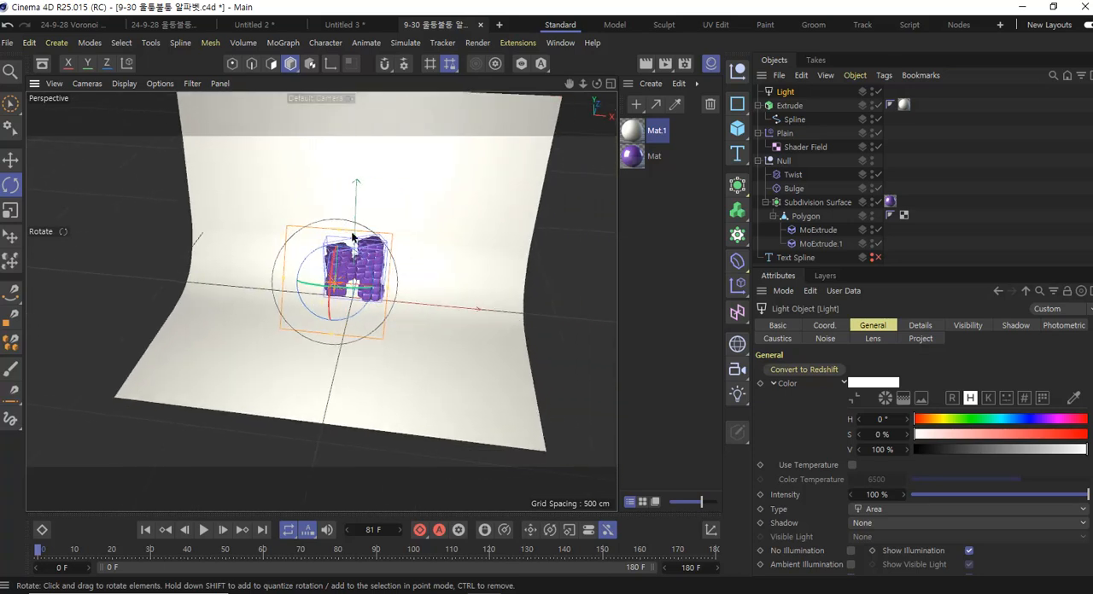
{"action": "left_click", "coordinate": [10, 160]}
{"action": "left_click_drag", "start_coordinate": [358, 294], "coordinate": [393, 338], "text": "alt"}
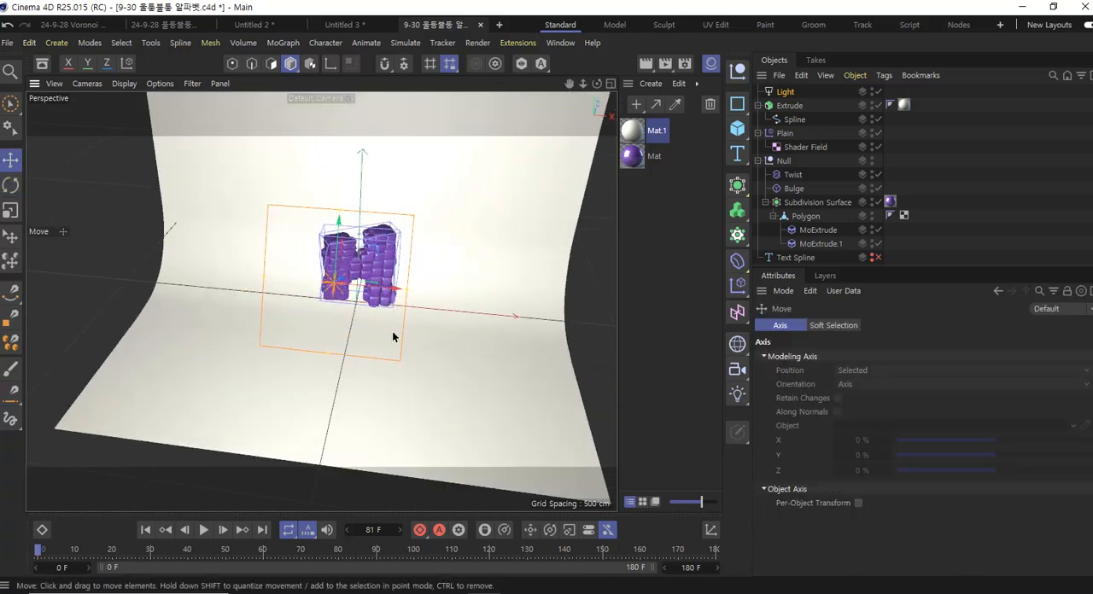
{"action": "left_click_drag", "start_coordinate": [408, 293], "coordinate": [494, 320]}
{"action": "left_click_drag", "start_coordinate": [329, 364], "coordinate": [327, 413]}
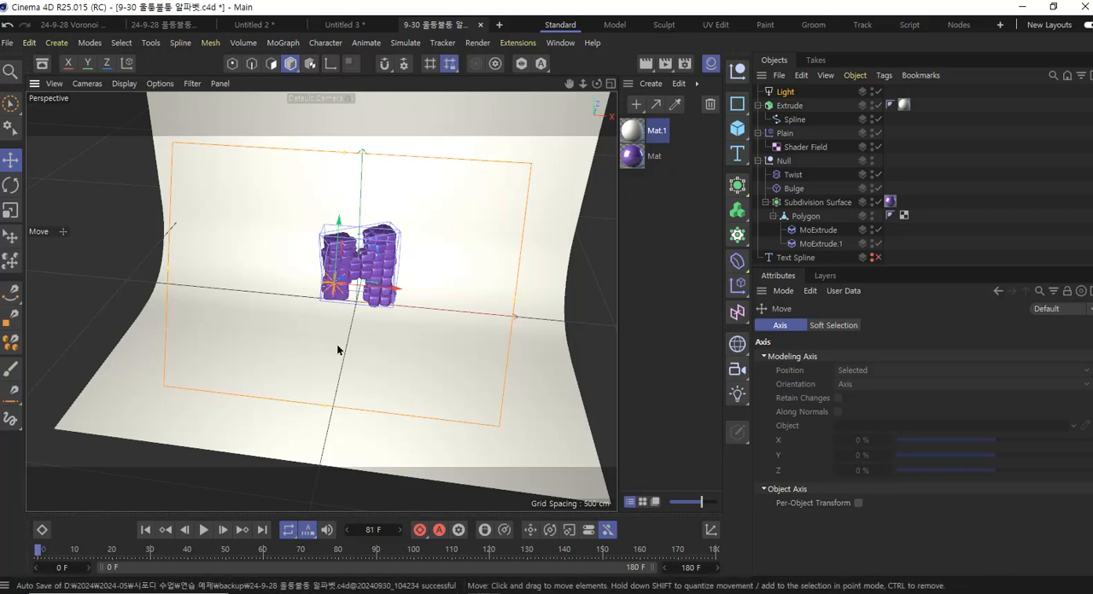
{"action": "scroll", "coordinate": [336, 349], "scroll_direction": "down", "scroll_amount": 3}
{"action": "left_click_drag", "start_coordinate": [317, 357], "coordinate": [356, 350], "text": "alt"}
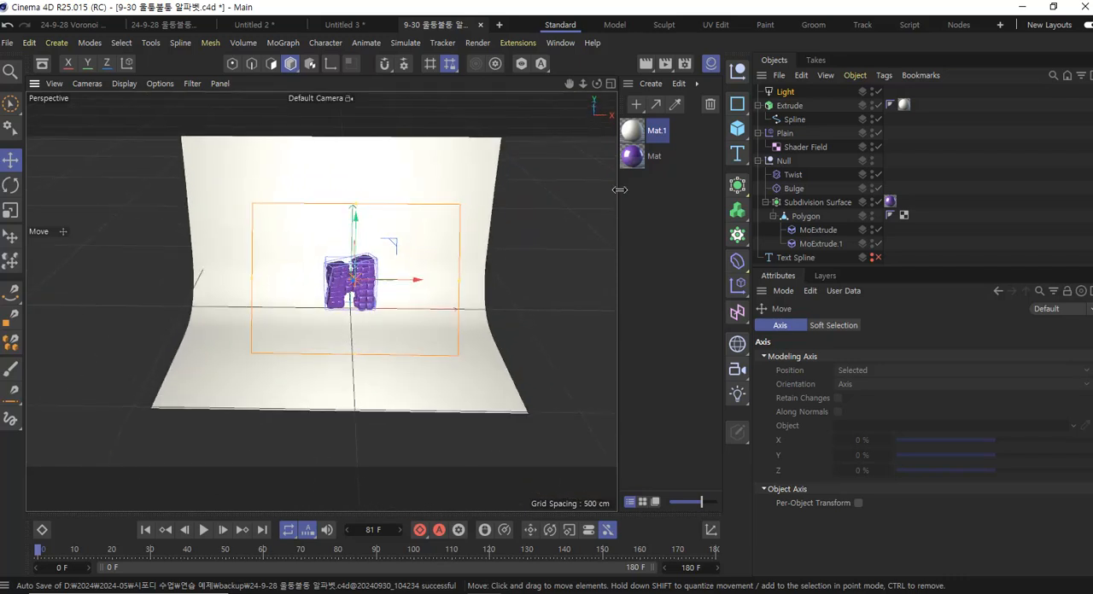
Move the Extrude backdrop about 26.5 cm along X to centre it behind the letter, reselect the area light, and render the view.
{"action": "left_click", "coordinate": [791, 106]}
{"action": "left_click_drag", "start_coordinate": [572, 314], "coordinate": [583, 317]}
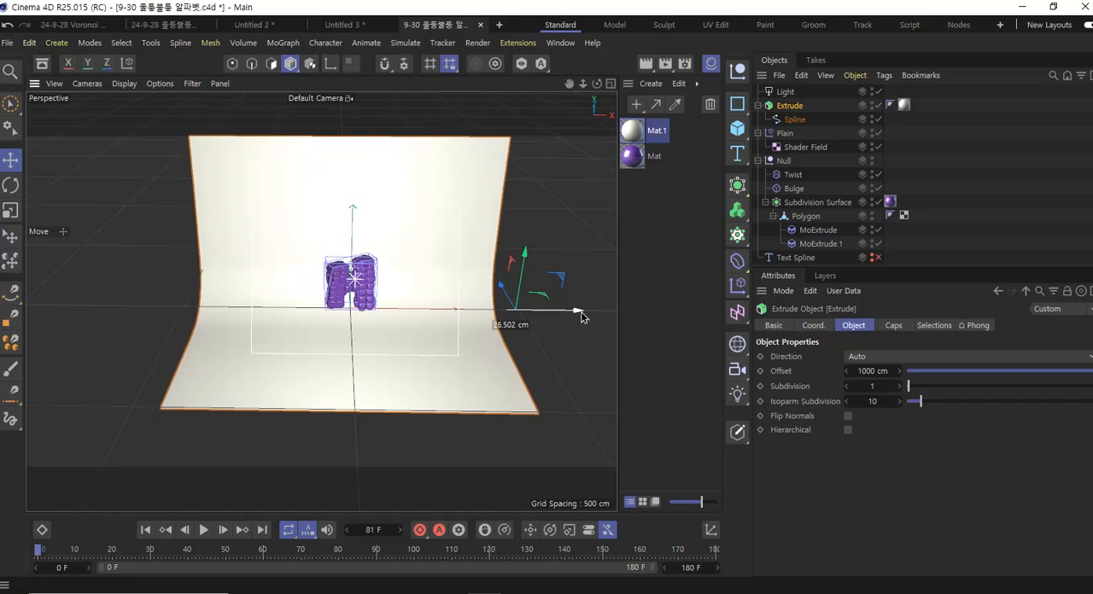
{"action": "scroll", "coordinate": [373, 268], "scroll_direction": "up", "scroll_amount": 1}
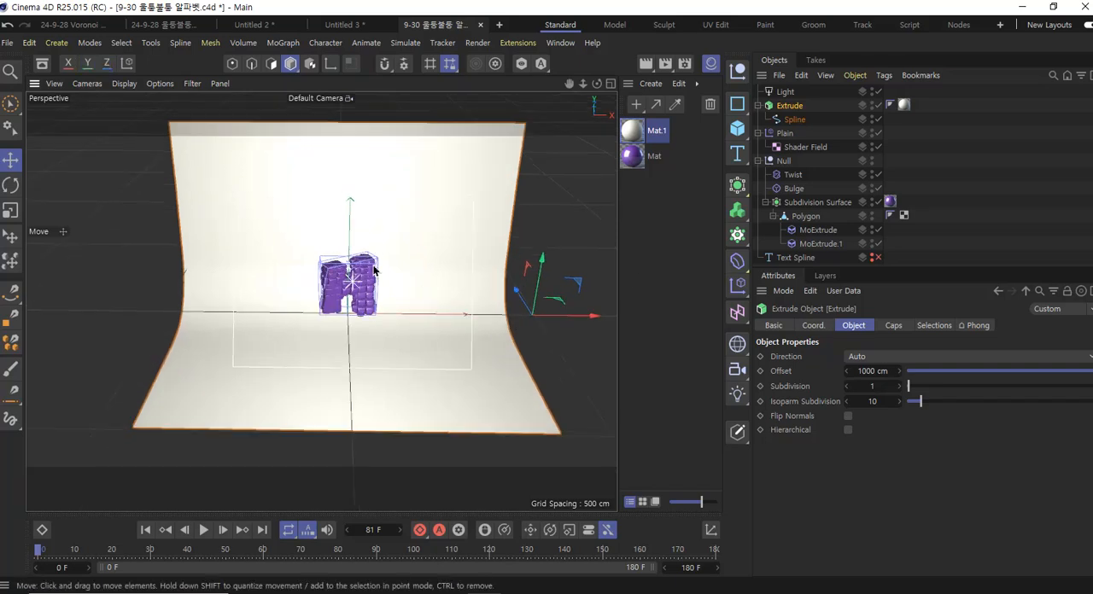
{"action": "left_click", "coordinate": [787, 93]}
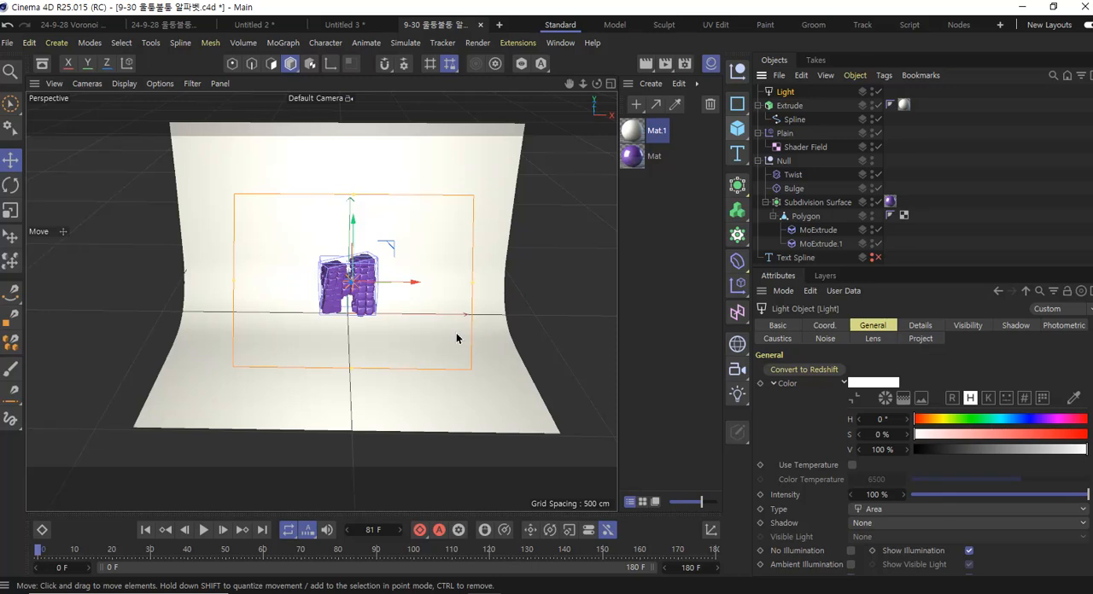
{"action": "mouse_move", "coordinate": [427, 316]}
{"action": "left_mouse_down", "text": "alt"}
{"action": "mouse_move", "coordinate": [230, 293]}
{"action": "mouse_move", "coordinate": [375, 326]}
{"action": "mouse_move", "coordinate": [434, 322]}
{"action": "left_mouse_up", "text": "alt"}
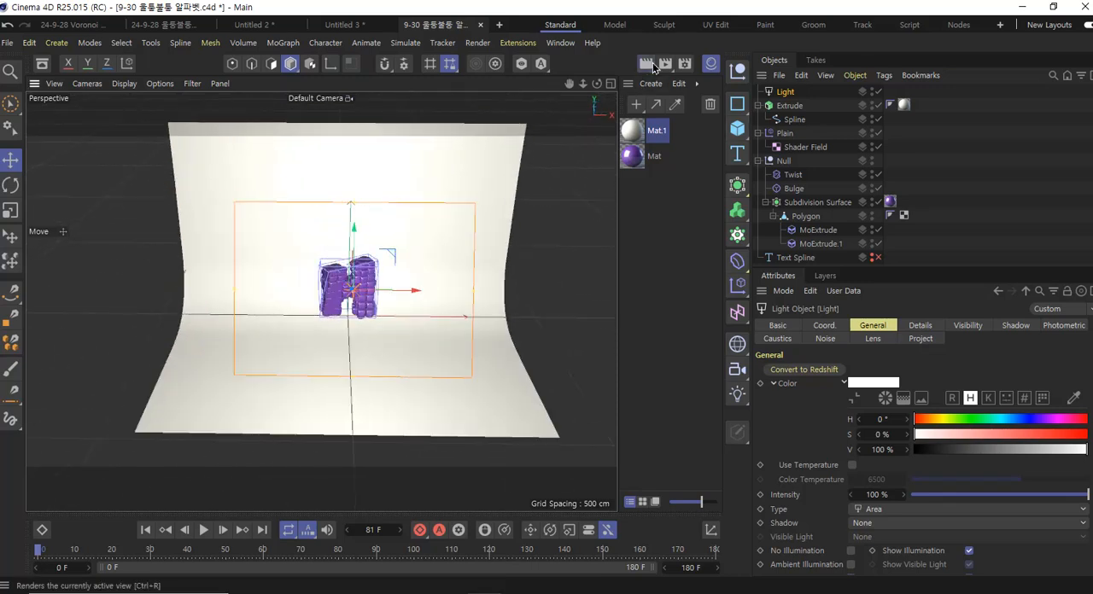
{"action": "left_click", "coordinate": [646, 63]}
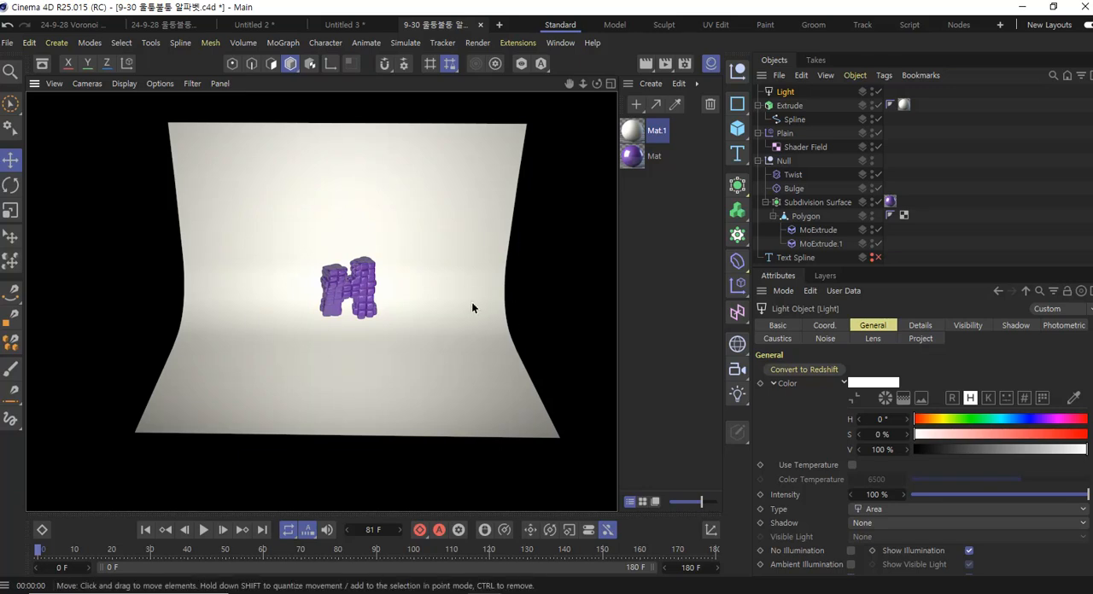
Frame the letter close up from the front and render the view to check the lighting.
{"action": "left_click", "coordinate": [349, 301]}
{"action": "scroll", "coordinate": [350, 299], "scroll_direction": "up", "scroll_amount": 5}
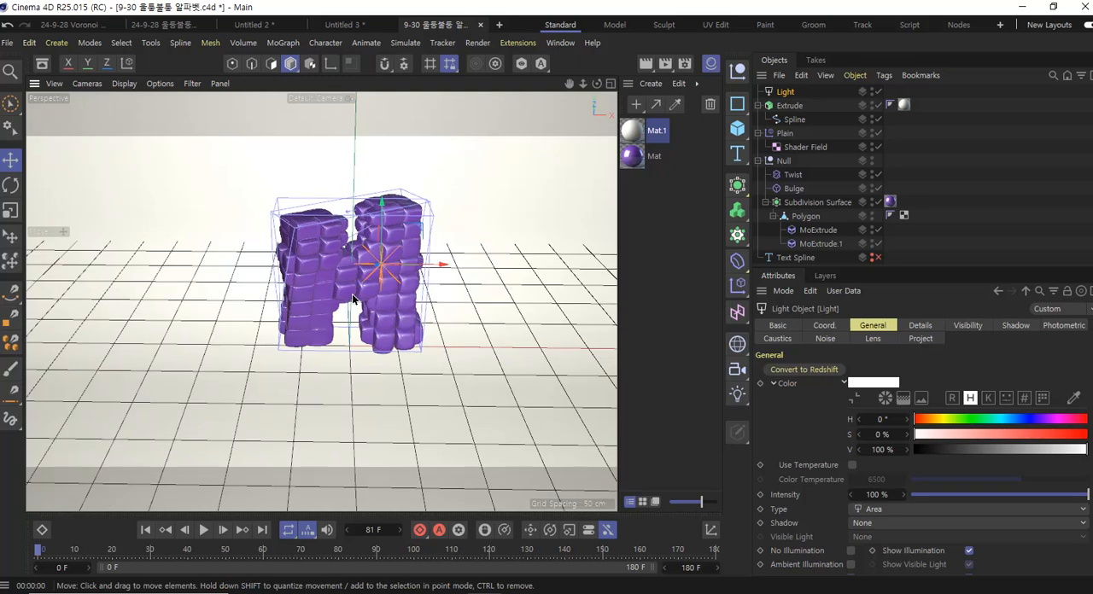
{"action": "scroll", "coordinate": [377, 268], "scroll_direction": "up", "scroll_amount": 2}
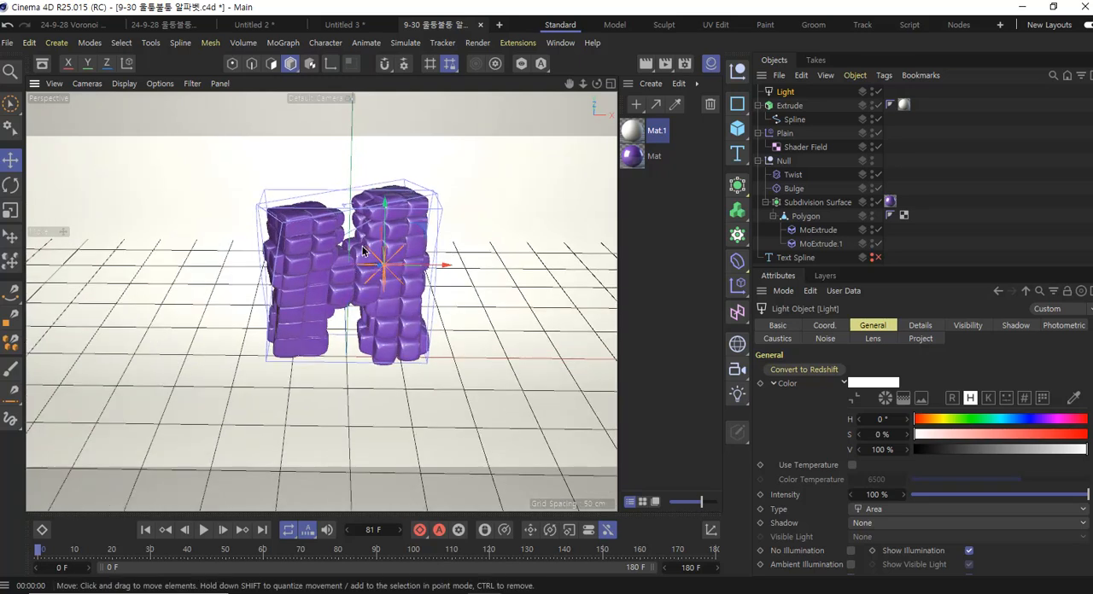
{"action": "left_click_drag", "start_coordinate": [362, 247], "coordinate": [362, 228], "text": "alt"}
{"action": "middle_click_drag", "start_coordinate": [361, 228], "coordinate": [367, 242], "text": "alt"}
{"action": "left_click_drag", "start_coordinate": [367, 247], "coordinate": [374, 261], "text": "alt"}
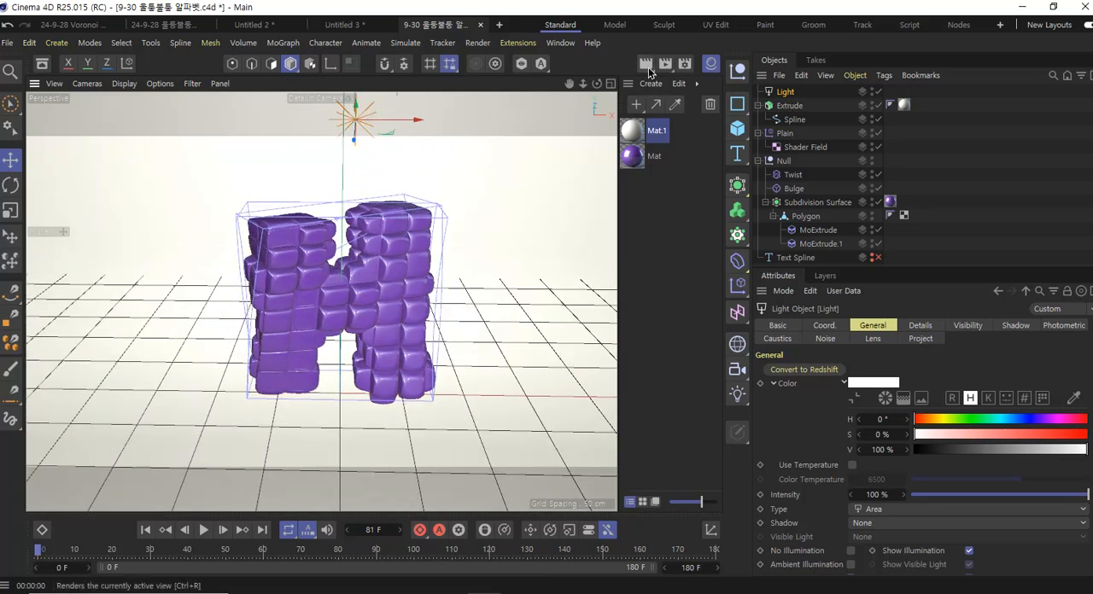
{"action": "left_click", "coordinate": [646, 65]}
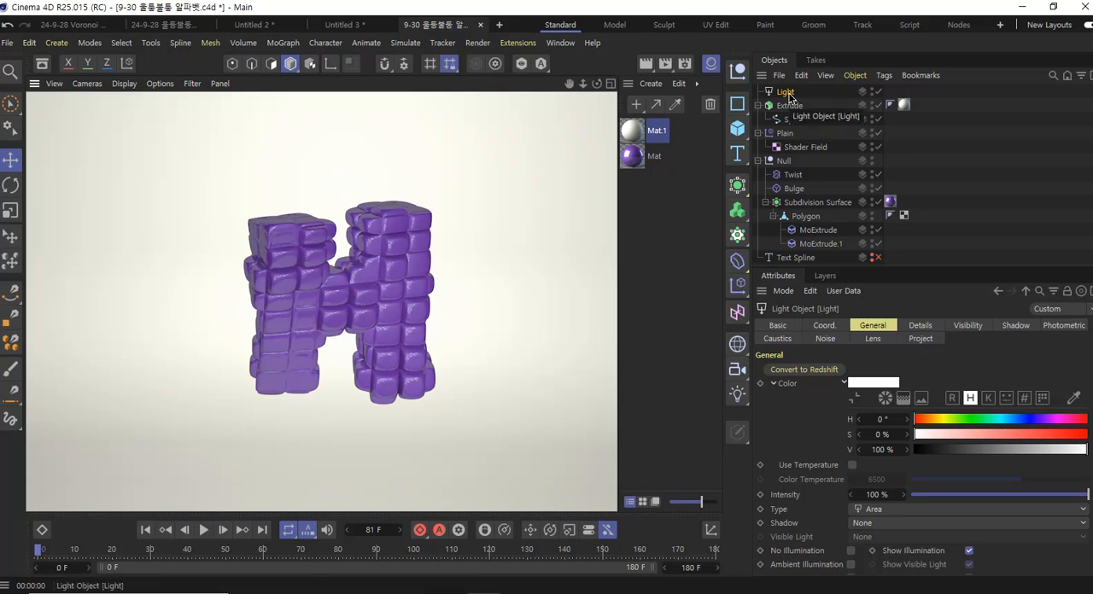
Set the area light's shadow type to Shadow Maps (Soft) and render the view.
{"action": "left_click_drag", "start_coordinate": [917, 269], "coordinate": [922, 135]}
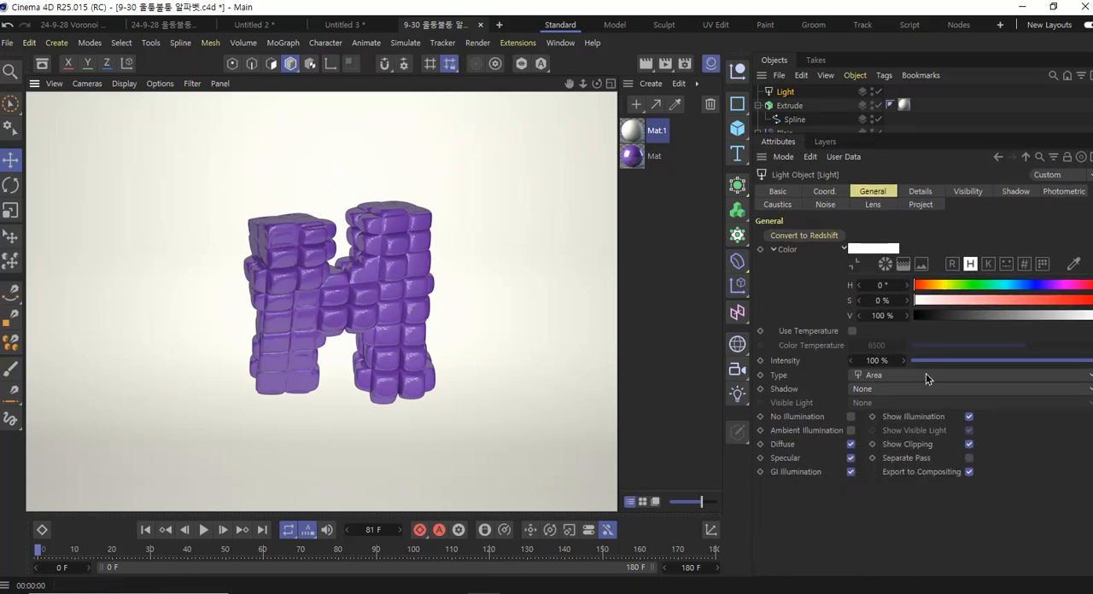
{"action": "left_click", "coordinate": [902, 389]}
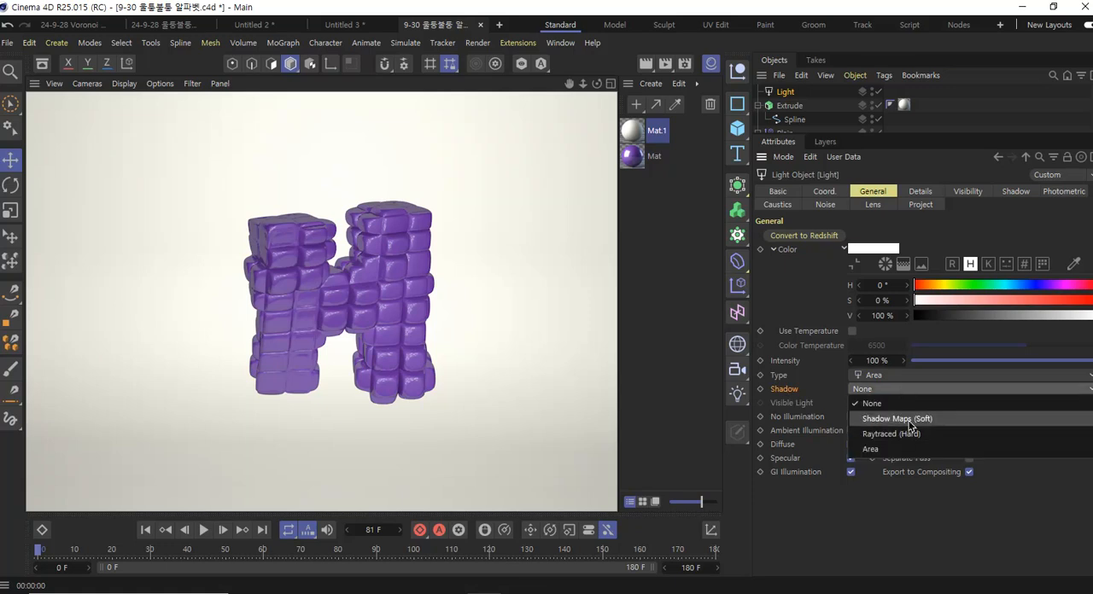
{"action": "left_click", "coordinate": [896, 418]}
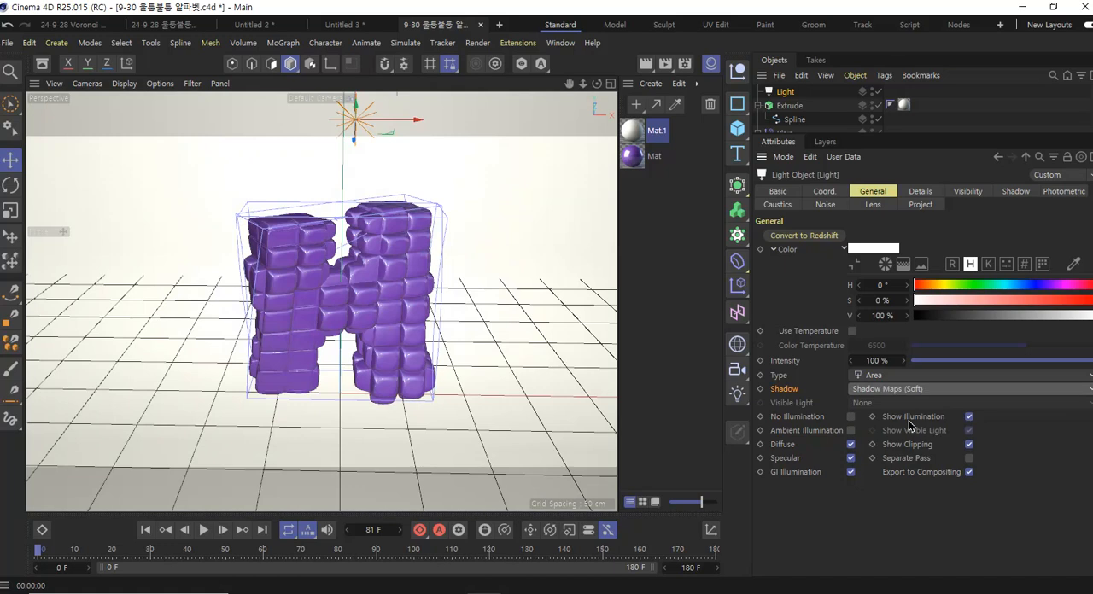
{"action": "left_click", "coordinate": [648, 63]}
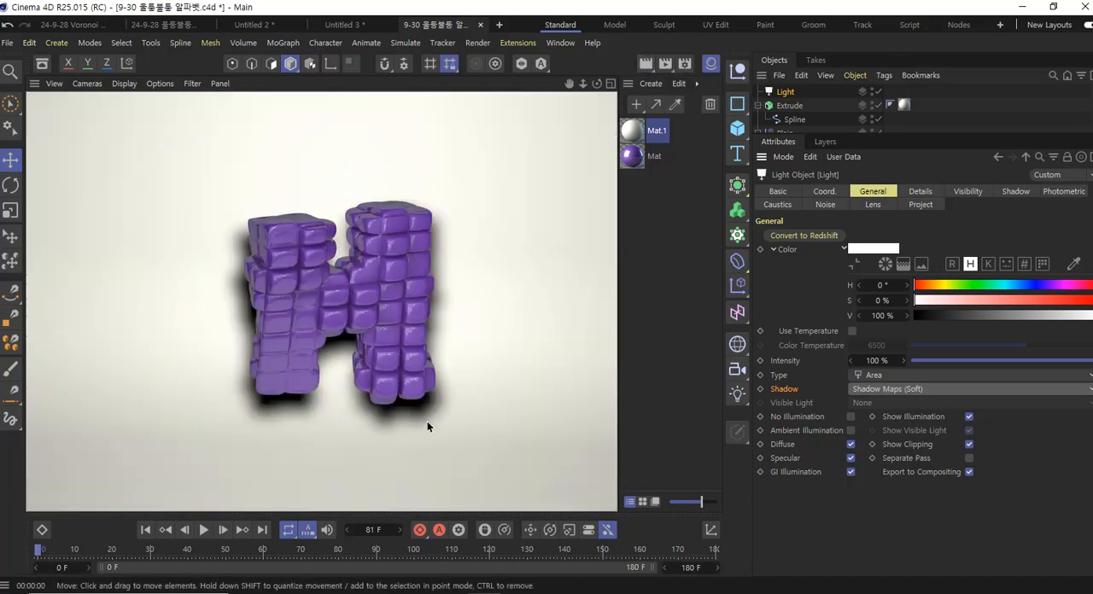
Set the light's shadow map to 750x750 and render the letter from an angled view.
{"action": "left_click", "coordinate": [1022, 194]}
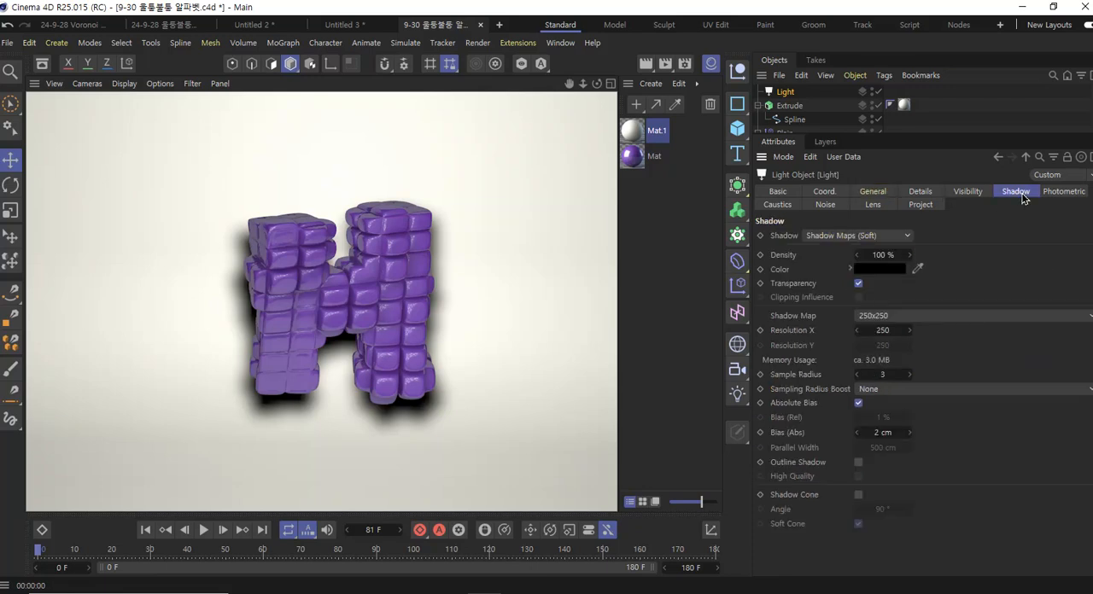
{"action": "left_click", "coordinate": [929, 319]}
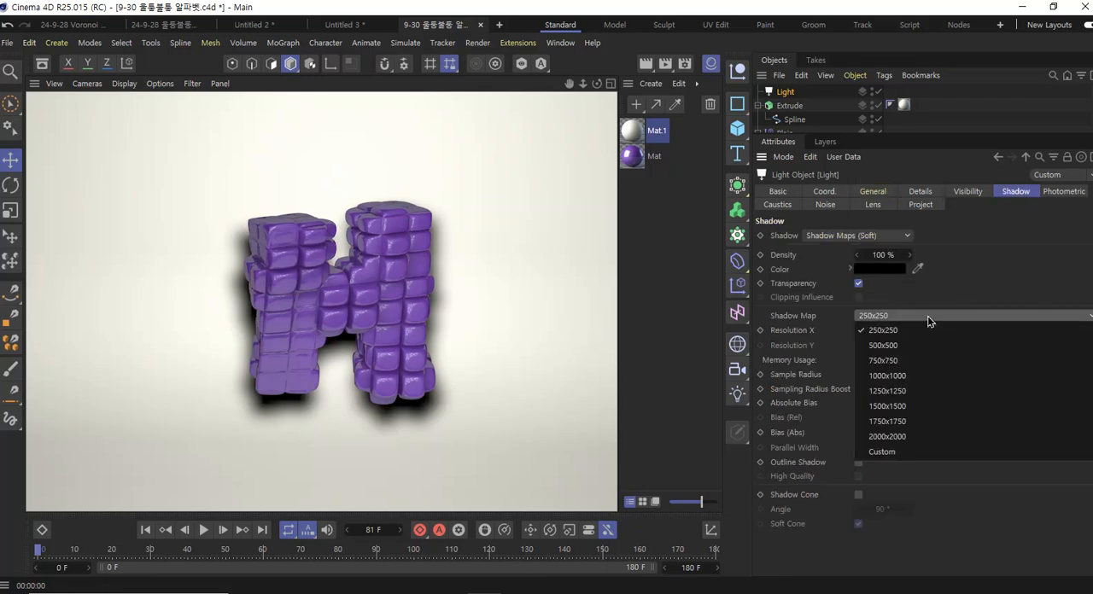
{"action": "left_click", "coordinate": [929, 364]}
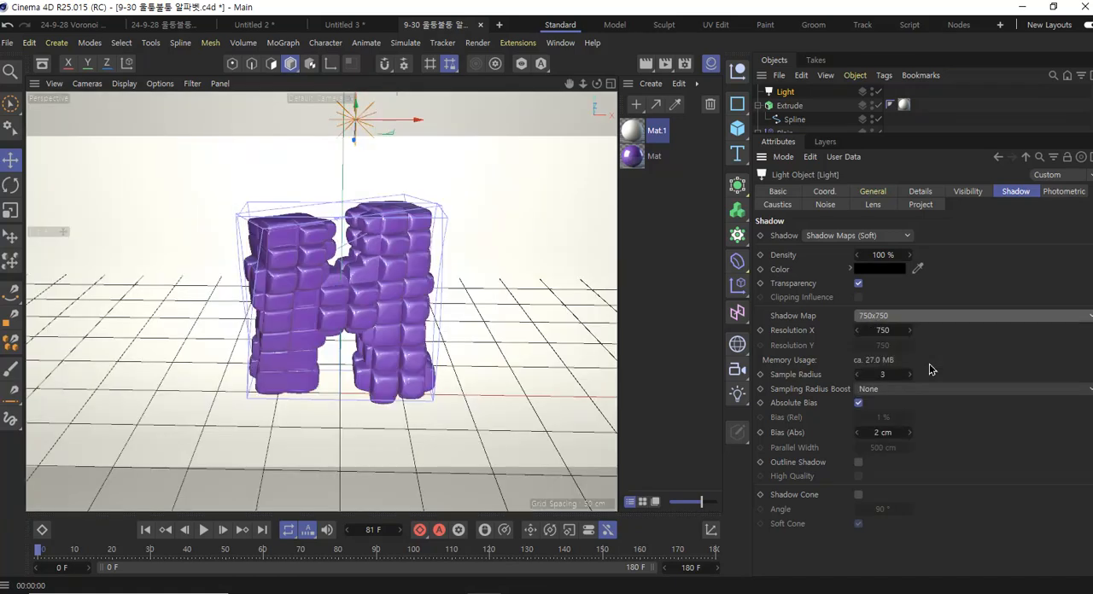
{"action": "left_click_drag", "start_coordinate": [420, 286], "coordinate": [457, 303], "text": "alt"}
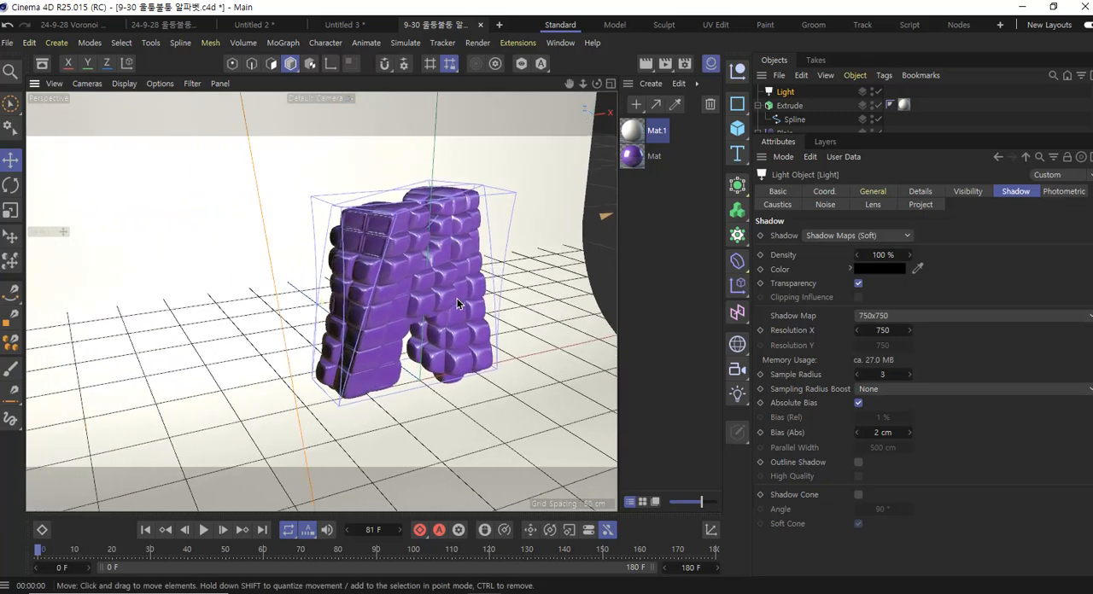
{"action": "left_click", "coordinate": [646, 67]}
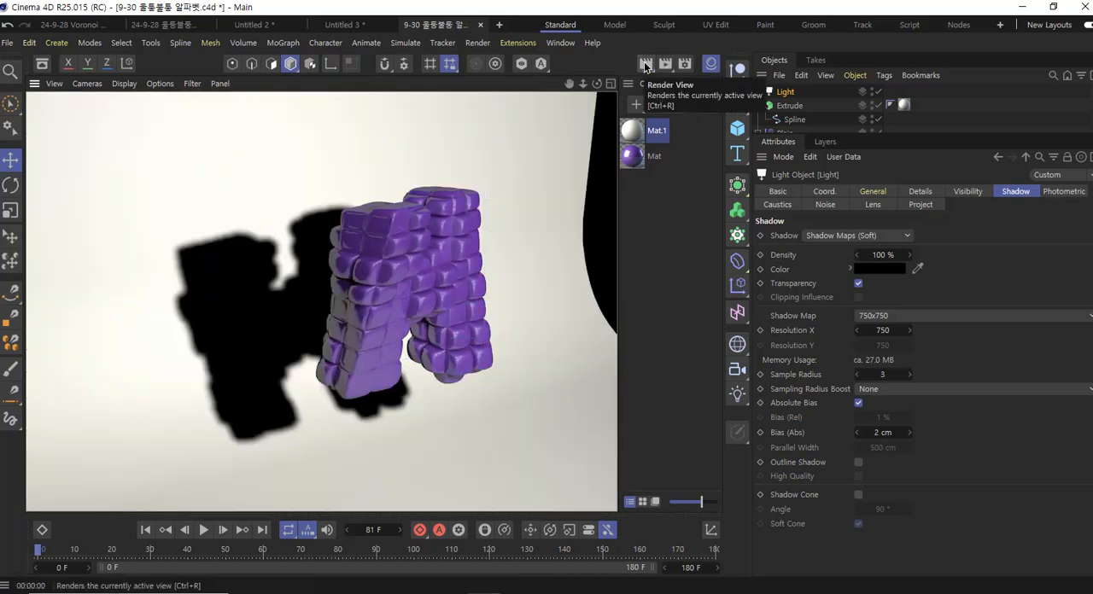
Reduce the light's shadow density to 85 % and render the view.
{"action": "double_click", "coordinate": [884, 255]}
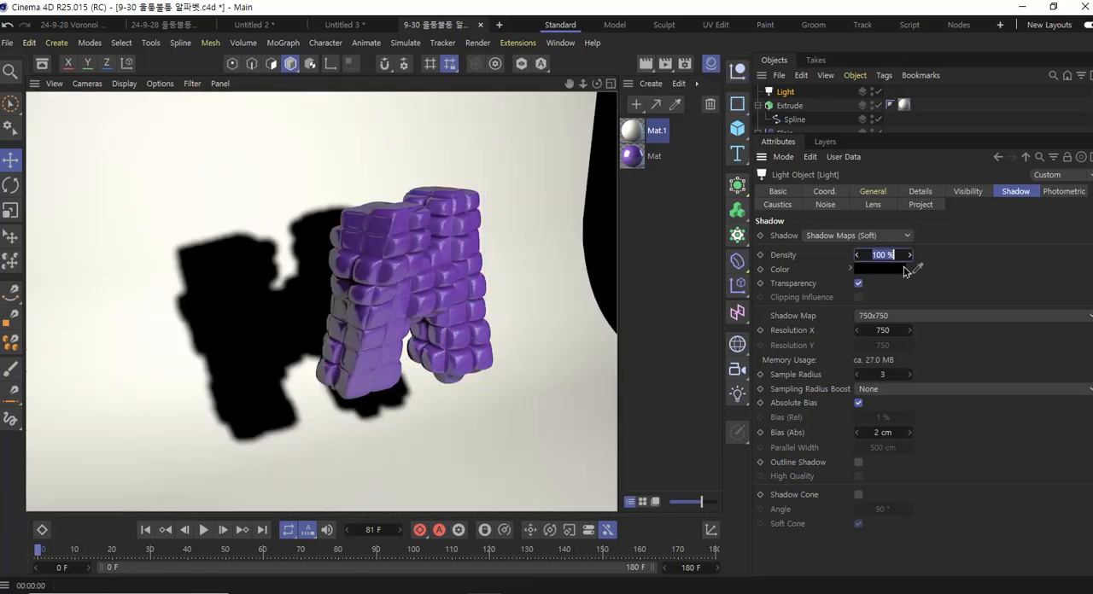
{"action": "type", "text": "85"}
{"action": "key", "text": "Return"}
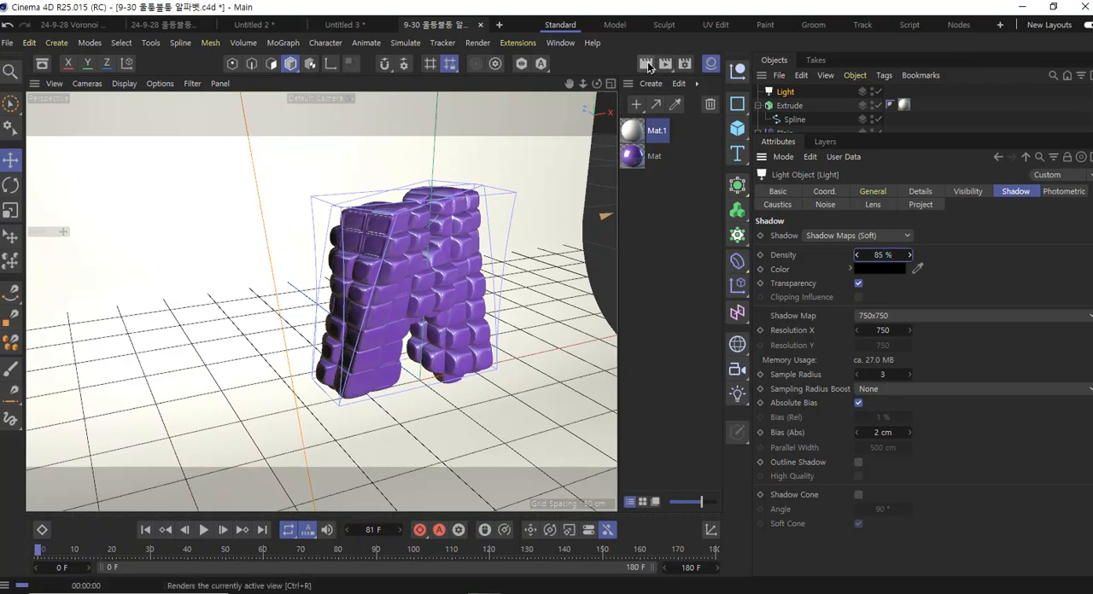
{"action": "left_click", "coordinate": [647, 64]}
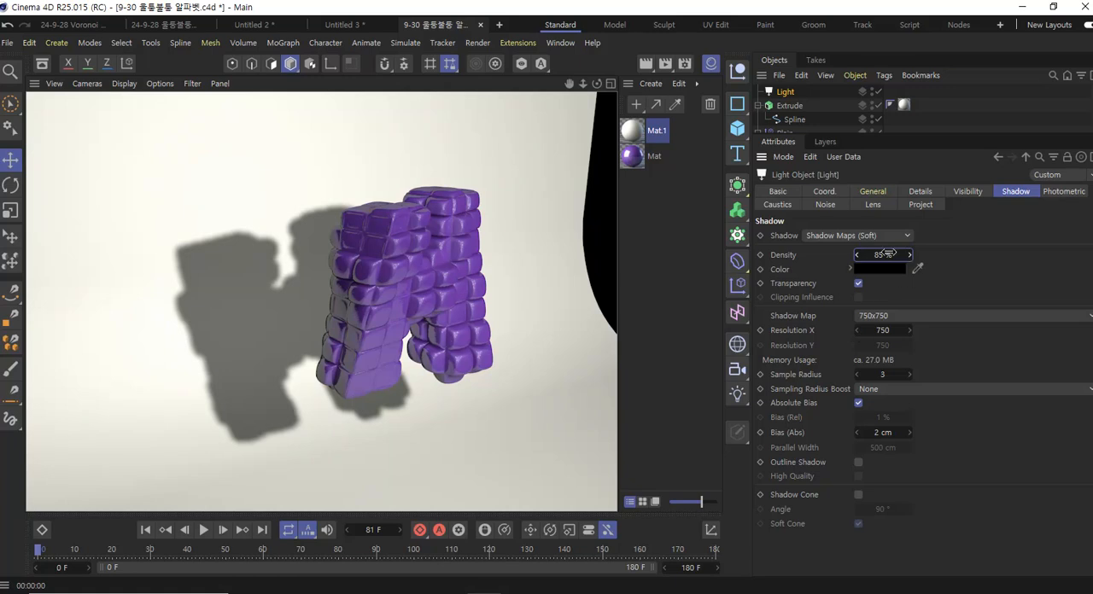
Add the Global Illumination effect to the render settings, render to the Picture Viewer, and minimise the viewer.
{"action": "left_click", "coordinate": [685, 66]}
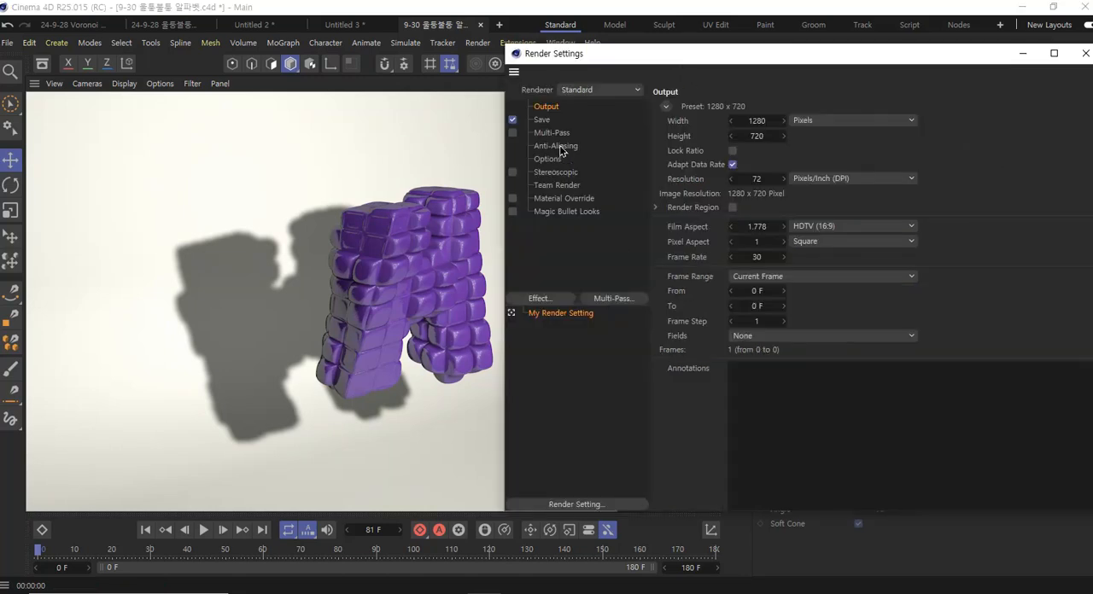
{"action": "left_click", "coordinate": [546, 298]}
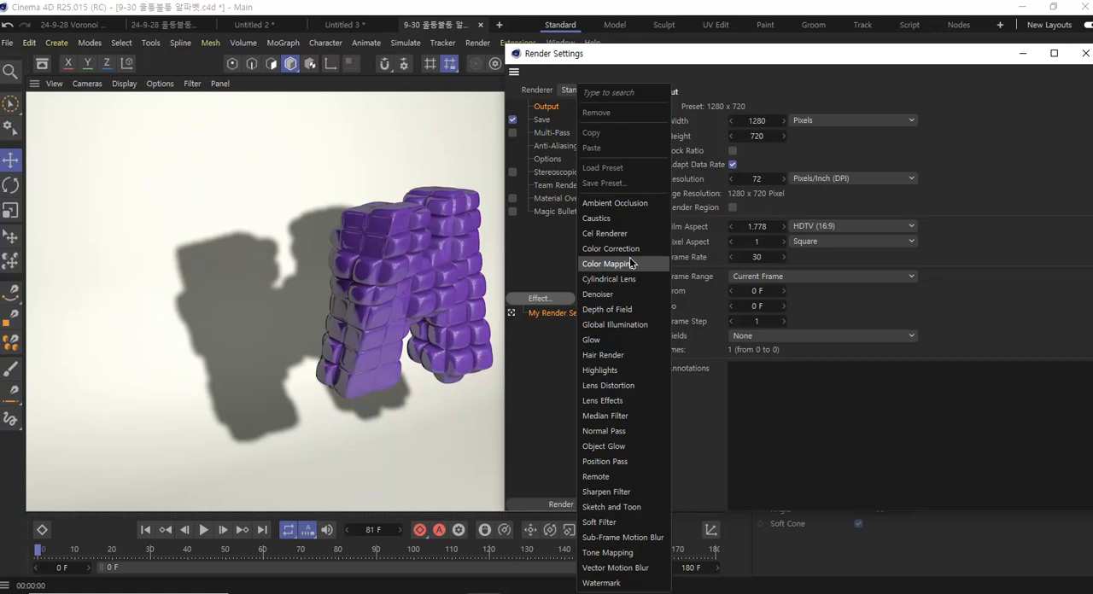
{"action": "left_click", "coordinate": [641, 327]}
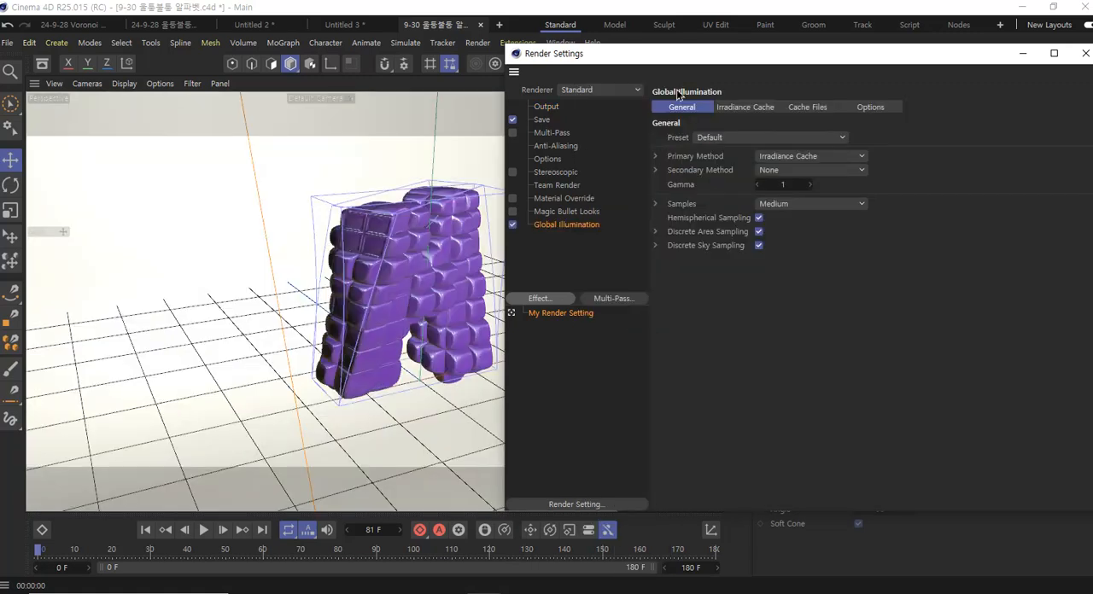
{"action": "left_click_drag", "start_coordinate": [653, 61], "coordinate": [707, 151]}
{"action": "left_click", "coordinate": [665, 64]}
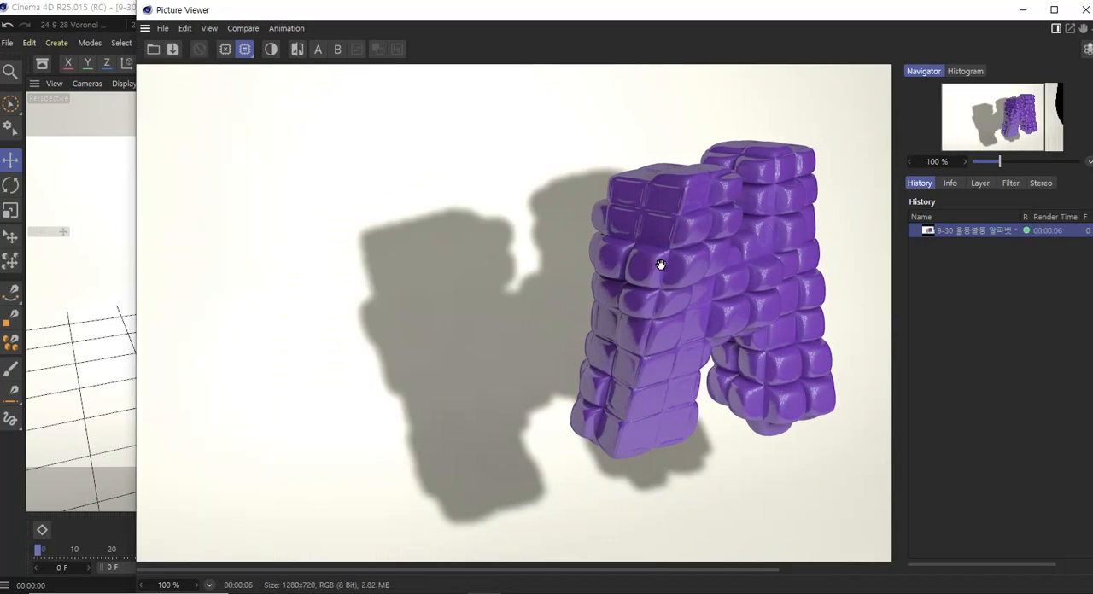
{"action": "left_click", "coordinate": [1023, 13]}
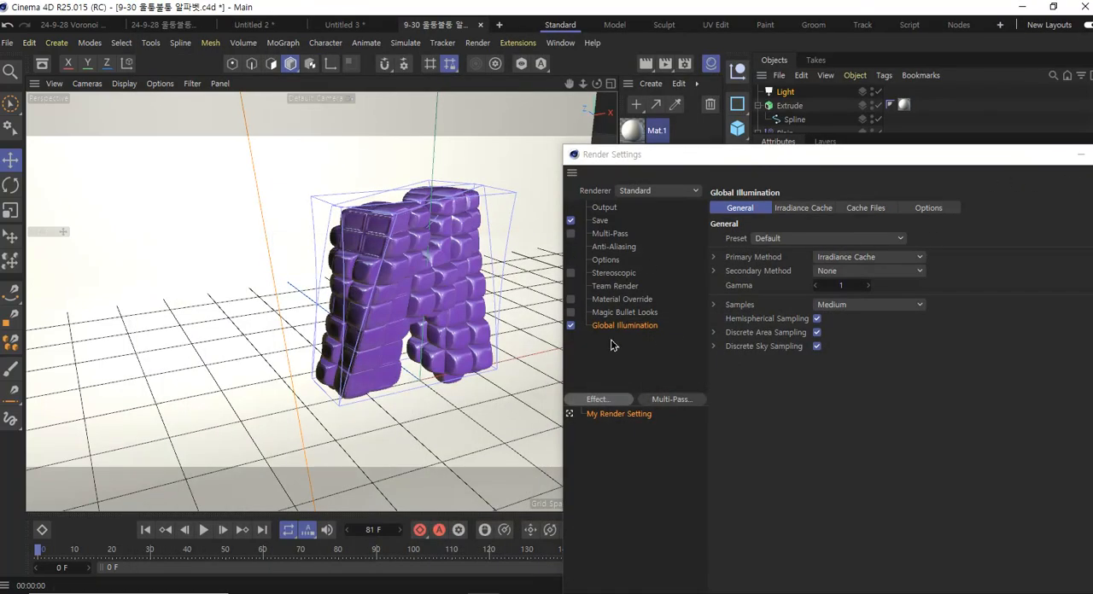
Disable Global Illumination in the render settings and close them.
{"action": "left_click", "coordinate": [570, 326]}
{"action": "double_click", "coordinate": [1026, 162]}
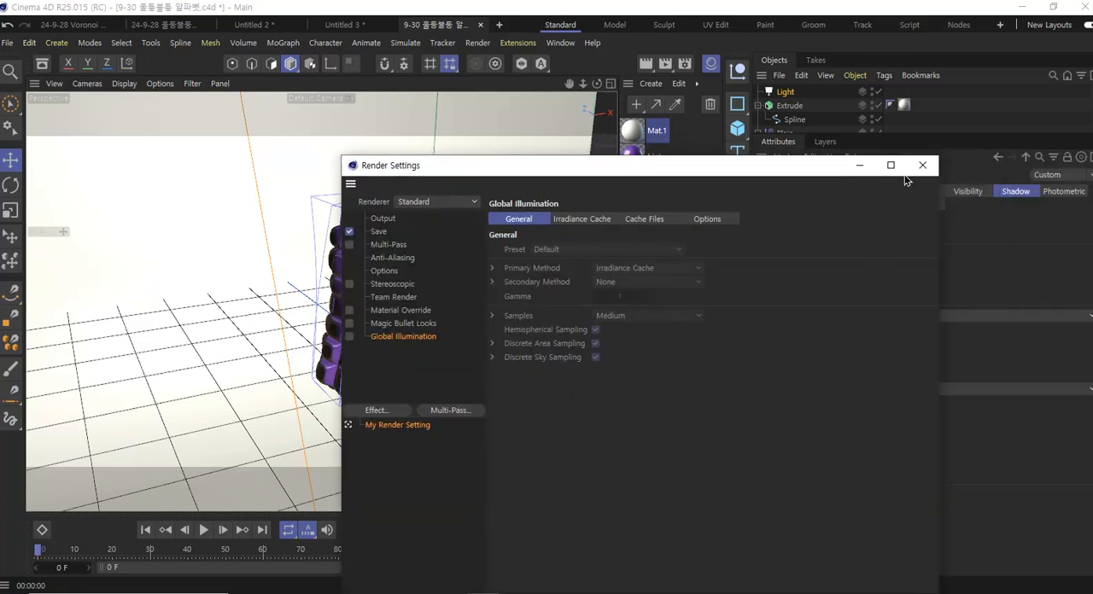
{"action": "left_click", "coordinate": [920, 165]}
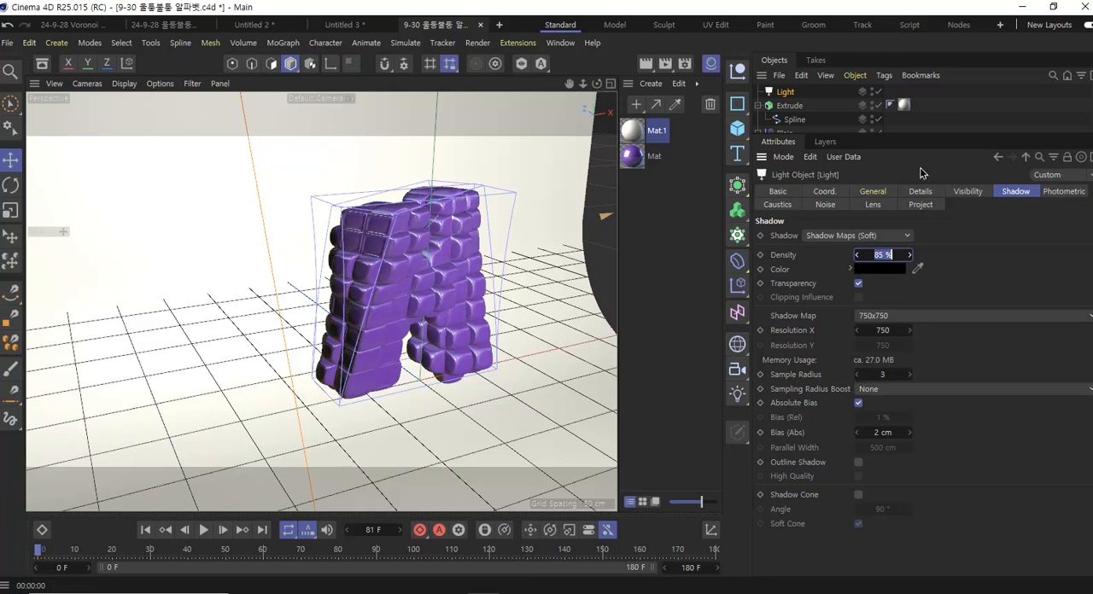
Raise the area light's intensity to 103 % and render the view.
{"action": "left_click_drag", "start_coordinate": [837, 131], "coordinate": [858, 255]}
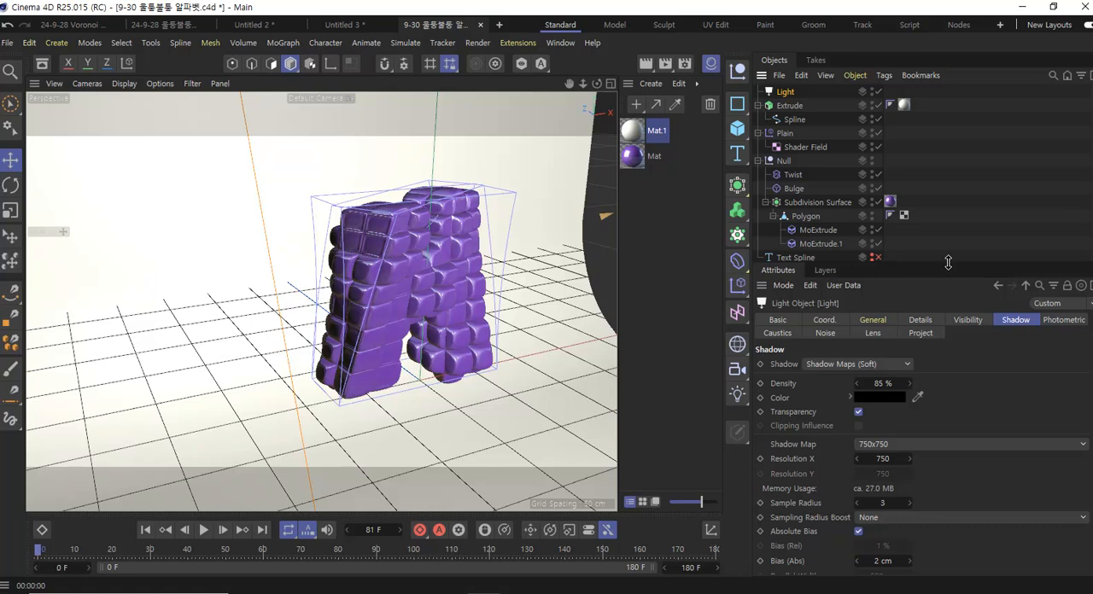
{"action": "left_click_drag", "start_coordinate": [952, 263], "coordinate": [965, 208]}
{"action": "left_click", "coordinate": [975, 265]}
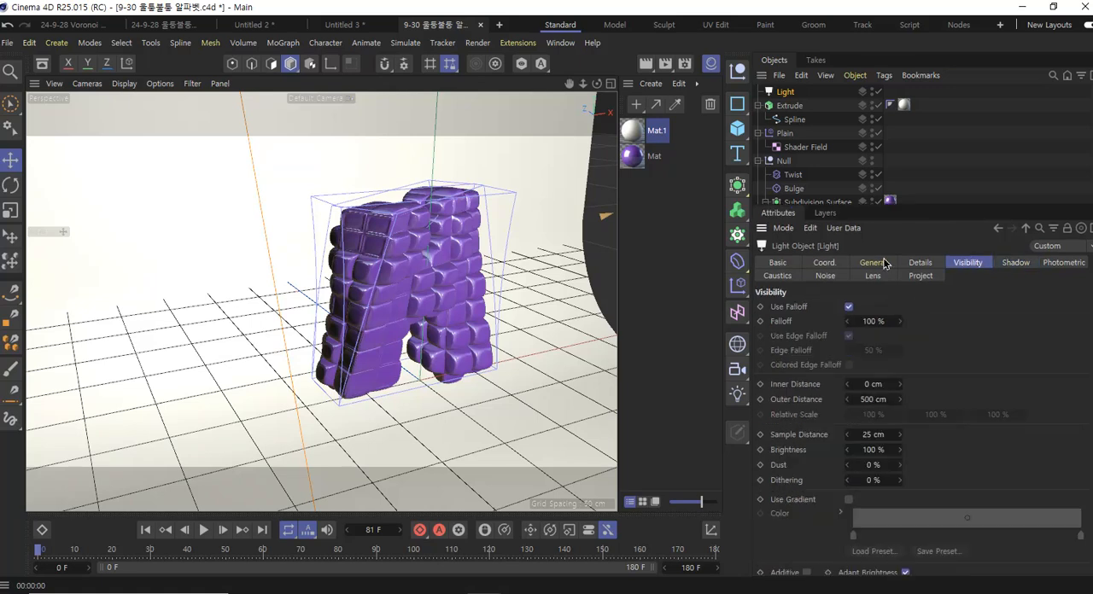
{"action": "left_click", "coordinate": [886, 265]}
{"action": "left_click", "coordinate": [878, 431]}
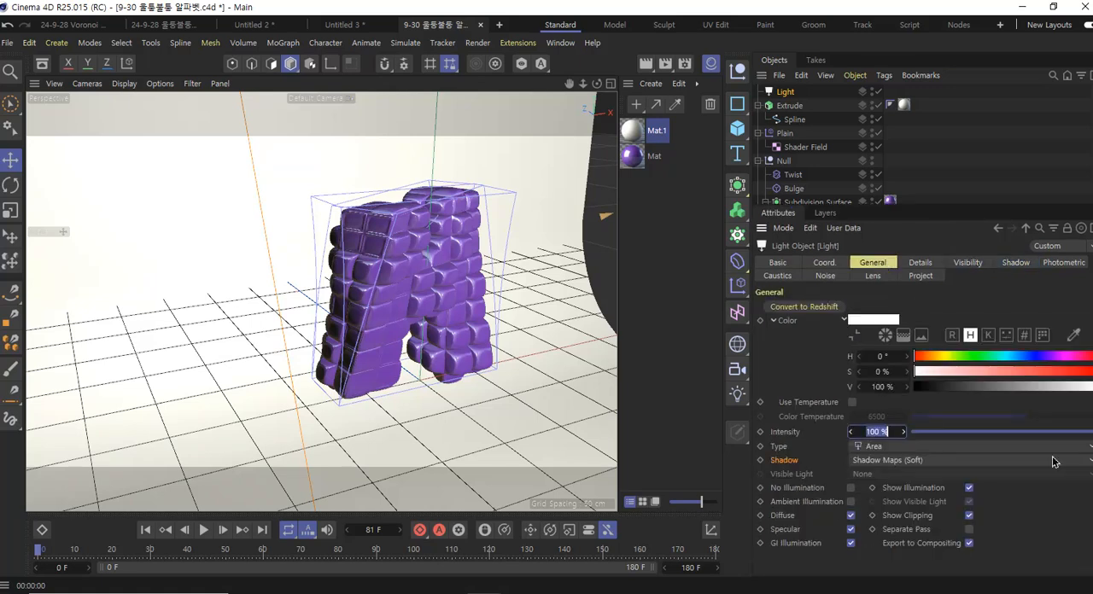
{"action": "type", "text": "103"}
{"action": "key", "text": "Return"}
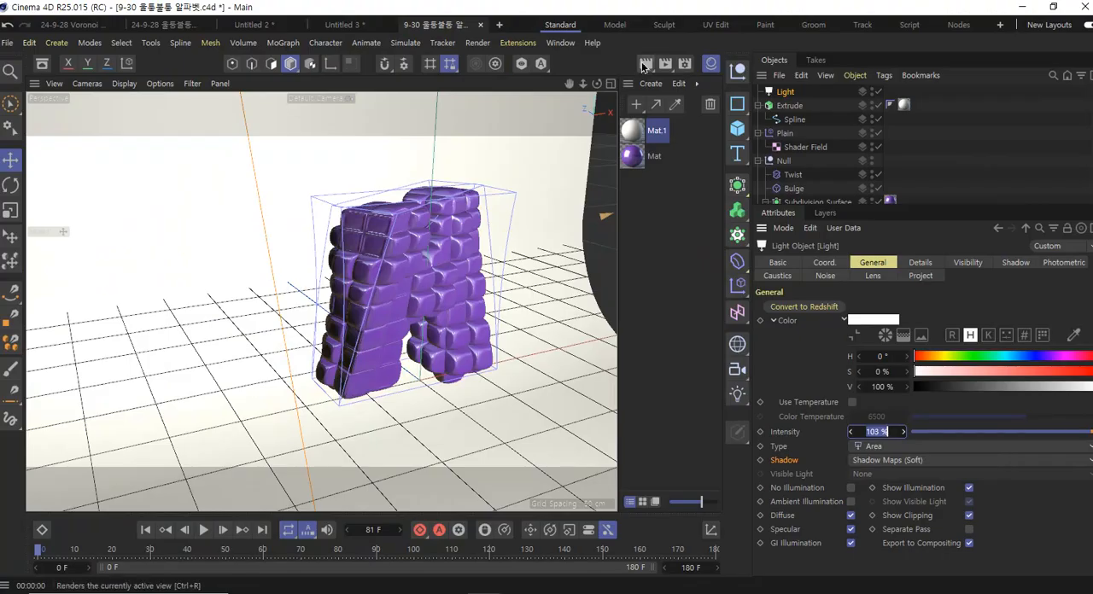
{"action": "left_click", "coordinate": [644, 67]}
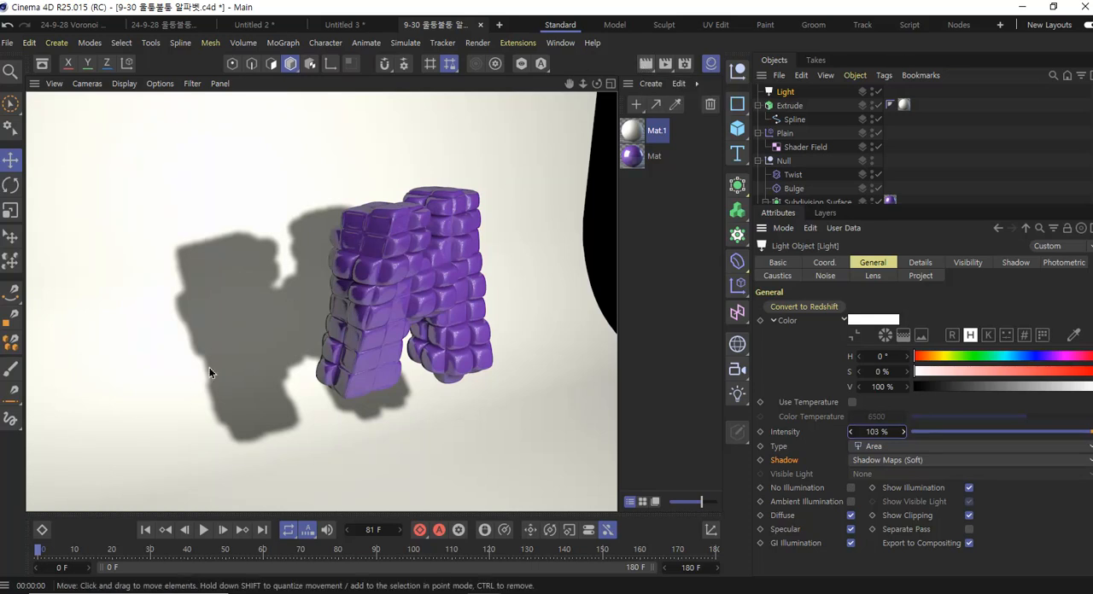
Play the letter's animation from a new angle, stop it at frame 161 and render that frame in the view.
{"action": "left_click_drag", "start_coordinate": [322, 331], "coordinate": [387, 355], "text": "alt"}
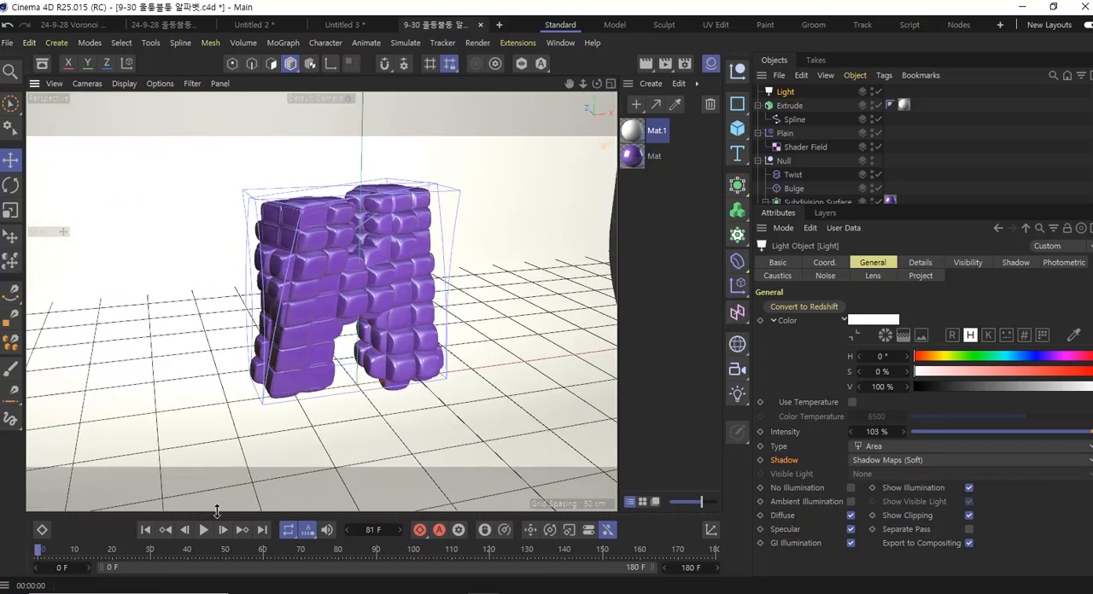
{"action": "left_click", "coordinate": [196, 530]}
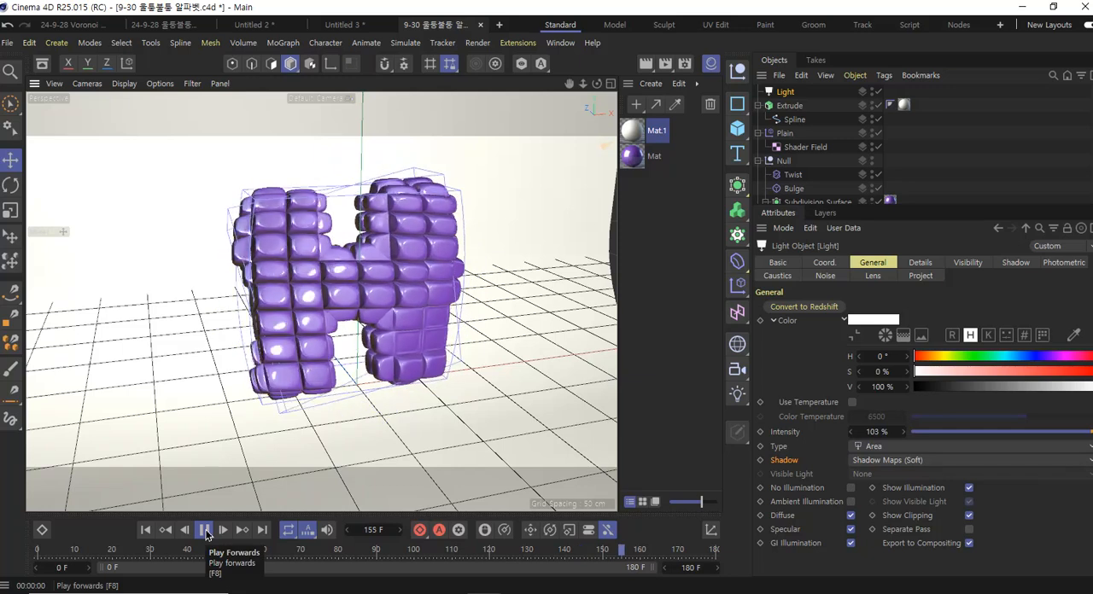
{"action": "left_click", "coordinate": [205, 530]}
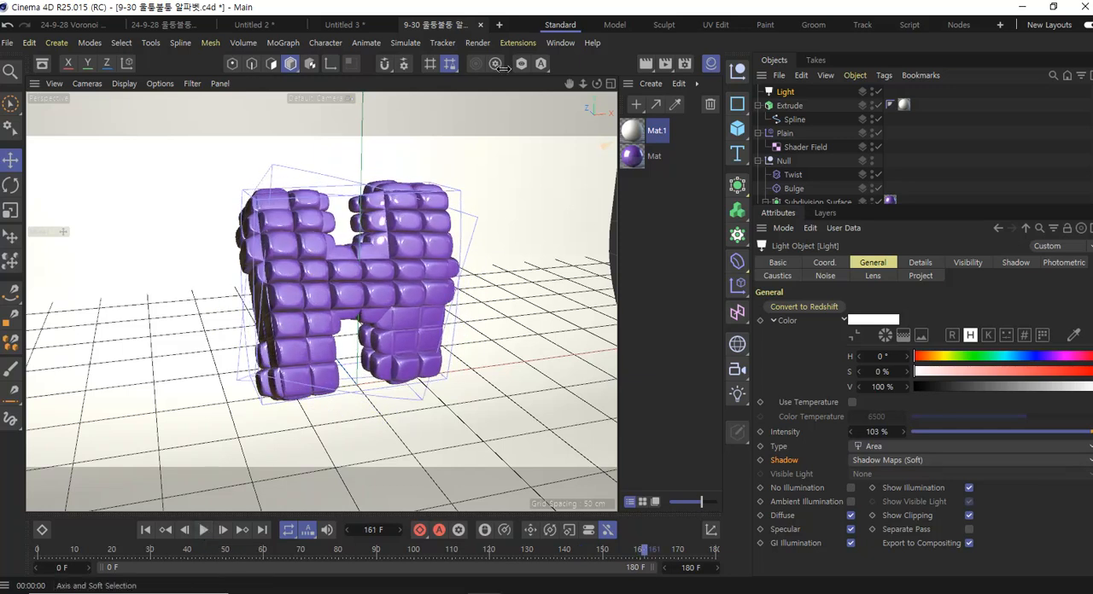
{"action": "left_click", "coordinate": [648, 65]}
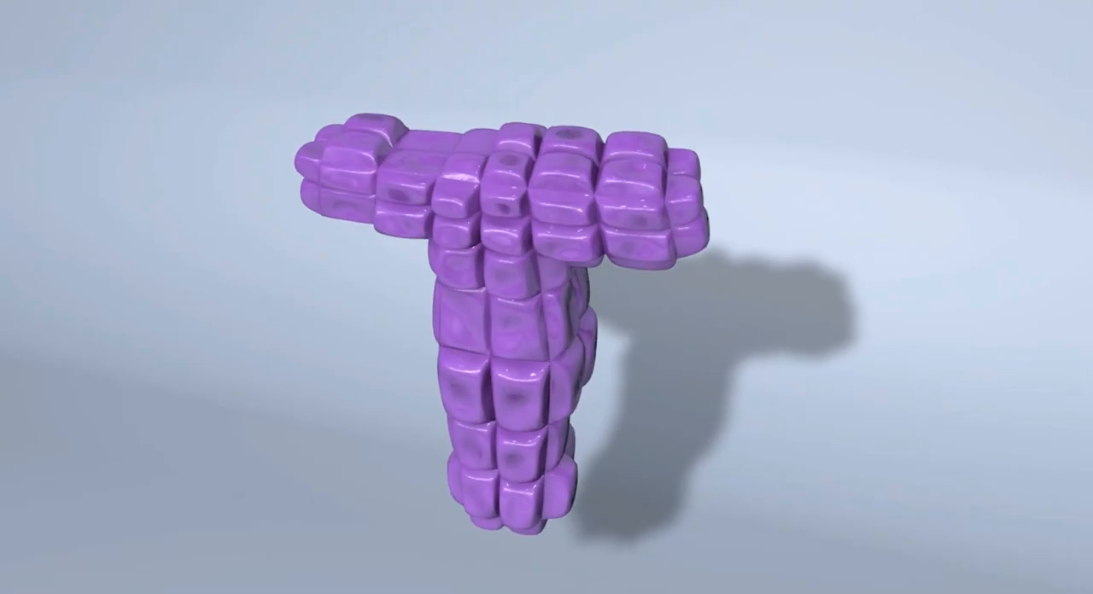
Review the finished letter T animation video, exit full screen and close the video player.
{"action": "mouse_move", "coordinate": [327, 338]}
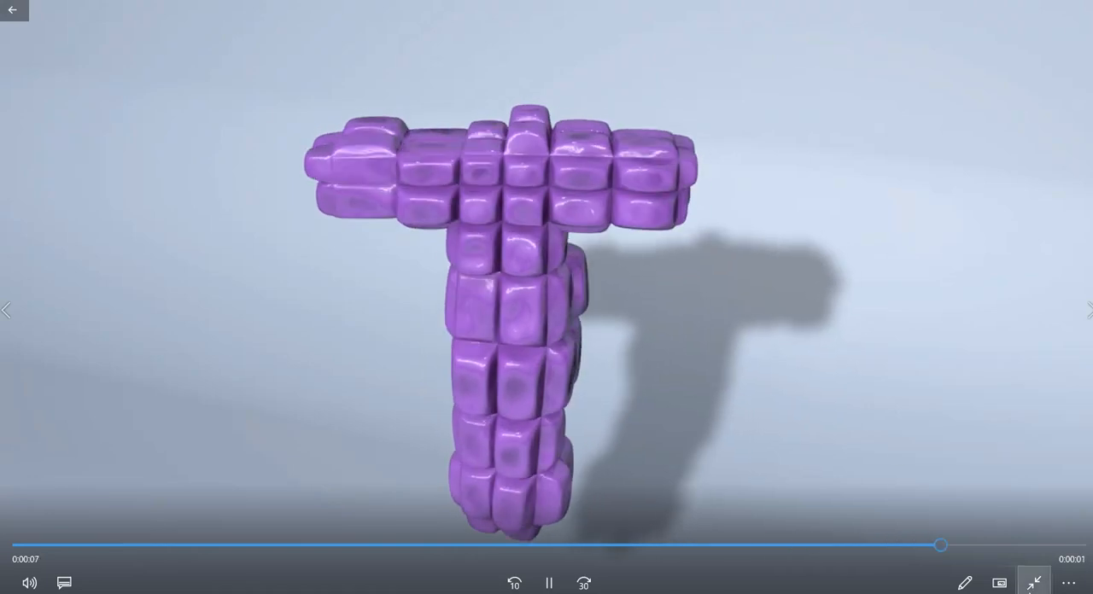
{"action": "left_click", "coordinate": [1034, 583]}
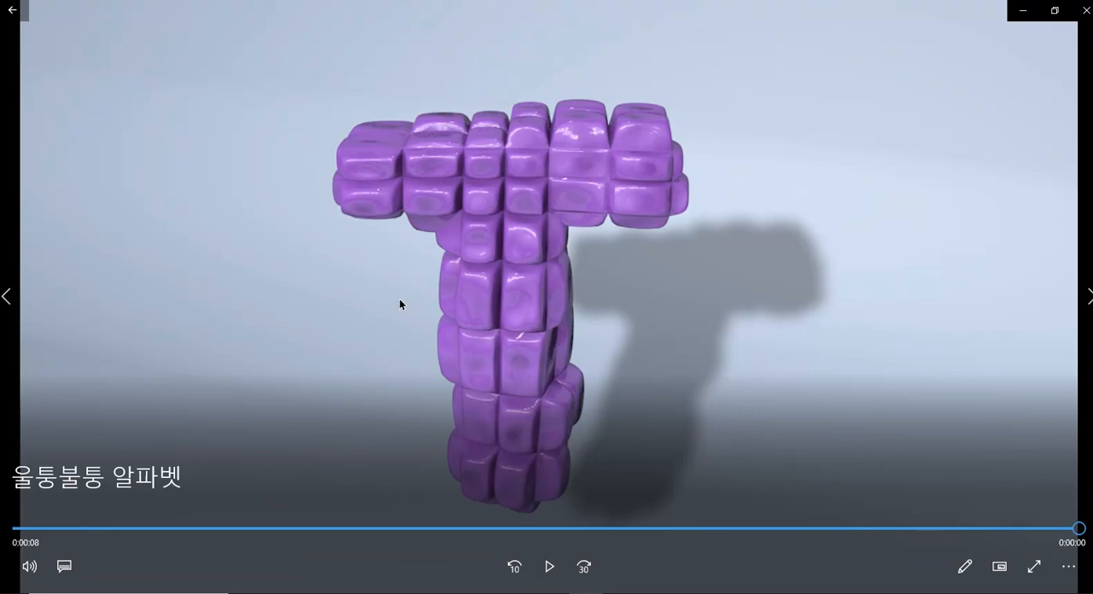
{"action": "left_click", "coordinate": [1086, 10]}
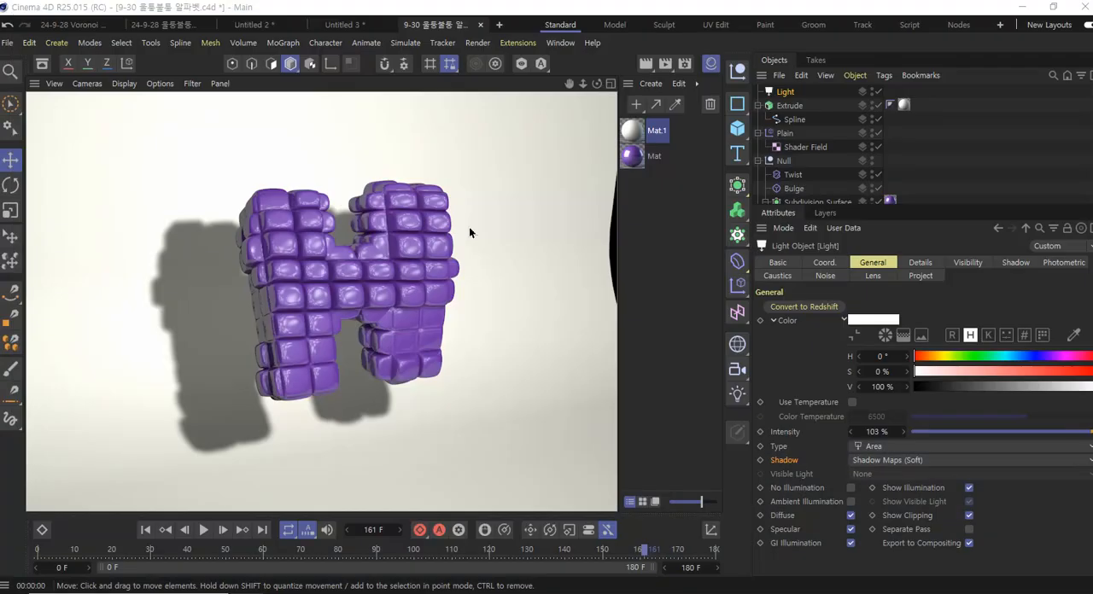